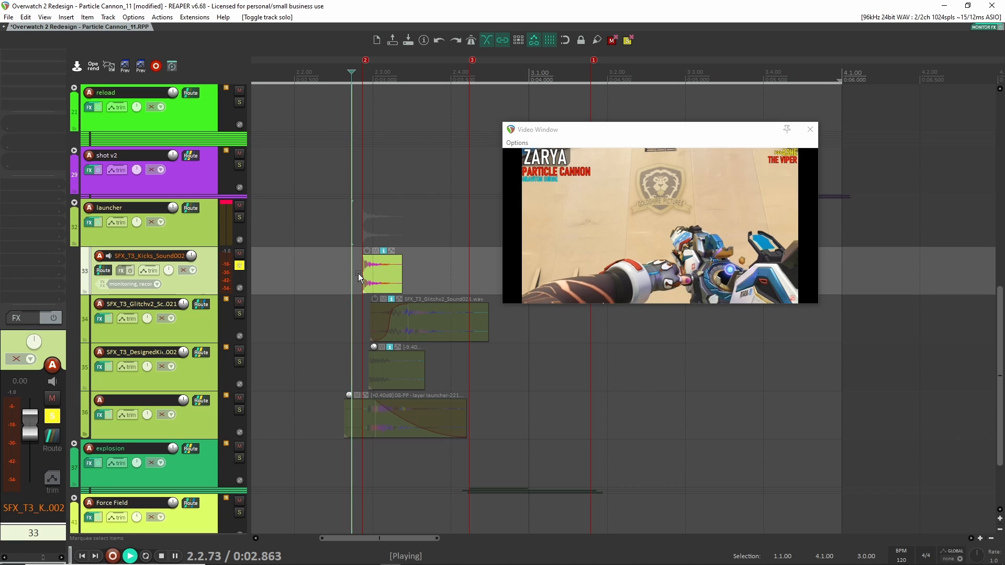
Play the soloed SFX_T3_Kicks_Sound002 layer of the launcher group from the edit cursor several times
key("space")
key("space")
key("space")
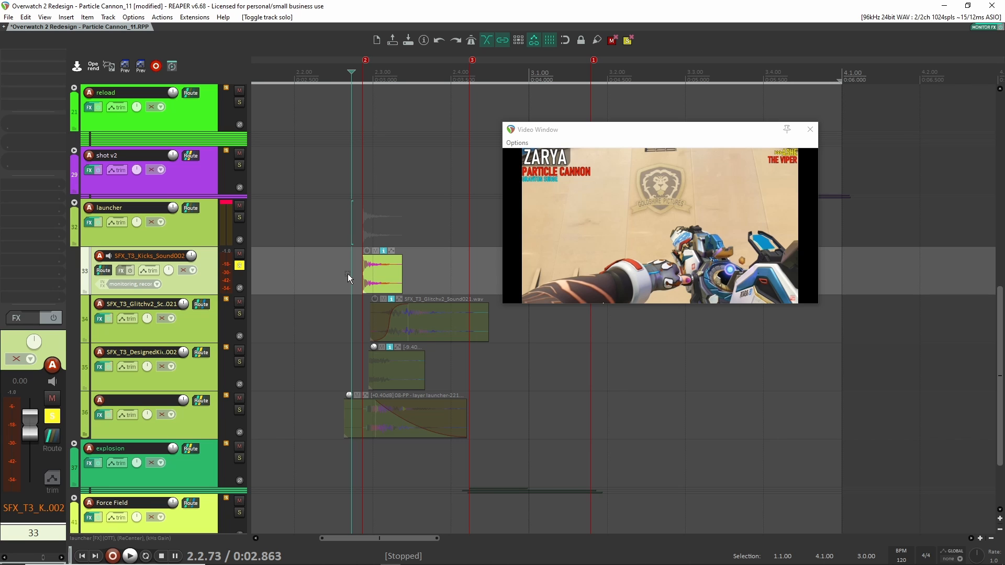
scroll(347, 275, "up", 4)
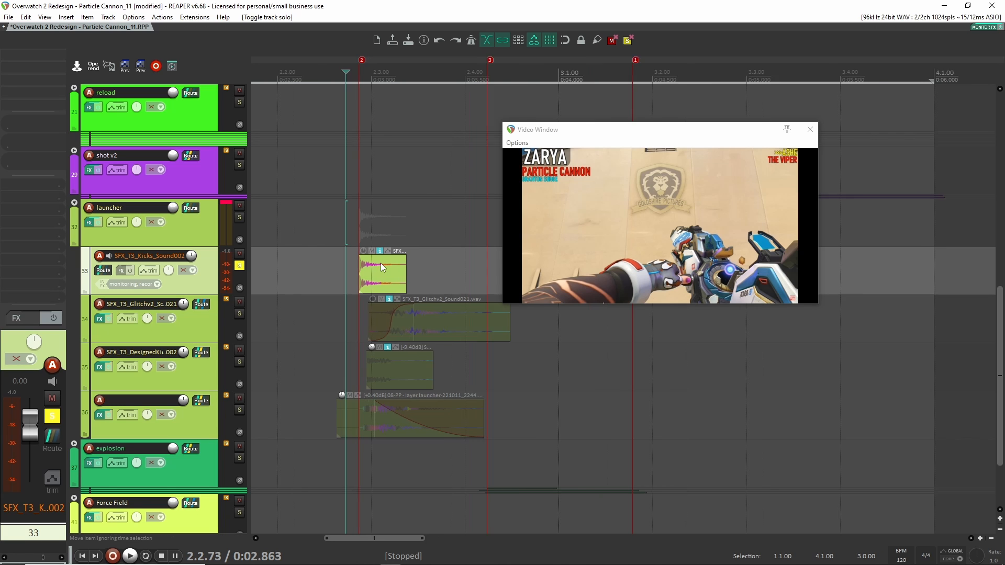
left_click_drag(405, 278, 359, 270)
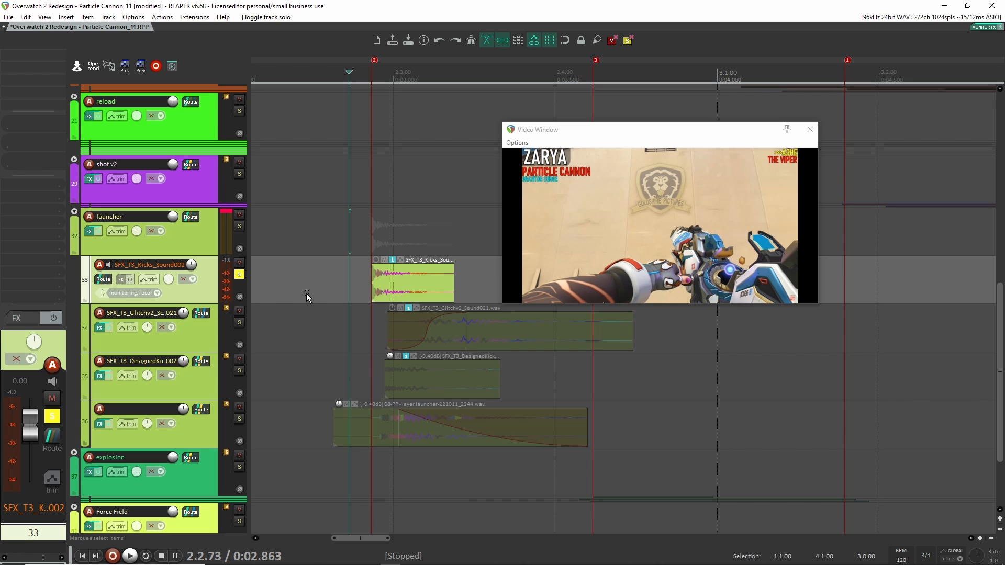
key("space")
key("space")
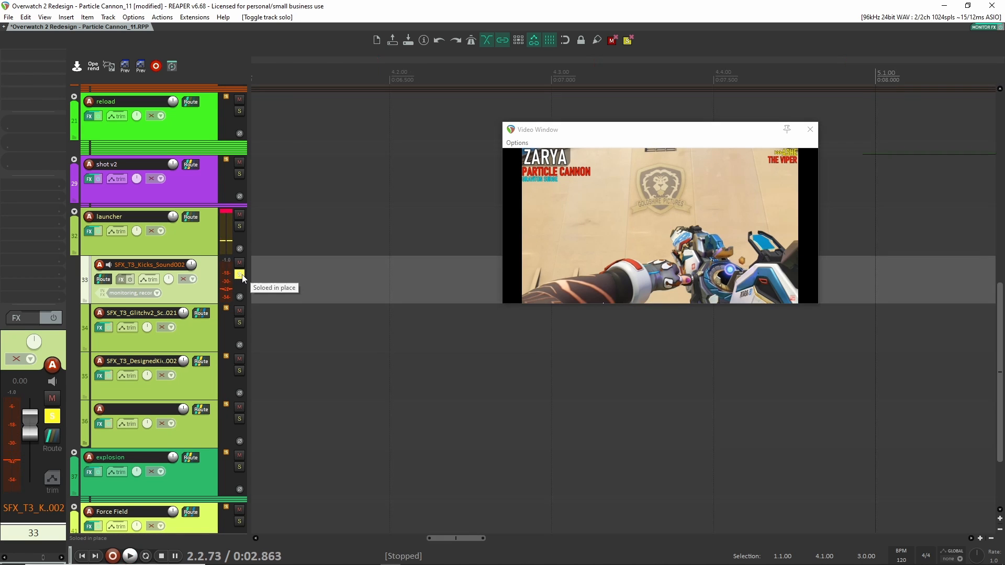
left_click_drag(463, 323, 679, 314)
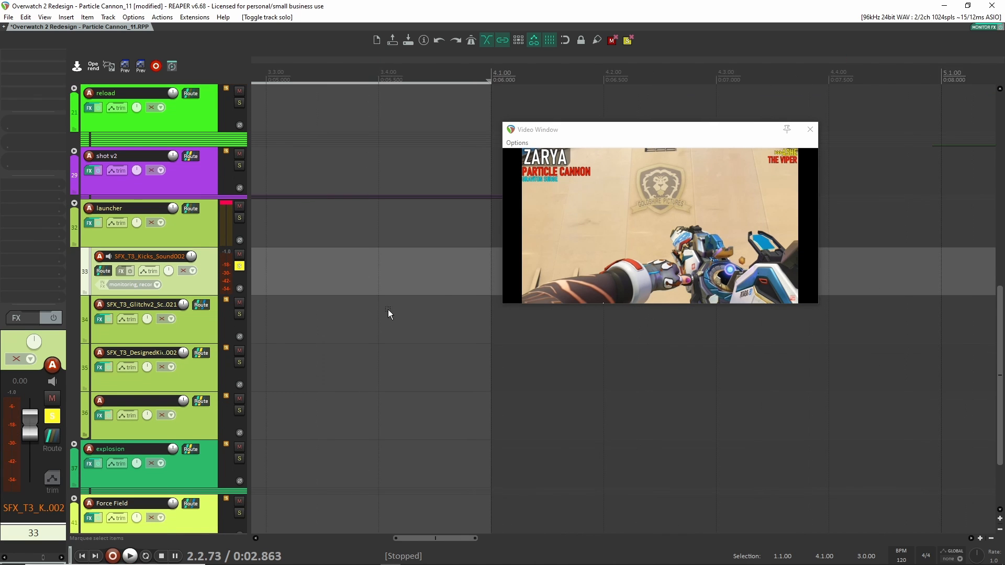
scroll(384, 314, "down", 4)
left_click_drag(378, 314, 805, 303)
scroll(362, 261, "up", 2)
scroll(359, 260, "up", 2)
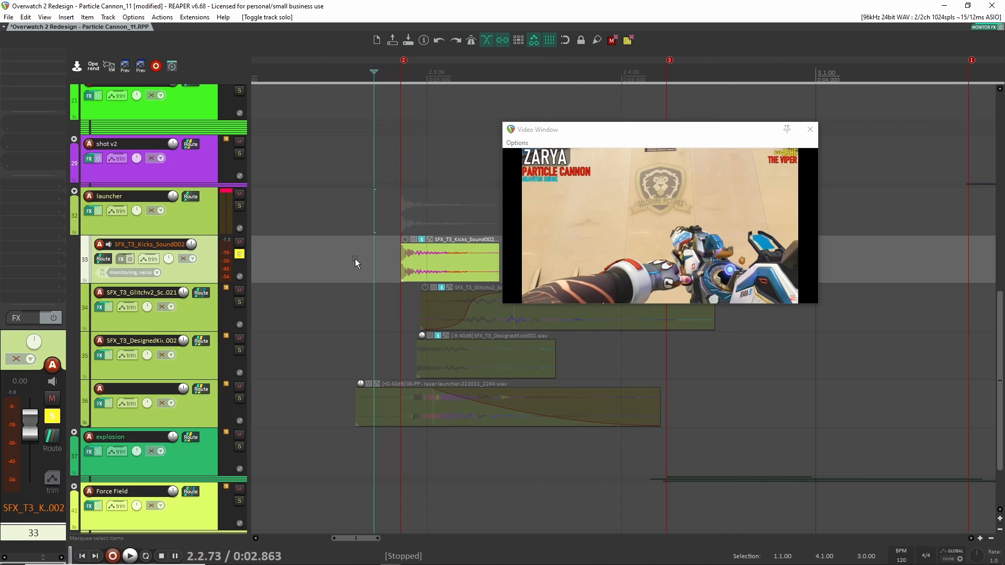
scroll(361, 258, "up", 1)
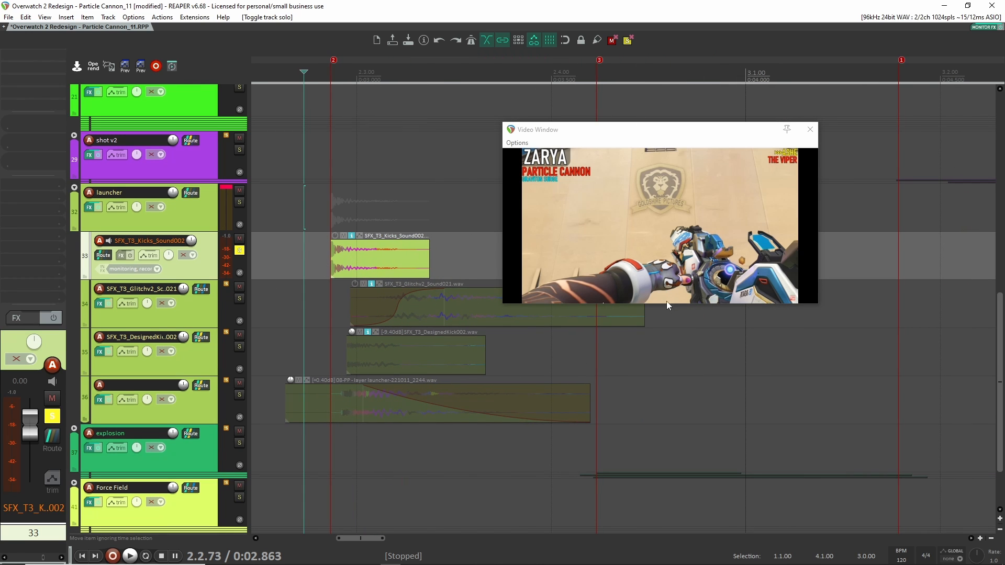
Solo the SFX_T3_Glitchv2_Sound021 track and inspect its Trackspacer plug-in settings and its routing receives
left_click(226, 303)
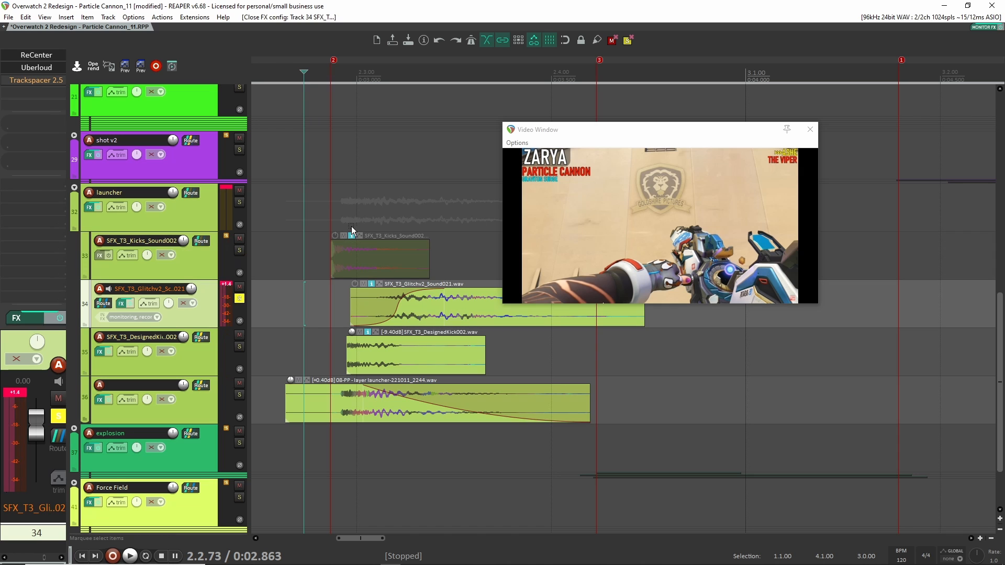
left_click(43, 82)
left_click_drag(193, 38, 231, 41)
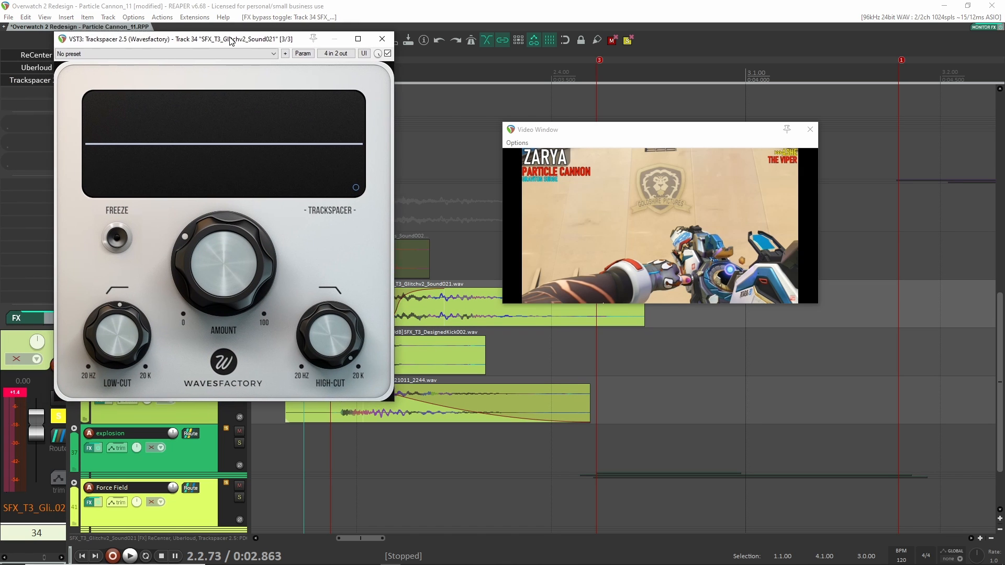
key("Escape")
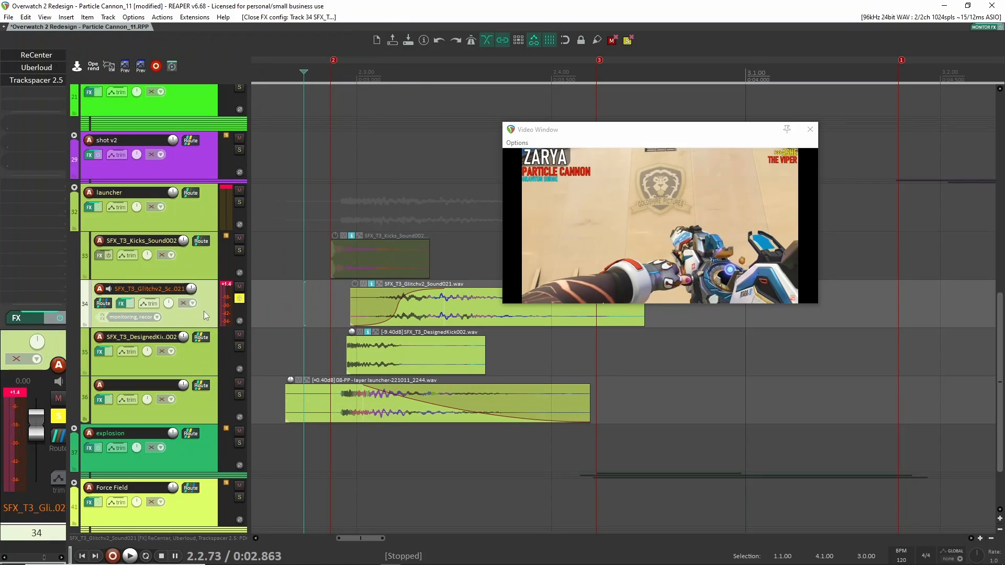
left_click(103, 303)
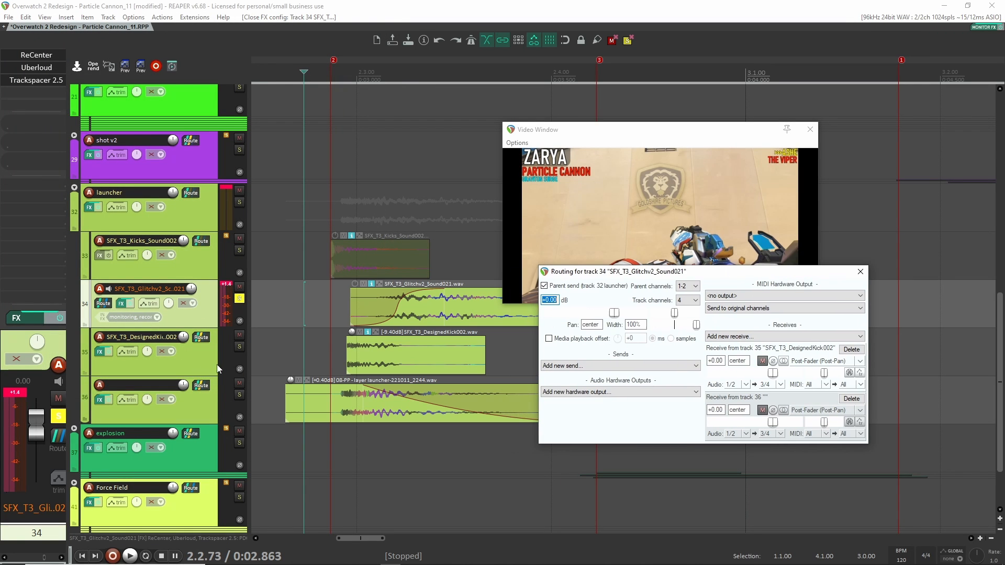
left_click(204, 354)
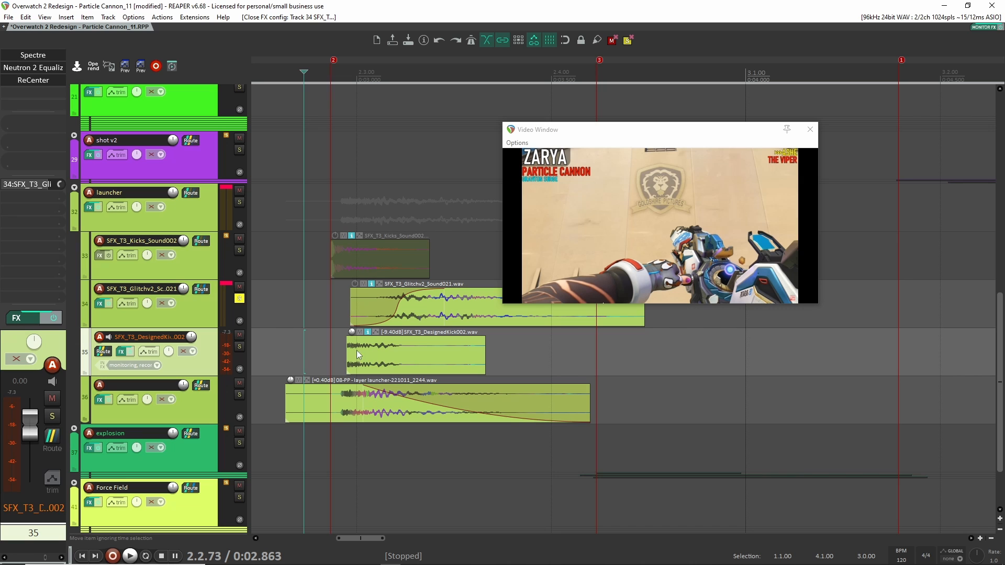
Solo the SFX_T3_DesignedKick002 track instead of the Glitchv2 track and play it repeatedly
left_click(240, 298)
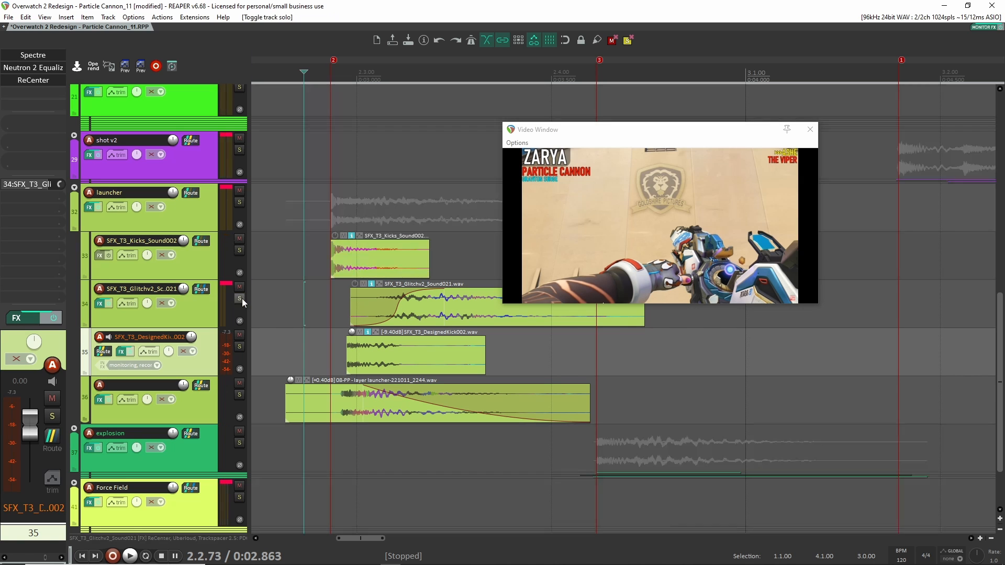
left_click(248, 311)
left_click(239, 347)
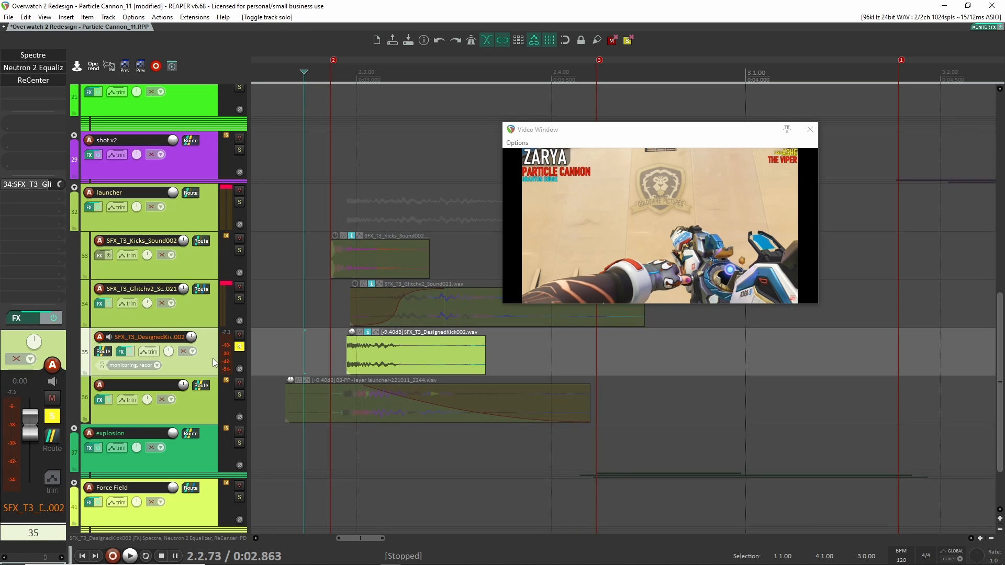
left_click(210, 318)
left_click(202, 366)
key("space")
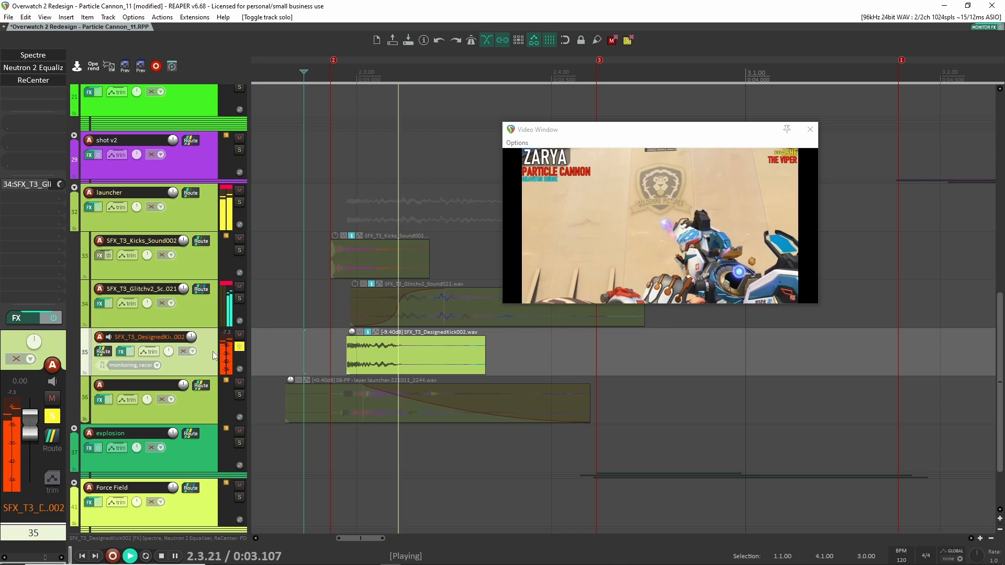
key("space")
key("space")
key("space")
key("space")
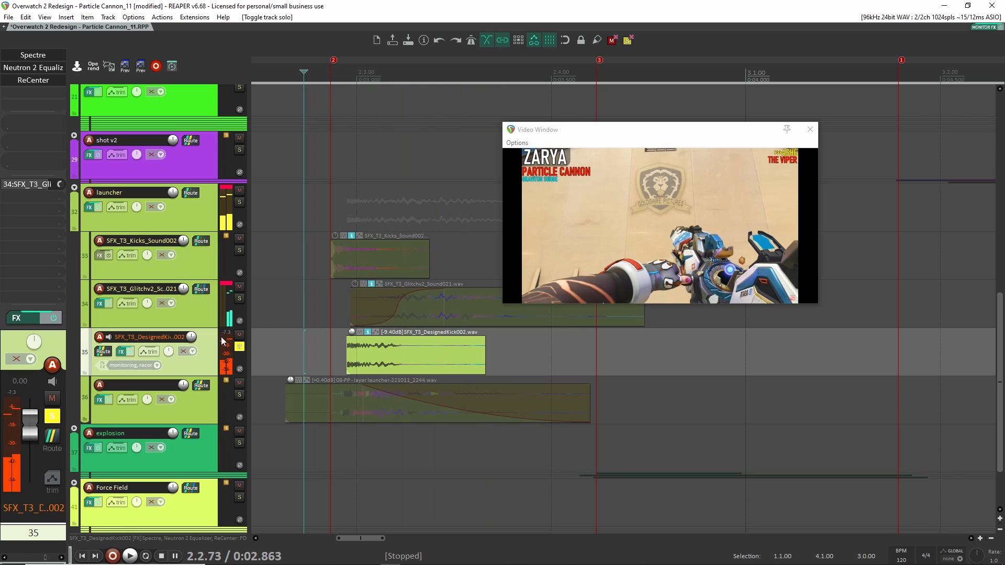
key("space")
Bypass ReCenter, Spectre and Neutron 2 Equalizer on the DesignedKick002 track and play the unprocessed kick several times
left_click(27, 80, "shift")
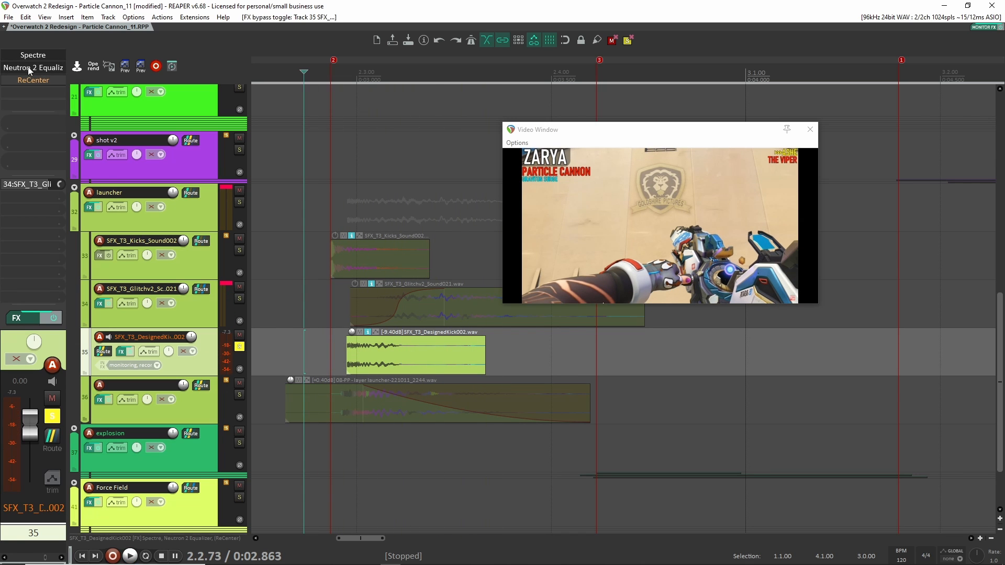
left_click(28, 56, "shift")
left_click(32, 68, "shift")
key("space")
key("space")
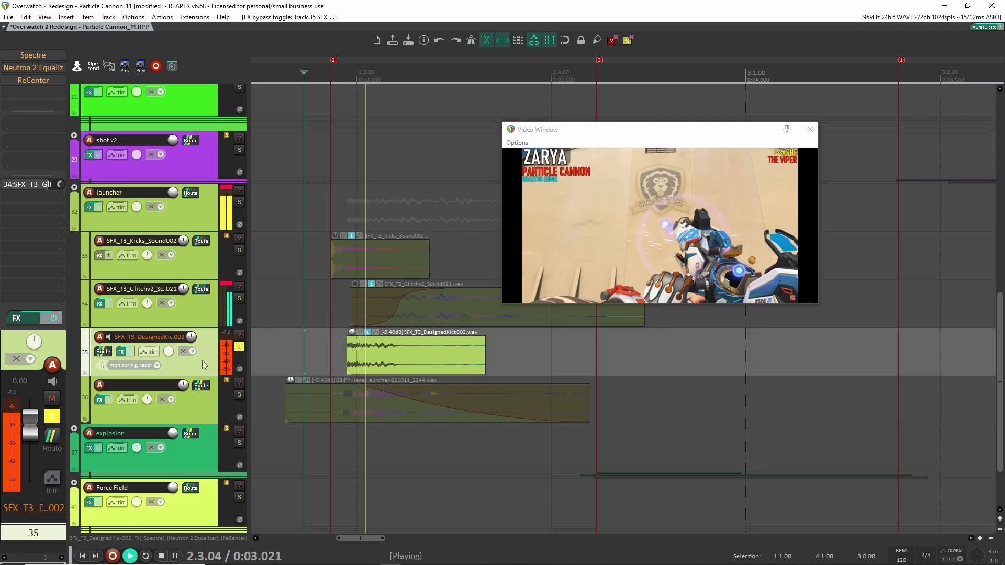
key("space")
key("space")
key("space")
key("space")
key("space")
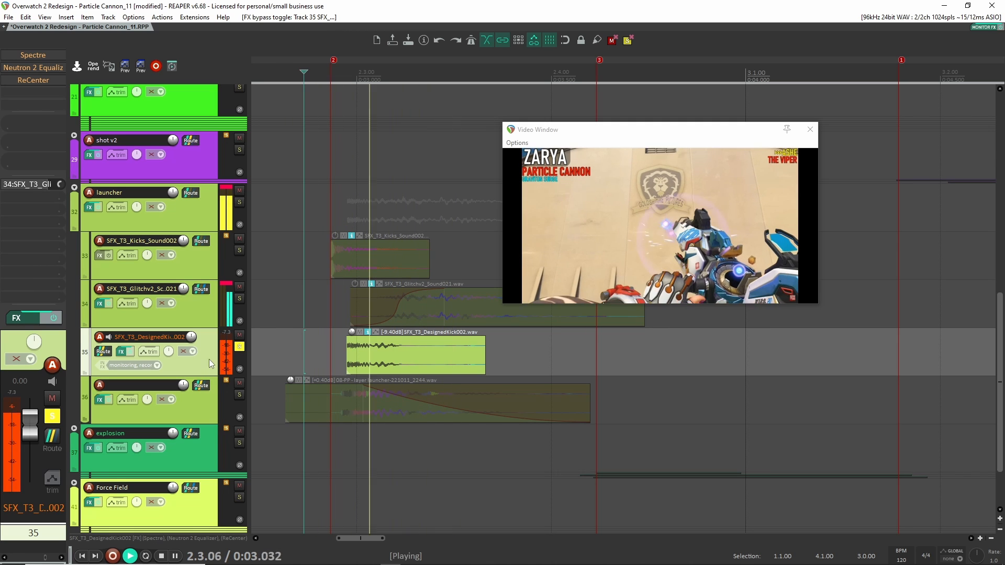
key("space")
Open Spectre on the DesignedKick002 track and play the kick with the effect enabled and with it bypassed
left_click(33, 55)
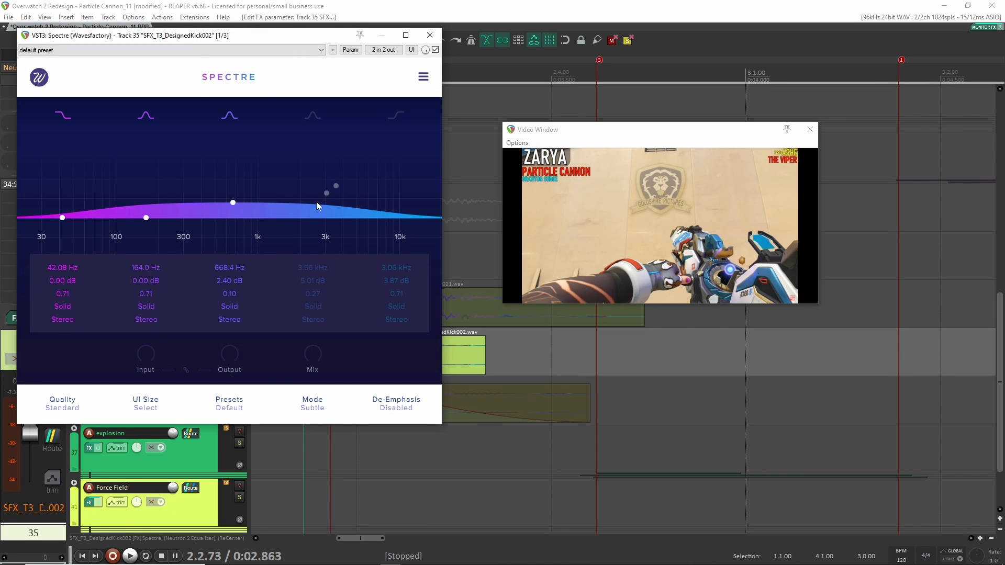
key("space")
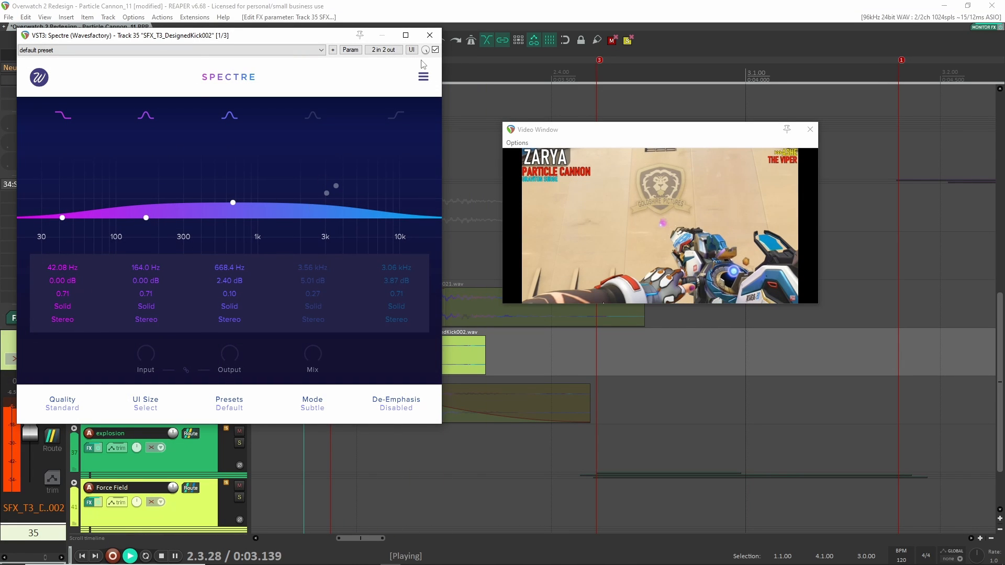
key("space")
left_click(435, 50)
key("space")
key("space")
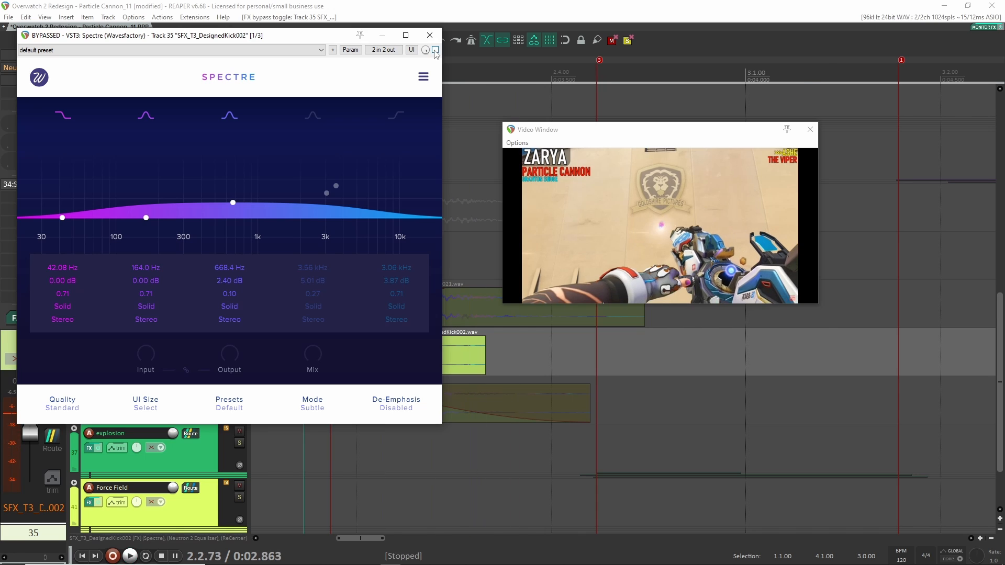
key("space")
key("space")
Repeat the playback comparison with Spectre switched on and off, leave it enabled and close its window
left_click(435, 50)
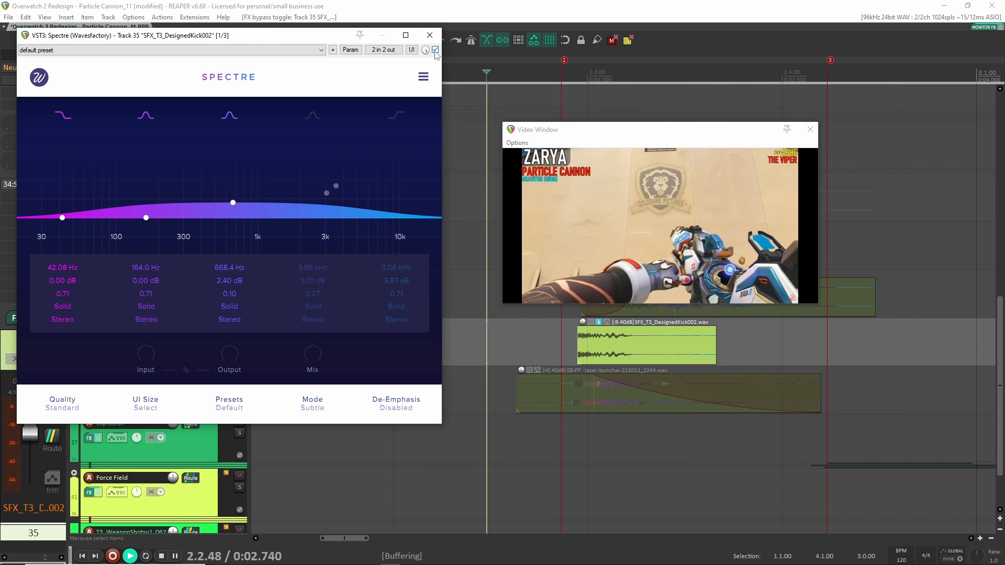
key("space")
key("space")
left_click(435, 50)
key("space")
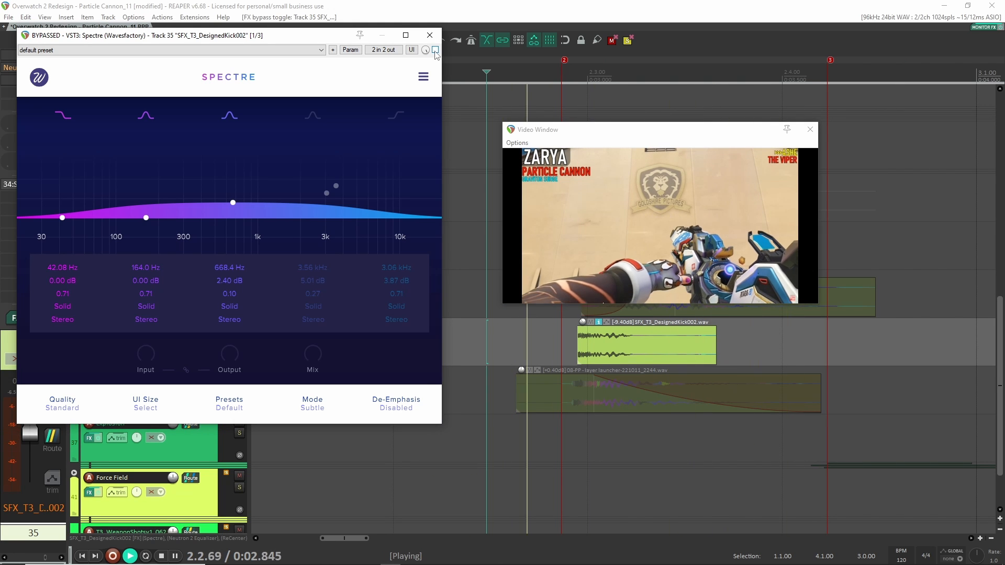
key("space")
left_click(434, 51)
key("space")
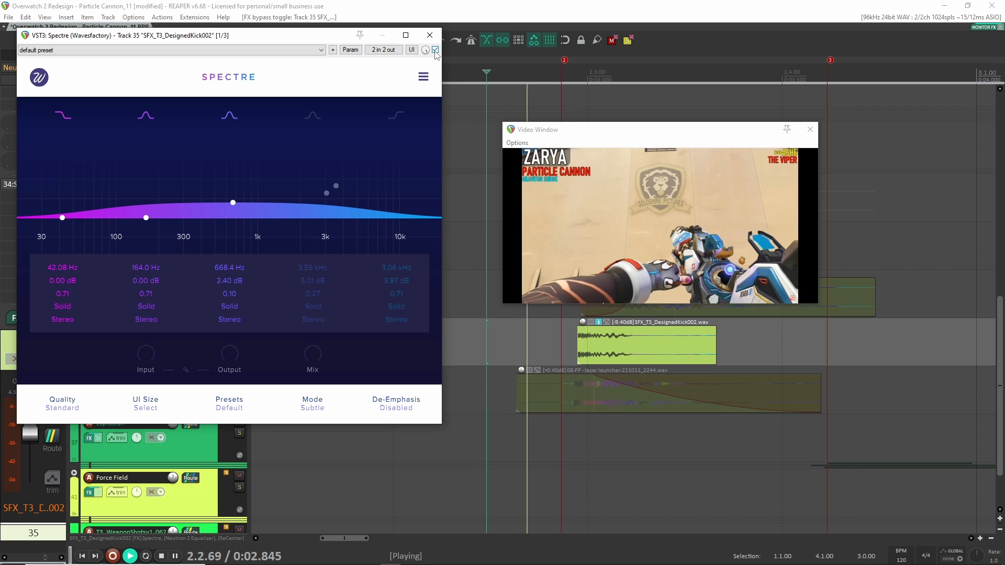
key("space")
left_click(432, 35)
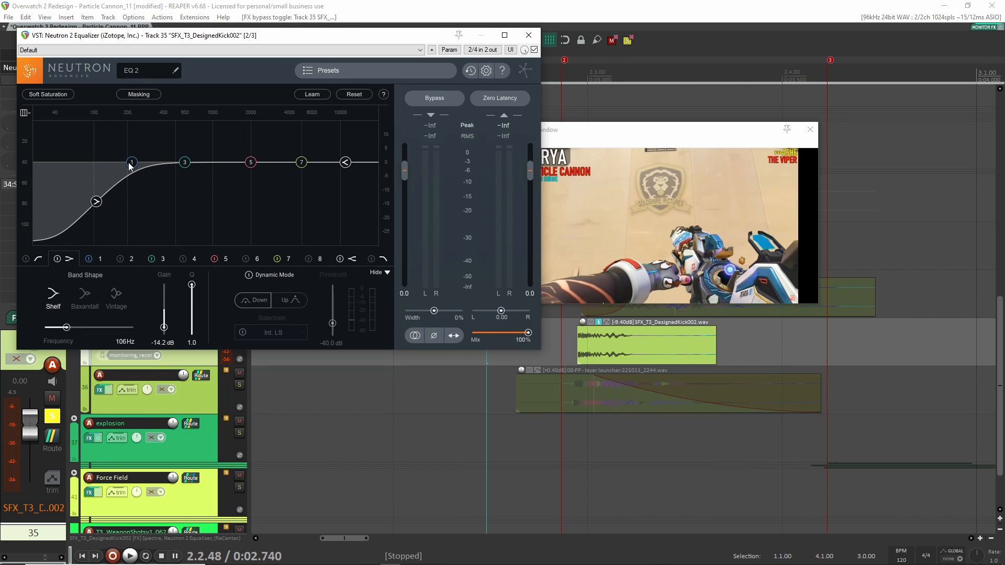
Play the kick with Neutron 2 Equalizer bypassed and enabled, leave the equalizer on and close its window
left_click(533, 49)
key("space")
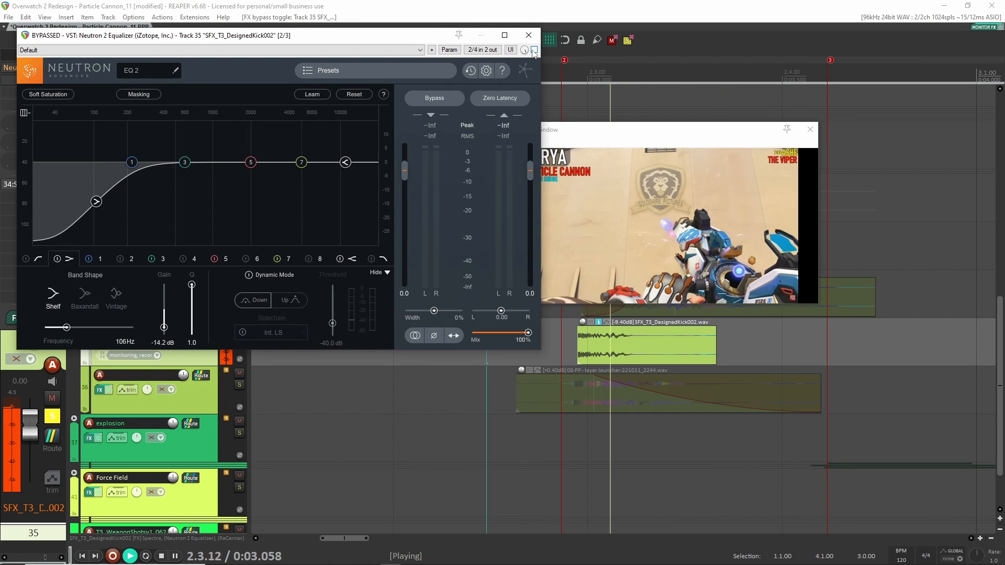
key("space")
key("space")
key("space")
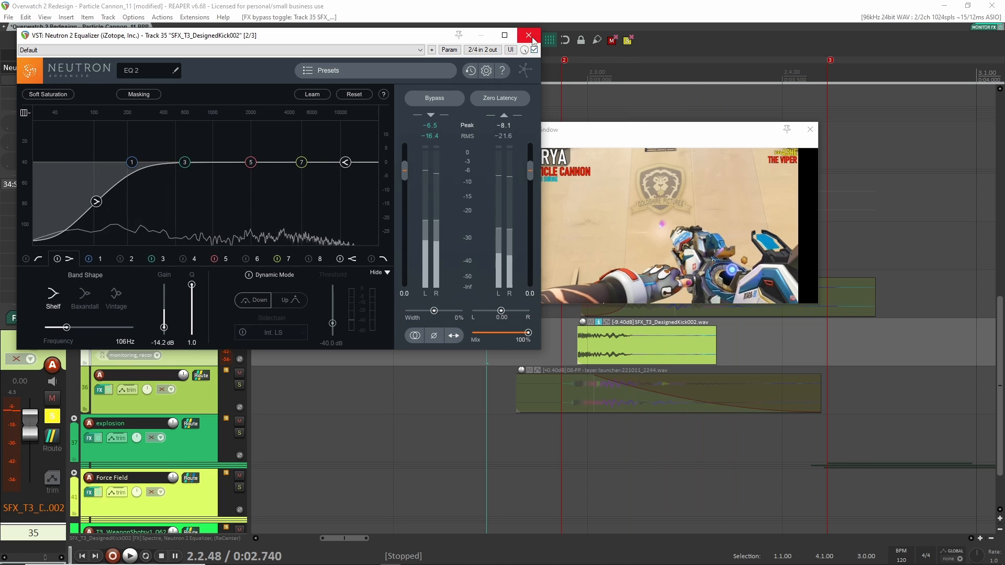
left_click(529, 35)
left_click_drag(448, 356, 446, 359)
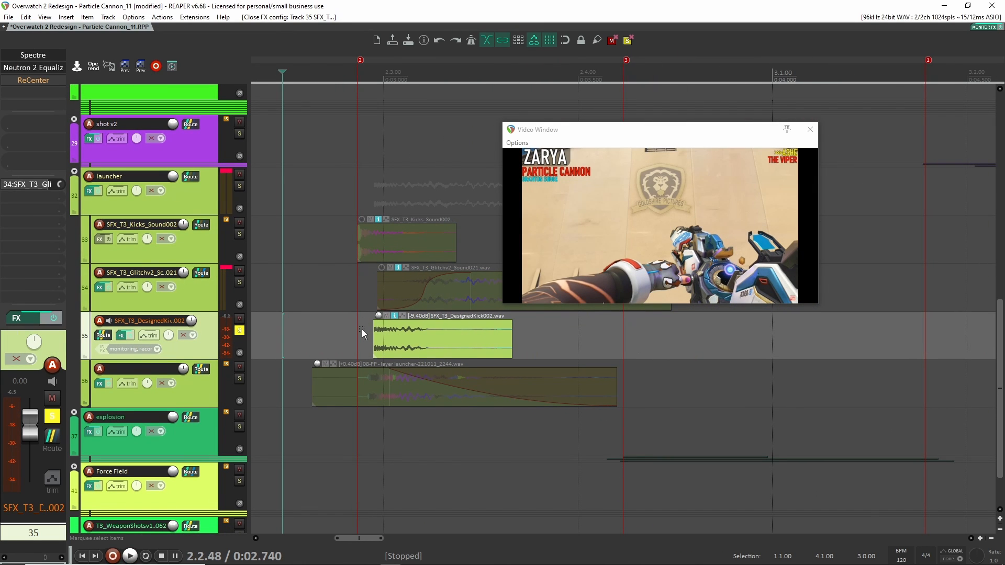
Inspect the ReCenter settings on the DesignedKick002 track with the effect enabled, play the kick and close the plug-in
left_click(33, 83, "shift")
left_click(37, 83)
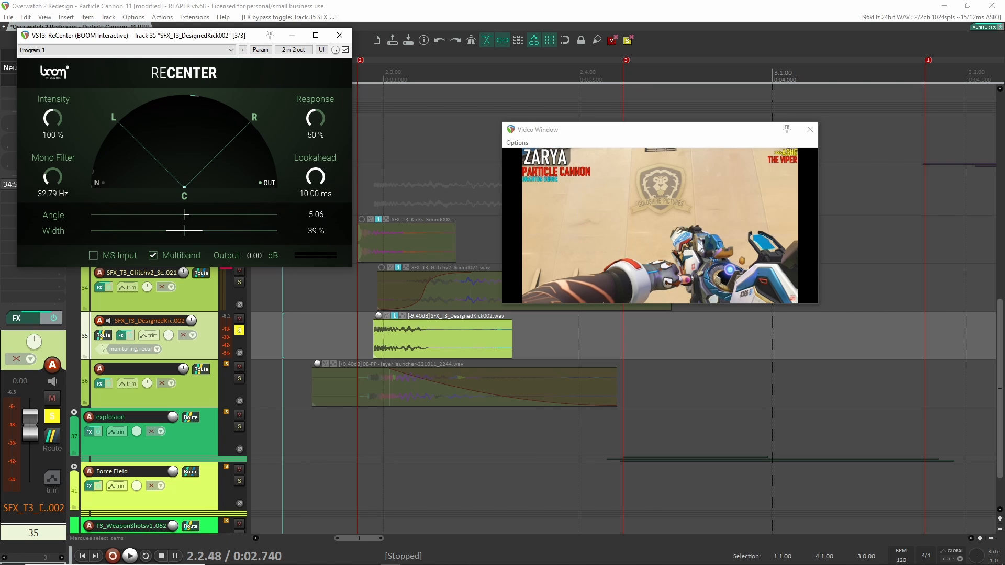
key("space")
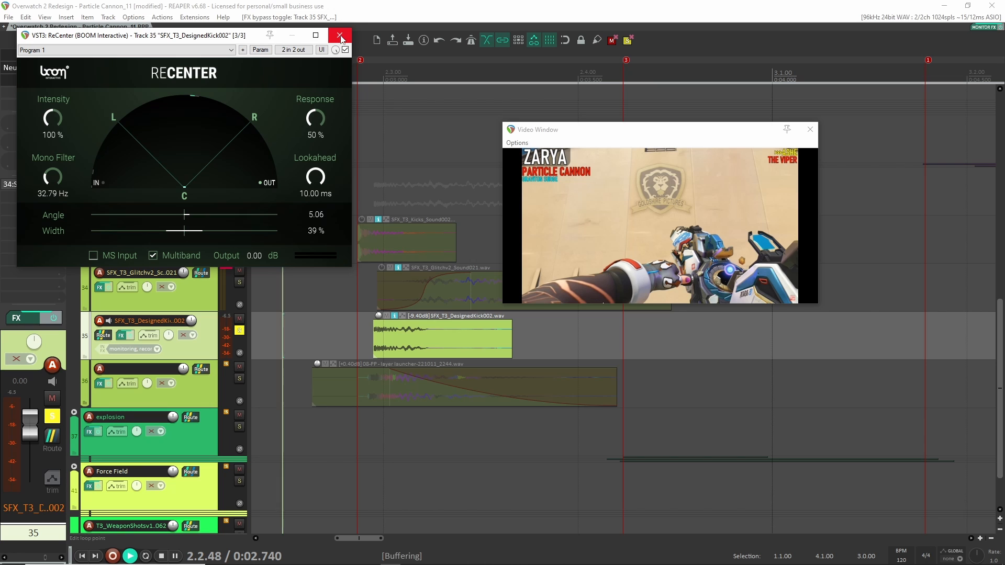
key("space")
left_click(340, 36)
Add the Glitchv2_Sound021 and Kicks_Sound002 tracks to the solo and play the launcher layers together
left_click(240, 282)
left_click(239, 233)
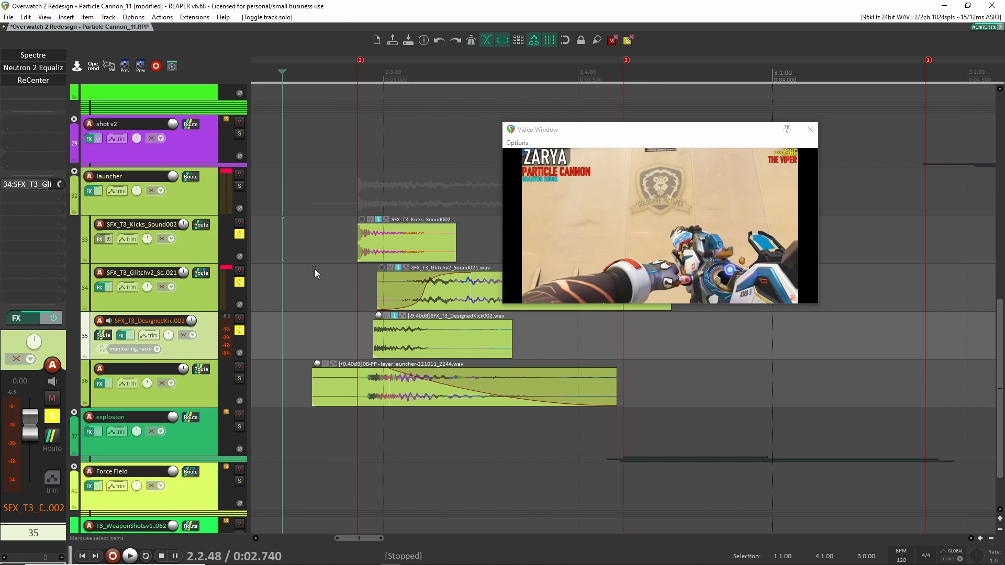
key("space")
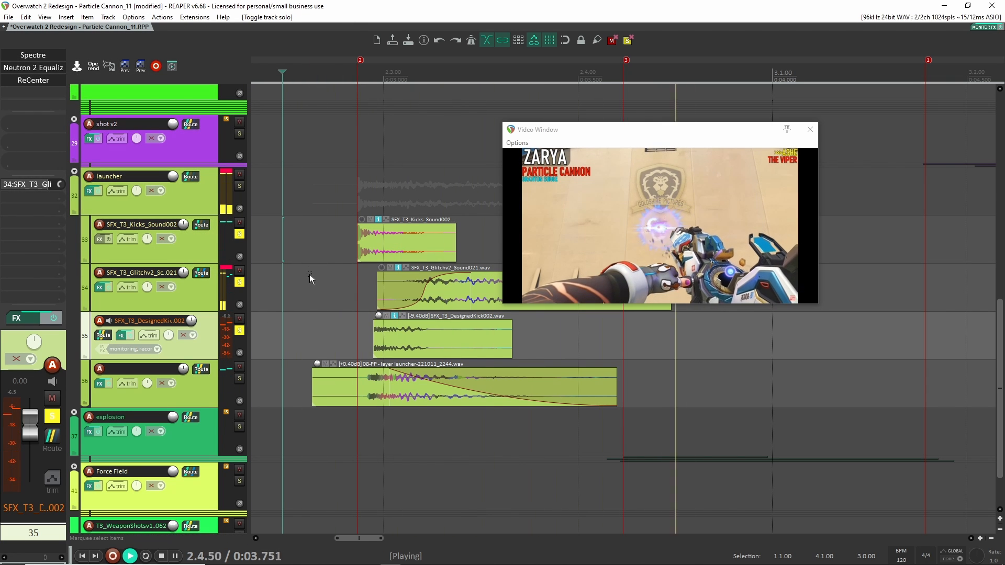
key("space")
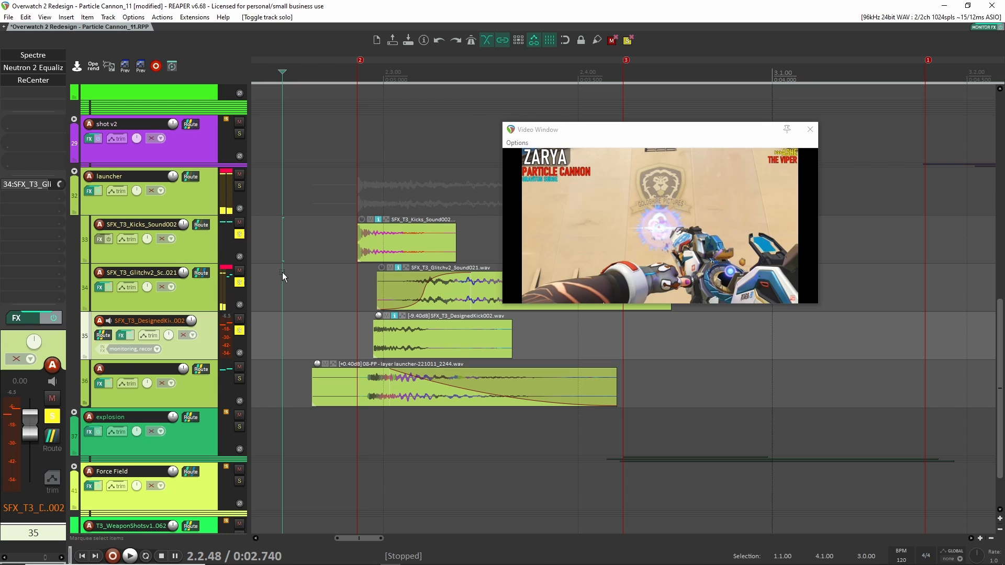
Take the Glitchv2_Sound021 track out of solo and play the Kicks_Sound002 and DesignedKick002 layers together
left_click(239, 282)
key("space")
key("space")
key("space")
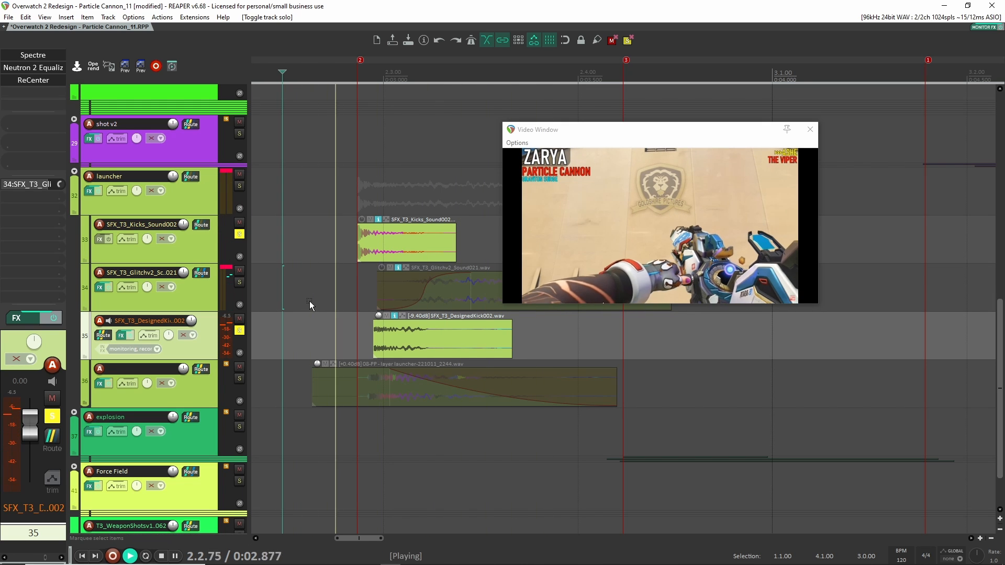
Replay the Kicks_Sound002 and DesignedKick002 layers without the glitch layer
key("space")
key("space")
key("space")
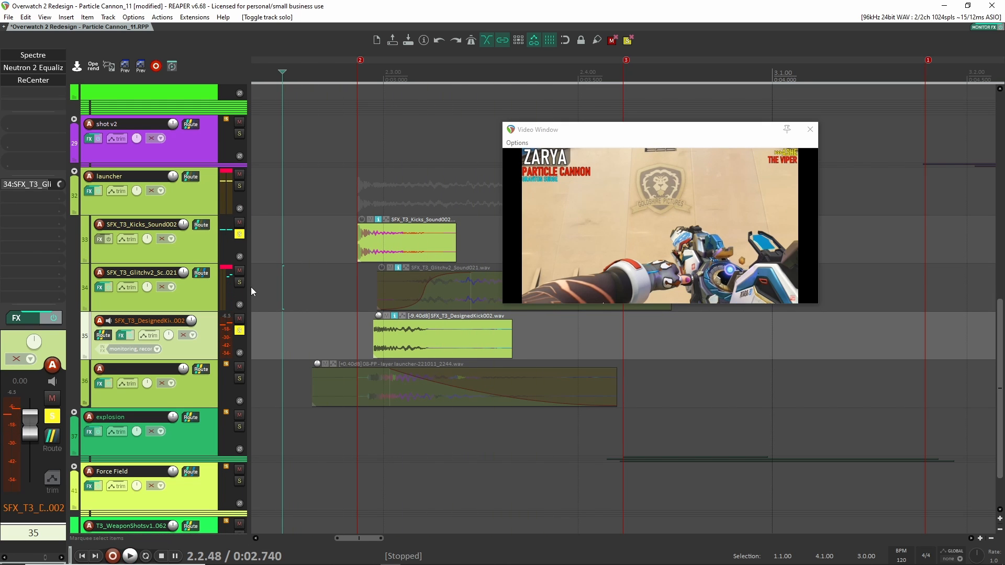
Add the Glitchv2_Sound021 track back to the solo and play it together with the two kick layers
left_click(239, 282)
scroll(324, 295, "right", 2)
scroll(377, 297, "left", 4)
key("space")
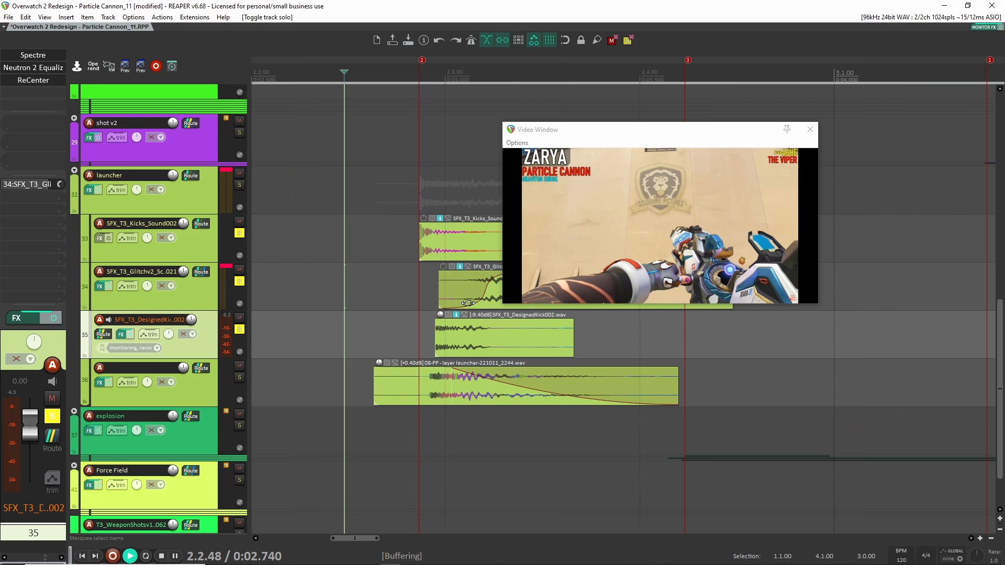
key("space")
Clear the existing solos, solo only the unnamed track 36 and play its layer launcher clip several times
left_click(239, 281, "ctrl")
left_click(240, 376)
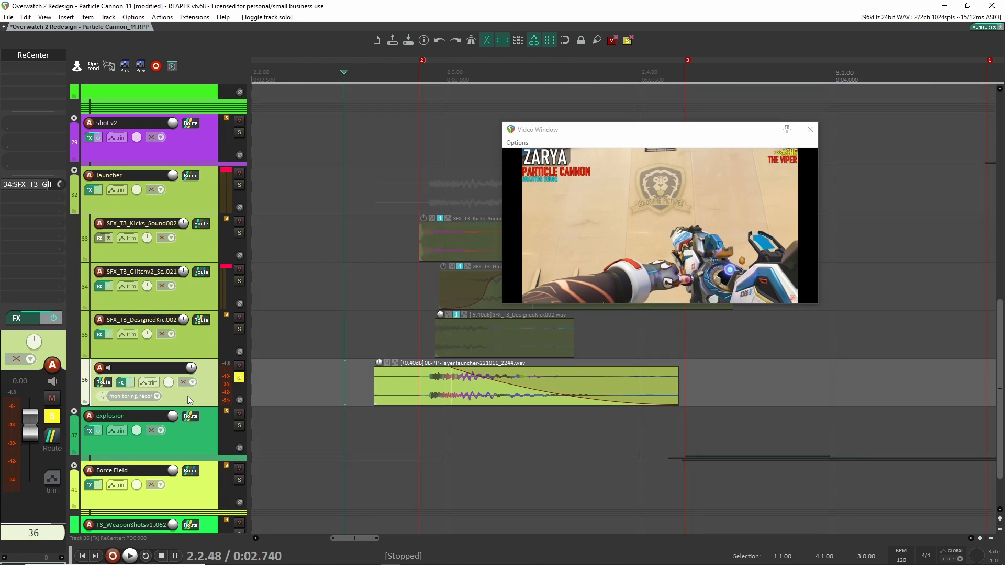
key("space")
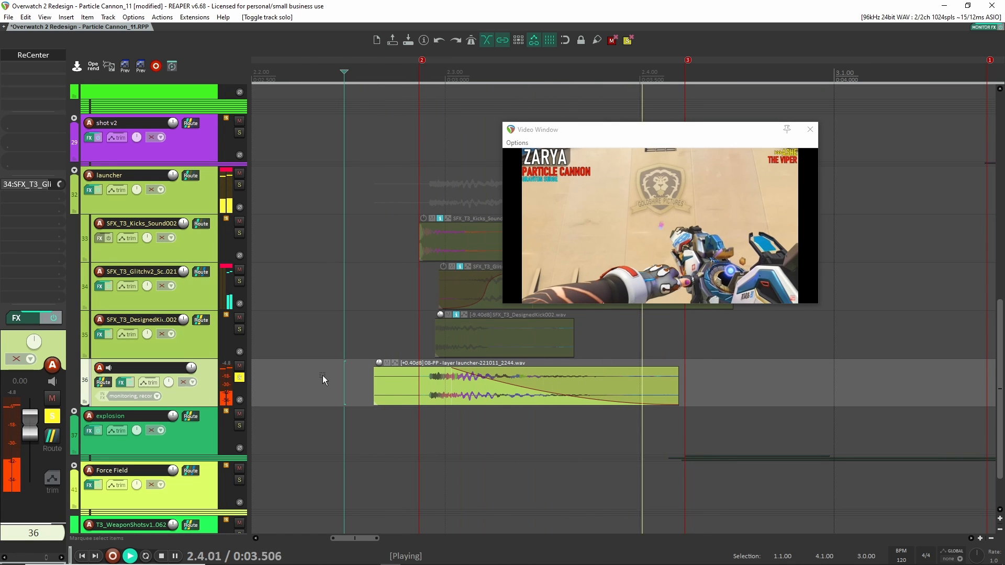
key("space")
key("space")
key("space")
key("space")
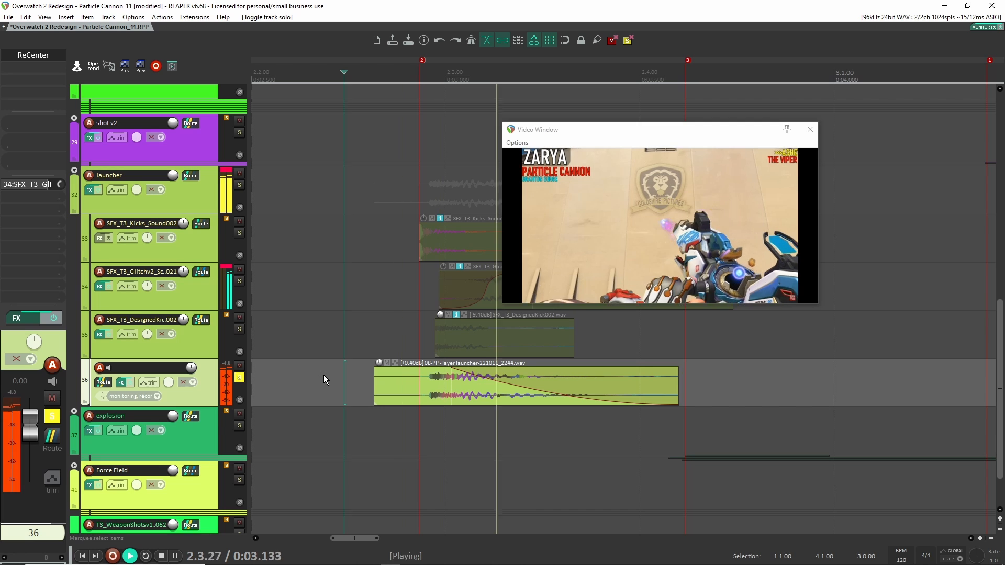
key("space")
key("space")
key("space")
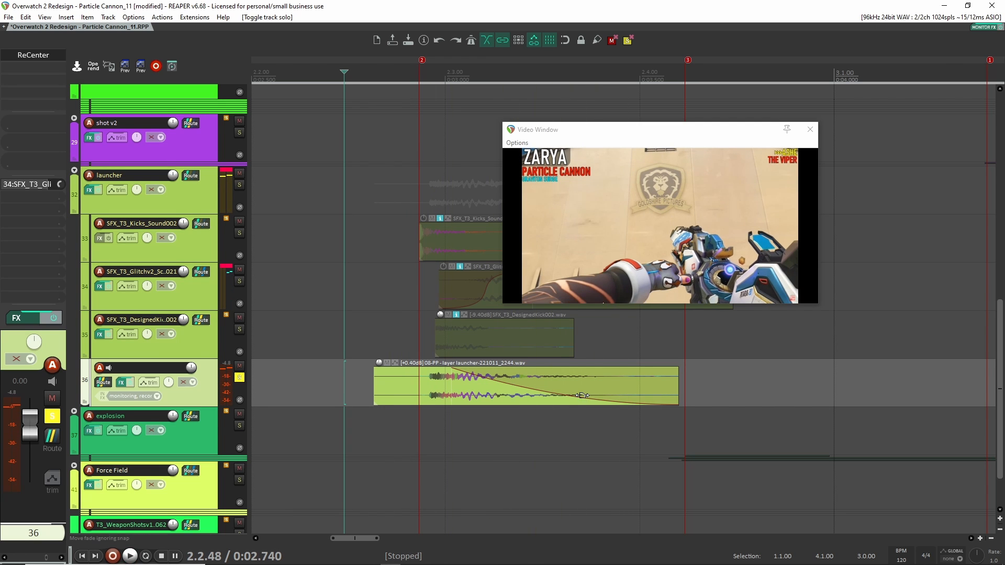
left_click_drag(579, 394, 544, 386)
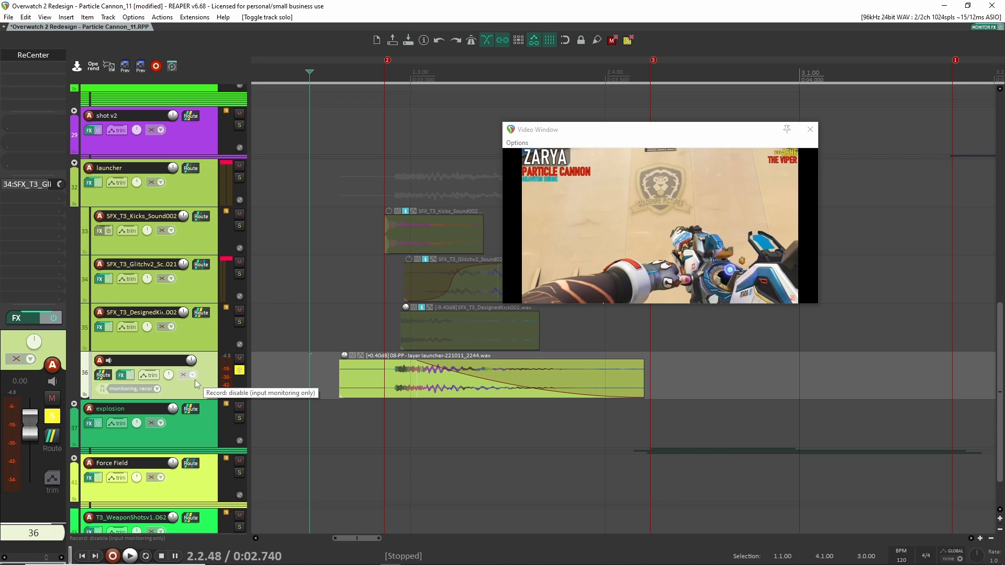
Compare the track 36 clip with ReCenter bypassed and enabled, leave the effect on and close its window
left_click(33, 55)
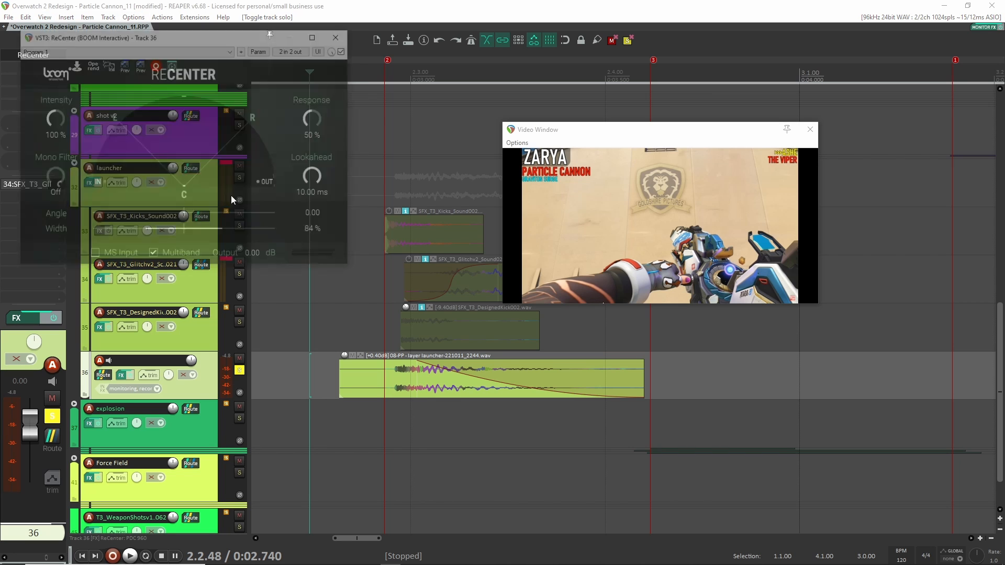
left_click(345, 50)
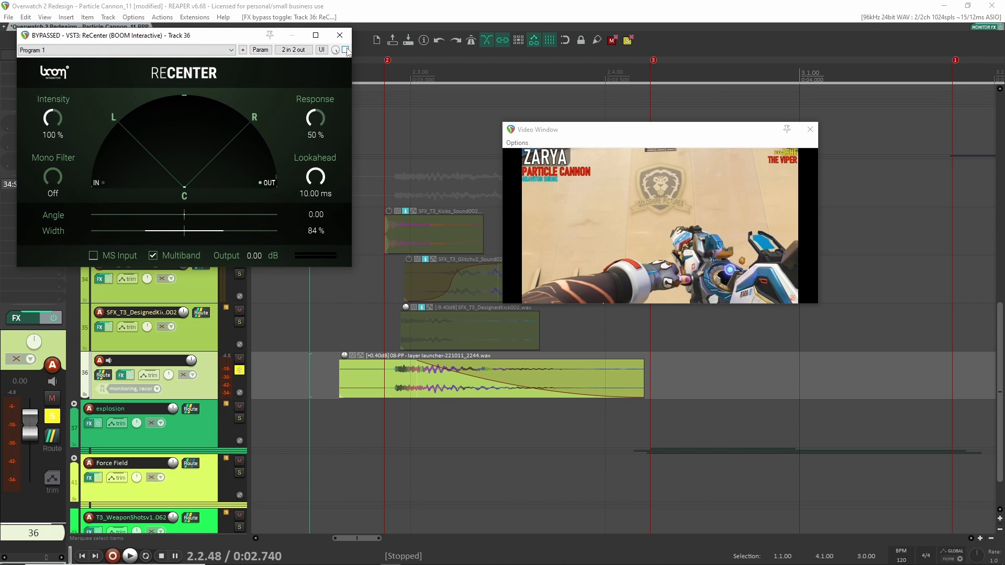
key("space")
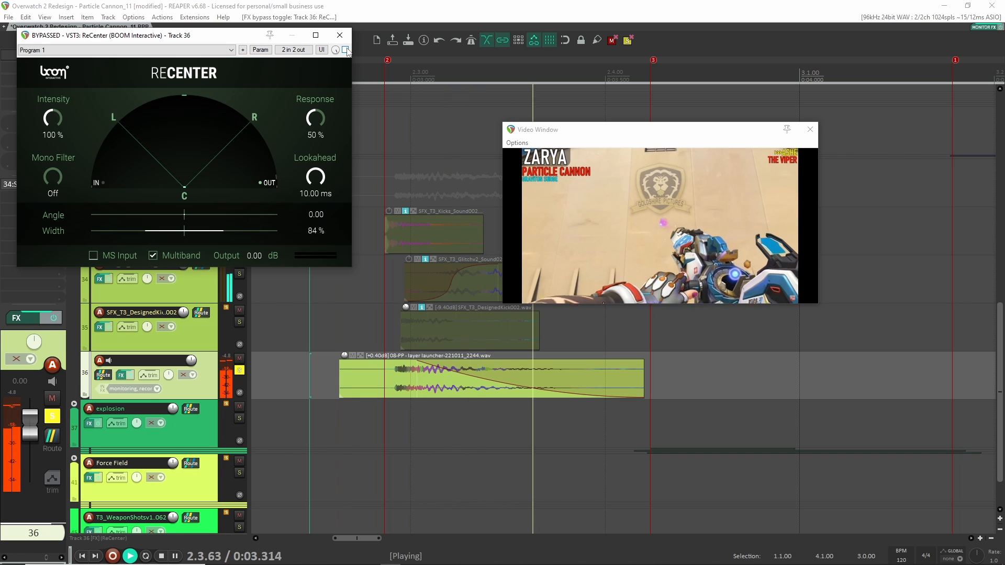
key("space")
left_click(346, 50)
key("space")
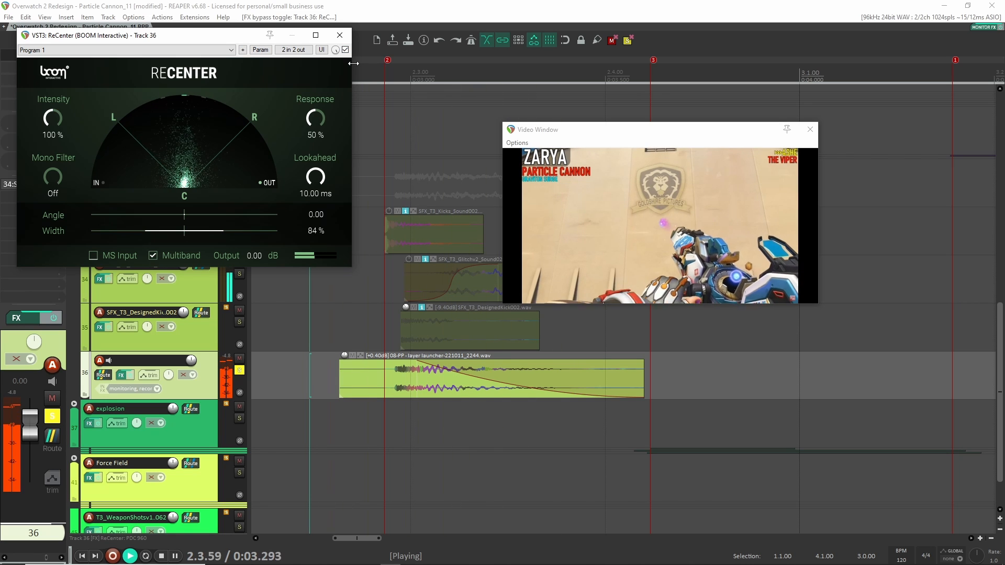
key("space")
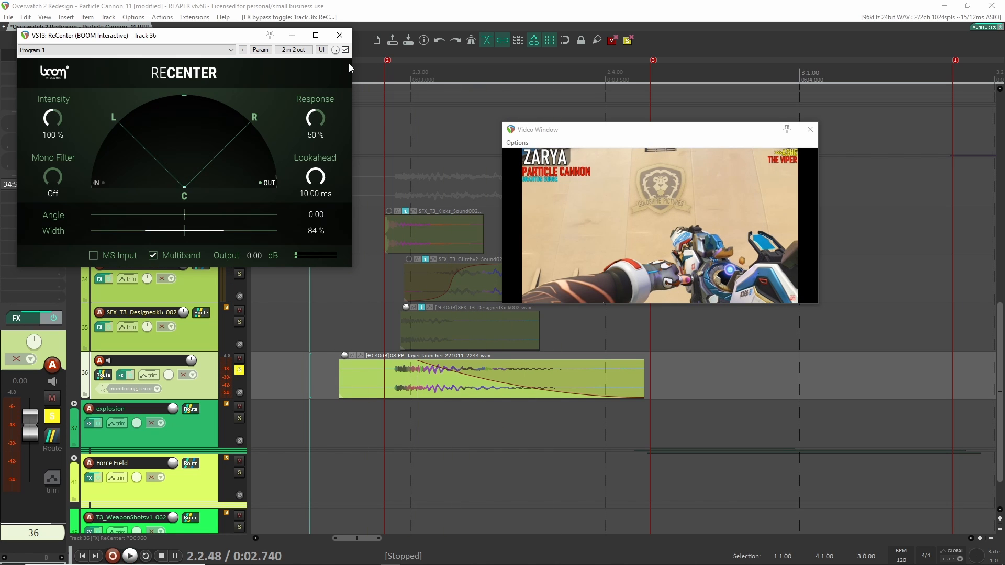
left_click(340, 35)
Take track 36 out of solo, solo the launcher folder track and play all its layers together
left_click(239, 370)
left_click(239, 178)
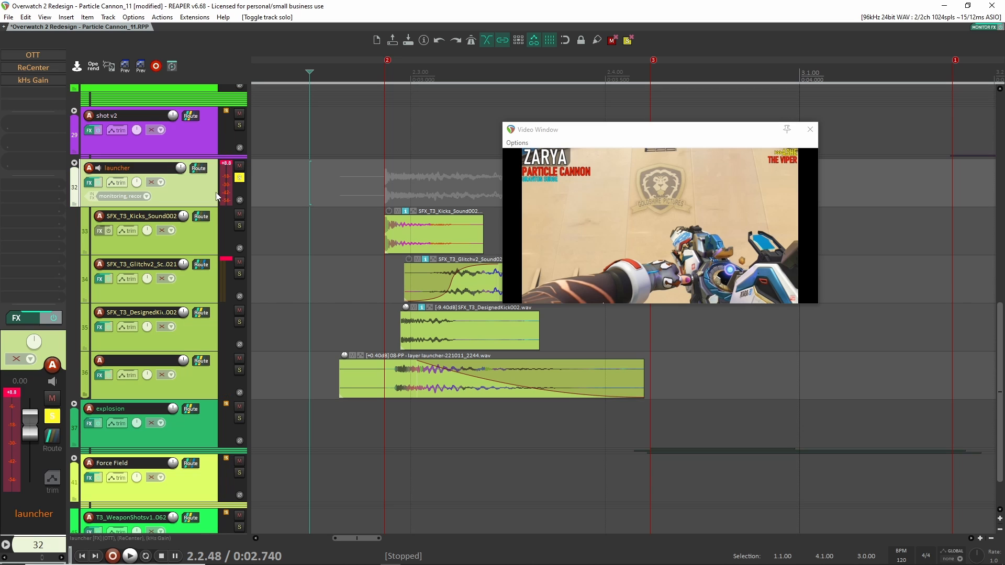
key("space")
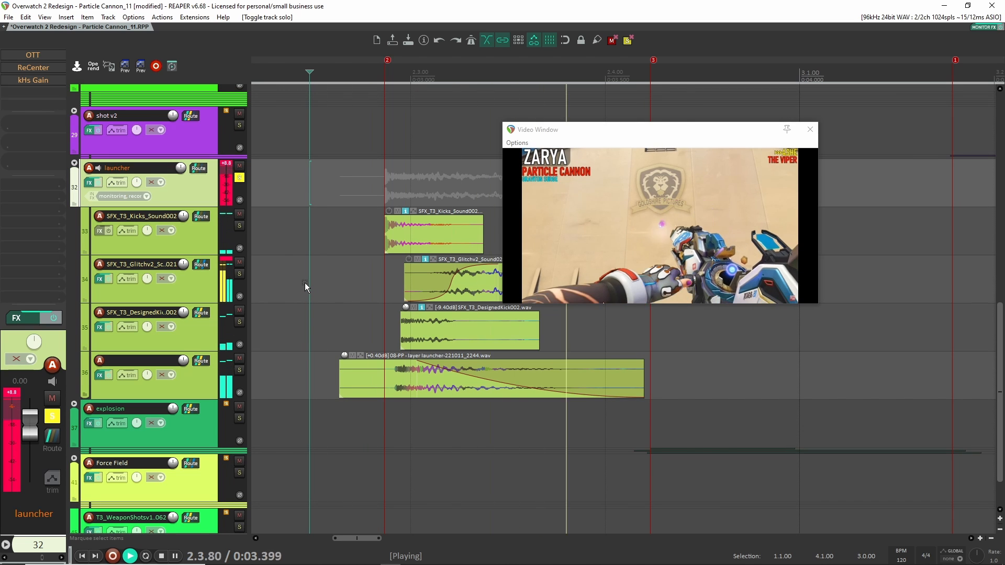
key("space")
key("space")
key("space")
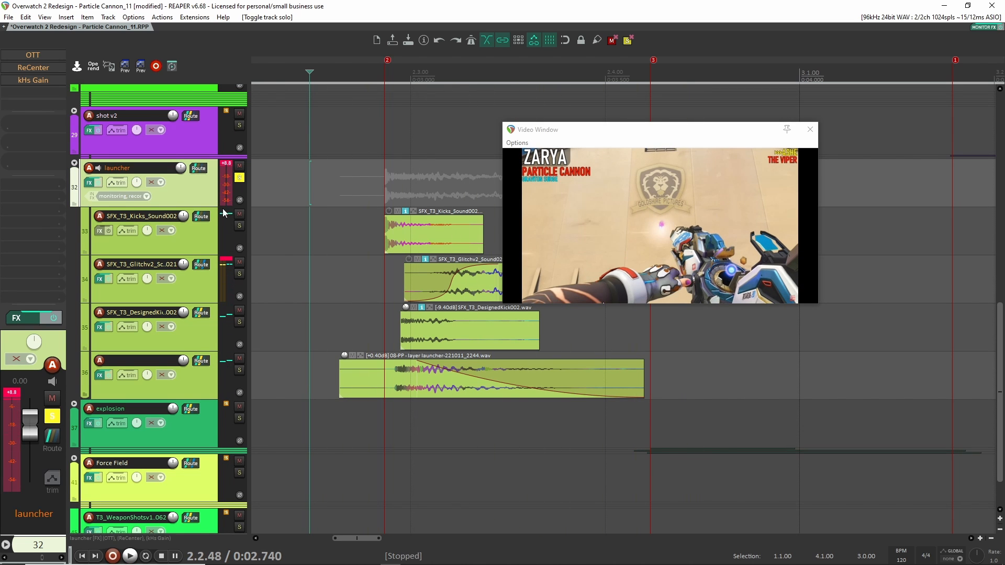
Enable the OTT compressor on the launcher folder track, open its settings beside the video and play the layers through it
left_click(37, 56, "ctrl")
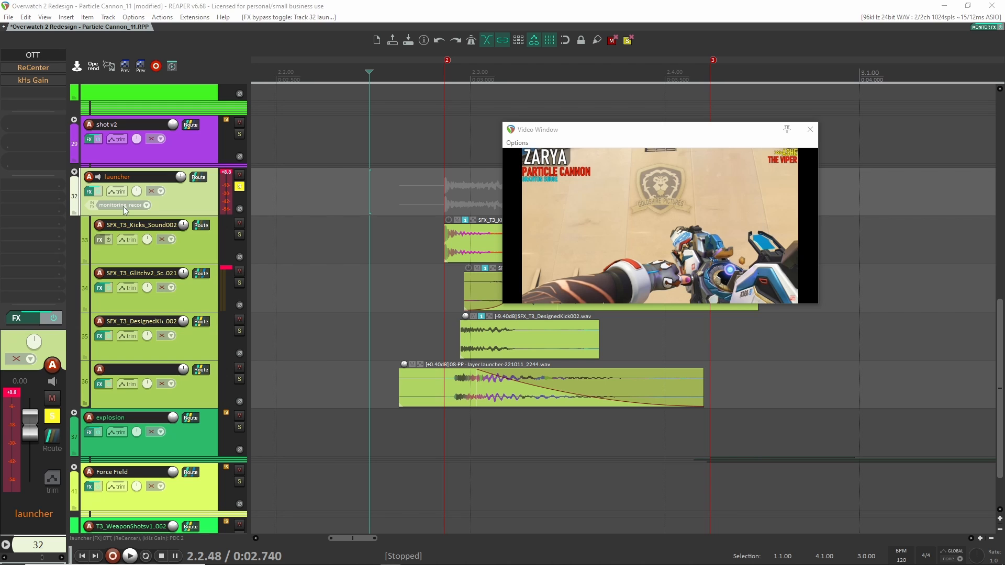
left_click(32, 55)
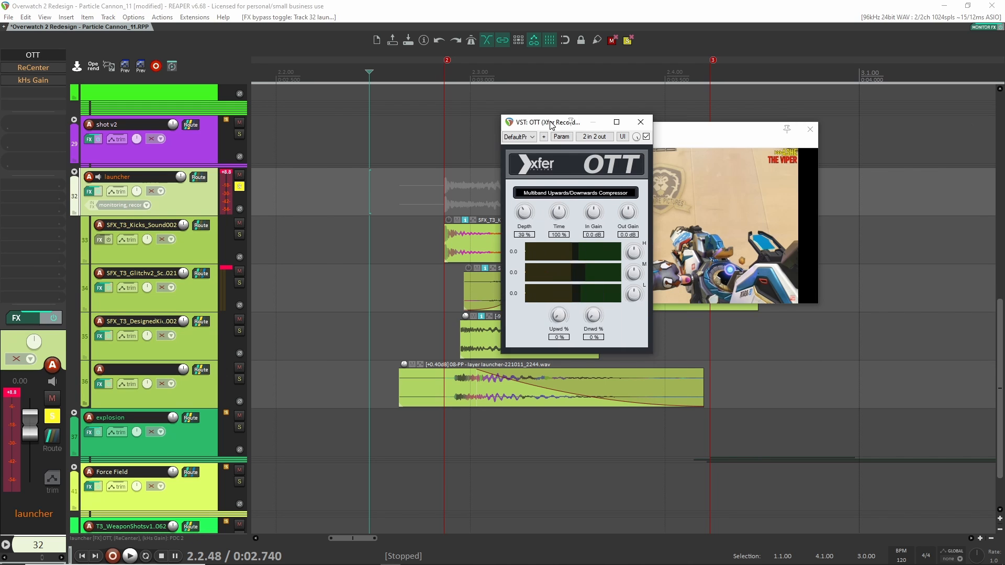
left_click_drag(567, 118, 352, 102)
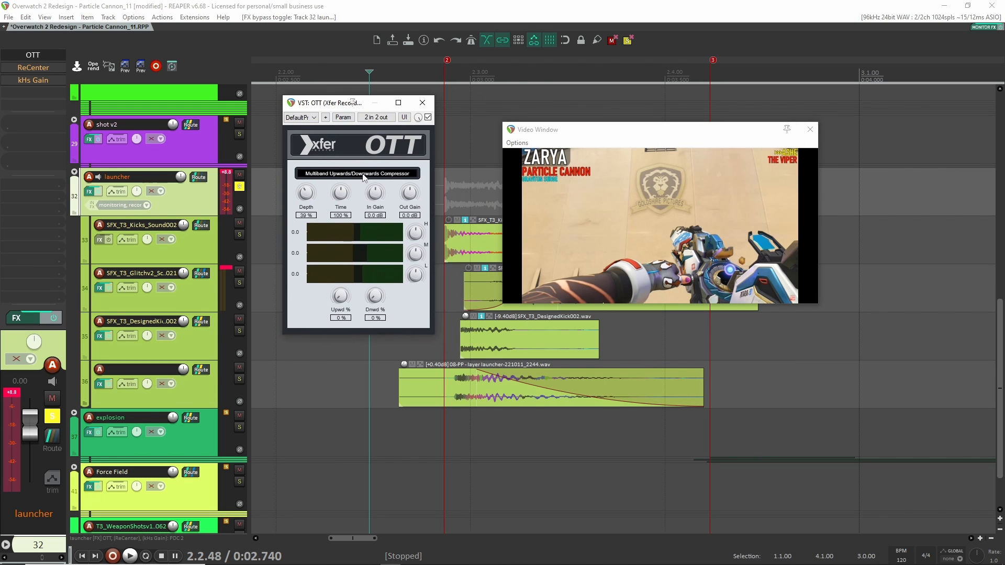
left_click(375, 296)
key("space")
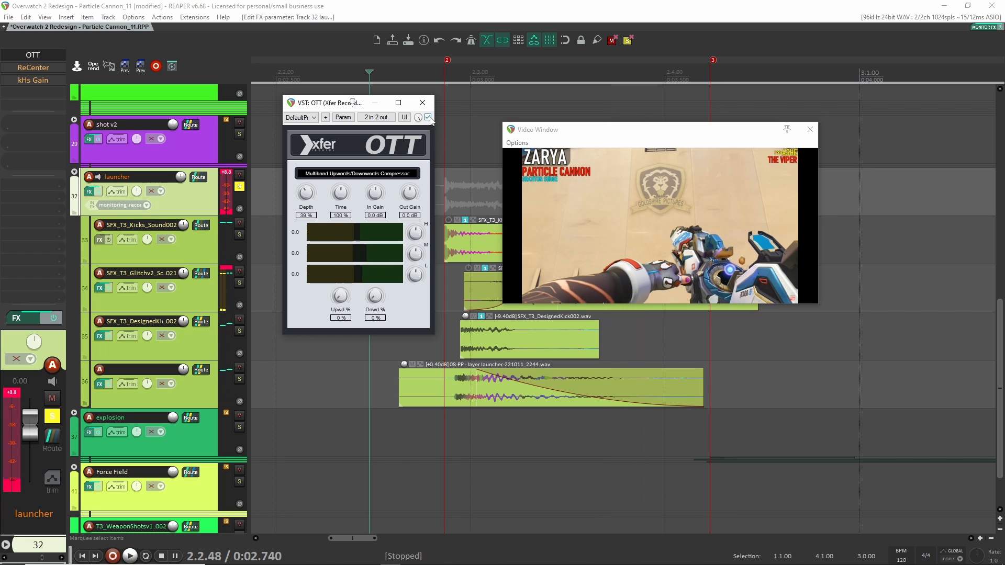
Compare the launcher sound with OTT bypassed and enabled, leaving the compressor on
left_click(428, 117)
key("space")
left_click(429, 118)
key("space")
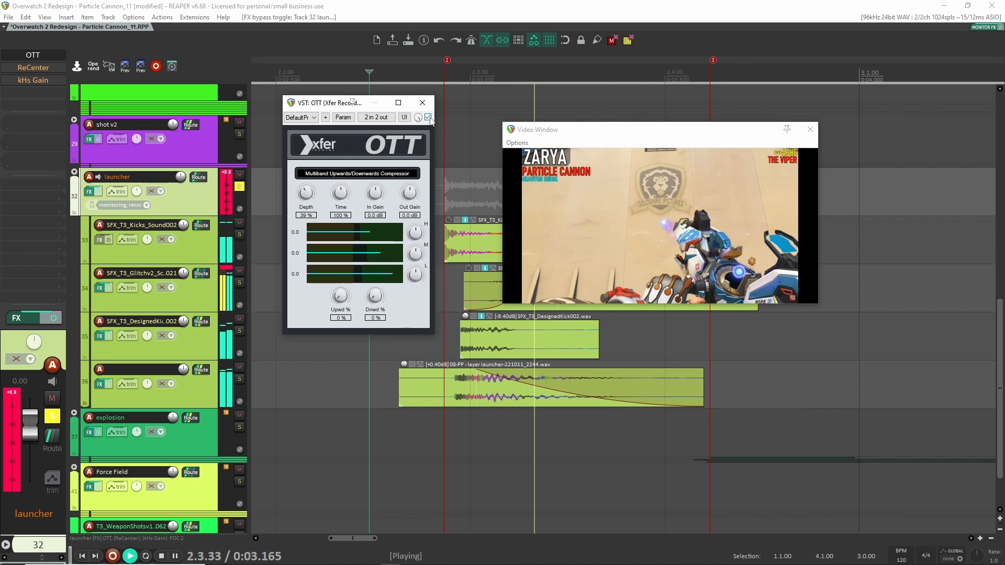
key("space")
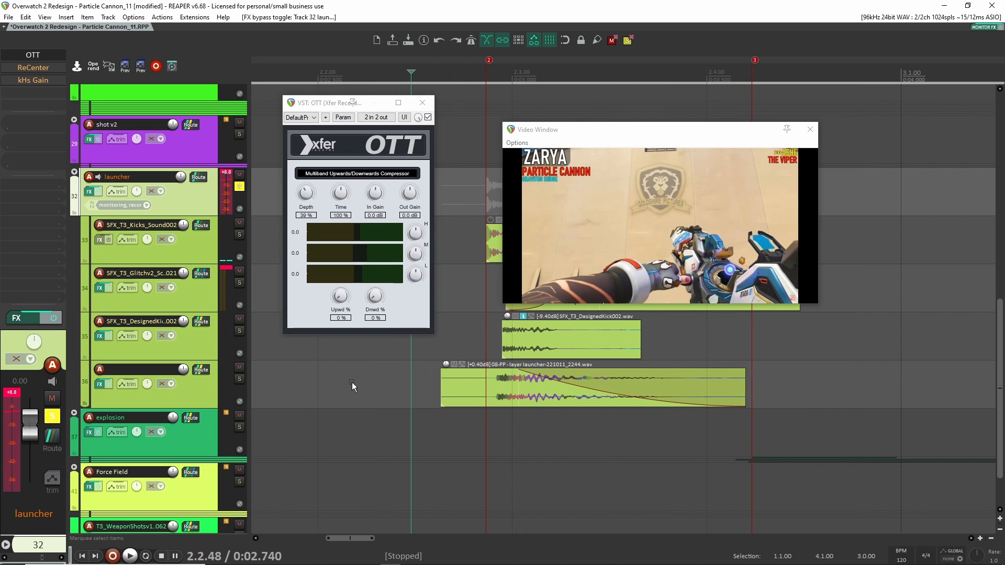
Play the launcher layers with OTT on from an earlier point before the clips, and close the OTT window
left_click(351, 366)
key("space")
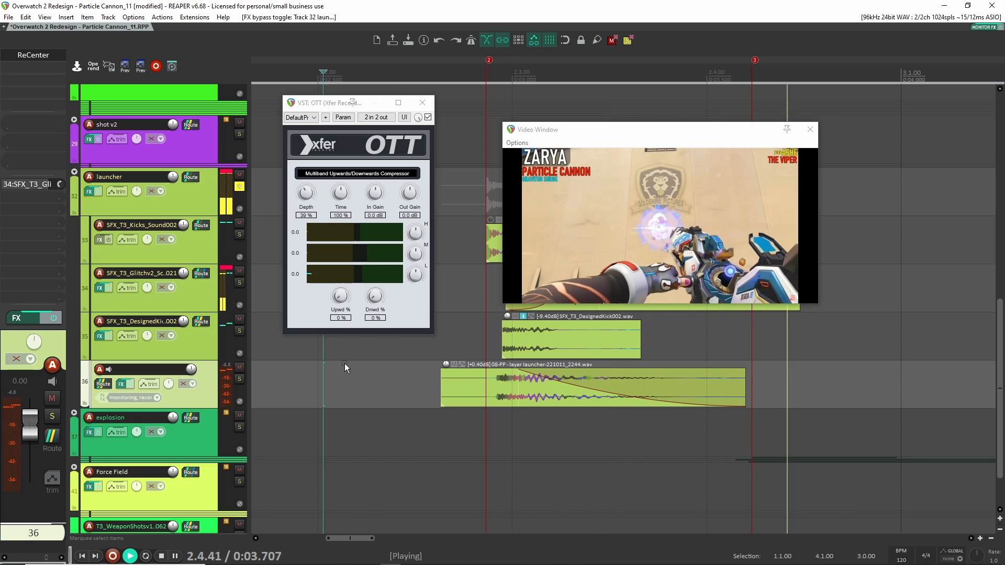
key("space")
key("space")
key("space")
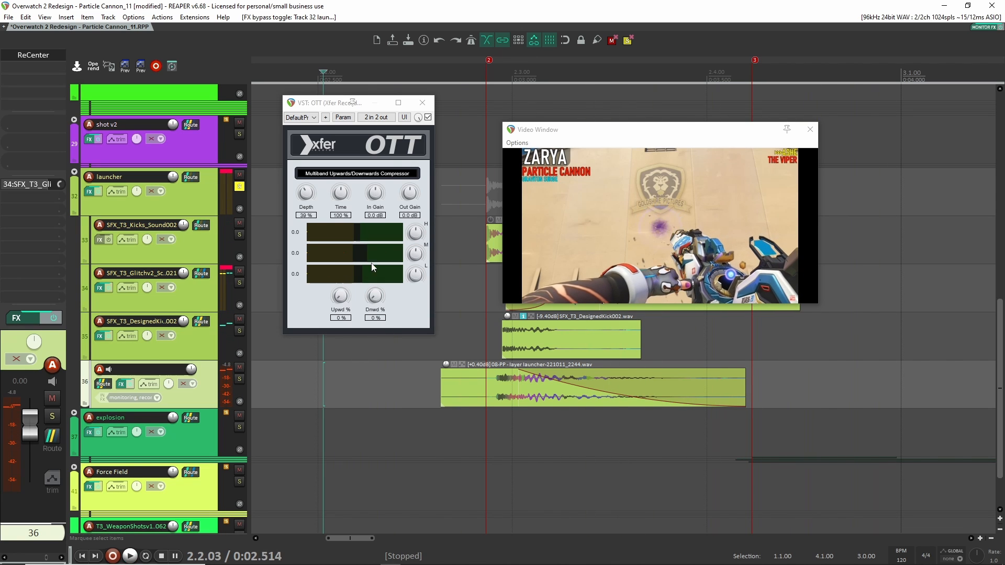
left_click(422, 102)
Enable ReCenter on the launcher folder track, inspect its settings, play the sound through it and close the plug-in
left_click(205, 199)
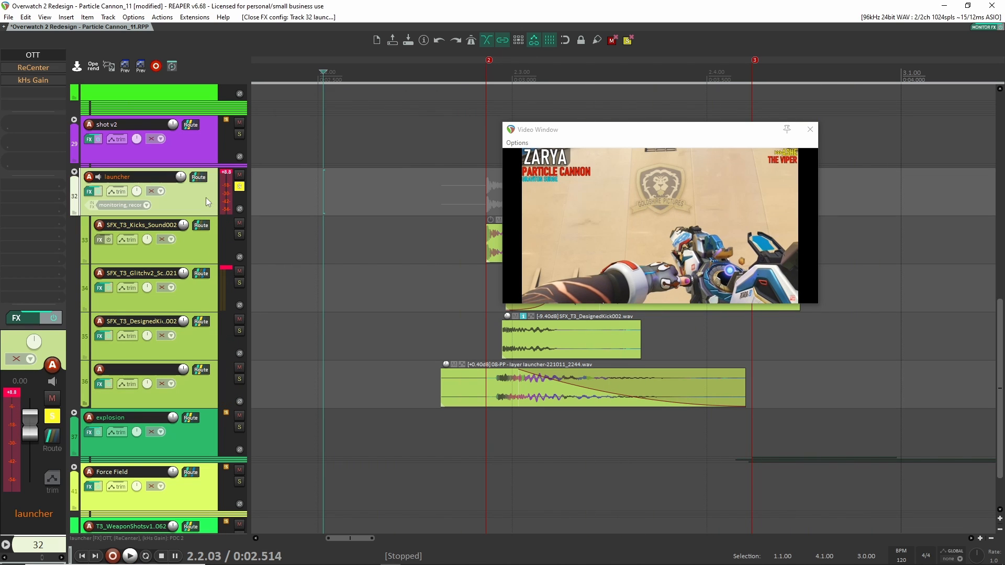
left_click(41, 69, "shift")
left_click(41, 69)
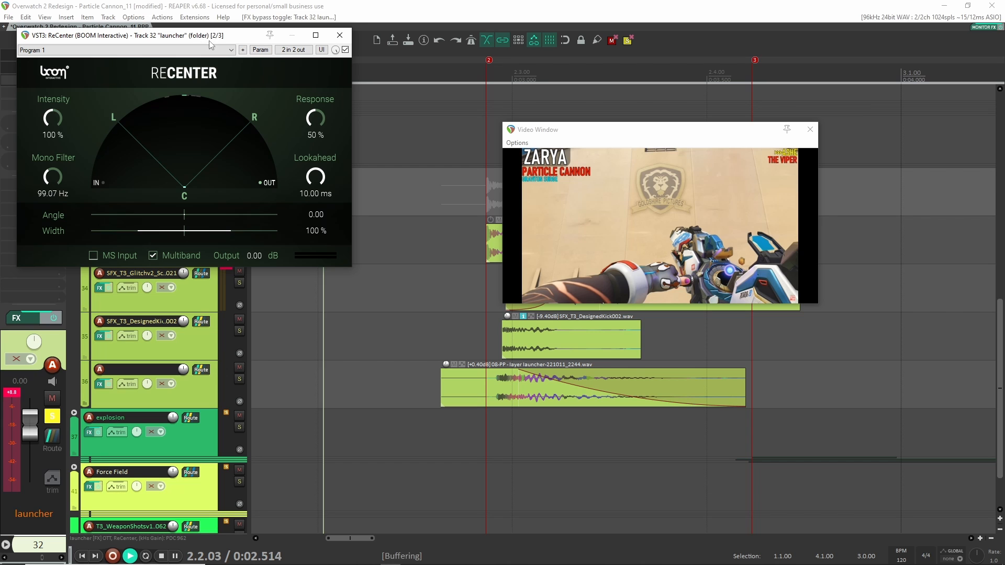
key("space")
left_click(340, 35)
key("space")
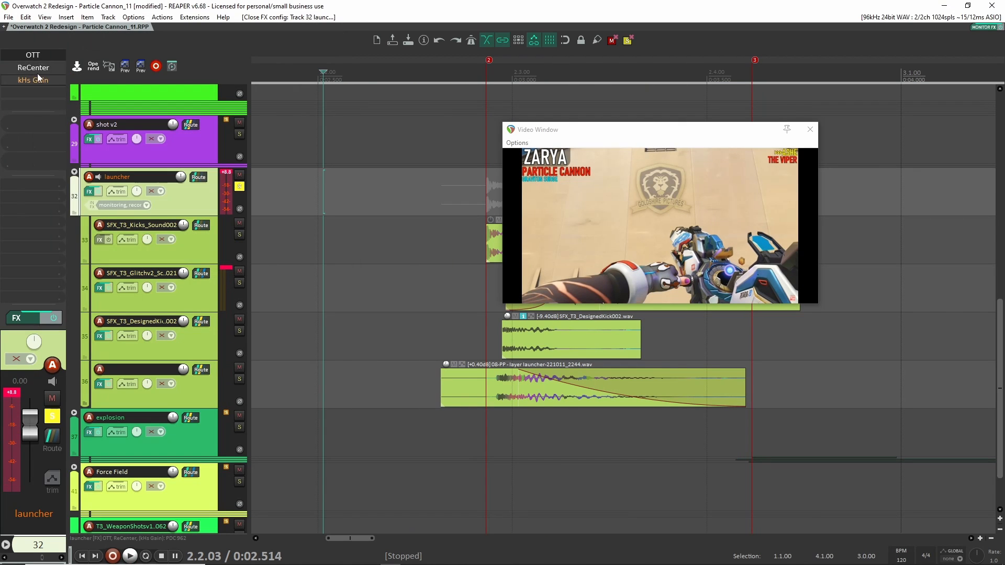
Enable kHs Gain on the launcher folder track, inspect its gain setting, play the result and close the plug-in
left_click(40, 79, "shift")
left_click(37, 80)
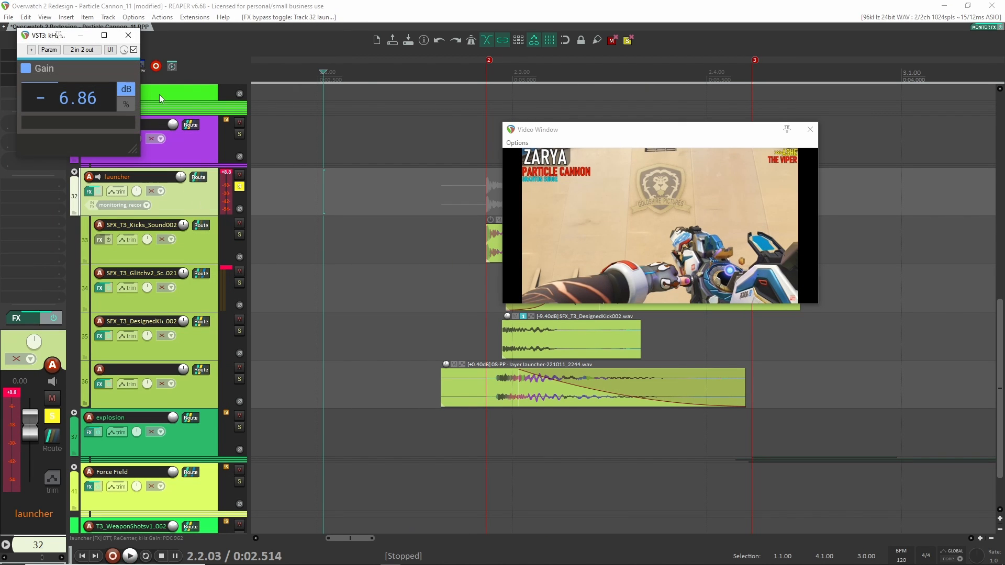
key("space")
key("space")
key("space")
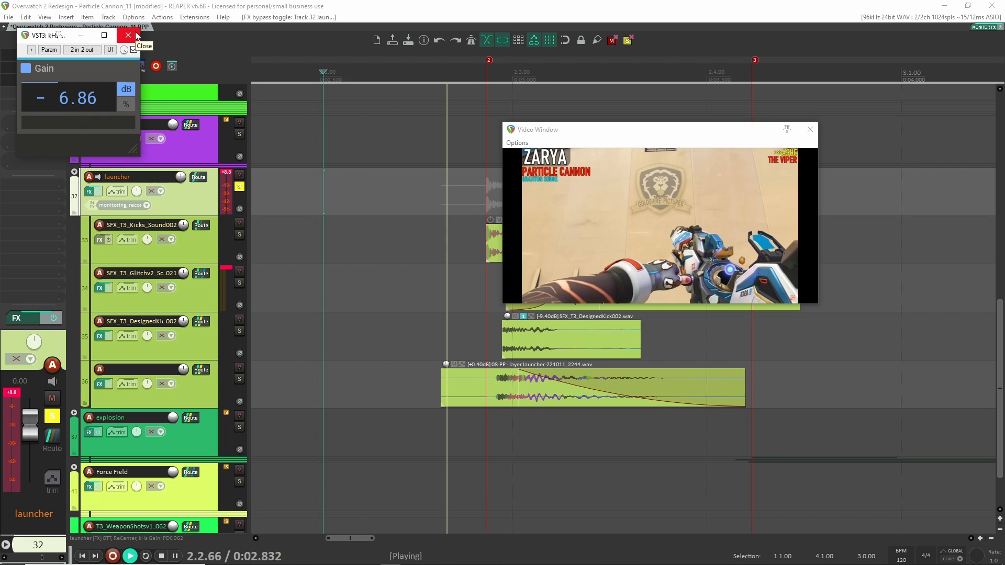
left_click(136, 35)
key("space")
Take the launcher track out of solo, look over its layers along the timeline and fully collapse the folder
left_click(241, 188)
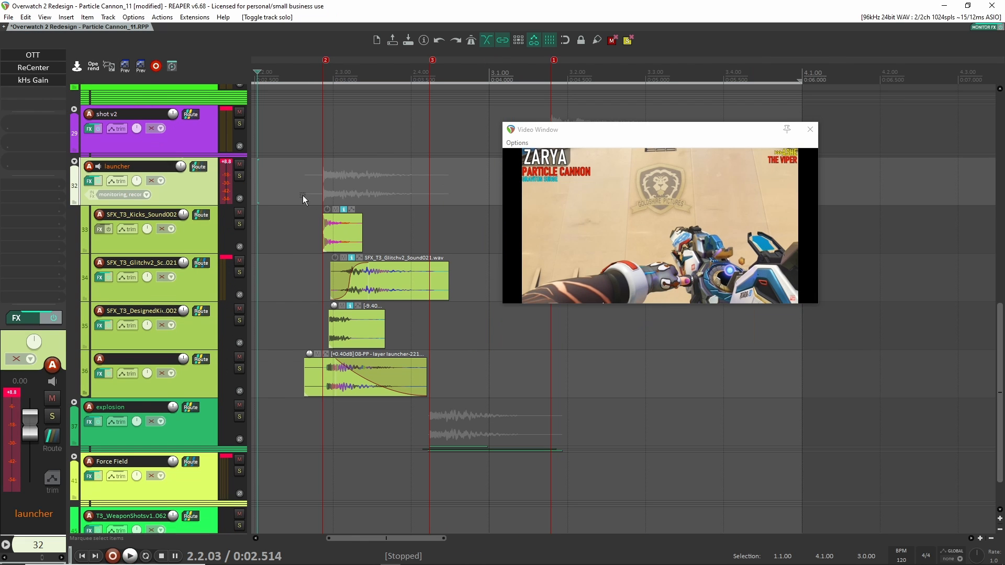
left_click(74, 162)
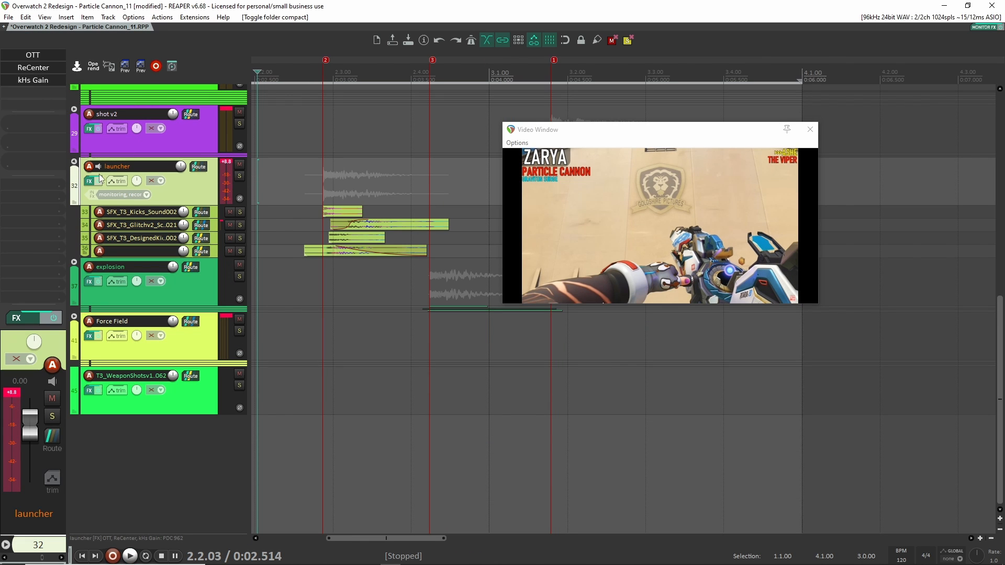
left_click(74, 162)
left_click(74, 161)
left_click_drag(630, 363, 474, 361)
scroll(680, 357, "down", 4)
left_click_drag(739, 357, 257, 348)
scroll(659, 347, "down", 3)
left_click_drag(785, 353, 682, 352)
left_click_drag(445, 376, 801, 381)
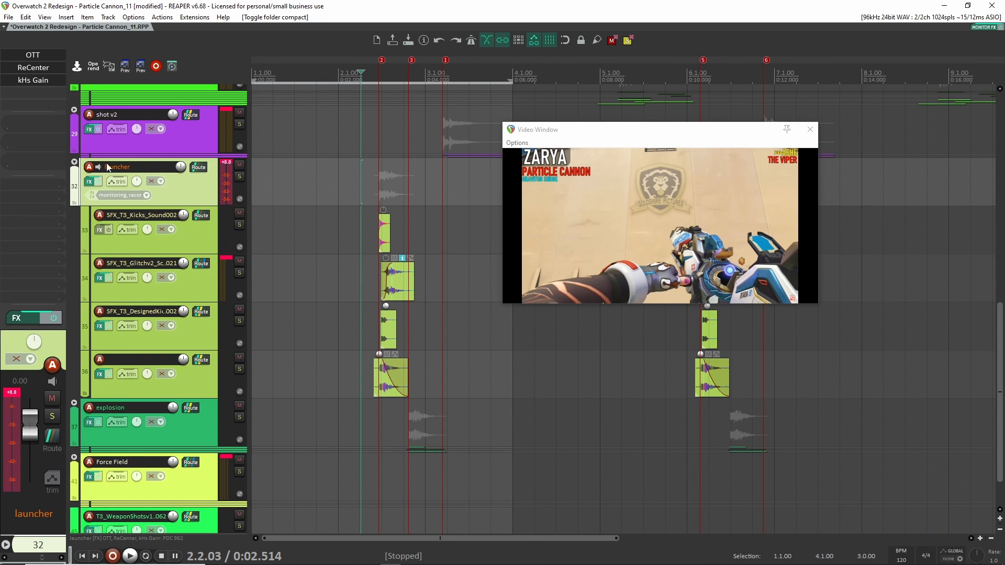
left_click(74, 162)
left_click(74, 162)
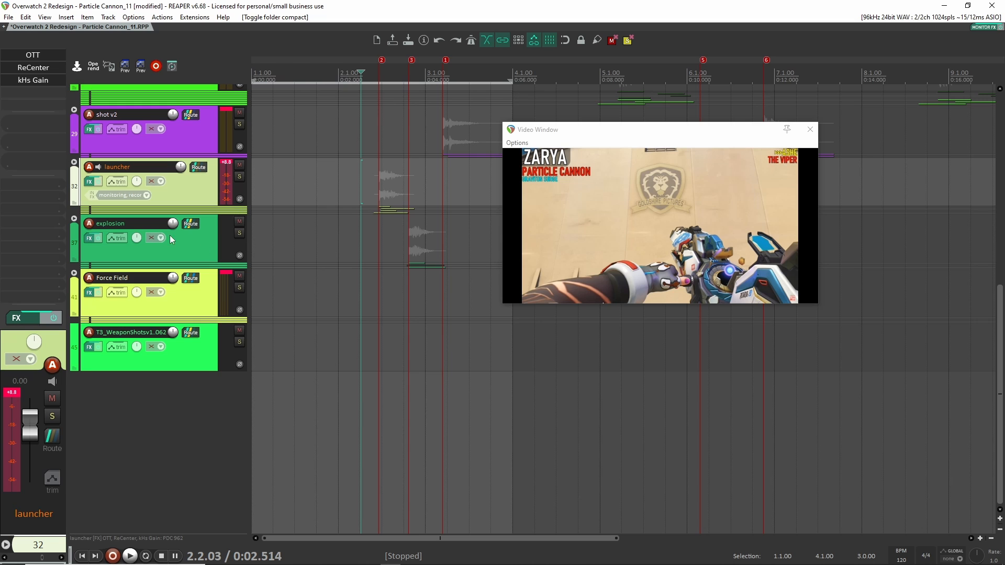
Expand the explosion folder, place the play position just before its clips, solo the folder track and play it
left_click(74, 219)
scroll(412, 300, "up", 6)
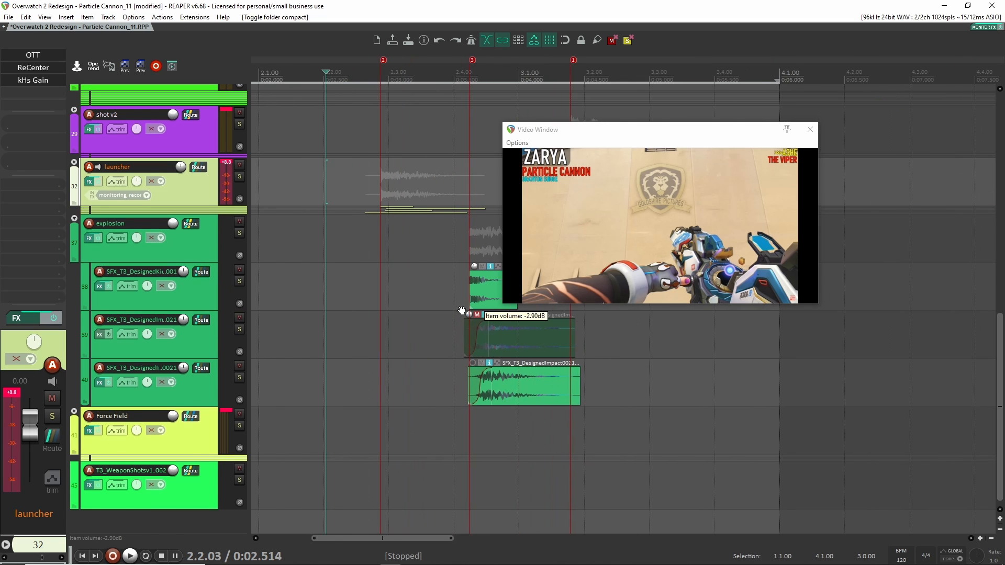
left_click_drag(463, 310, 347, 282)
left_click_drag(313, 267, 314, 268)
left_click(240, 223)
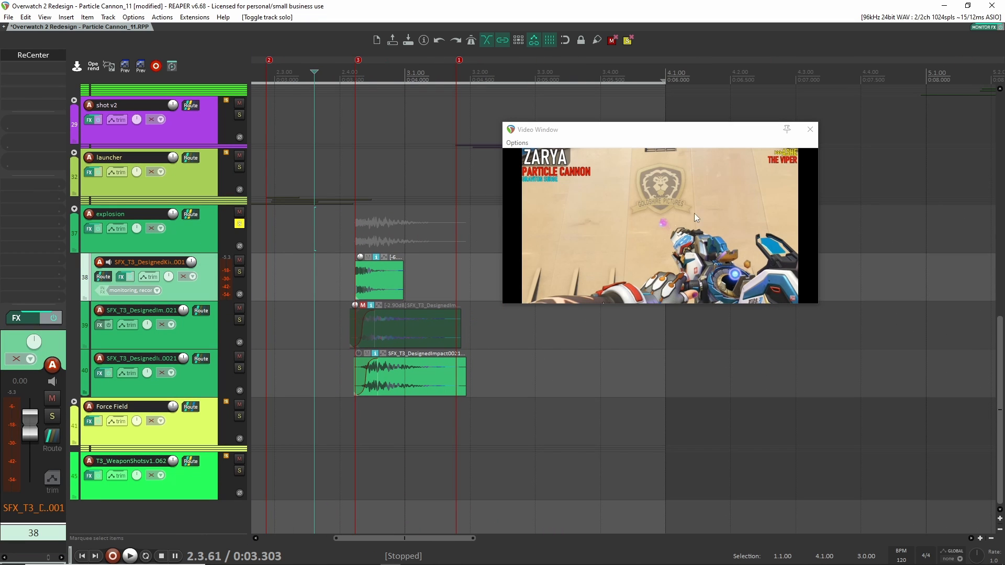
key("space")
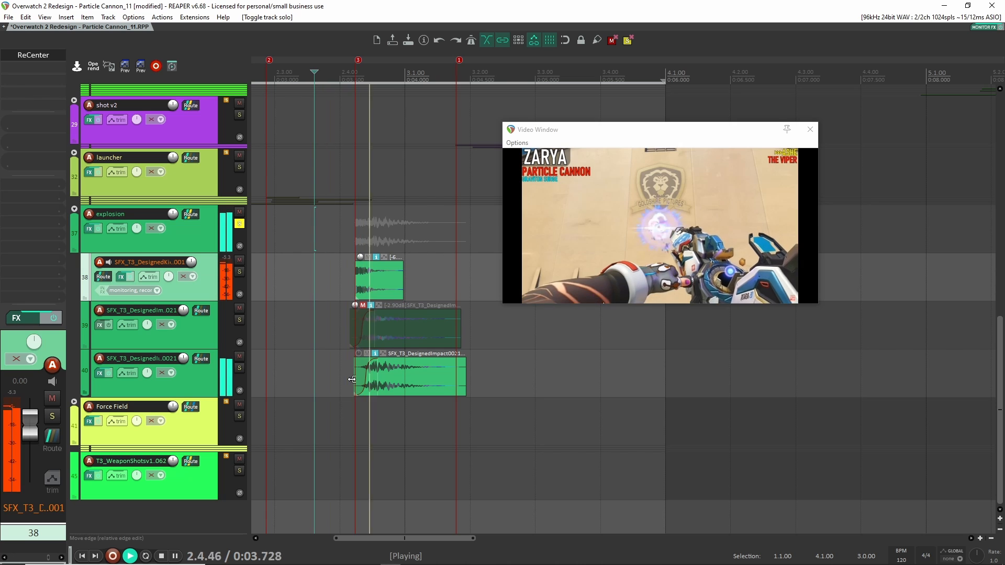
Replay the soloed explosion folder, stop playback and take the folder track out of solo
key("space")
key("space")
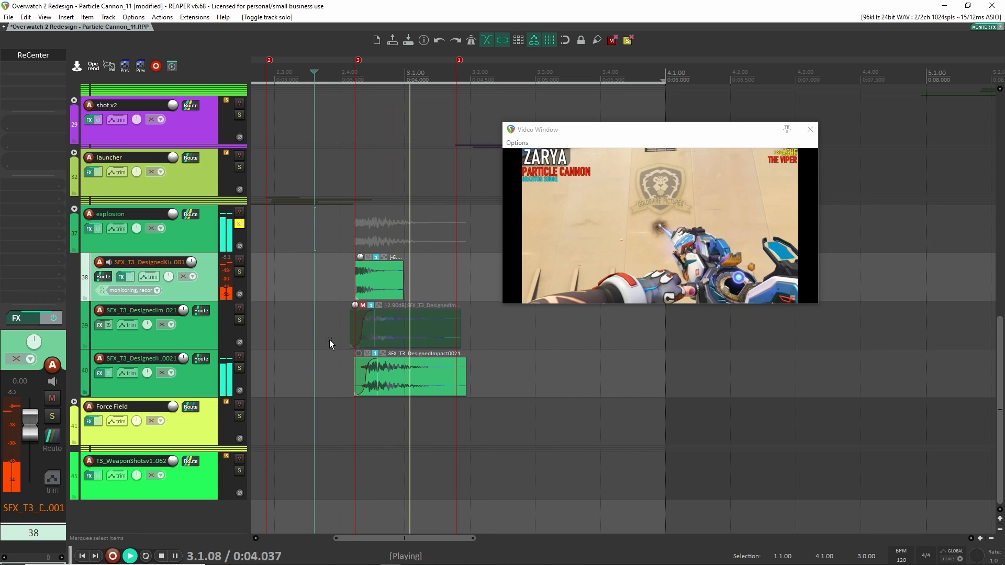
key("space")
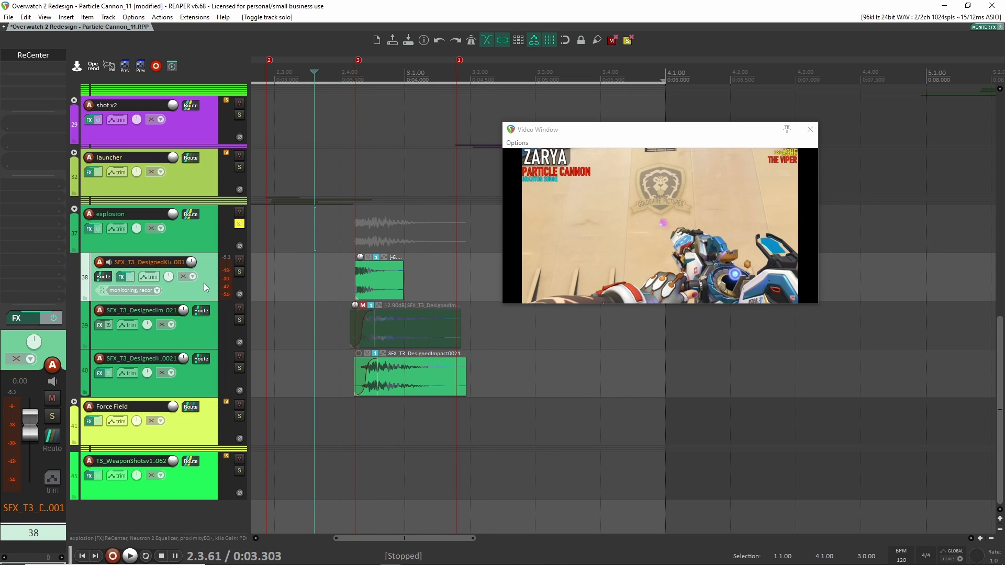
left_click(192, 393)
scroll(204, 249, "up", 5)
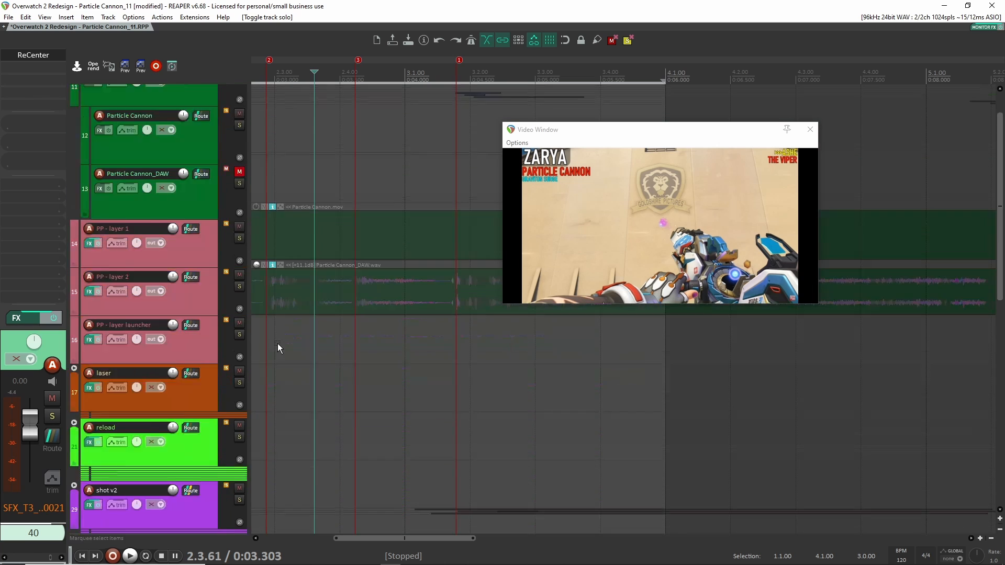
scroll(267, 402, "down", 5)
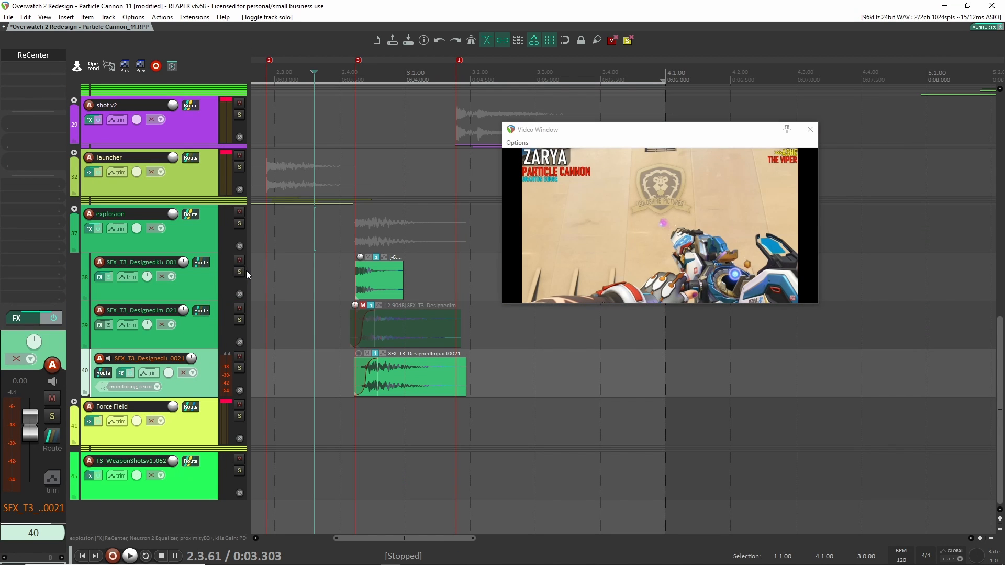
Solo the SFX_T3_DesignedKick001 track and bypass all plug-ins on the explosion folder track
scroll(344, 337, "up", 20)
left_click(239, 155)
scroll(390, 408, "down", 20)
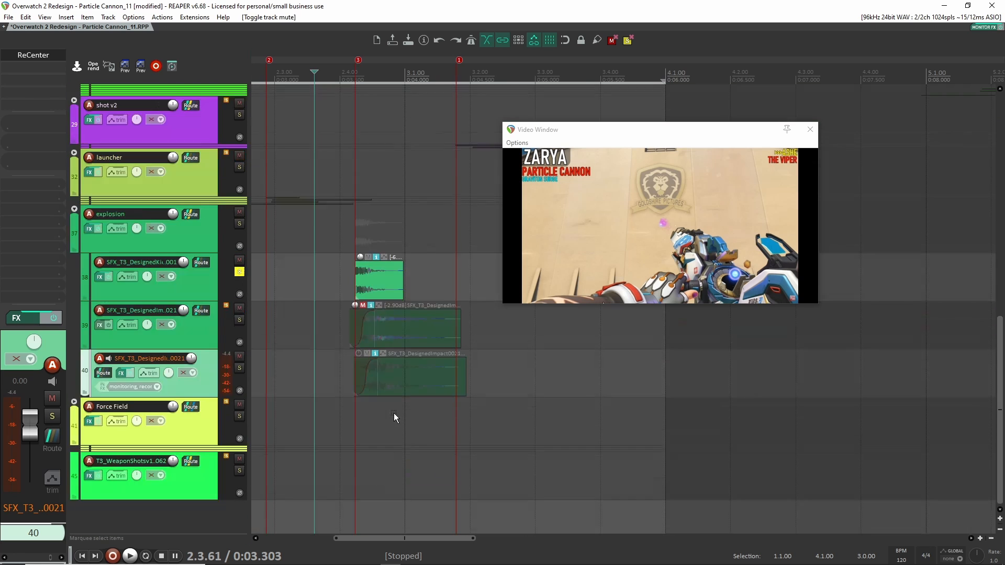
scroll(341, 361, "up", 3)
left_click(204, 244)
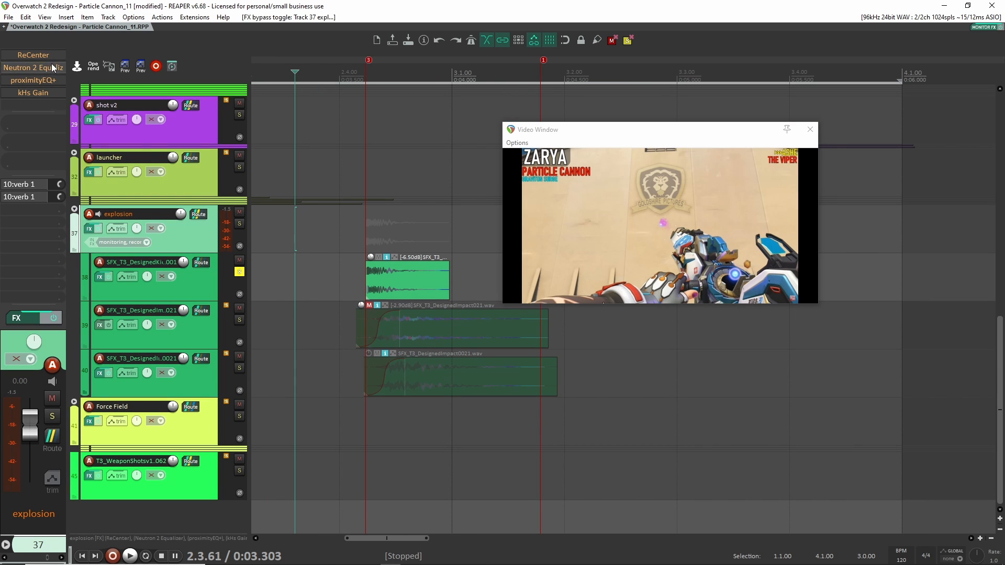
left_click(203, 187)
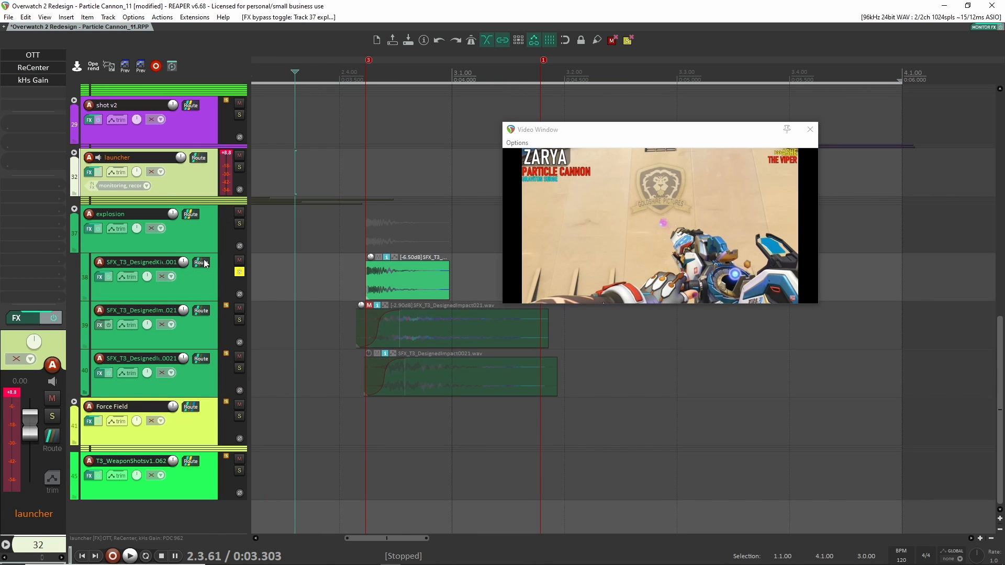
Bypass ReCenter on the SFX_T3_DesignedKick001 track and play the dry kick layer a couple of times
left_click(209, 287)
key("space")
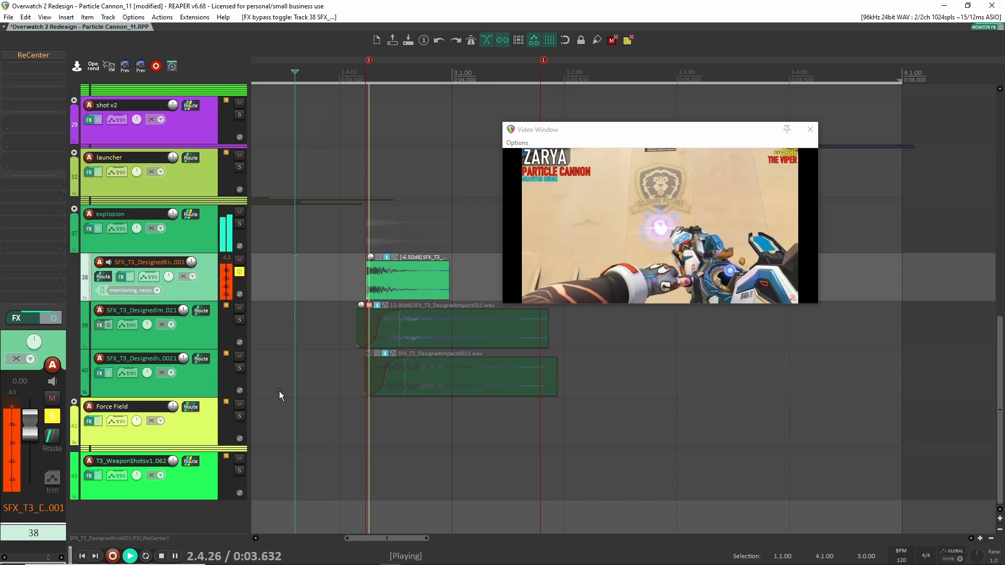
key("space")
key("space")
key("space")
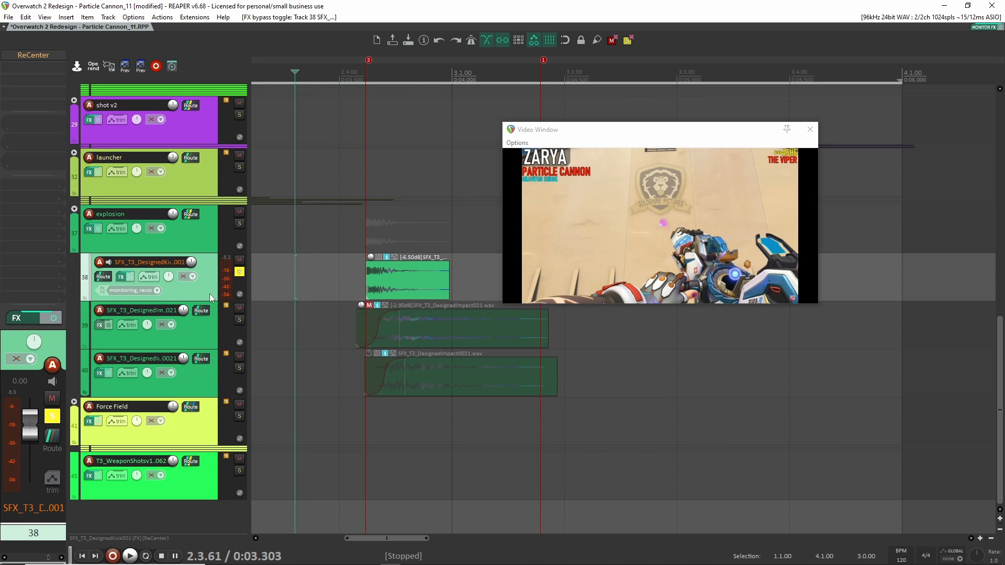
Enable ReCenter on the SFX_T3_DesignedKick001 track, inspect its angle and width settings and close the plug-in
left_click(32, 55)
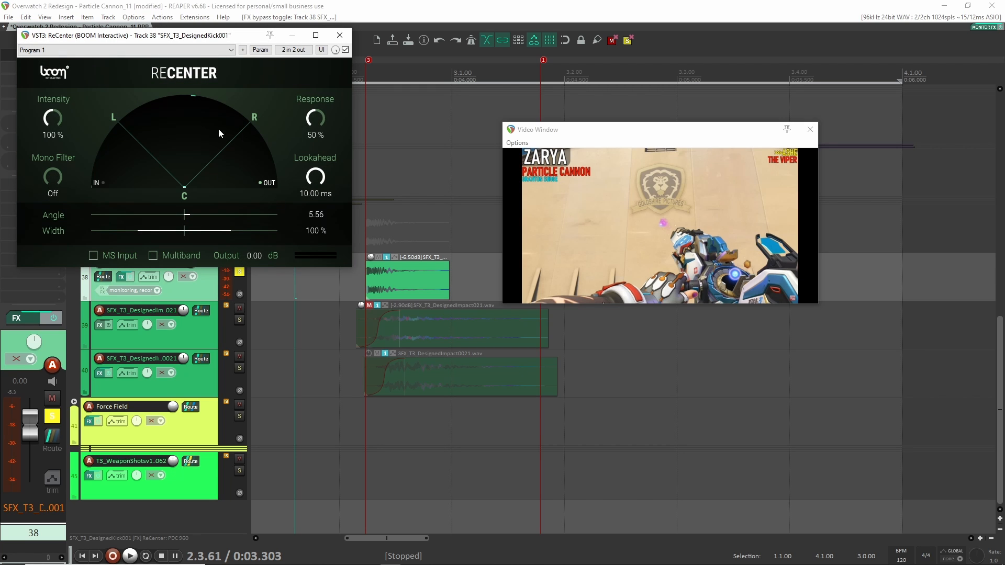
left_click(340, 35)
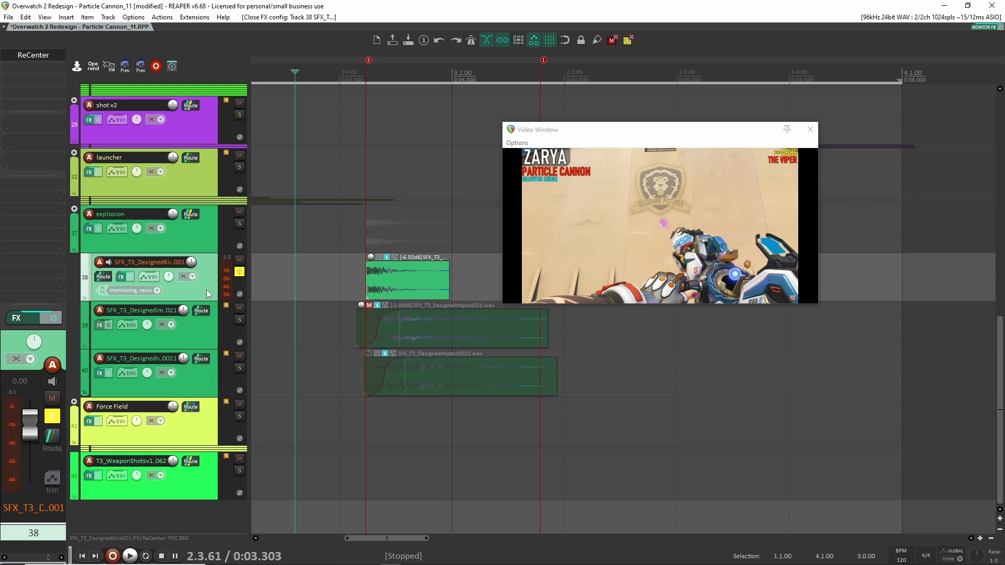
left_click(240, 273)
left_click(240, 273)
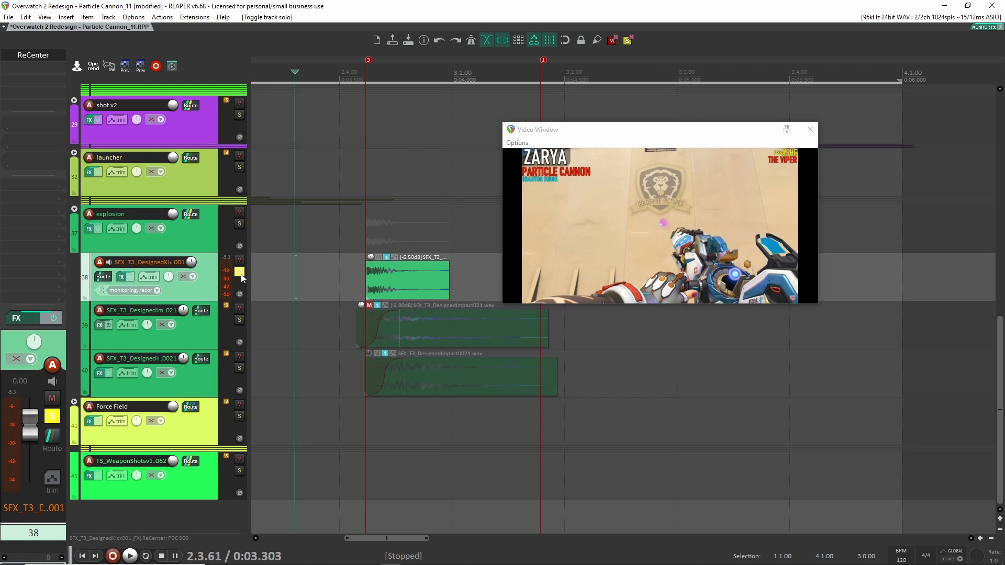
Move the solo from the kick track to the SFX_T3_DesignedImpact0021 track and play the impact layer
left_click(241, 273)
left_click(240, 368)
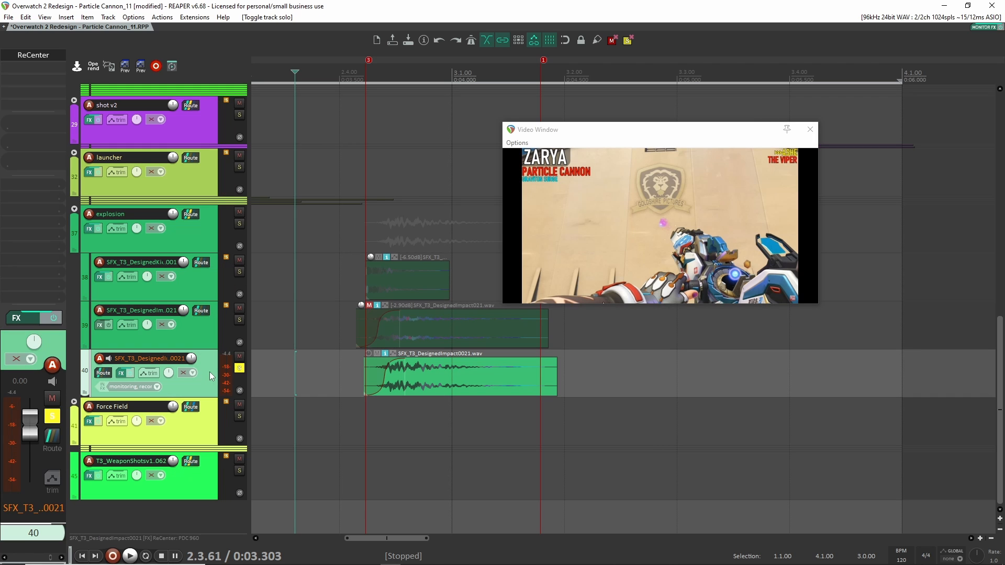
key("space")
key("space")
Select the kick clip and toggle the solos of the kick and DesignedImpact0021 tracks to compare the two layers
left_click(239, 272)
left_click(389, 276)
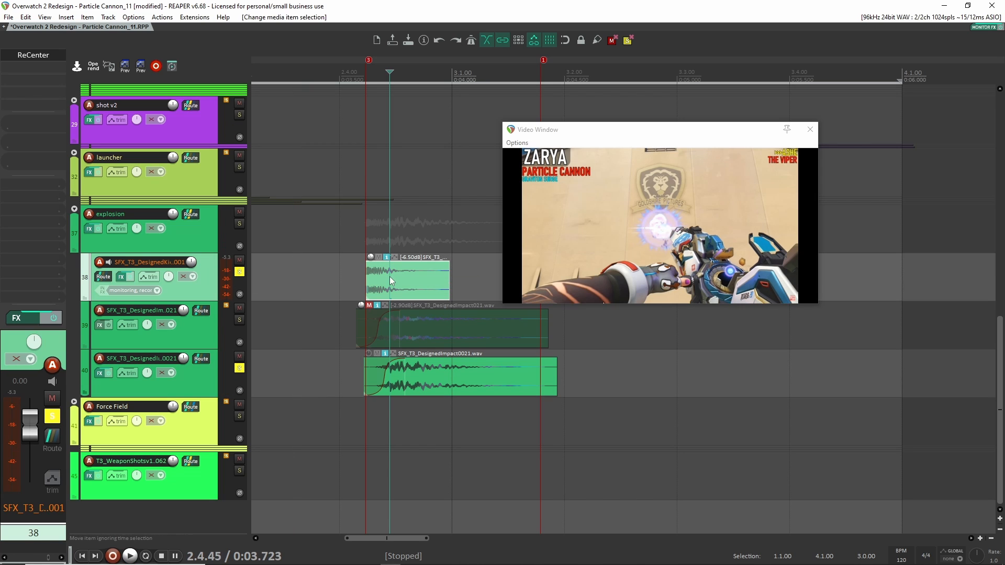
left_click(239, 271)
left_click(233, 384)
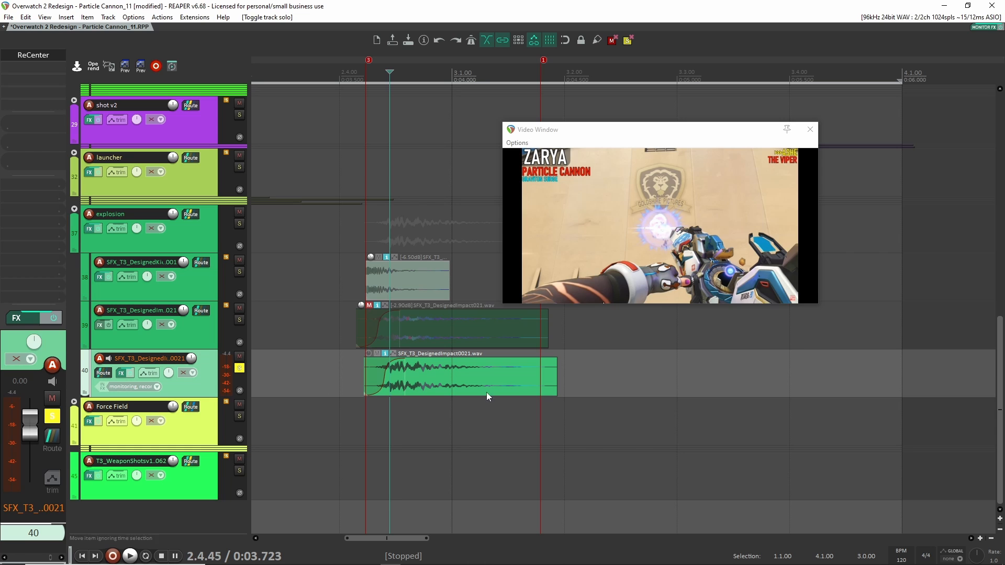
left_click(239, 368)
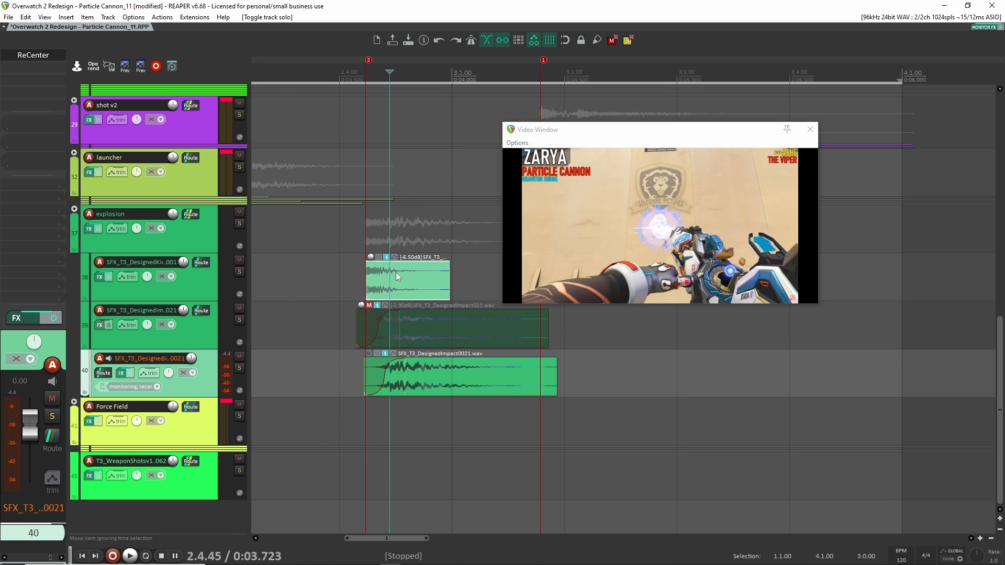
left_click(239, 368)
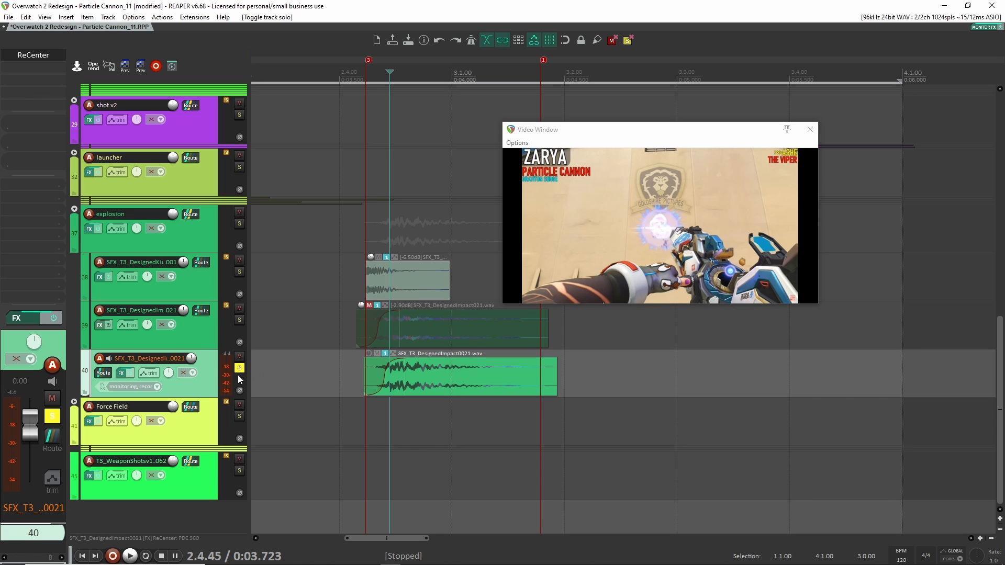
Place the play position just before the SFX_T3_DesignedImpact0021 clip and play that layer on its own
key("space")
key("space")
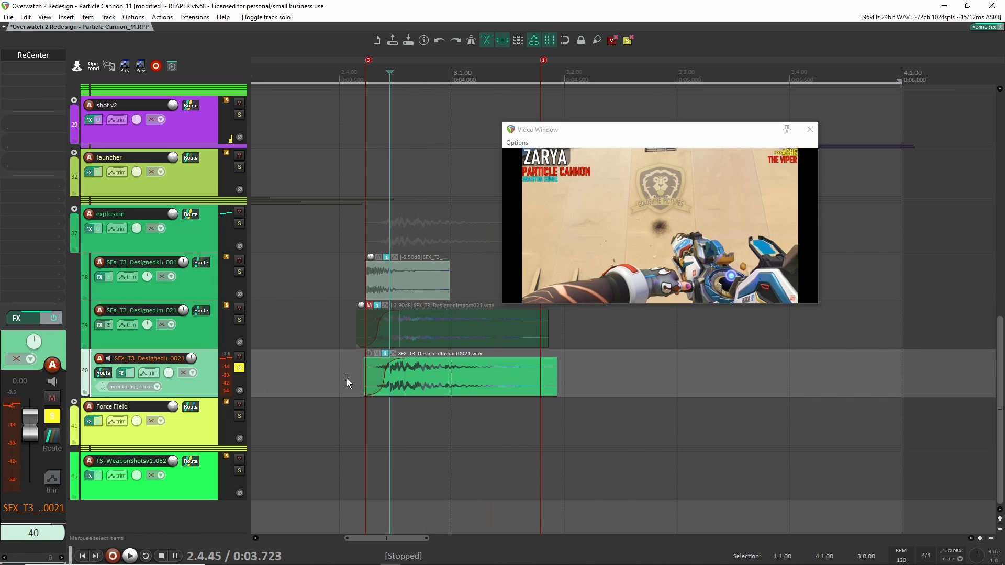
left_click(347, 379)
key("space")
key("space")
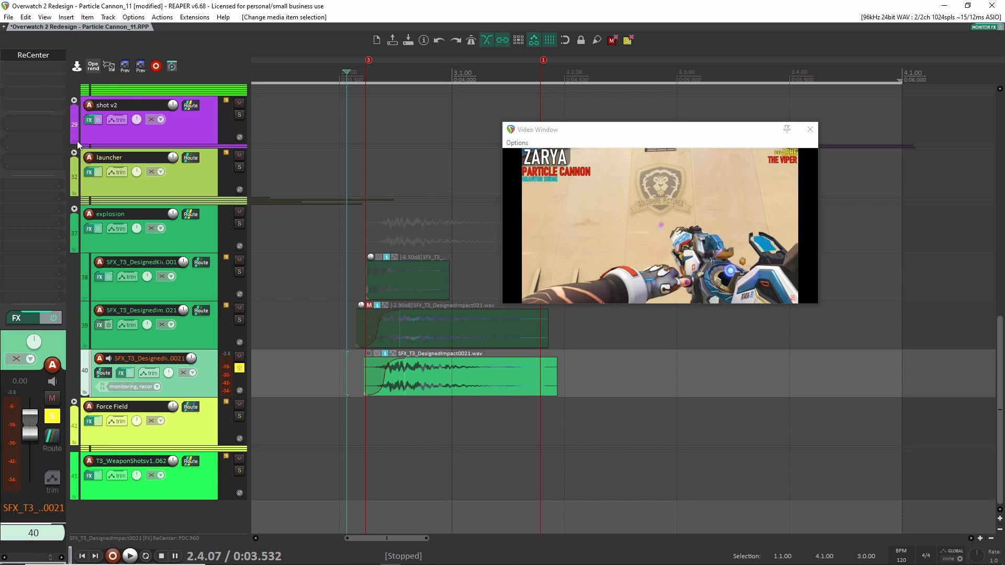
Solo the SFX_T3_DesignedKick001 track together with the impact track and play both layers repeatedly
left_click(239, 271)
key("space")
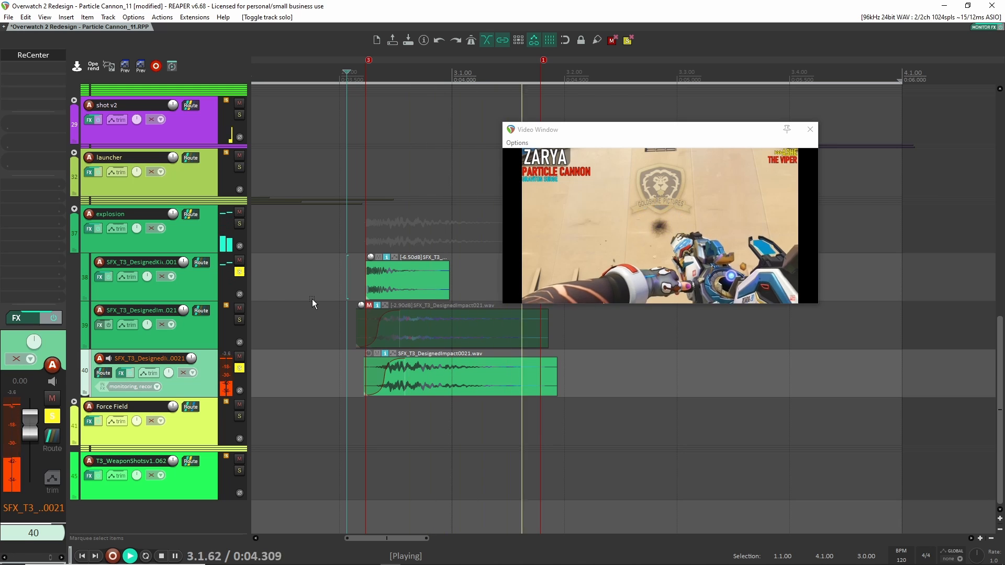
key("space")
key("space")
key("space")
key("space")
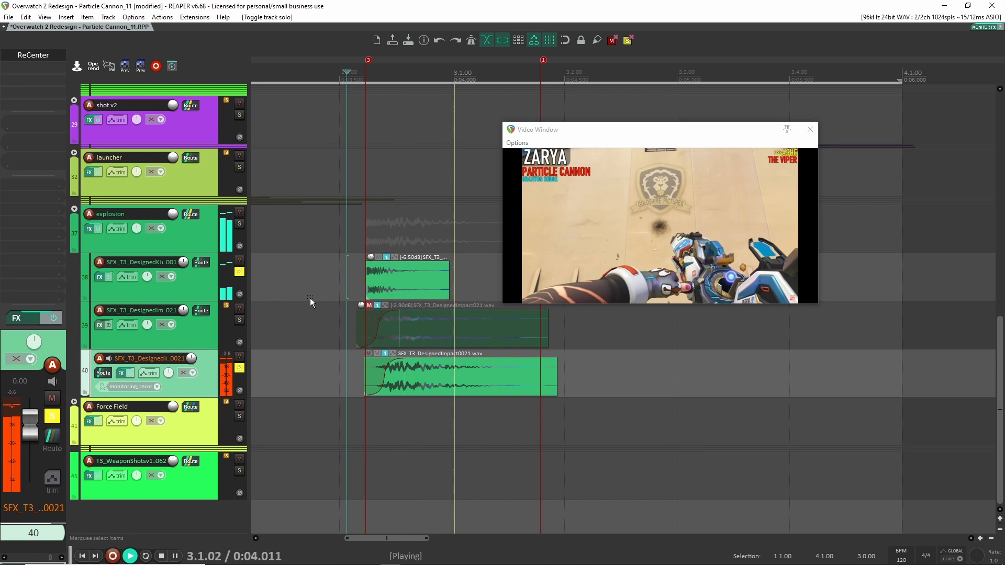
key("space")
Enable ReCenter on the explosion folder track, inspect its multiband setting and close the plug-in
left_click(183, 226)
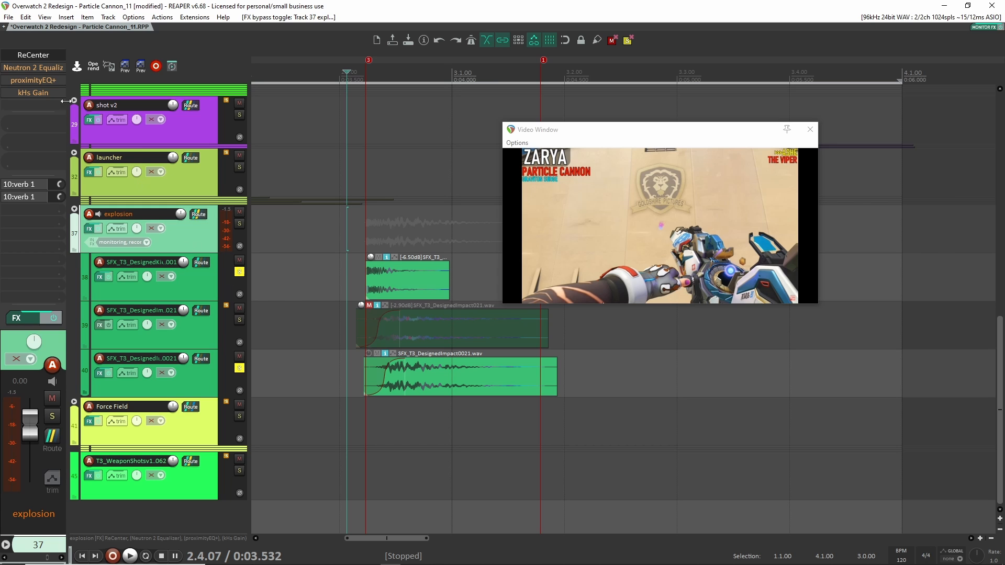
left_click(37, 54)
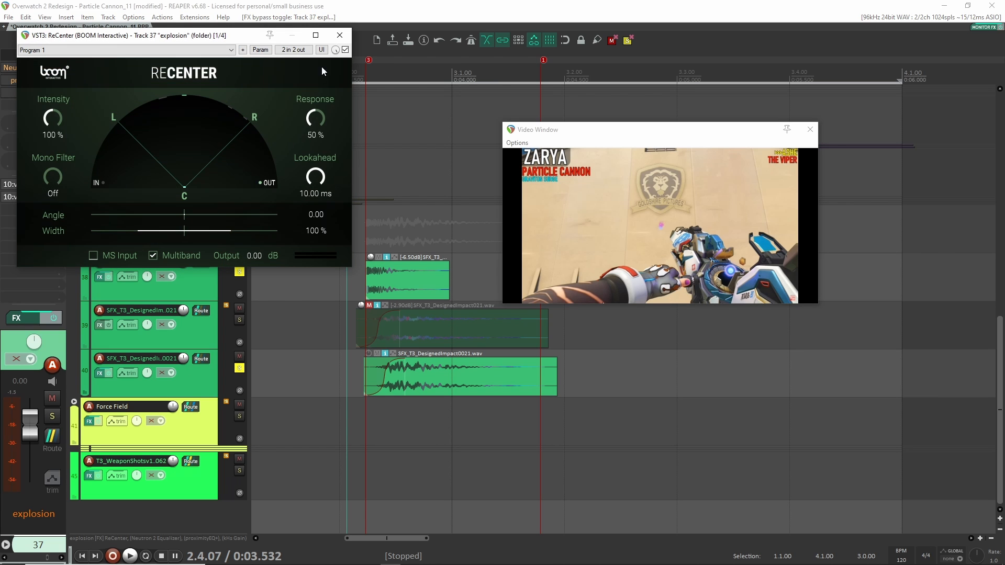
left_click(339, 35)
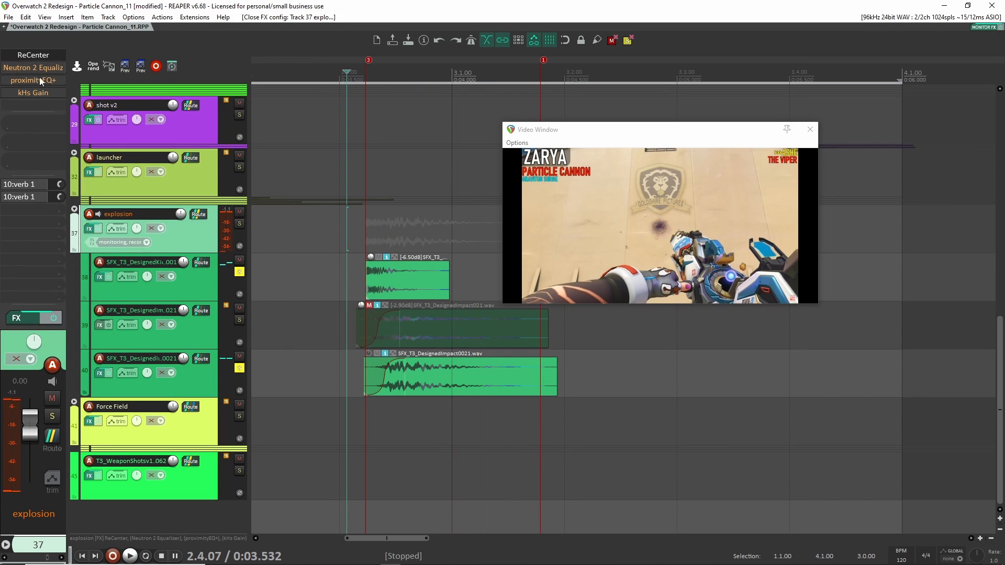
Enable Neutron 2 Equalizer on the explosion folder track, inspect its high shelf and mix, compare it against bypass and close it
left_click(37, 68)
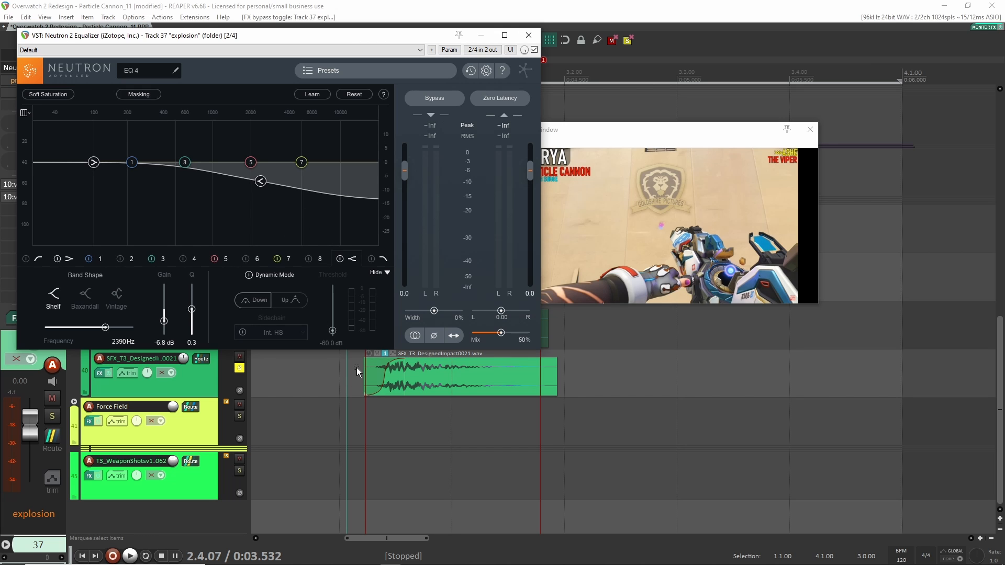
key("space")
key("space")
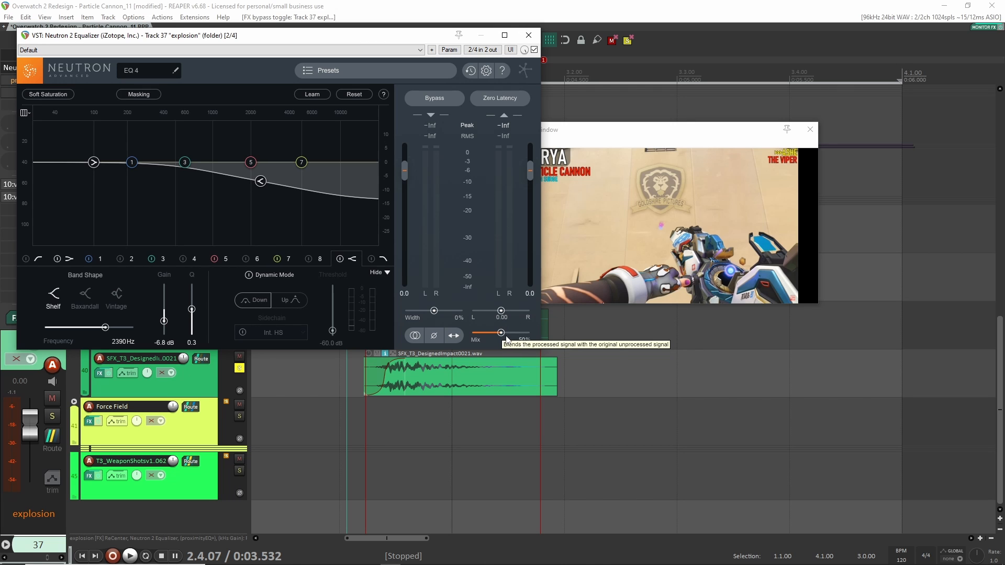
left_click(533, 50)
key("space")
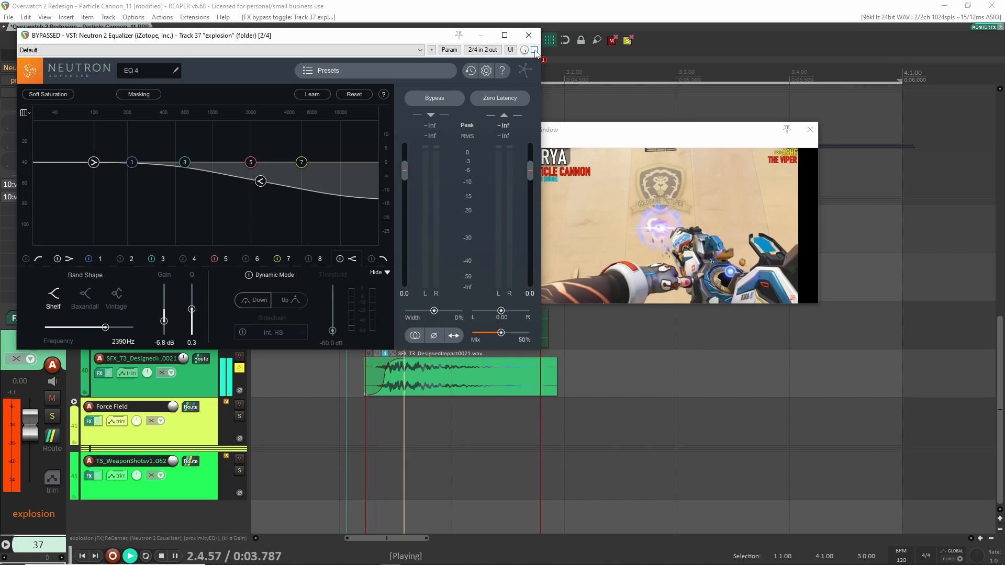
left_click(534, 50)
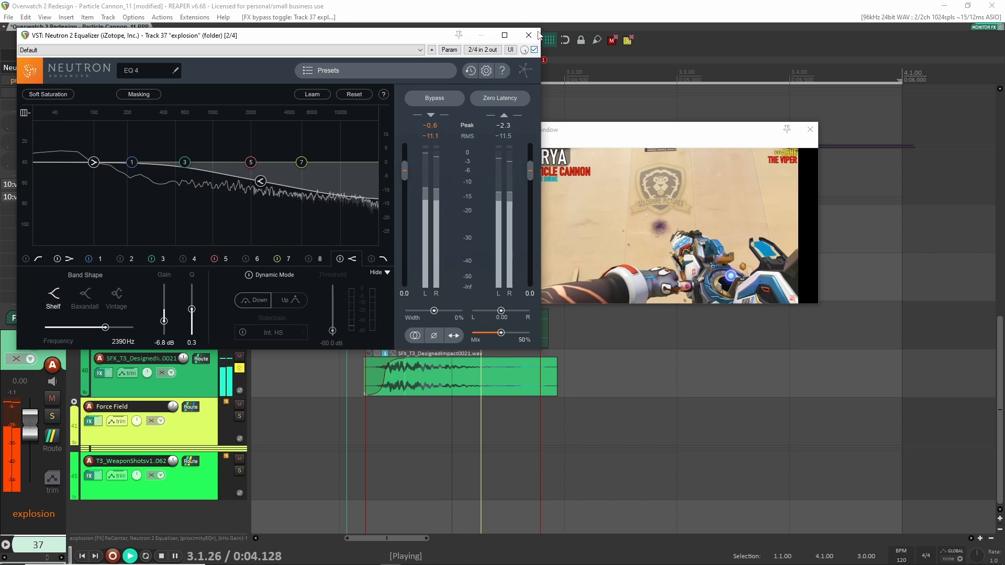
left_click(538, 35)
key("space")
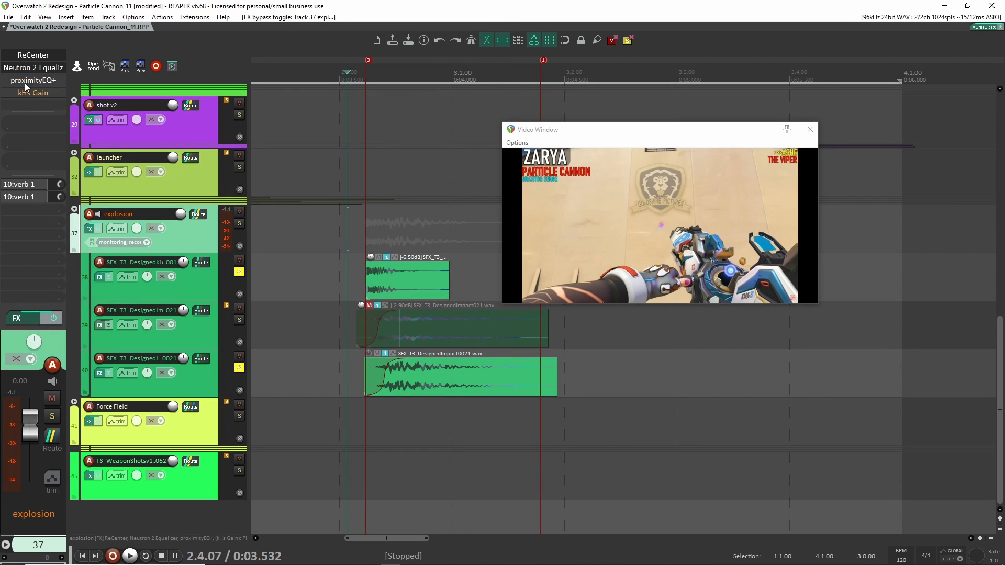
Enable proximityEQ+ on the explosion folder track, inspect its proximity setting and play the sound through it from slightly earlier
left_click(24, 83)
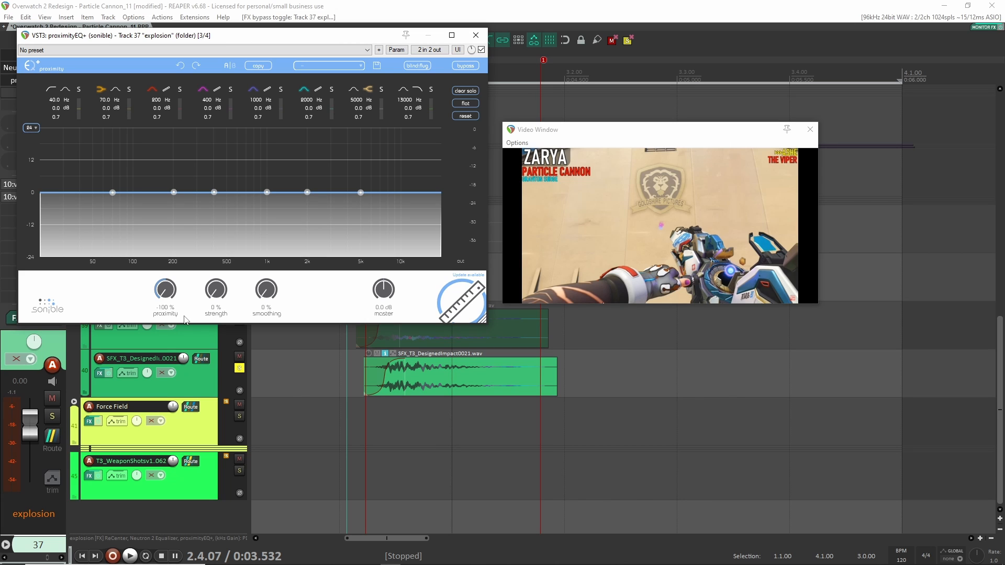
key("space")
key("space")
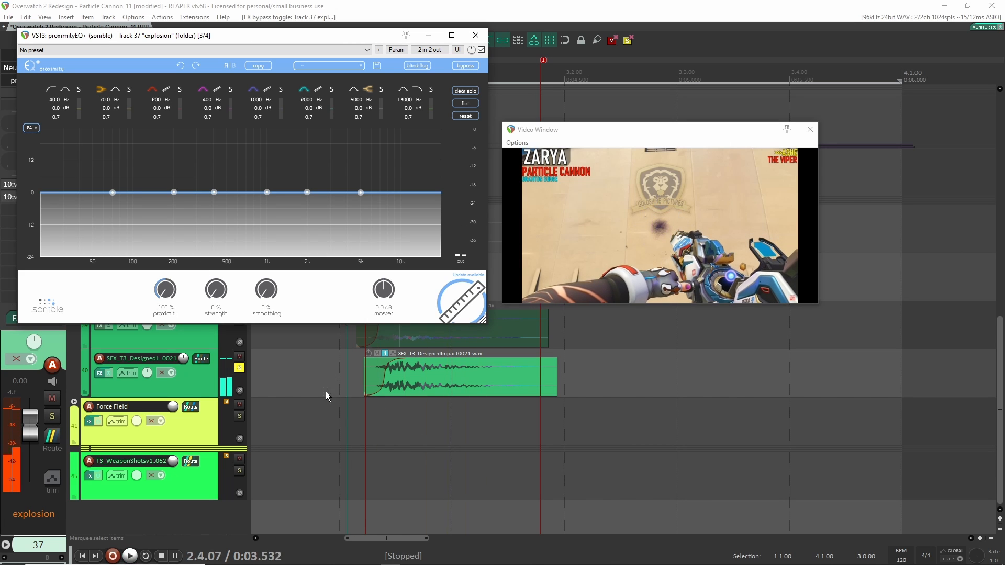
left_click(293, 375)
key("space")
key("space")
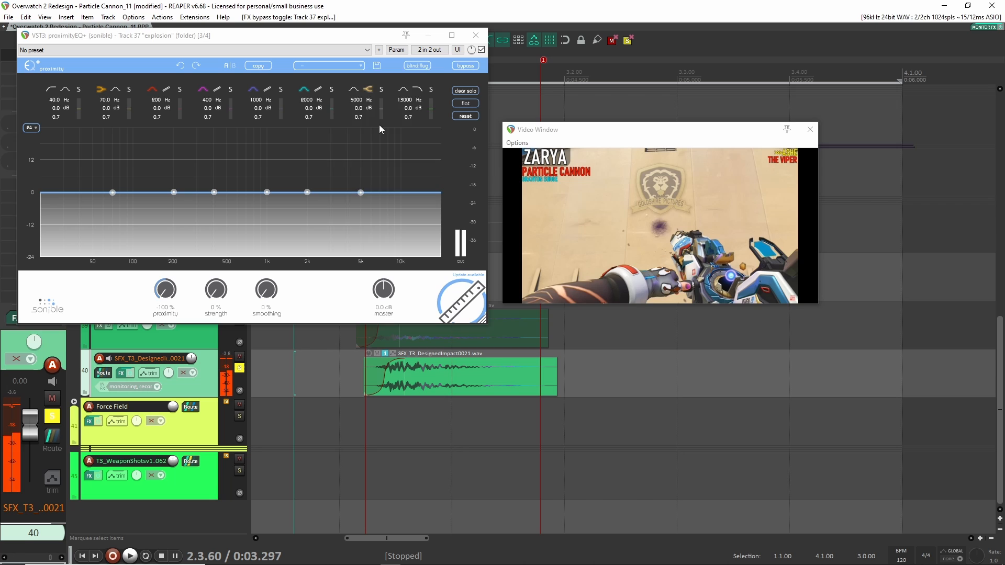
Play the explosion with proximityEQ+ bypassed and enabled again to compare, and point out its wet/dry control
left_click(481, 50)
key("space")
key("space")
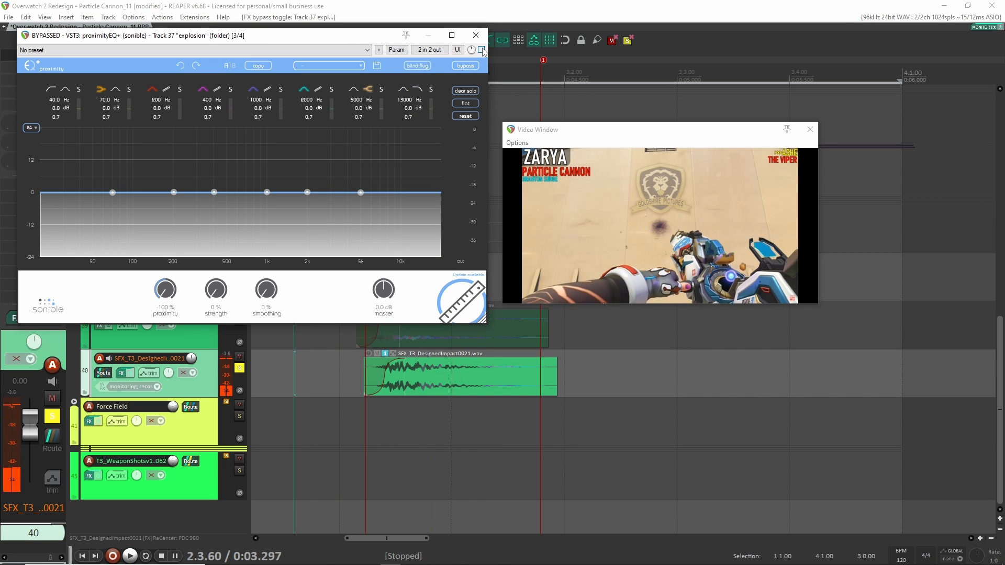
left_click(481, 51)
key("space")
key("space")
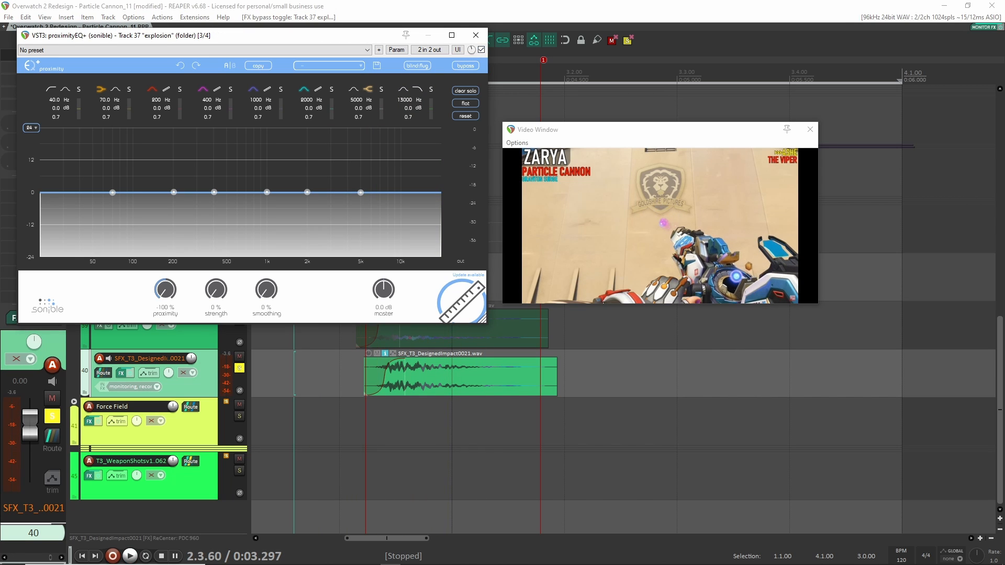
left_click(472, 50)
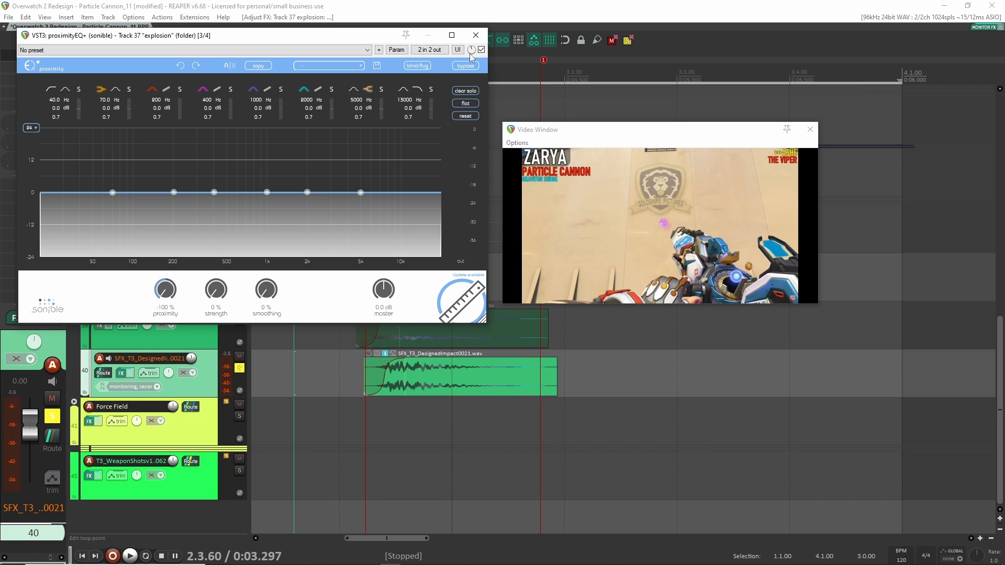
Close proximityEQ+, enable kHs Gain on the explosion folder track, inspect its gain setting and close it
left_click(476, 36)
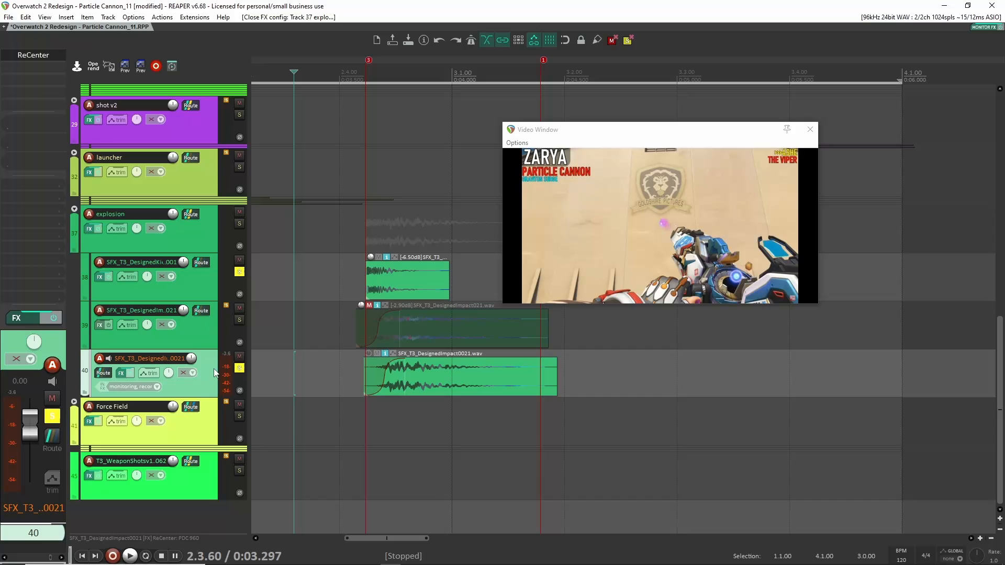
left_click(199, 235)
left_click(33, 93, "shift")
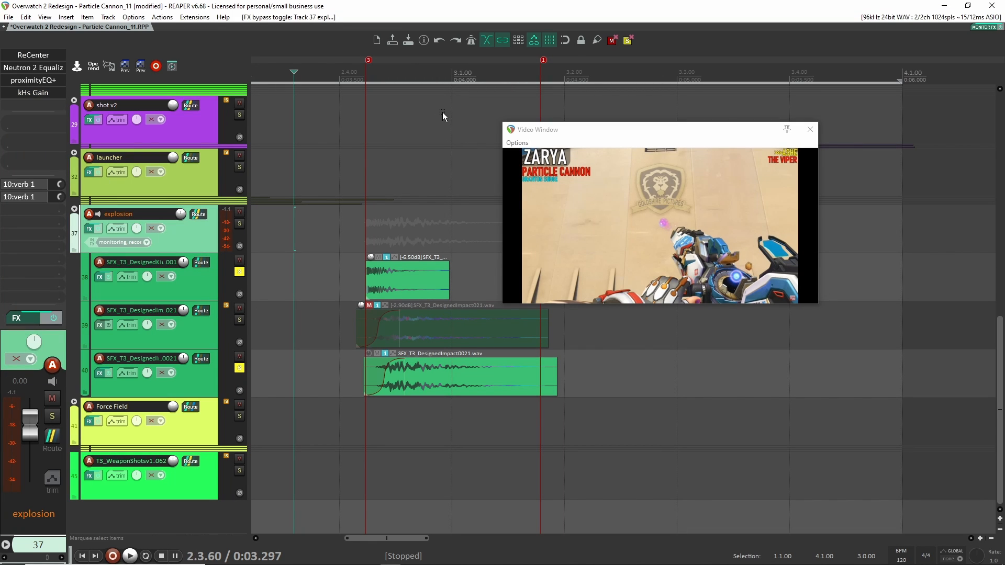
left_click(27, 94)
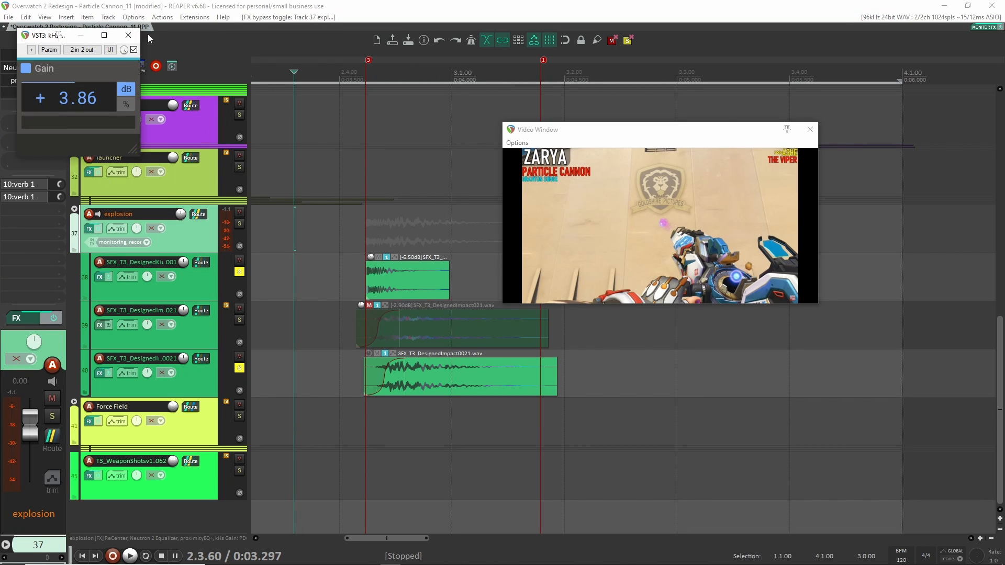
key("Escape")
Unsolo the individual explosion layers, solo the explosion folder track and play the combined explosion
left_click(239, 368)
left_click(240, 271)
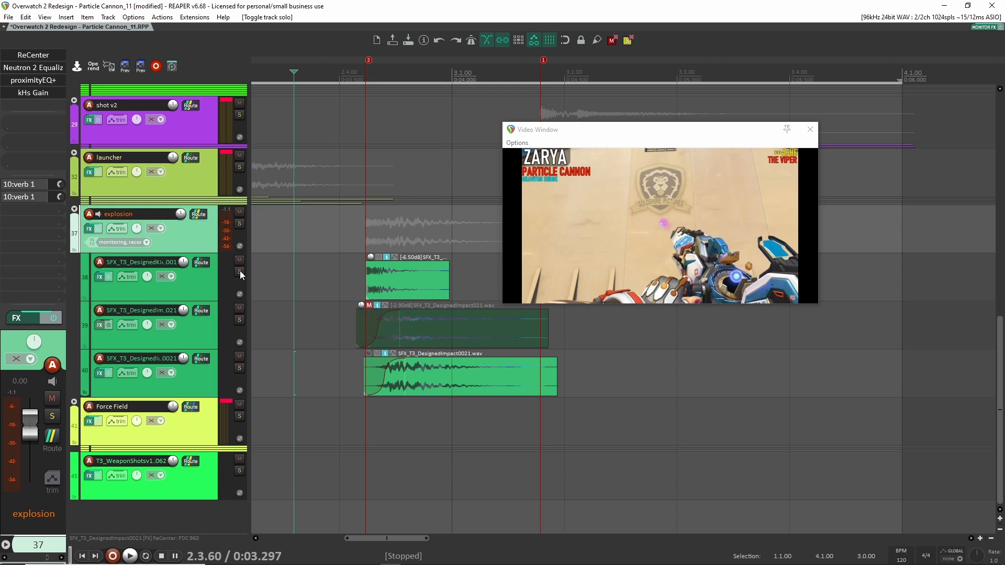
left_click(239, 223)
left_click(306, 278)
key("space")
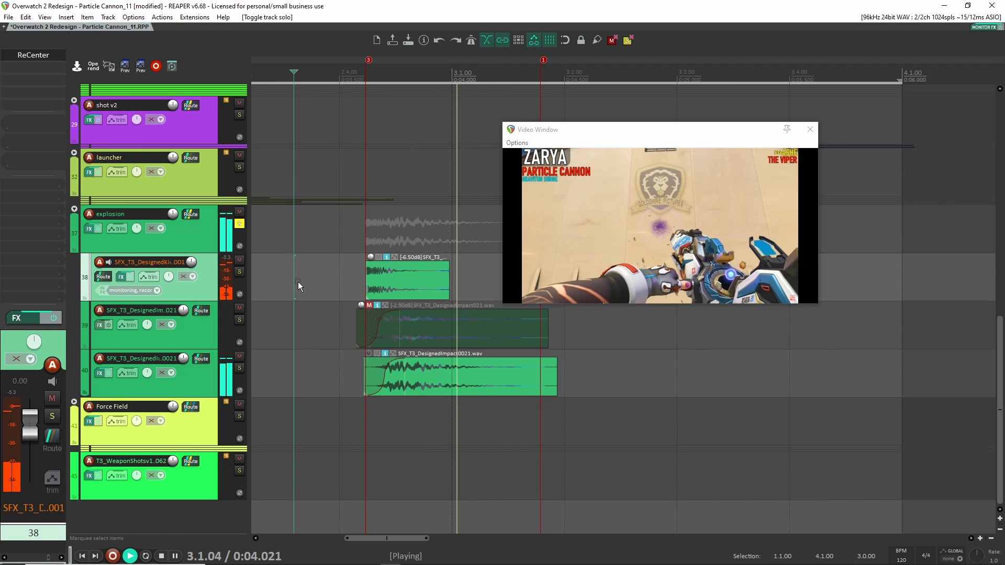
key("space")
Solo the launcher folder alongside the explosion, play both from before the launch, and unsolo the launcher
scroll(297, 282, "left", 5)
left_click(240, 167)
left_click(379, 248)
key("space")
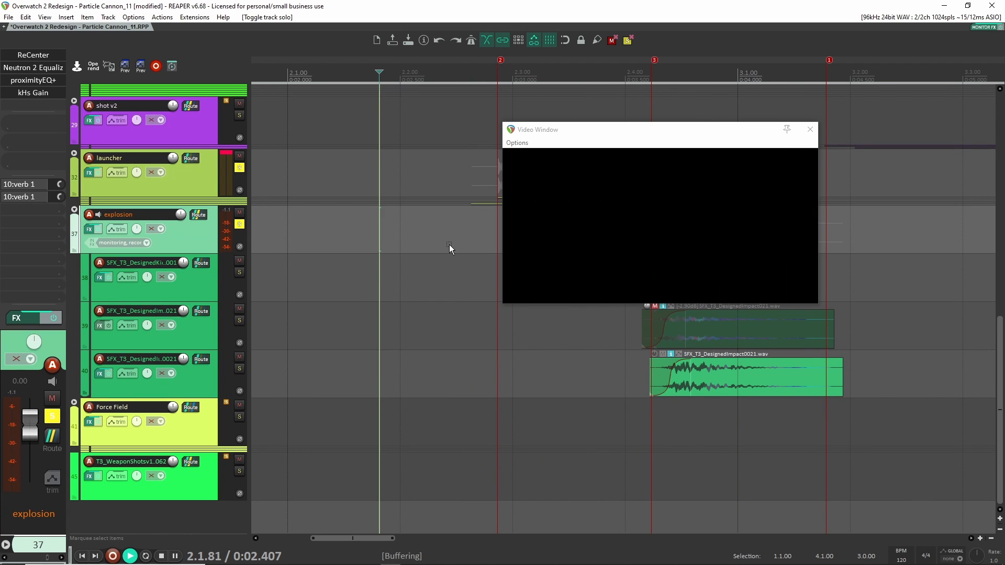
scroll(726, 395, "right", 4)
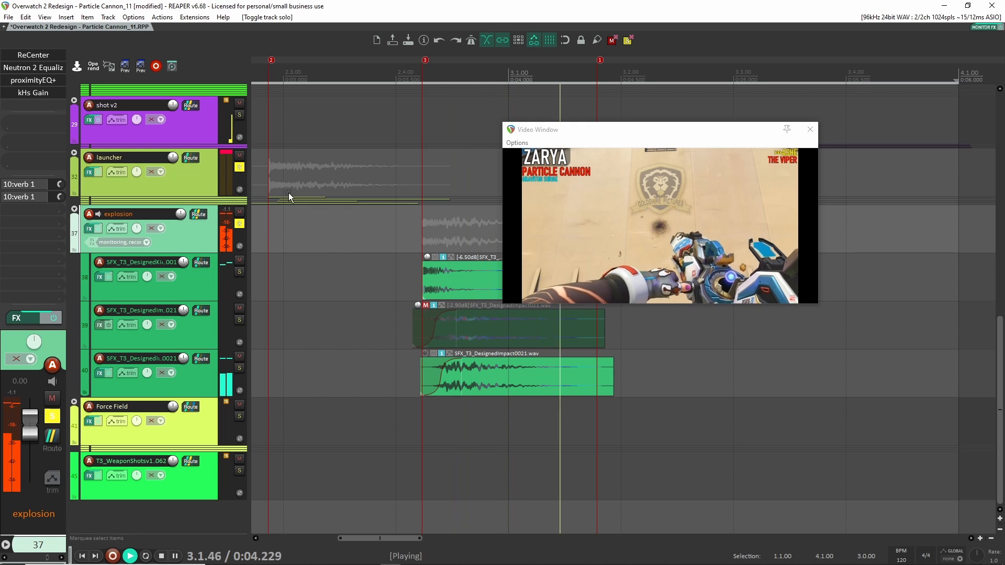
key("space")
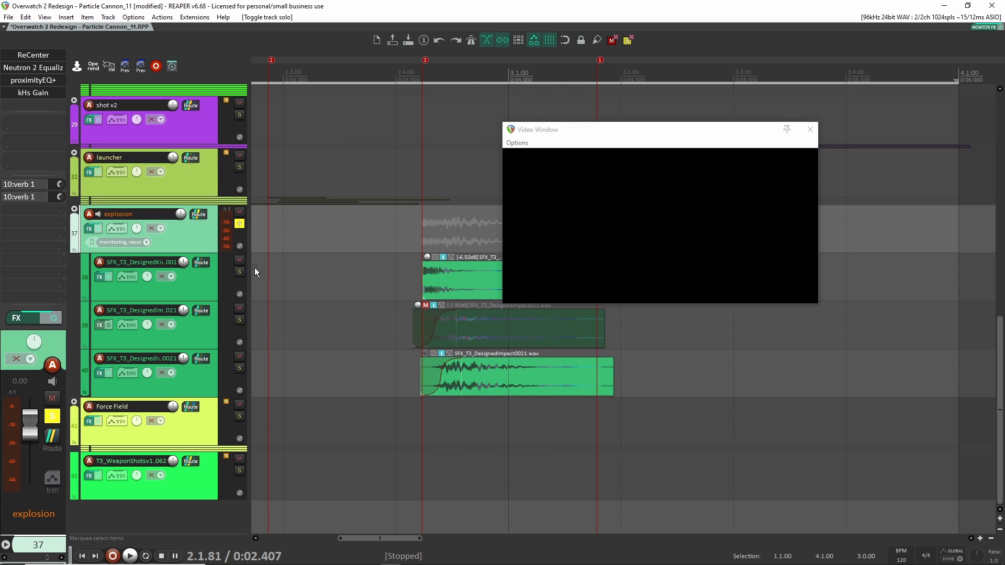
Place the playhead just before the explosion, expand the AUX folder, unmute and solo it, and select the verb 1 track
left_click(394, 300)
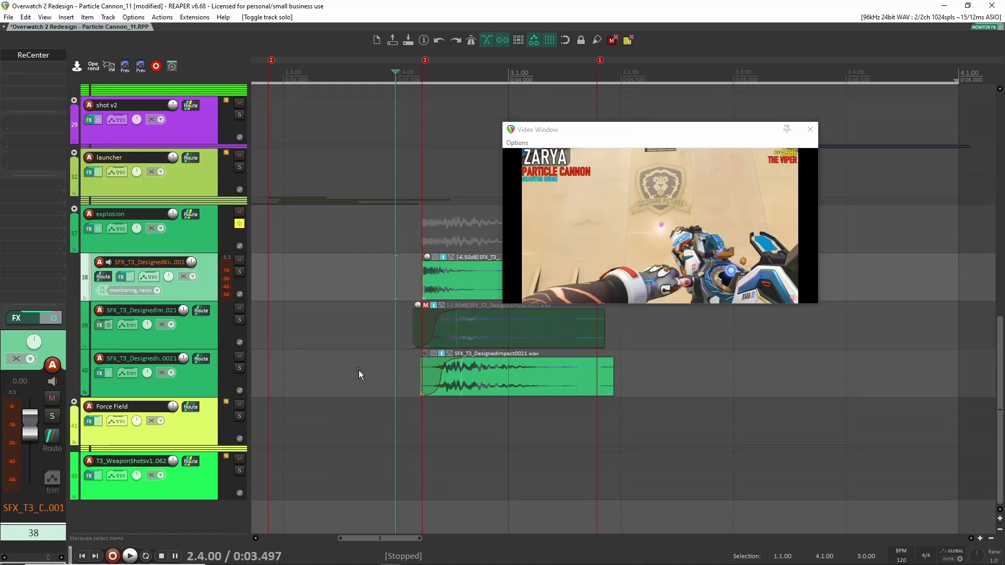
left_click(353, 369)
scroll(300, 190, "up", 10)
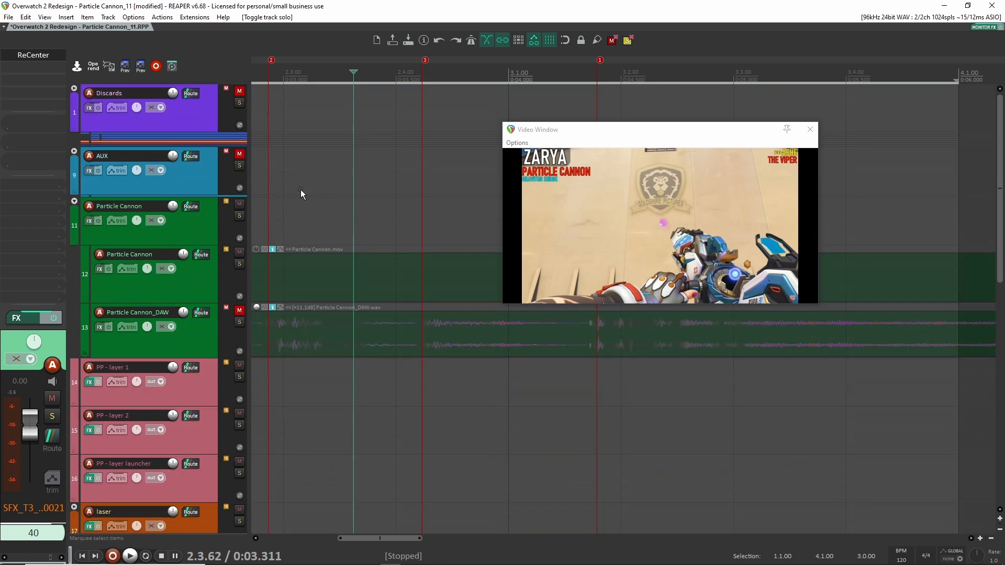
left_click(73, 152)
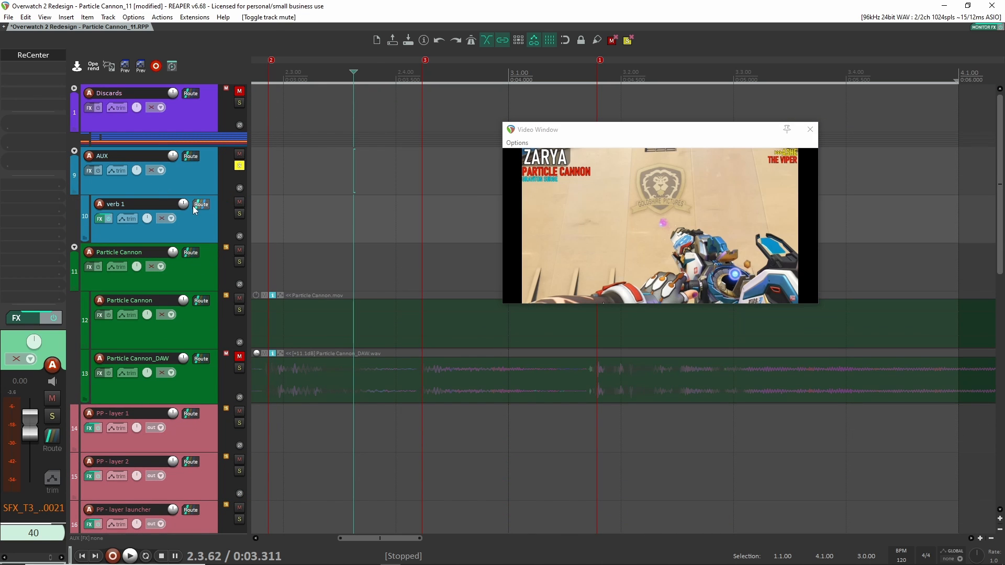
left_click(204, 229)
Play the explosion with its verb 1 reverb return several times, starting from slightly different points before the blast
key("space")
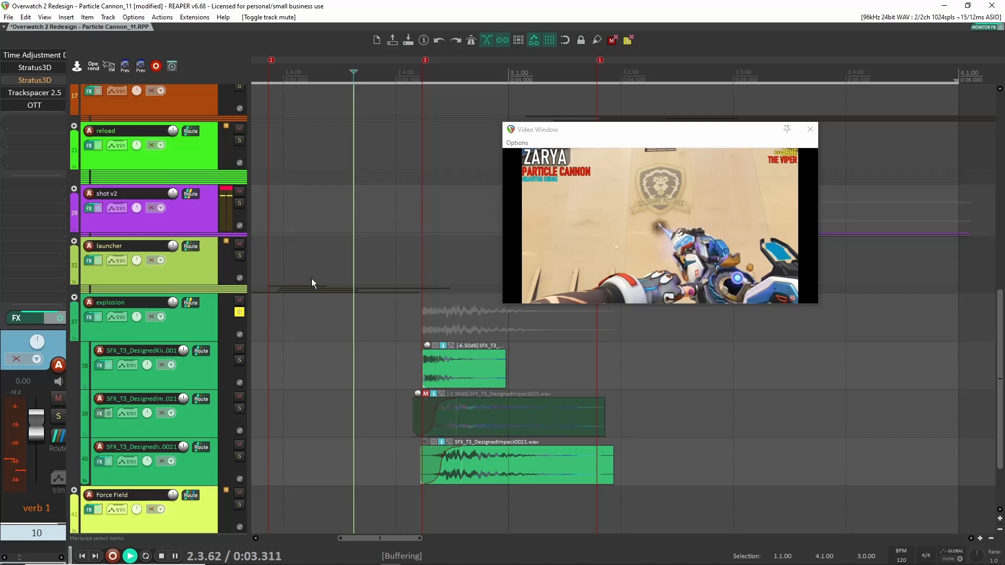
key("space")
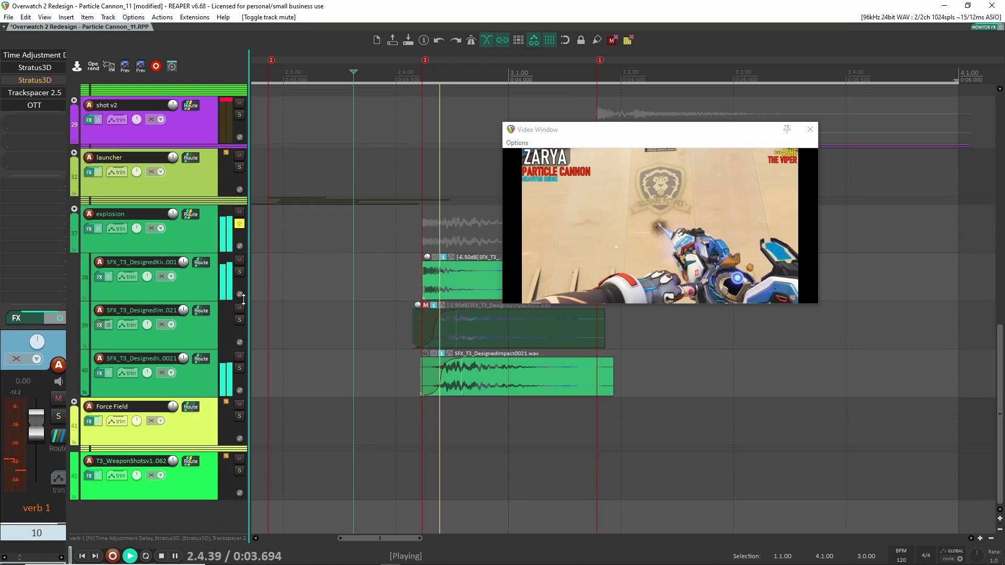
key("space")
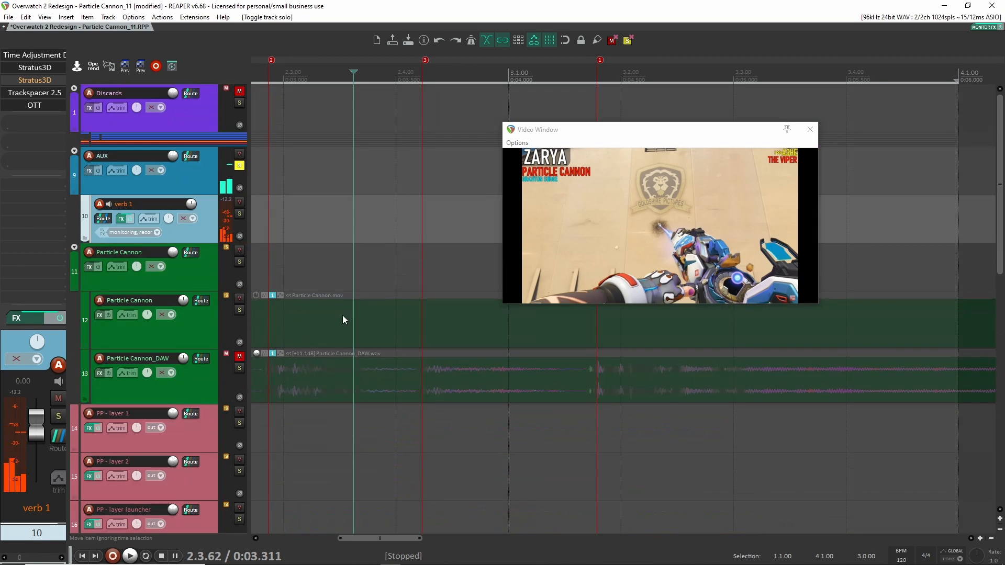
key("space")
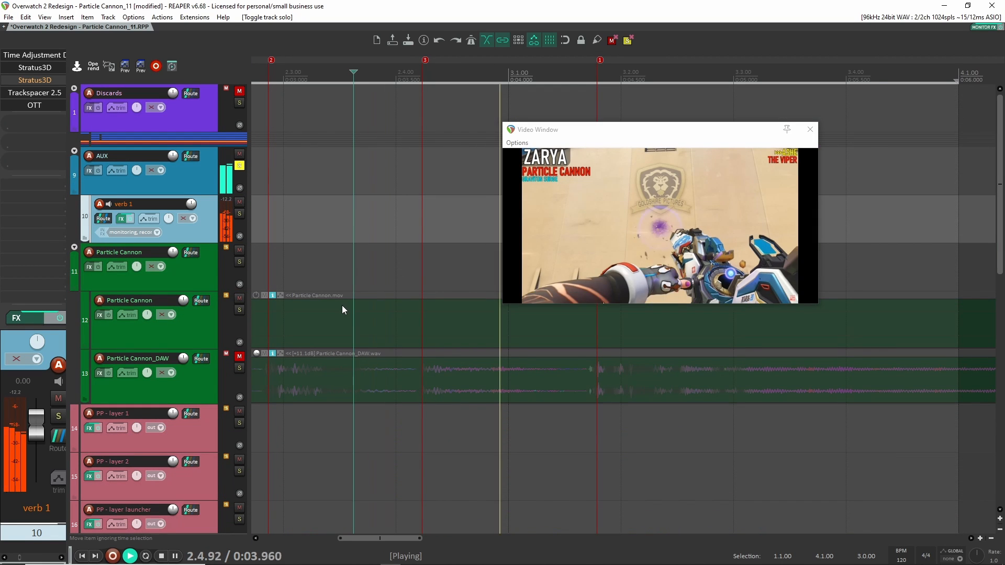
key("space")
left_click(329, 220)
key("space")
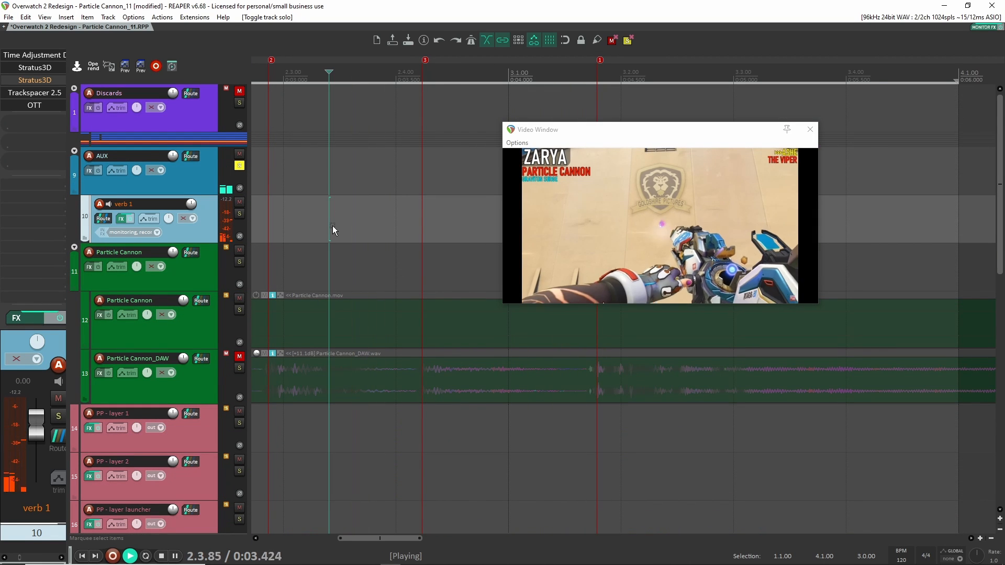
key("space")
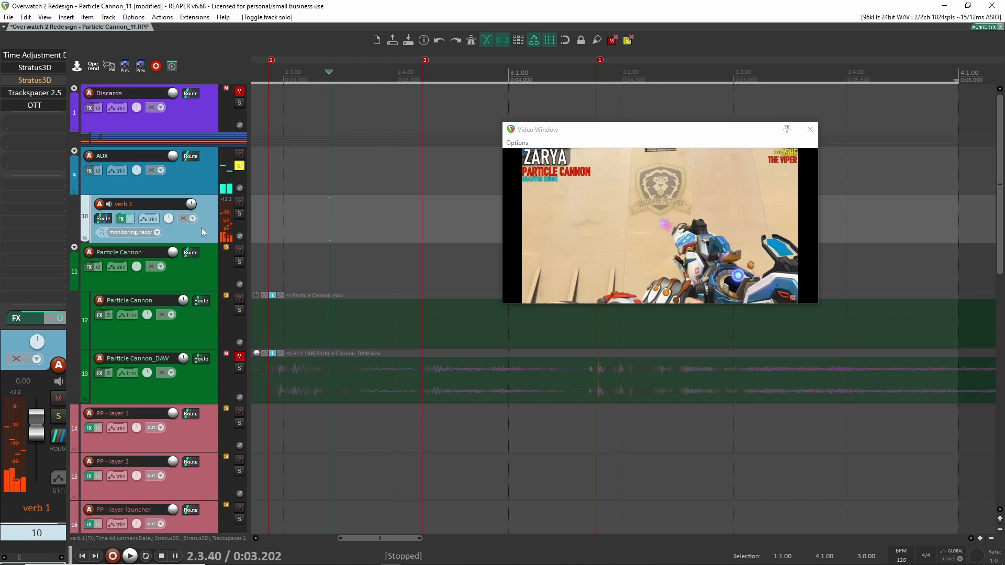
Inspect the Time Adjustment Delay settings on the verb 1 track against the explosion's position on the timeline
left_click(27, 55)
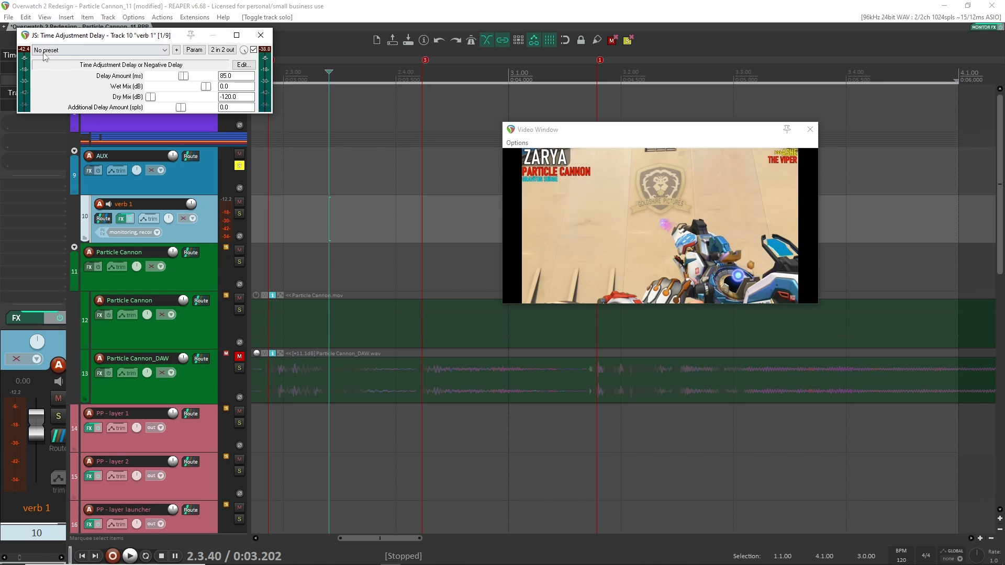
left_click_drag(131, 35, 269, 37)
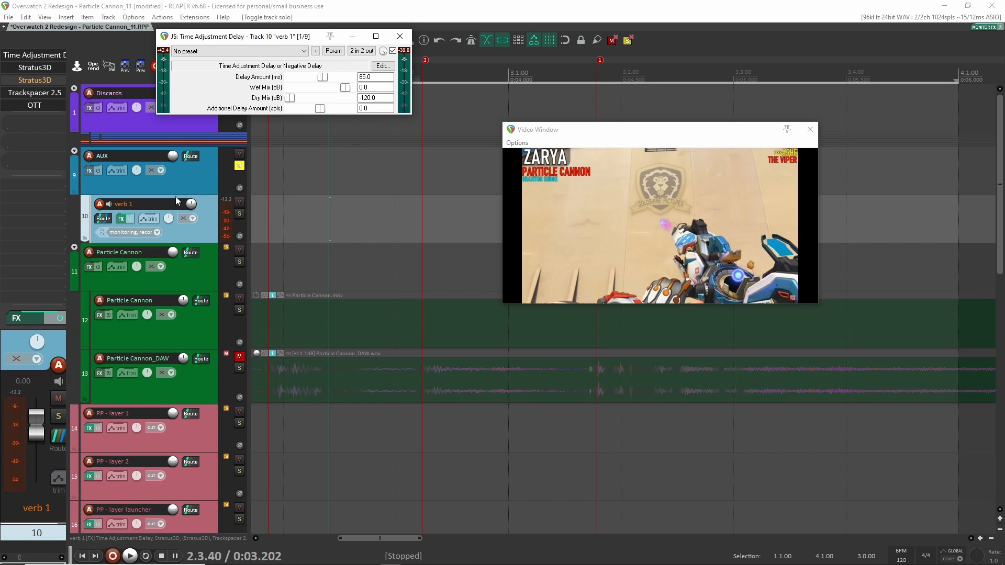
scroll(335, 288, "down", 10)
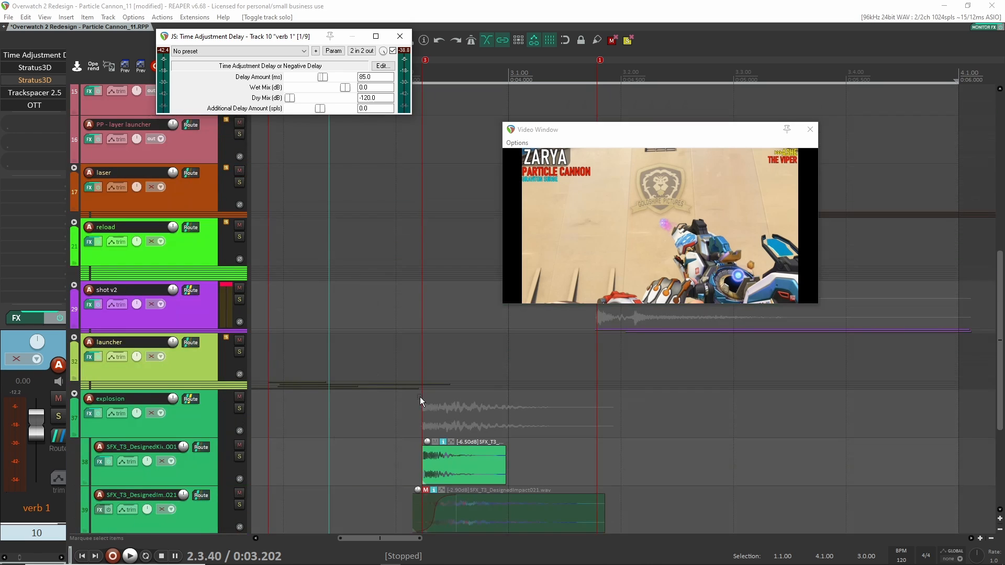
Inspect the Slapback Explosion (Front) preset in Stratus3D on verb 1, and close both the reverb and delay windows
scroll(422, 380, "up", 10)
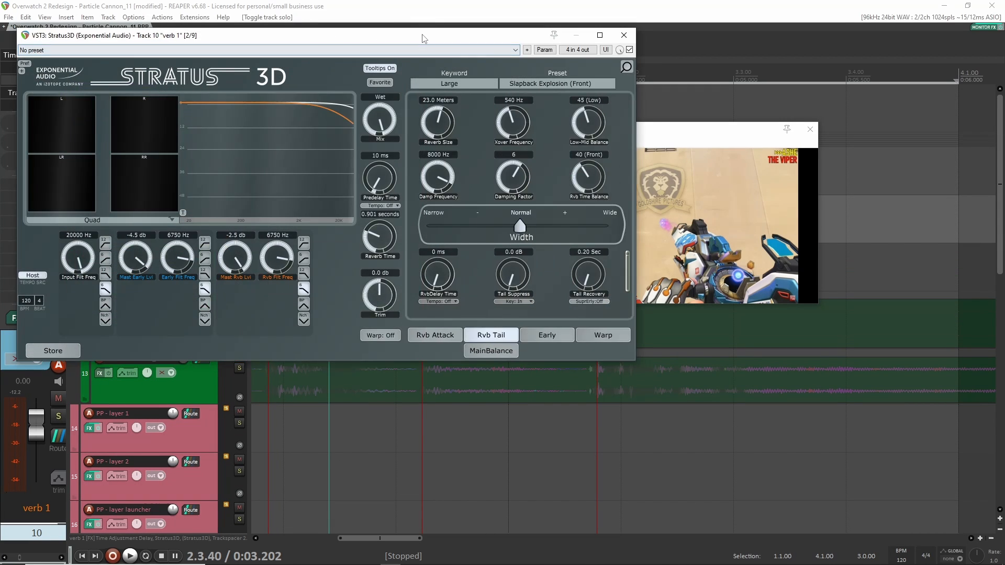
left_click_drag(421, 35, 494, 39)
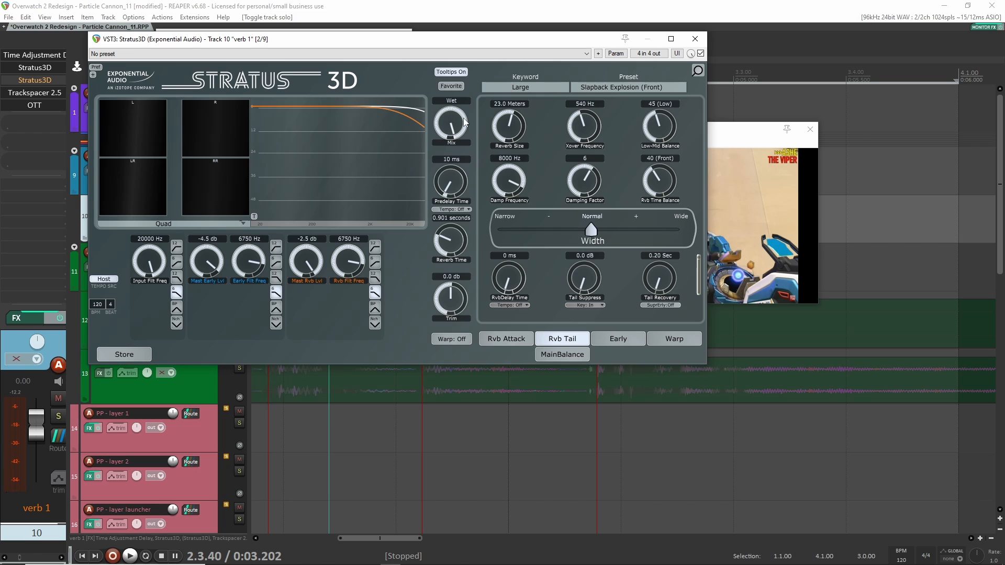
left_click(695, 39)
left_click(400, 35)
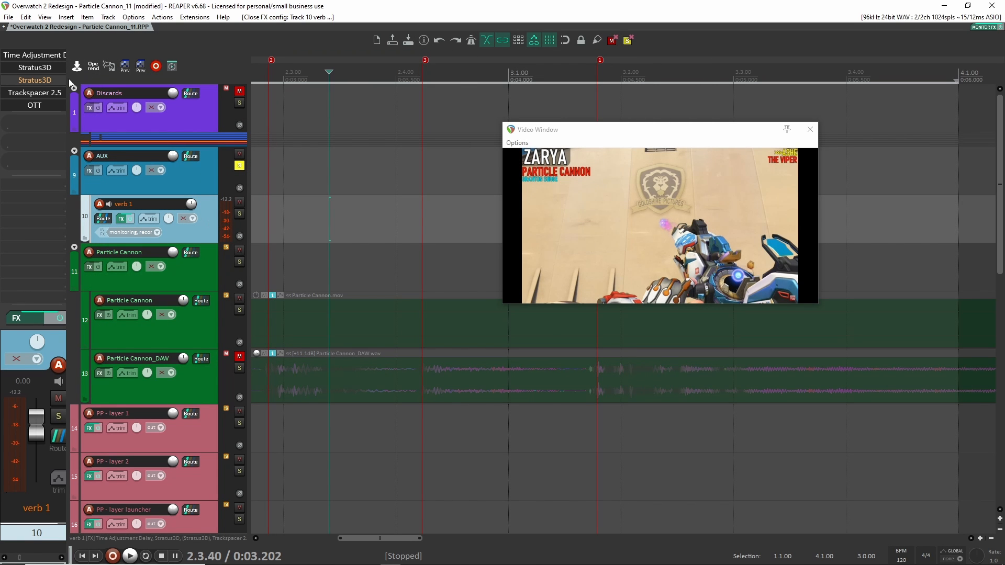
Bypass OTT, bx_stereomaker, Neutron 2 Equalizer and kHs Gain in the verb 1 track's plug-in chain
scroll(40, 84, "down", 5)
left_click(40, 92, "shift")
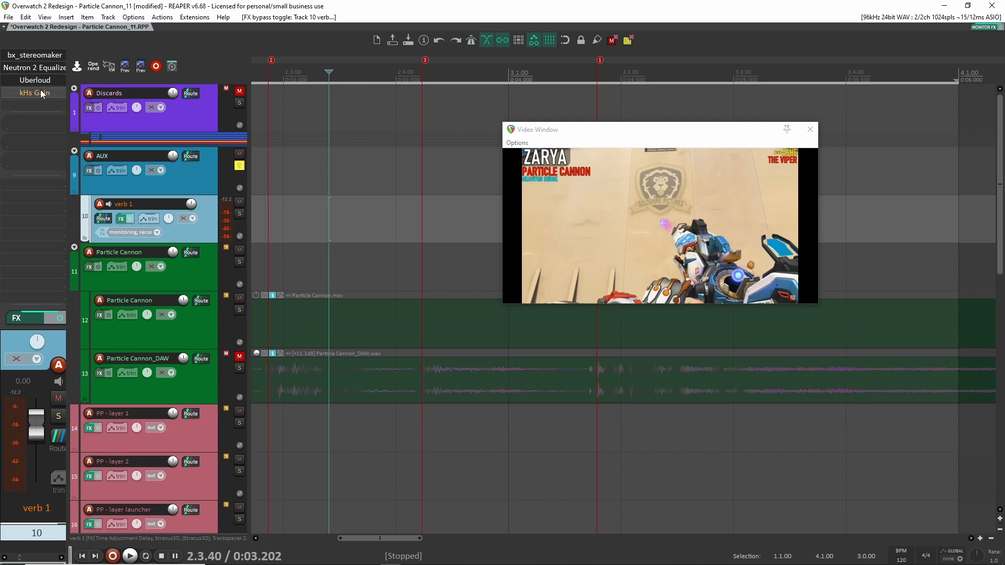
scroll(36, 81, "up", 3)
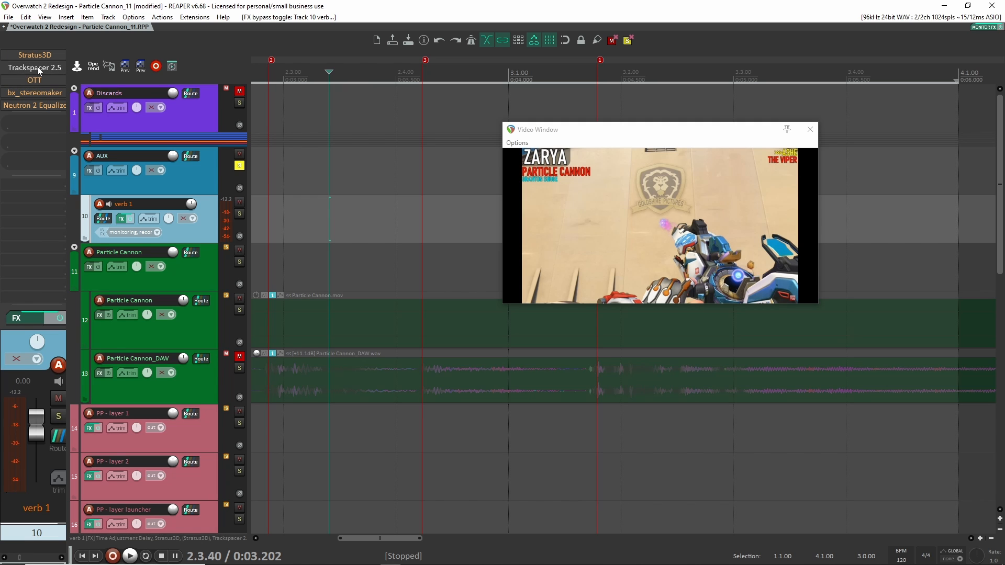
scroll(42, 78, "up", 2)
Inspect Trackspacer 2.5 on verb 1 together with the explosion folder's sends to that track, and close the plug-in
double_click(48, 93)
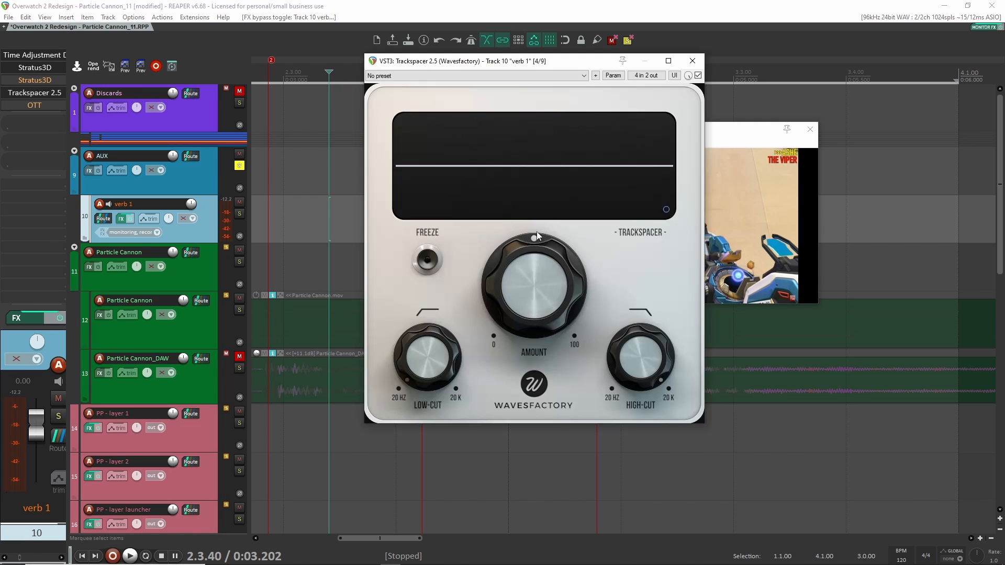
left_click_drag(533, 63, 453, 92)
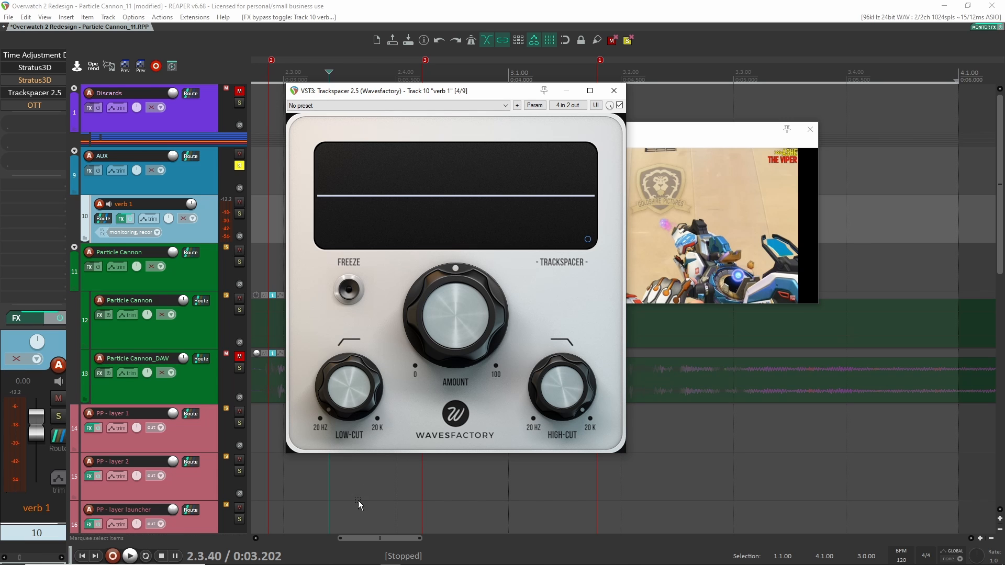
scroll(358, 500, "down", 10)
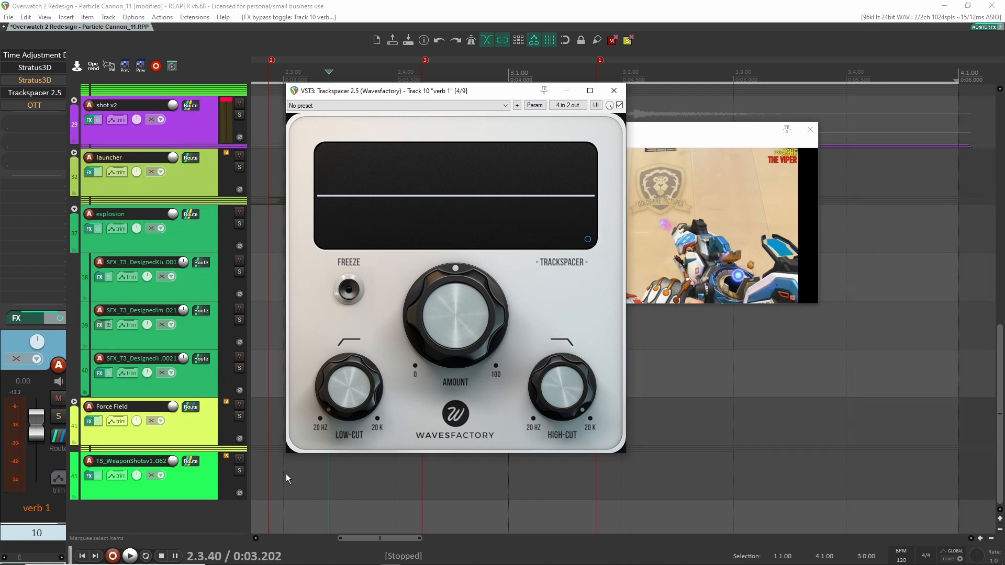
left_click(204, 234)
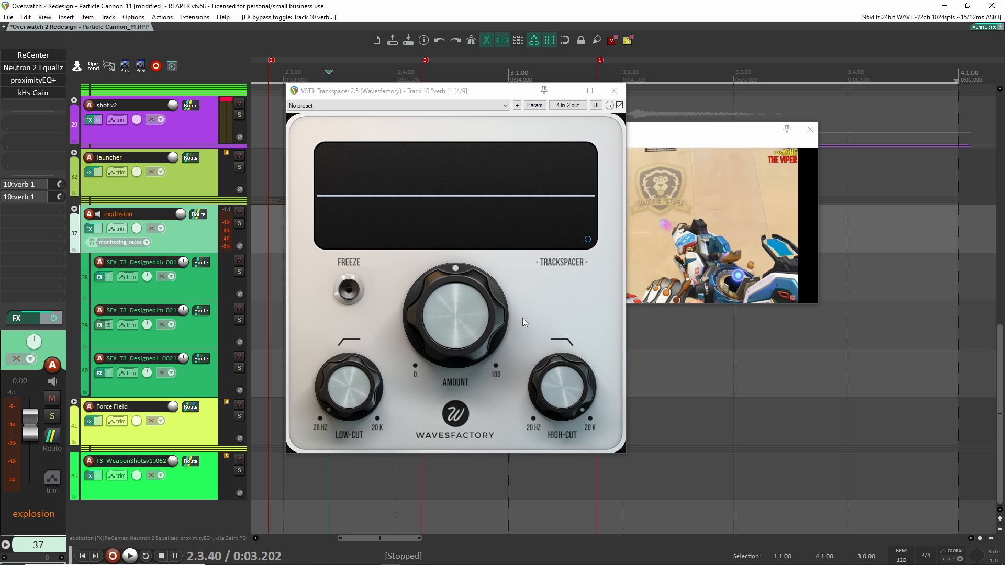
scroll(732, 411, "up", 10)
scroll(731, 412, "up", 5)
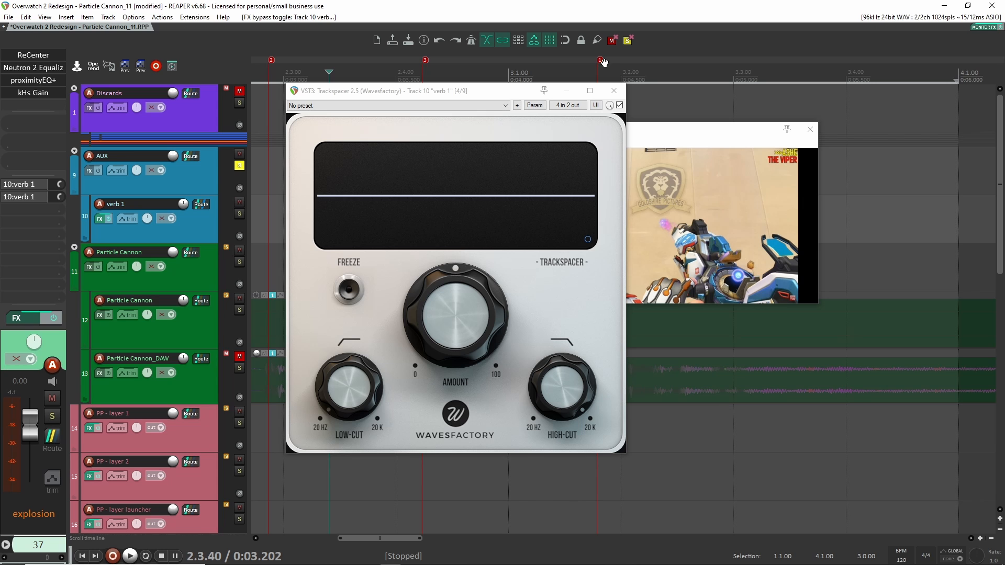
left_click(614, 91)
Play the explosion's verb 1 reverb return twice to demonstrate Trackspacer, and show the following plug-ins in the chain
left_click(342, 225)
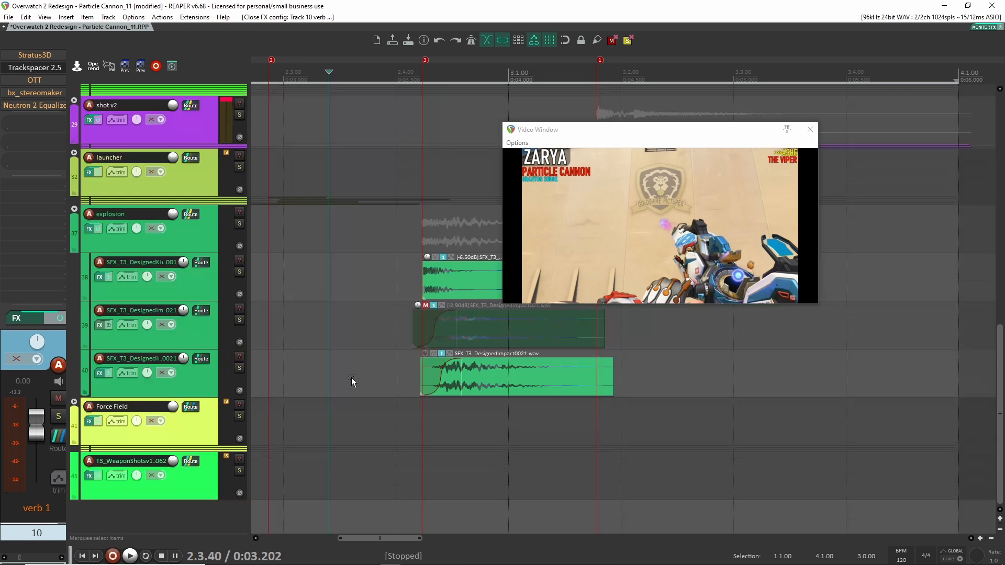
scroll(51, 86, "up", 2)
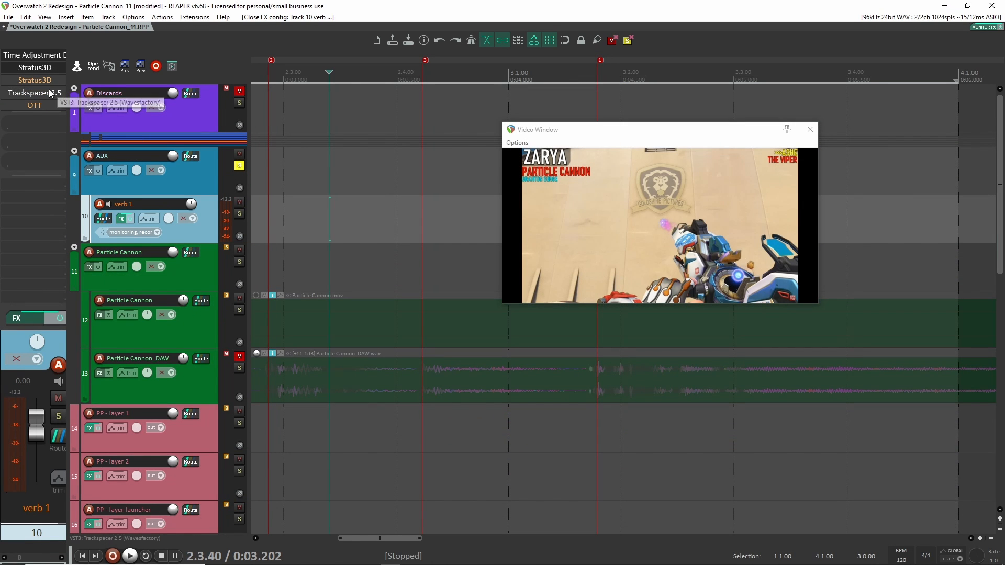
key("space")
key("space")
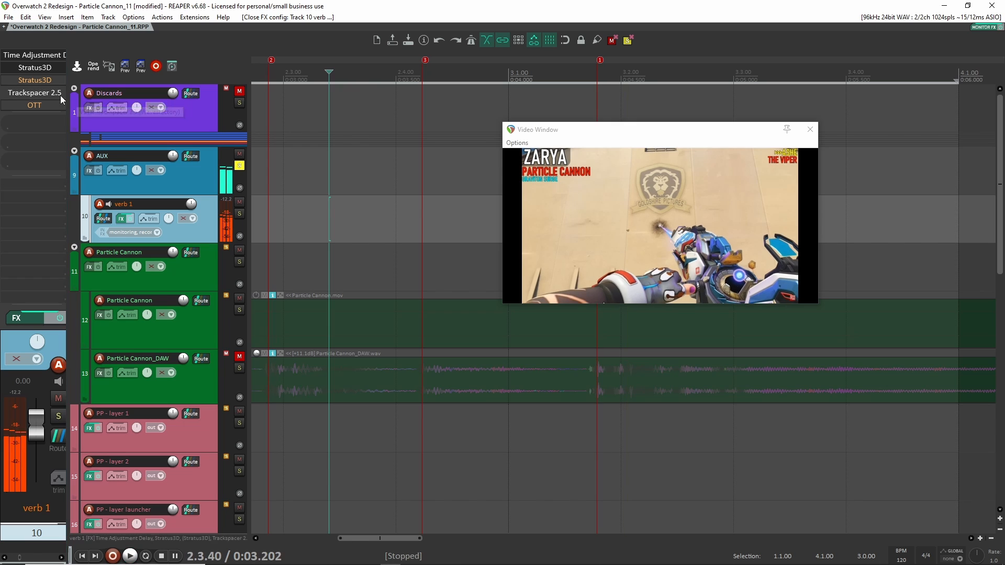
key("space")
key("space")
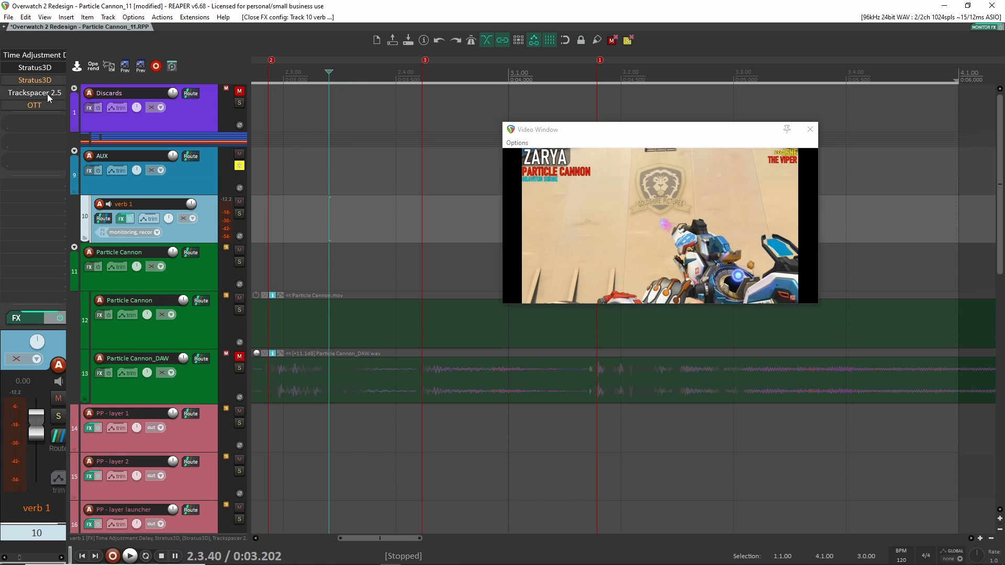
scroll(47, 93, "down", 2)
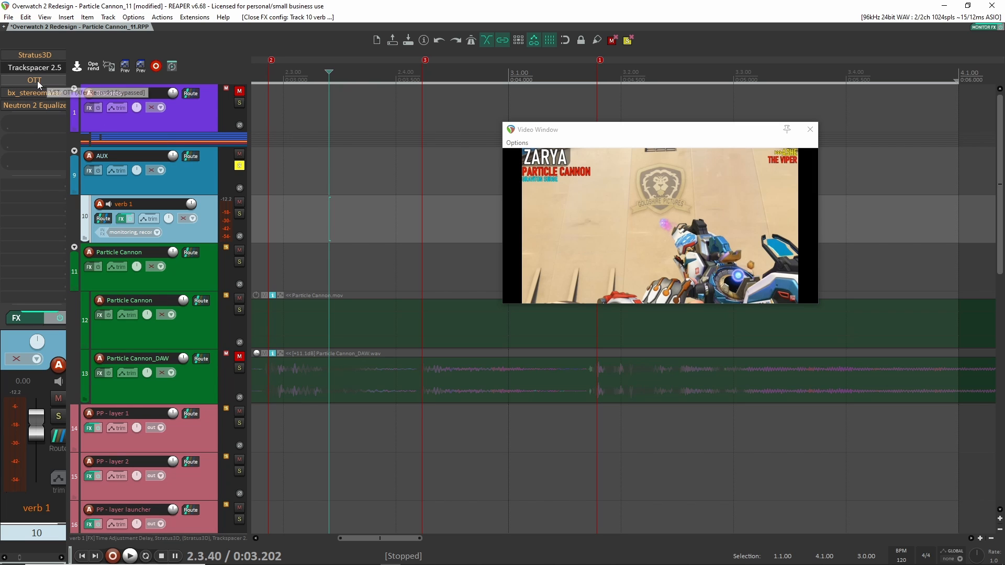
Re-enable OTT on verb 1, audition the explosion's reverb return with its settings shown, and close the plug-in
double_click(35, 81)
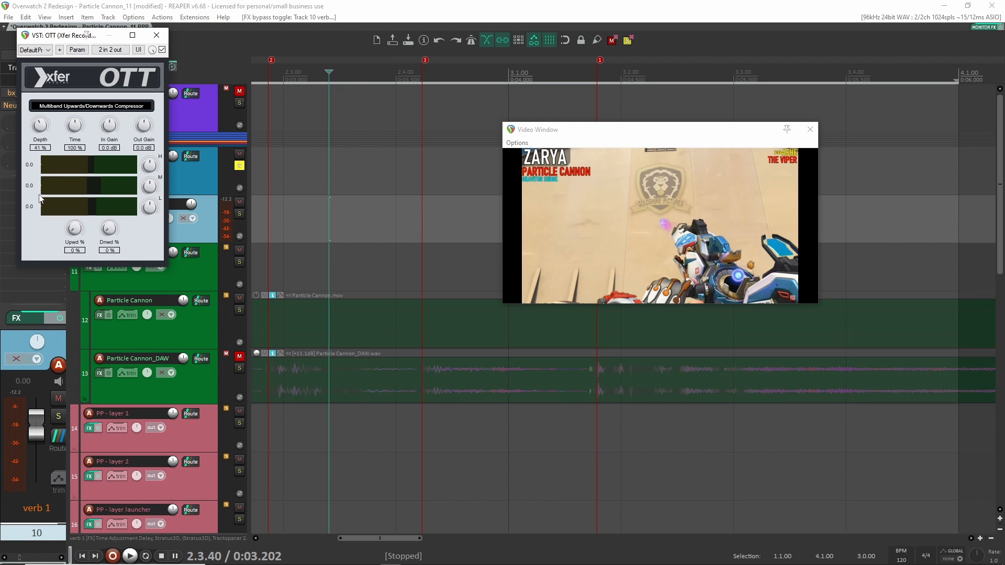
key("space")
key("space")
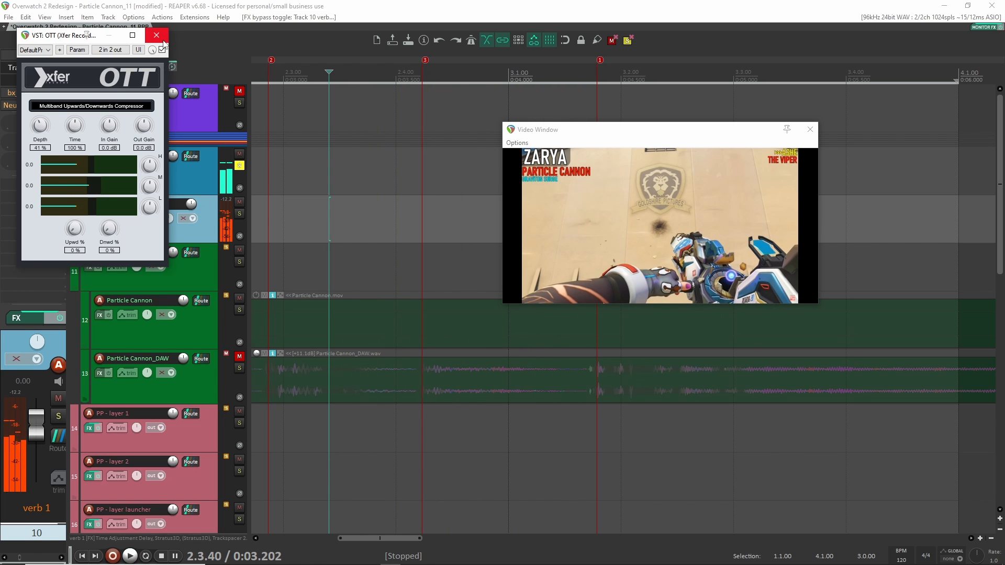
left_click(161, 36)
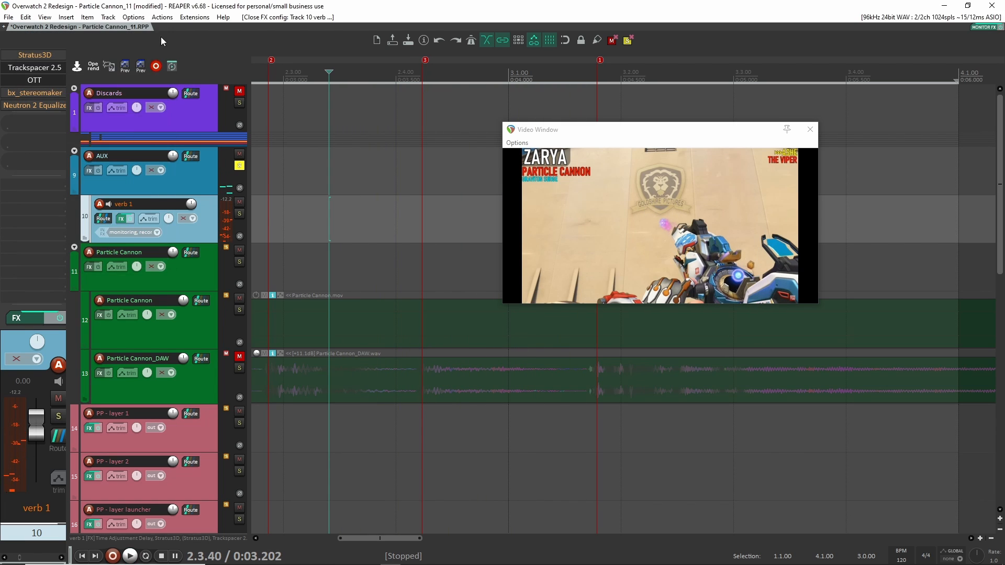
Re-enable bx_stereomaker on verb 1 and play the reverb return with the plug-in's stereo expansion settings shown
left_click(30, 94)
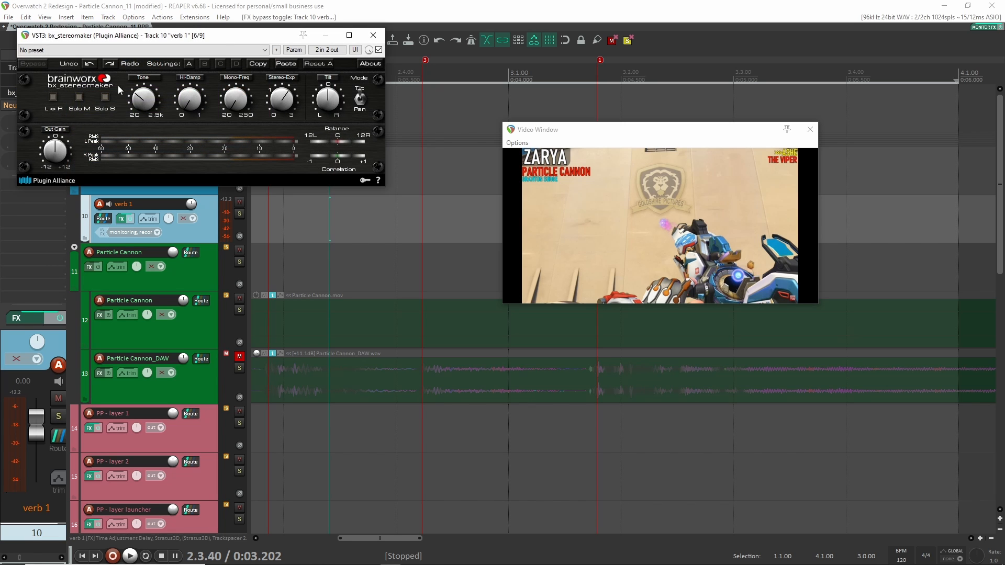
left_click_drag(228, 40, 270, 98)
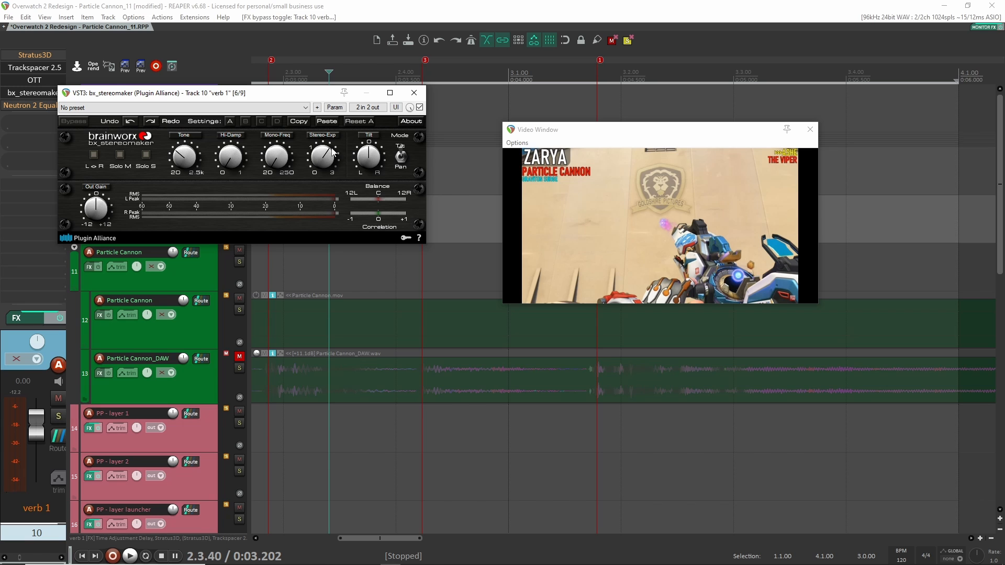
key("space")
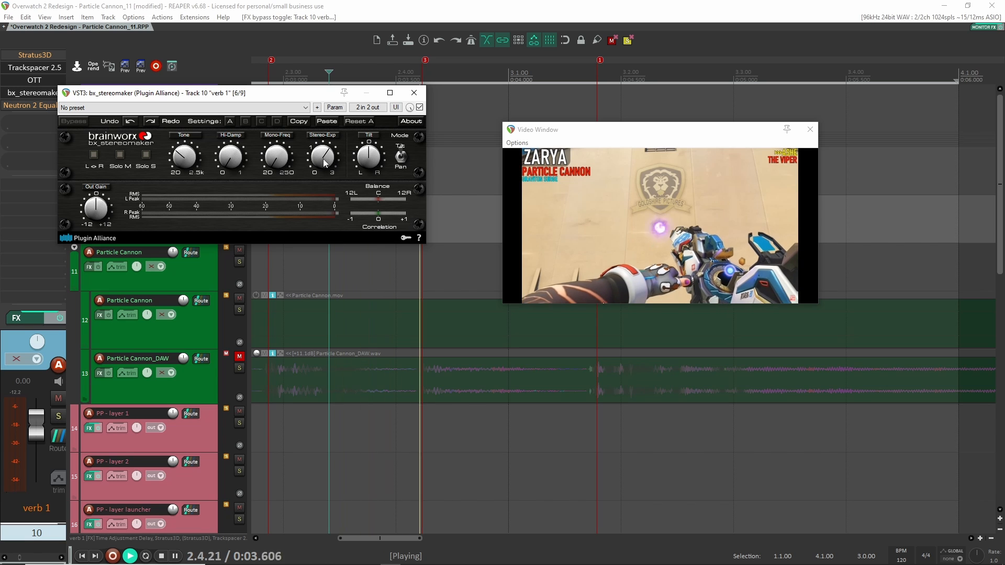
key("space")
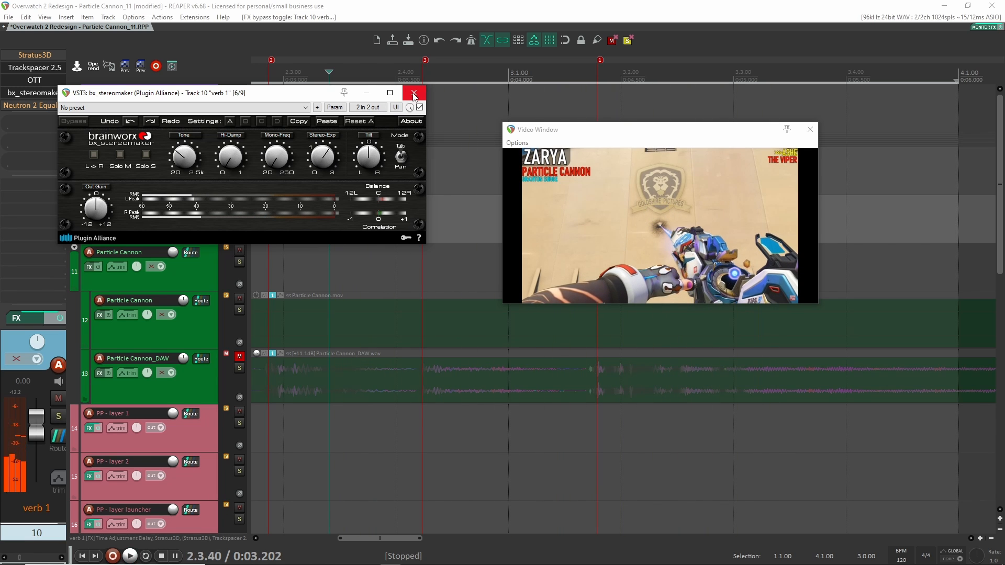
Compare the reverb return with bx_stereomaker bypassed and active, leave it enabled, and close its window
left_click(419, 107)
key("space")
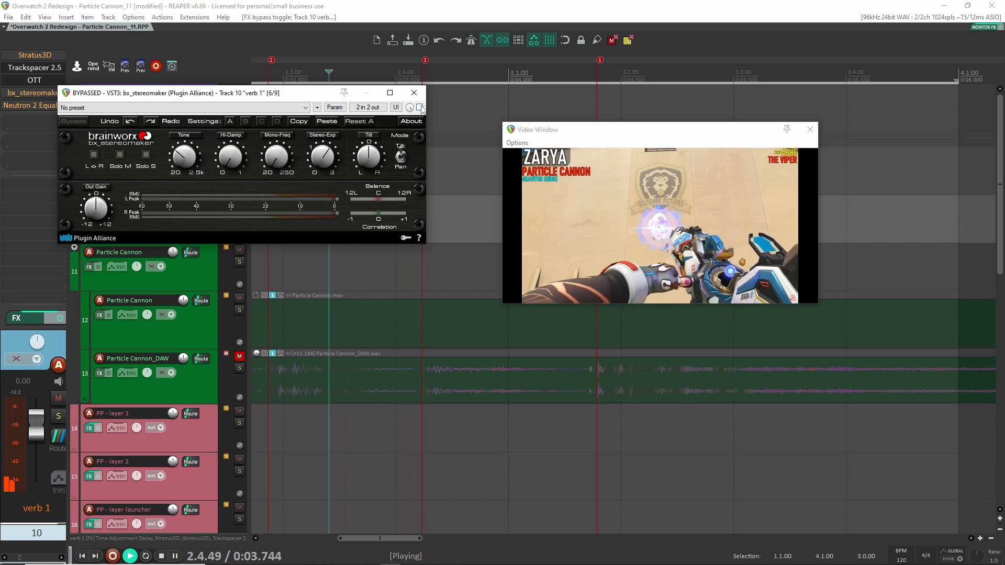
key("space")
left_click(419, 107)
key("space")
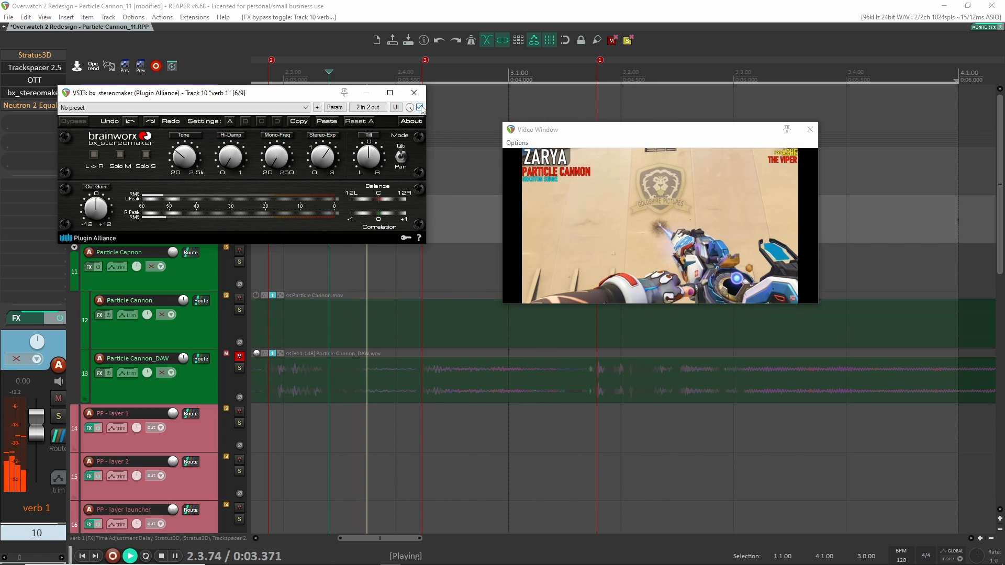
key("space")
left_click(414, 93)
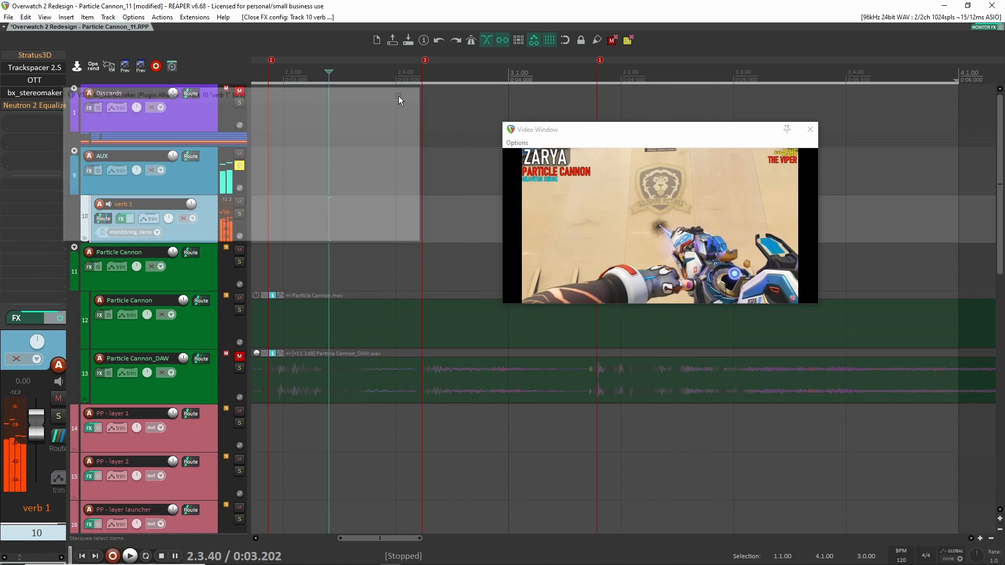
Re-enable Neutron 2 Equalizer on verb 1, audition its high-shelf cut on the reverb return, and close the plug-in
left_click(34, 107, "shift")
left_click(34, 107)
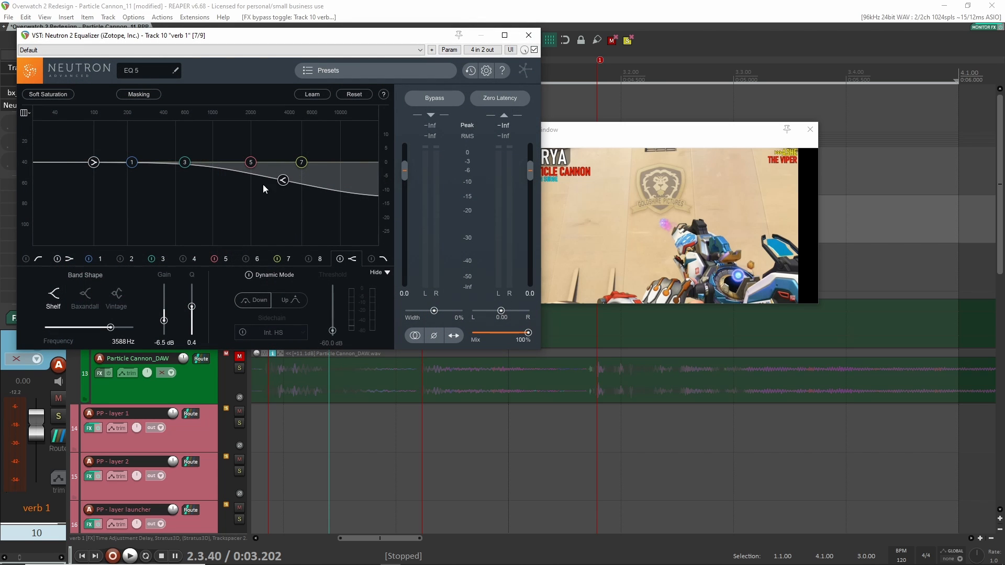
key("space")
key("space")
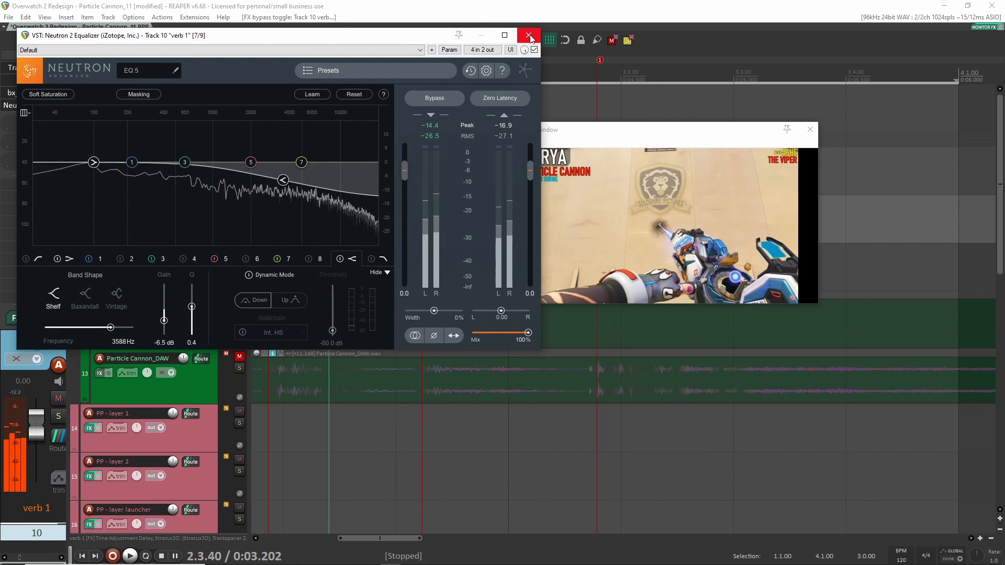
left_click(529, 35)
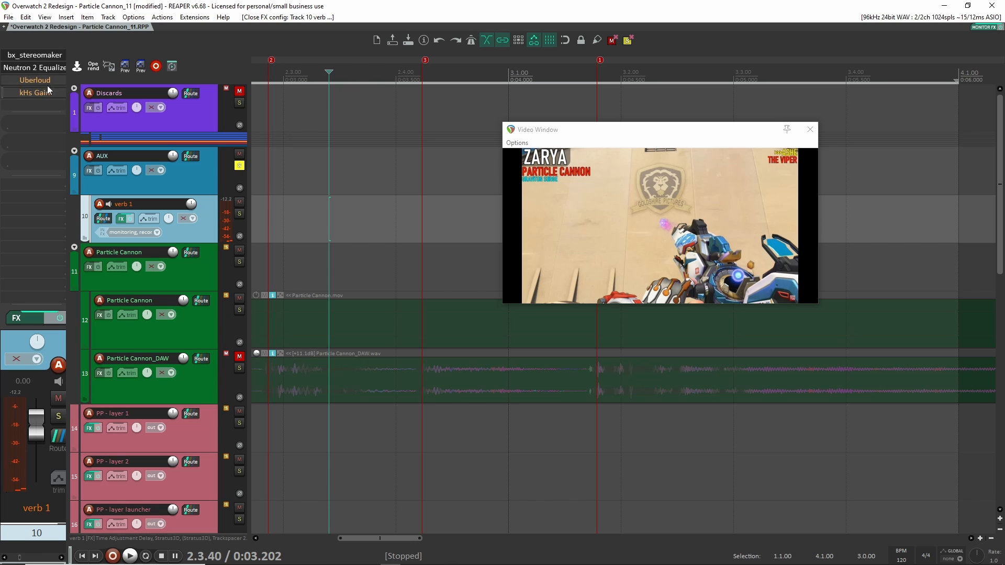
Re-enable Uberloud and kHs Gain on verb 1, audition the reverb return through Uberloud, and close both plug-ins
left_click(35, 80)
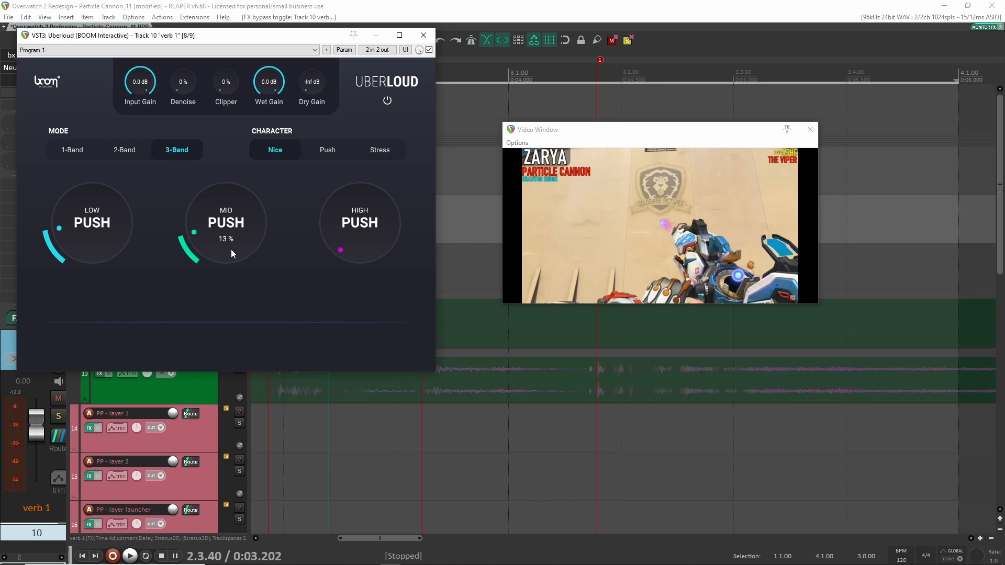
key("space")
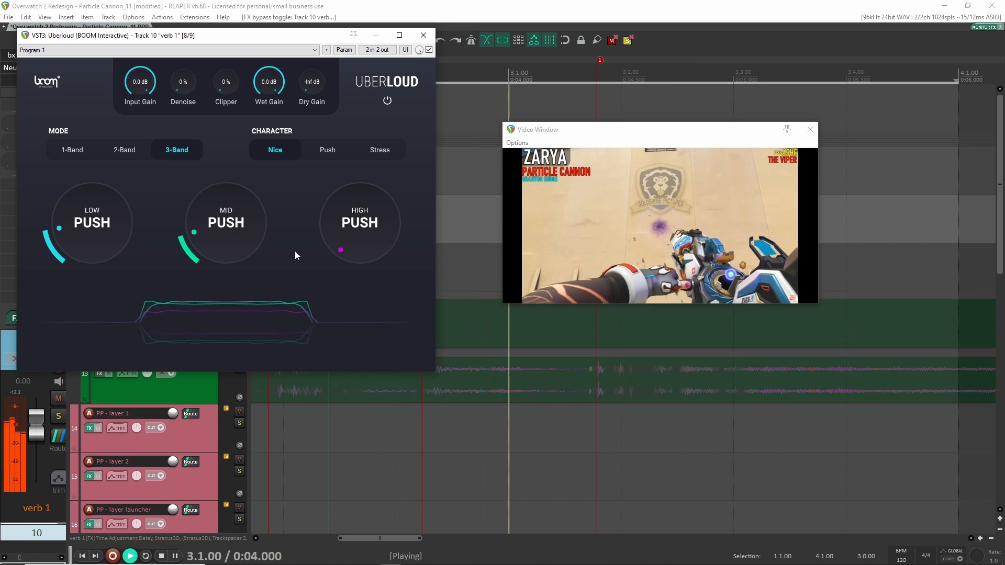
left_click(423, 35)
key("space")
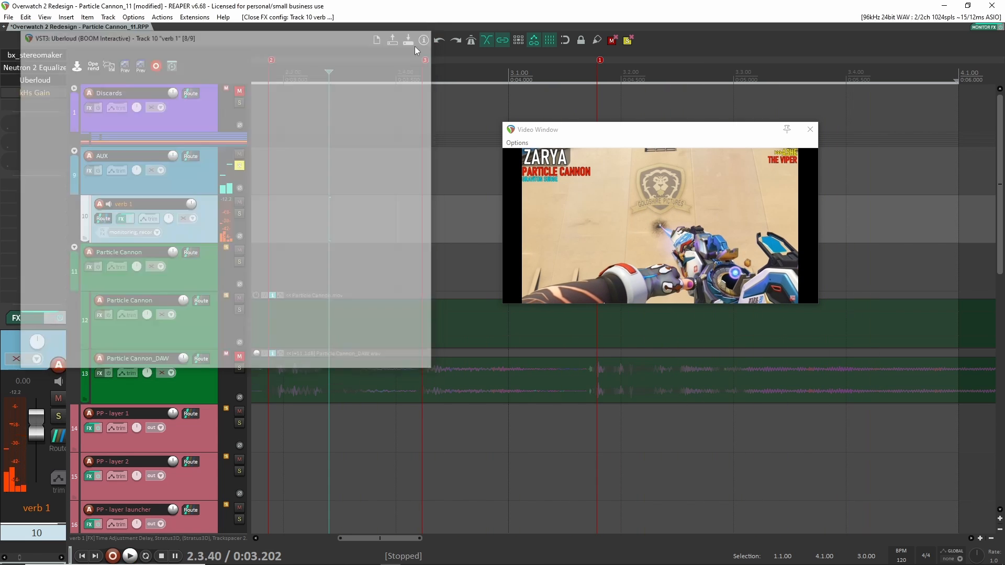
left_click(39, 92)
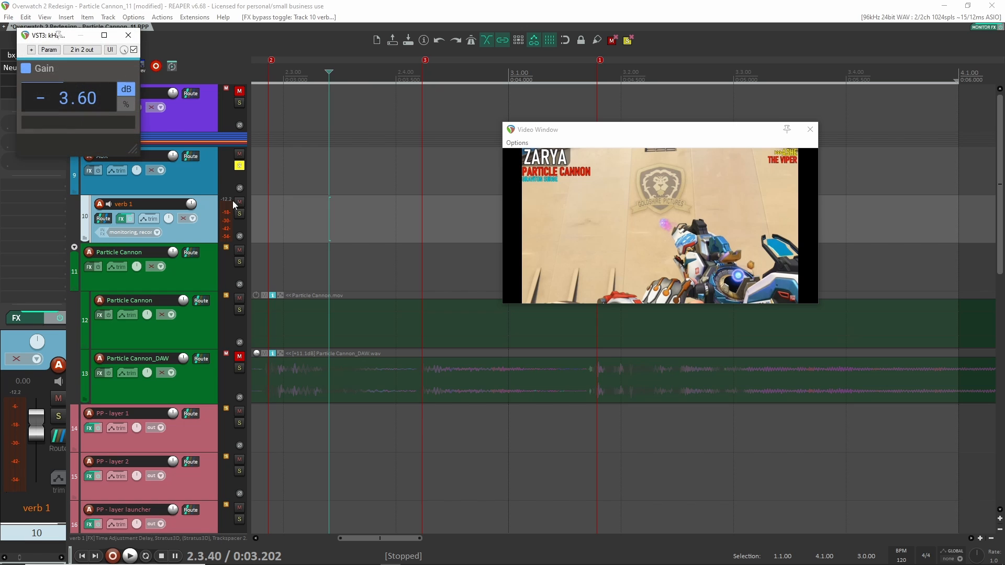
left_click(128, 35)
Unsolo the AUX folder, solo the explosion folder instead, and play it back with the full reverb chain active
left_click(239, 166)
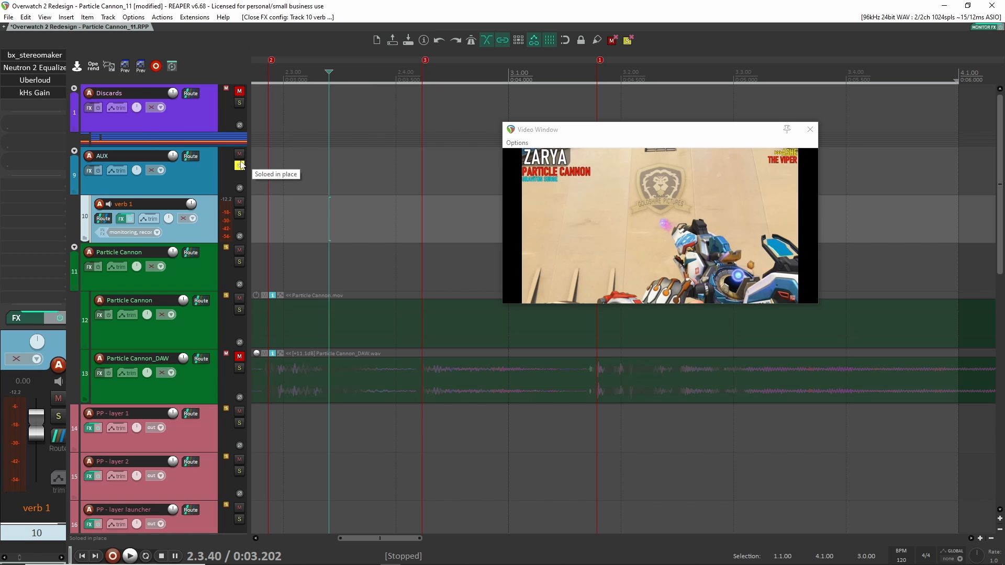
scroll(246, 384, "down", 5)
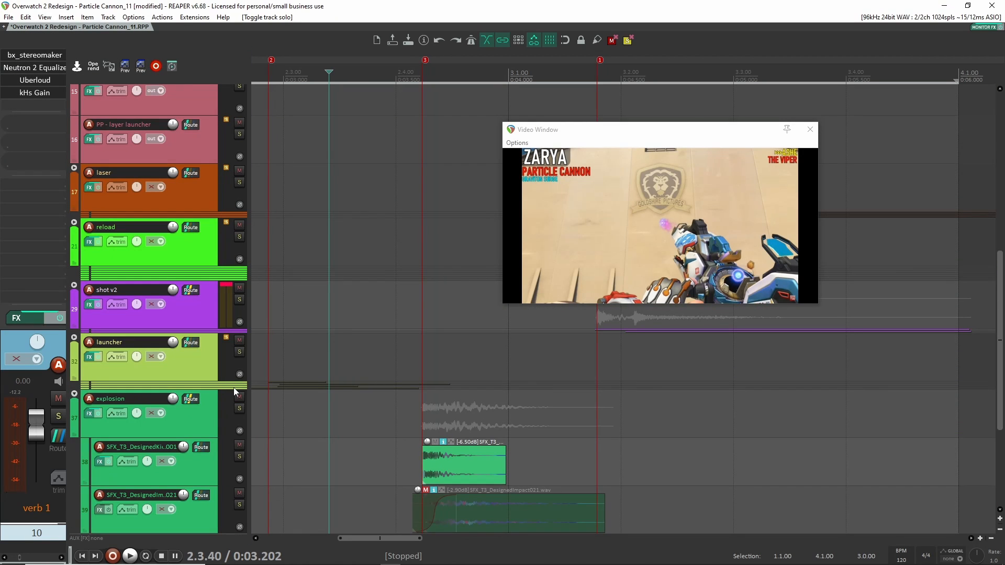
left_click(239, 409)
key("space")
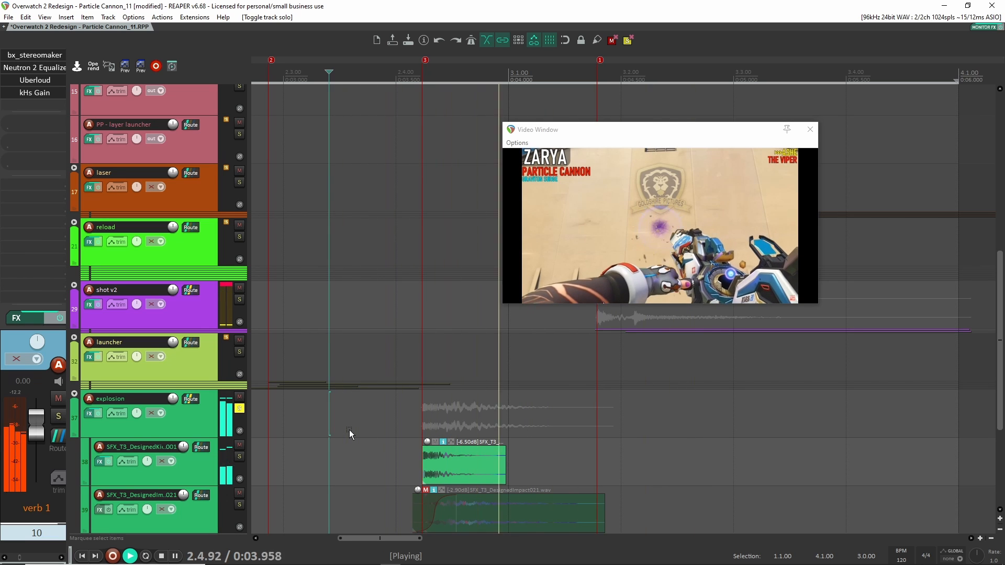
key("space")
Show all track envelopes and place the edit cursor just before the explosion, at the start of its pan ramp
scroll(337, 417, "up", 5)
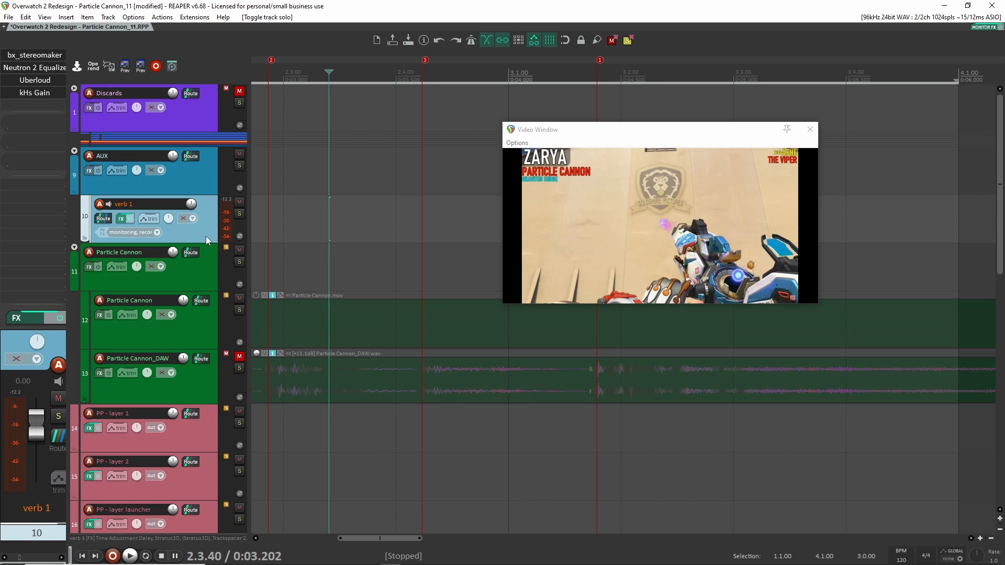
key("v")
scroll(471, 422, "down", 6)
left_click_drag(471, 418, 407, 359)
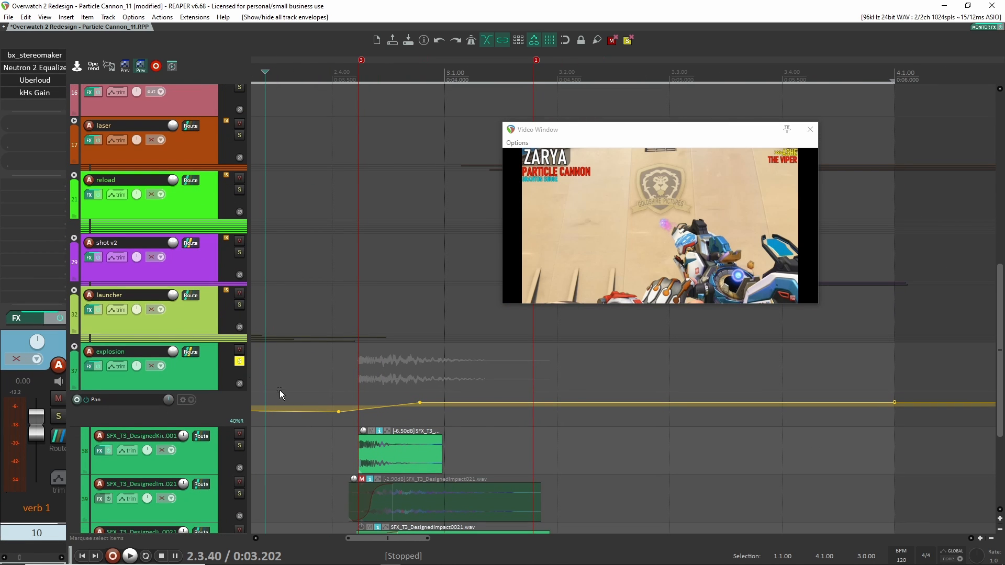
left_click(336, 383)
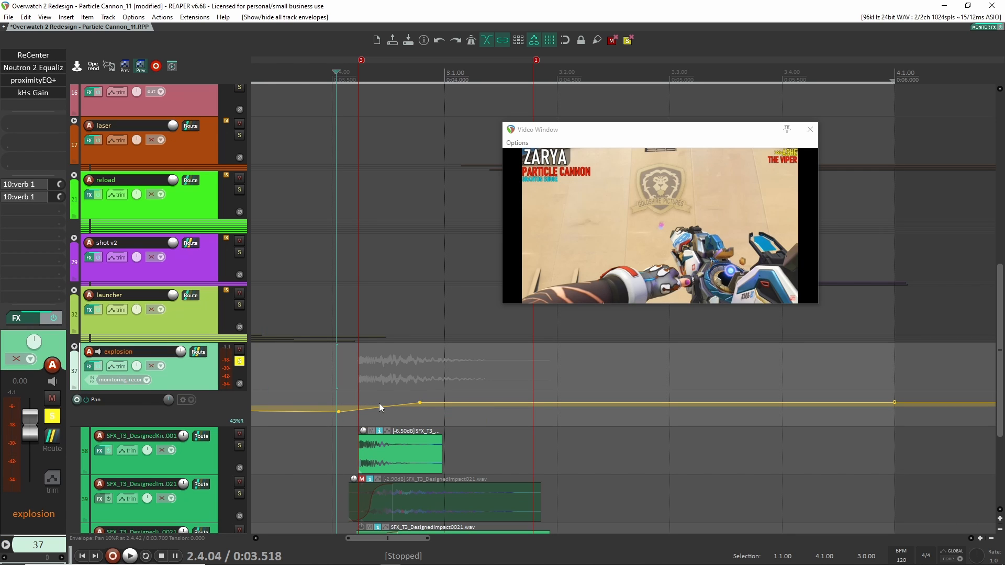
Play the soloed explosion folder twice to demonstrate its pan automation
scroll(373, 400, "up", 3)
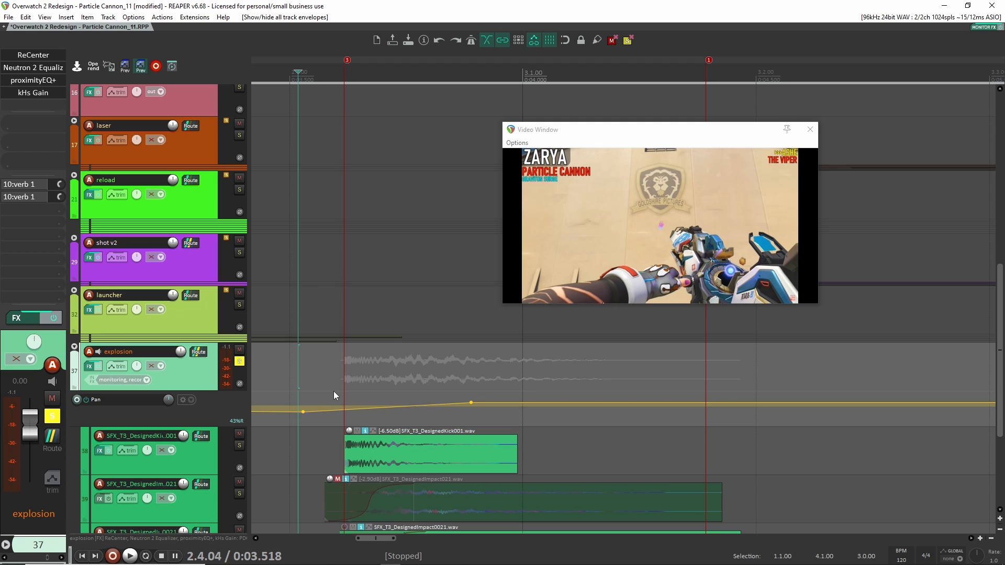
key("space")
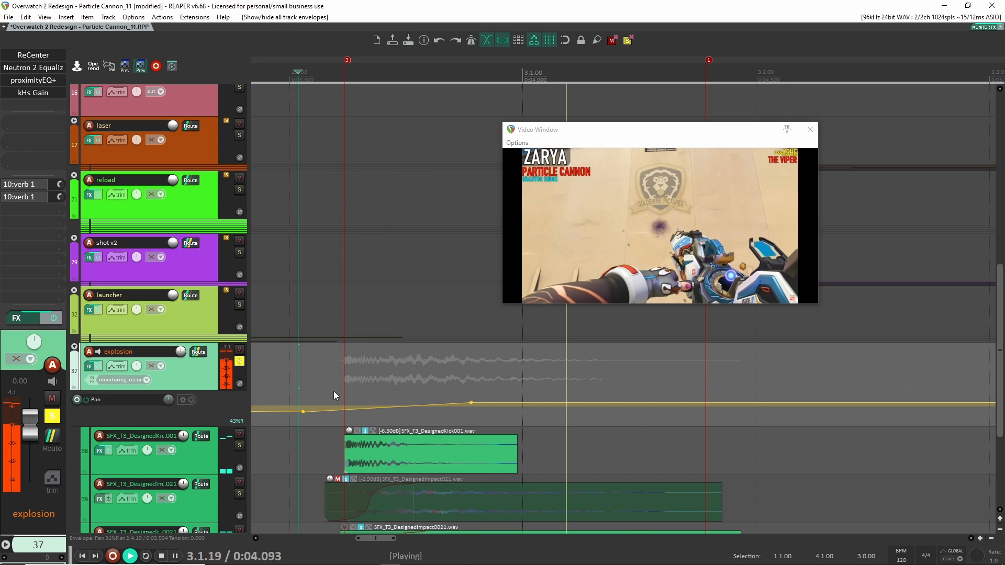
key("space")
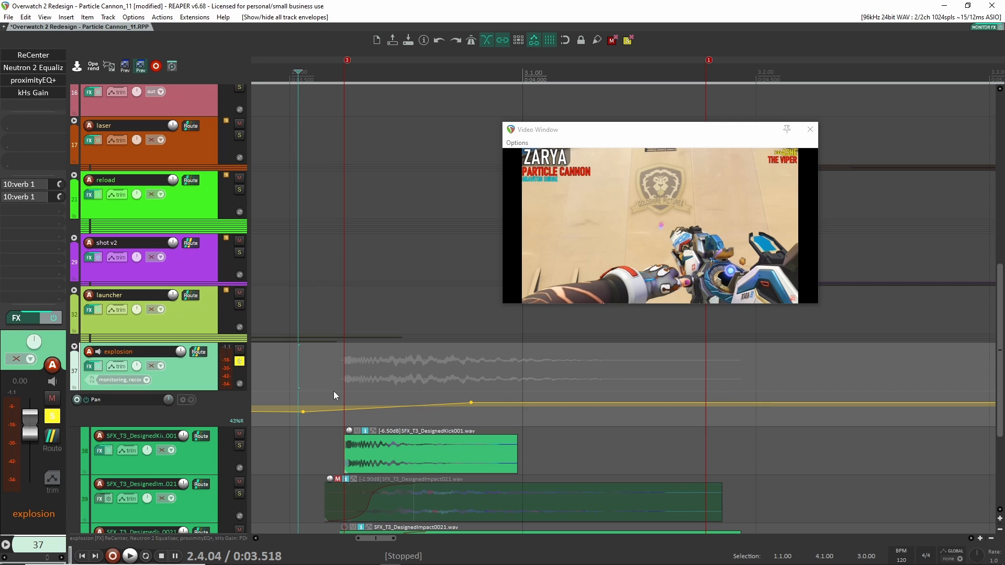
key("space")
key("space")
left_click(303, 412)
Hide the track envelopes and unsolo the explosion folder
scroll(314, 403, "up", 8)
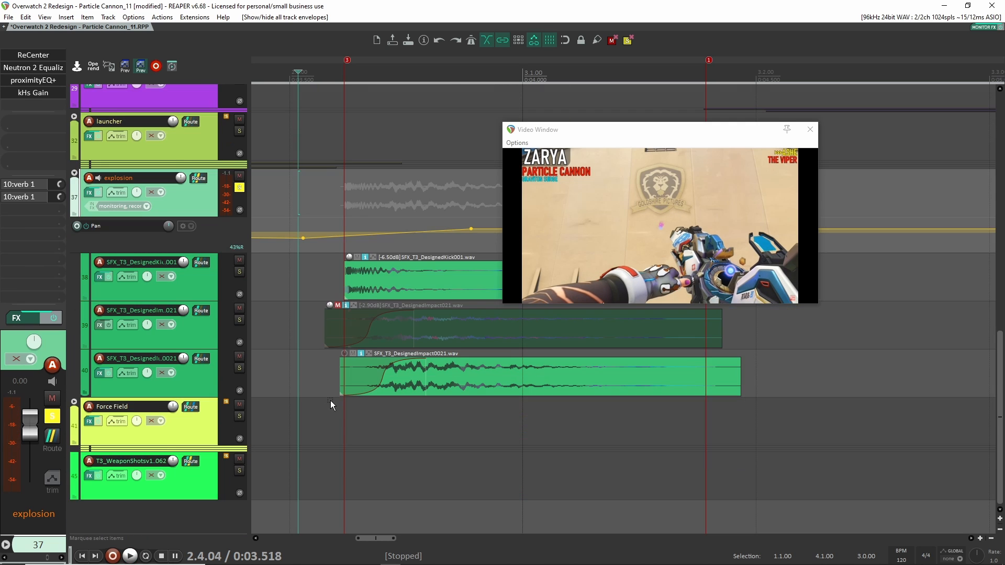
scroll(340, 277, "up", 5)
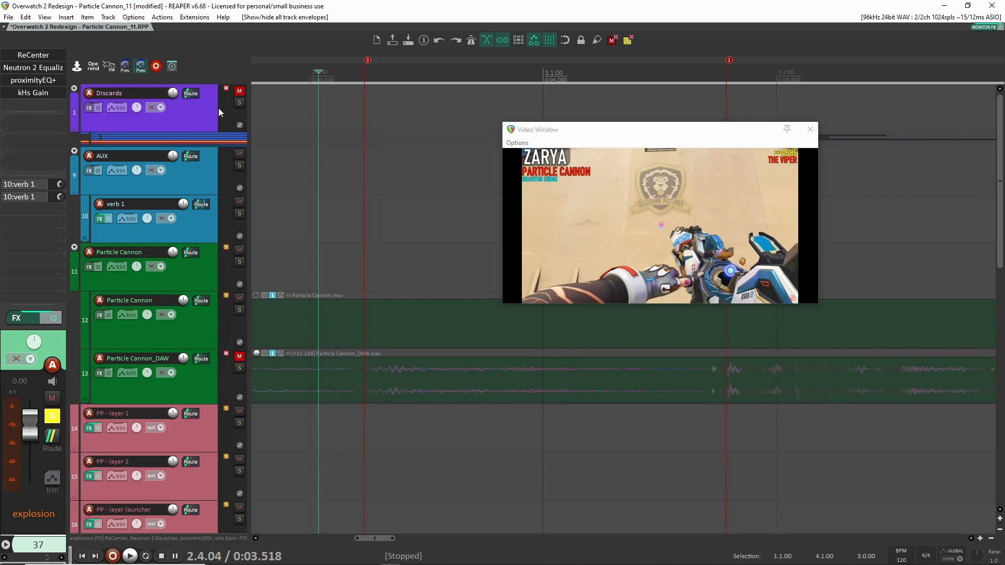
scroll(308, 342, "down", 12)
left_click(240, 313)
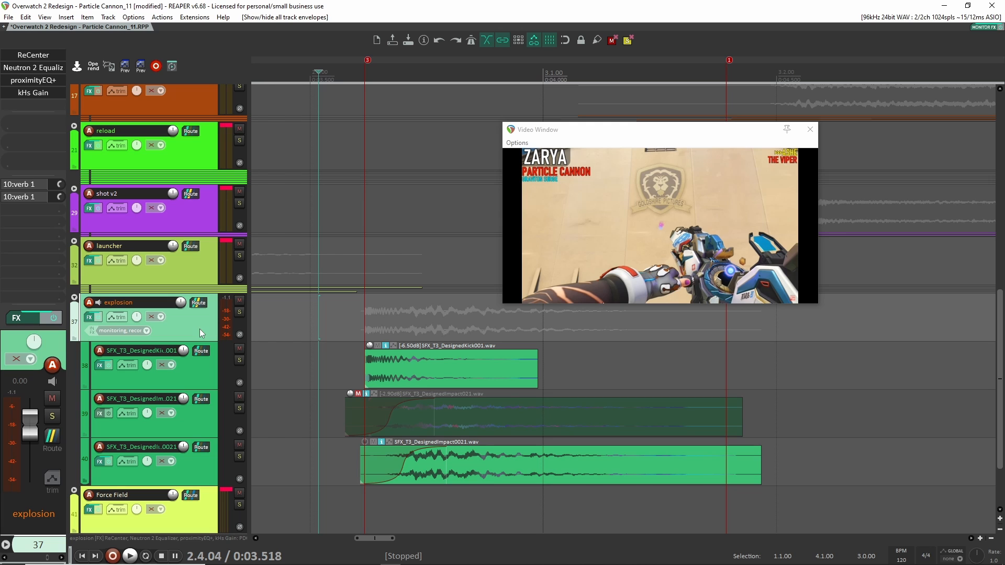
Solo the launcher and explosion folders together and play them from just before the launcher sound
left_click(241, 246)
left_click(240, 256)
left_click(239, 313)
scroll(282, 296, "left", 6)
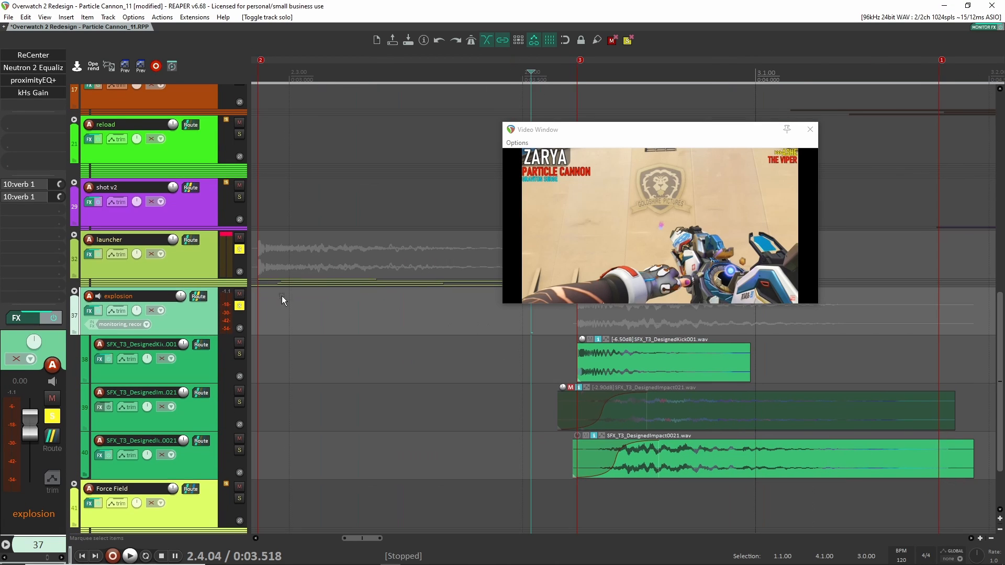
left_click(357, 309)
key("space")
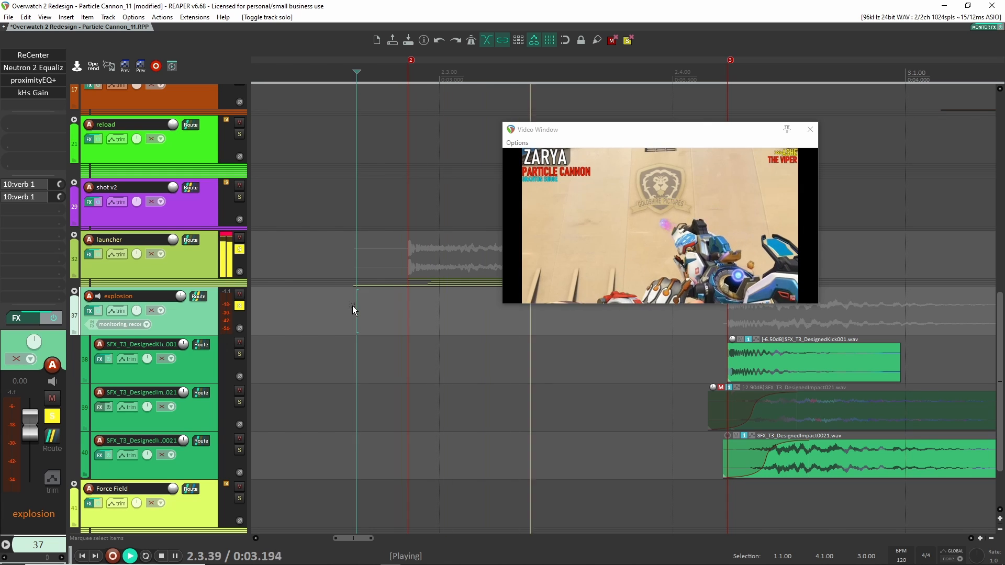
key("space")
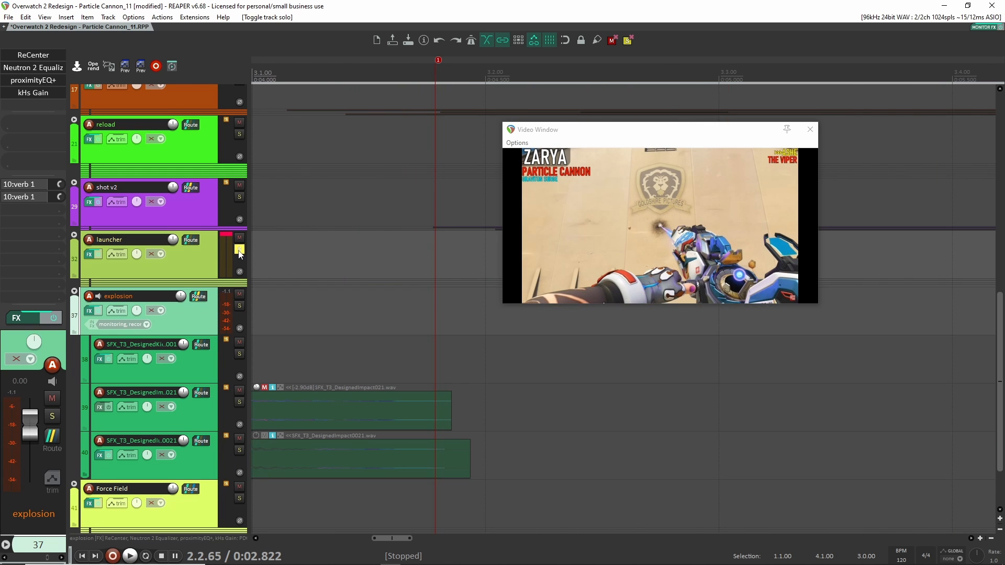
Solo only the shot v2 folder, expand its layers, and place the edit cursor just before the shot
scroll(399, 400, "down", 5)
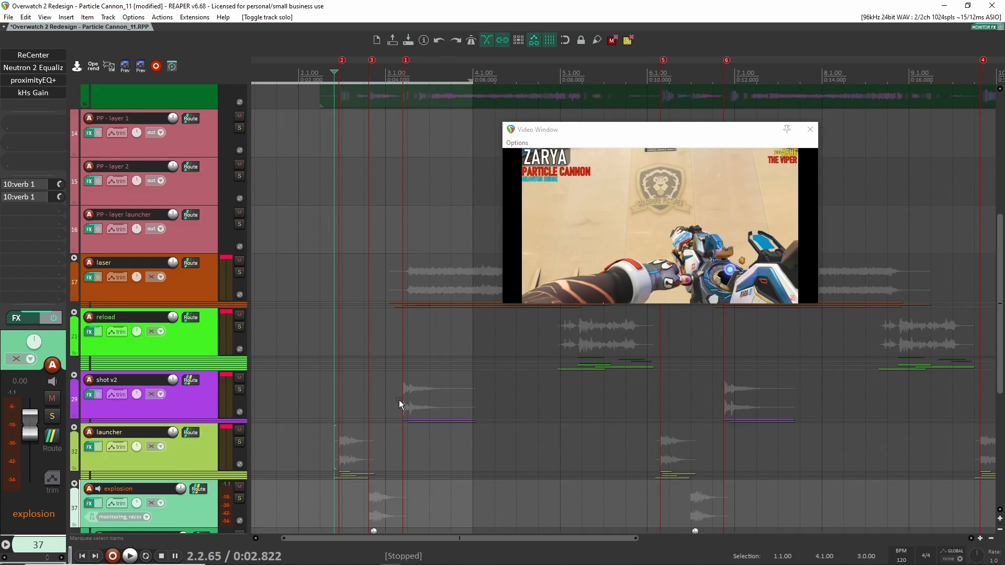
left_click(239, 389)
left_click(74, 375)
scroll(398, 331, "up", 3)
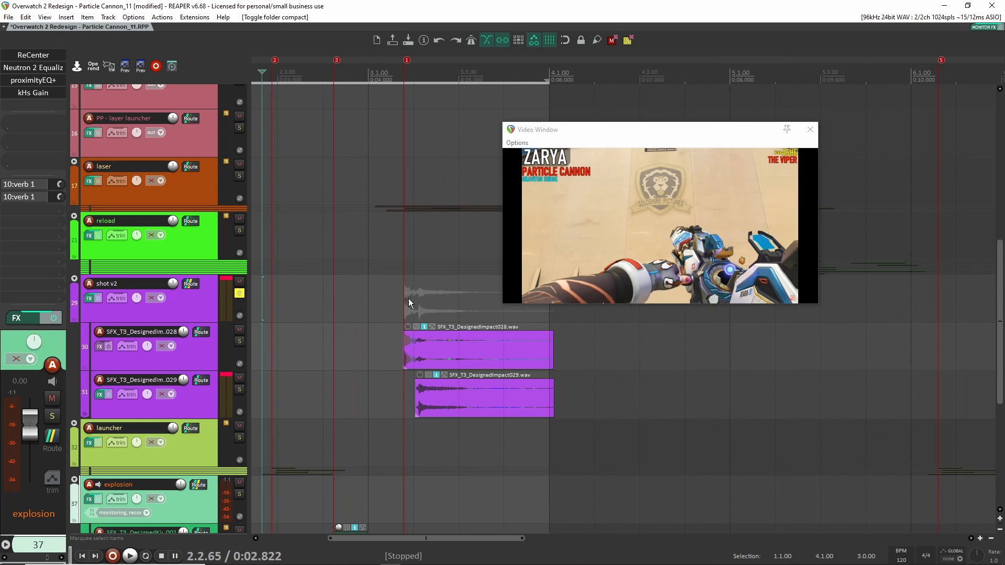
scroll(408, 299, "up", 1)
left_click(388, 299)
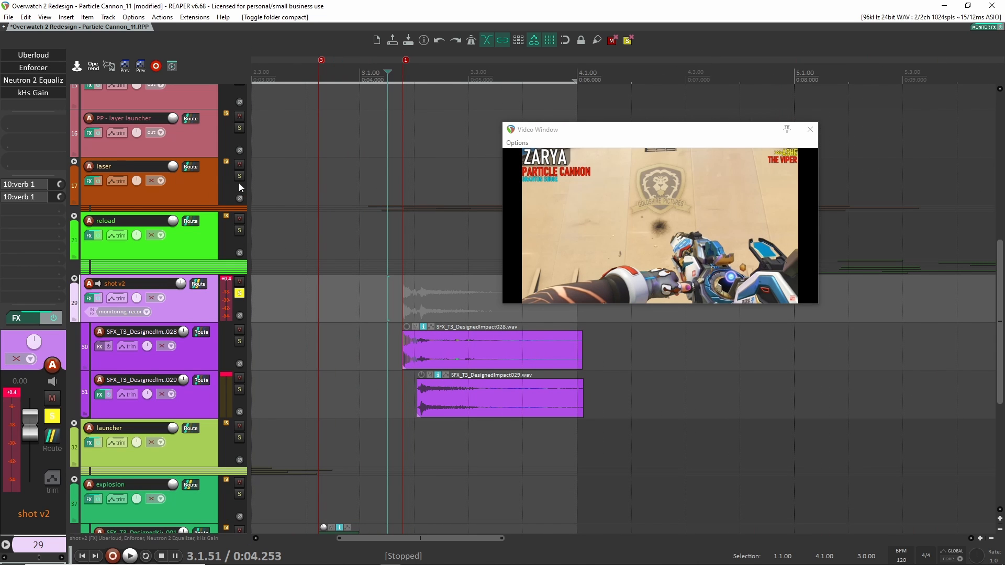
Play the soloed shot v2 folder several times, starting from different points before the shot
left_click(396, 309)
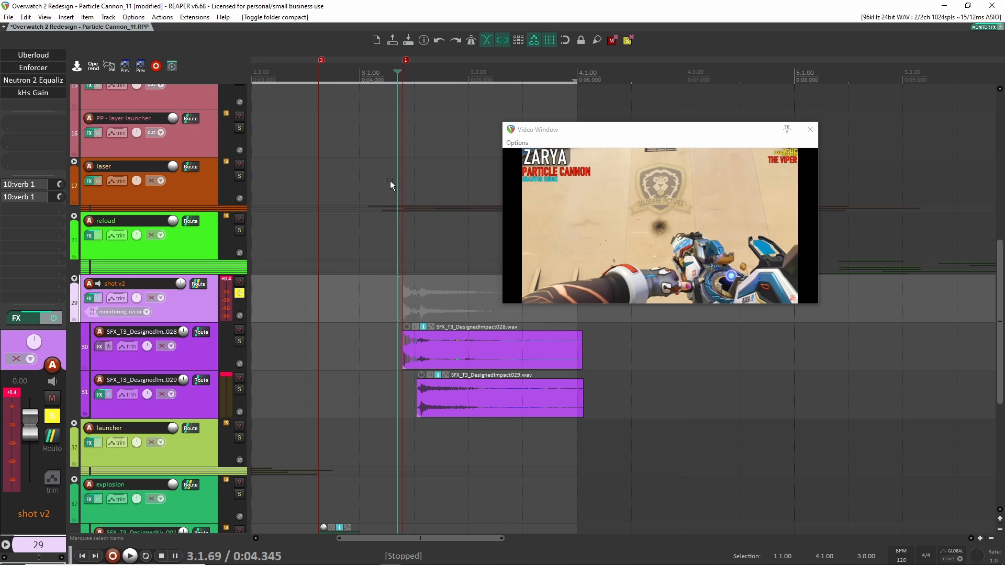
key("space")
key("space")
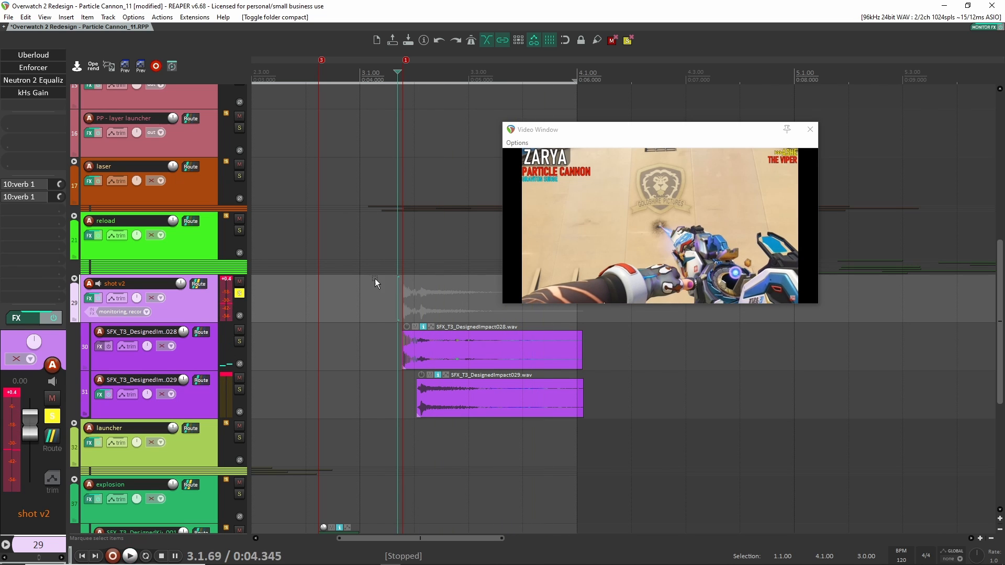
left_click(374, 278)
key("space")
key("space")
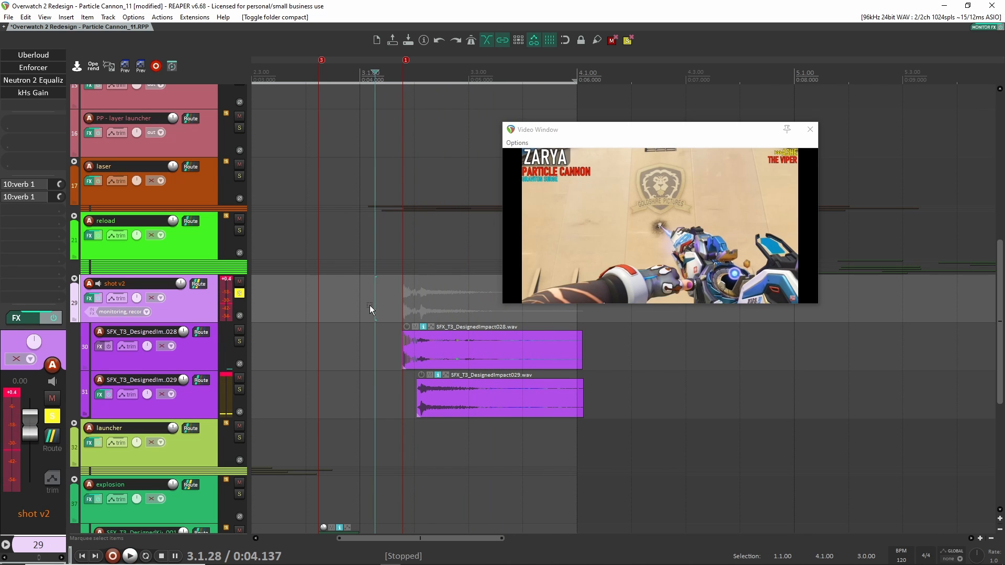
left_click(326, 306)
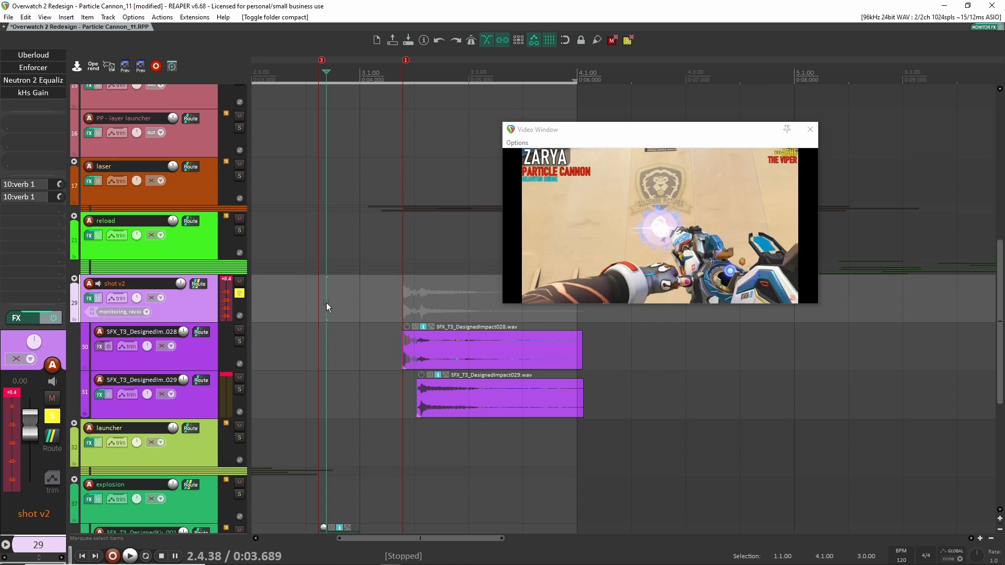
key("space")
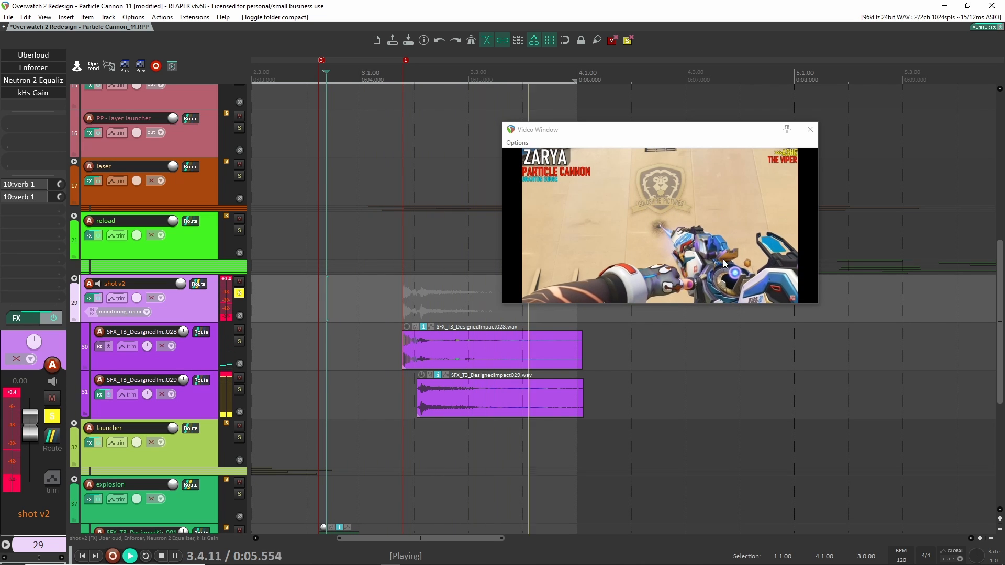
key("space")
Solo the SFX_T3_DesignedImpact028 layer and play it from just before the shot
left_click(203, 353)
scroll(253, 368, "up", 1)
scroll(262, 369, "up", 1)
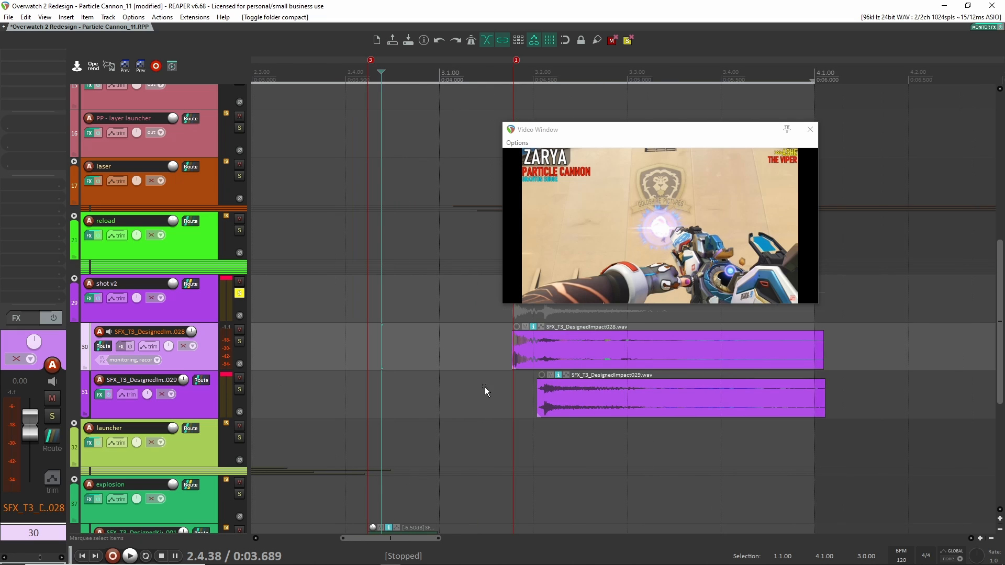
scroll(511, 386, "up", 1)
left_click(240, 327)
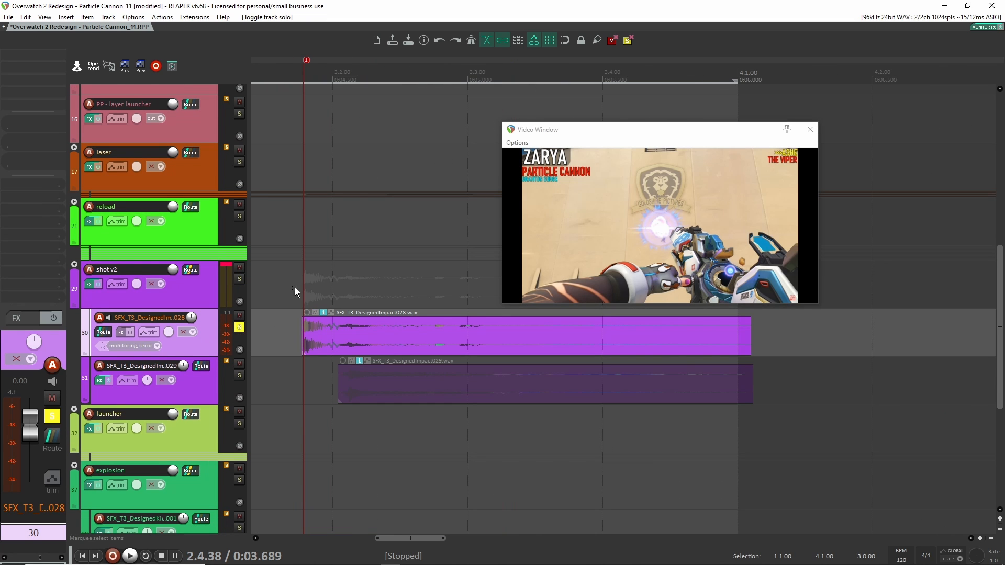
left_click(375, 307)
key("space")
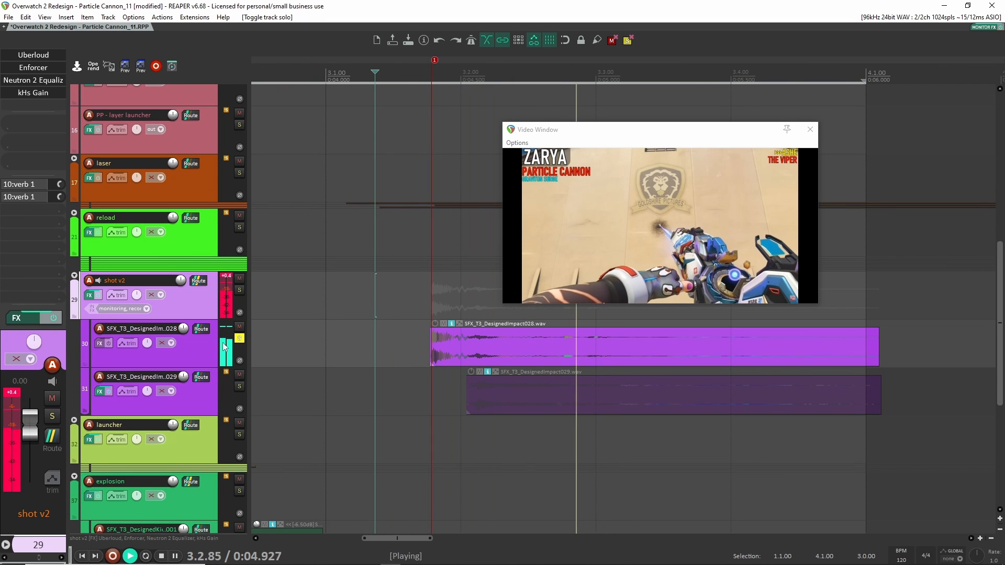
key("space")
Switch the solo to the SFX_T3_DesignedImpact029 layer, play it, and unsolo it
key("Down")
key("Down")
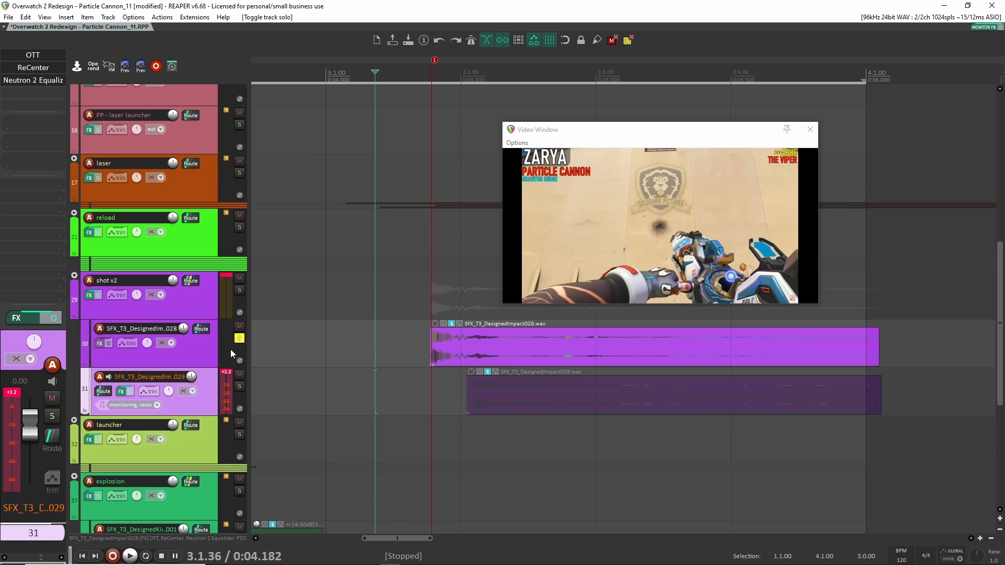
left_click(239, 338)
left_click(239, 386)
key("space")
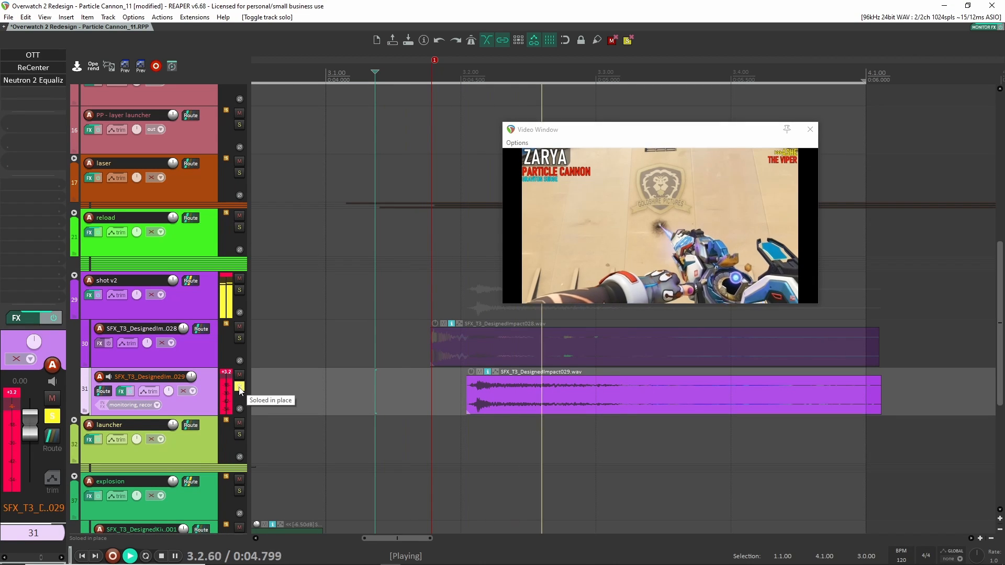
key("space")
left_click(239, 386)
Bypass all plug-ins on the shot v2 folder and on its SFX_T3_DesignedImpact029 layer
left_click(203, 297)
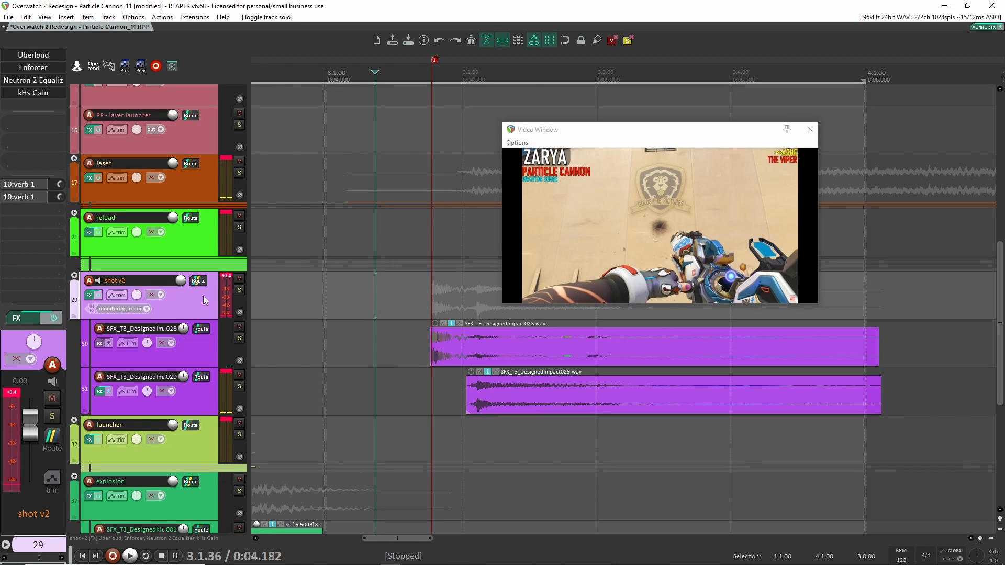
left_click(30, 93, "shift")
left_click(33, 80, "shift")
left_click(34, 67, "shift")
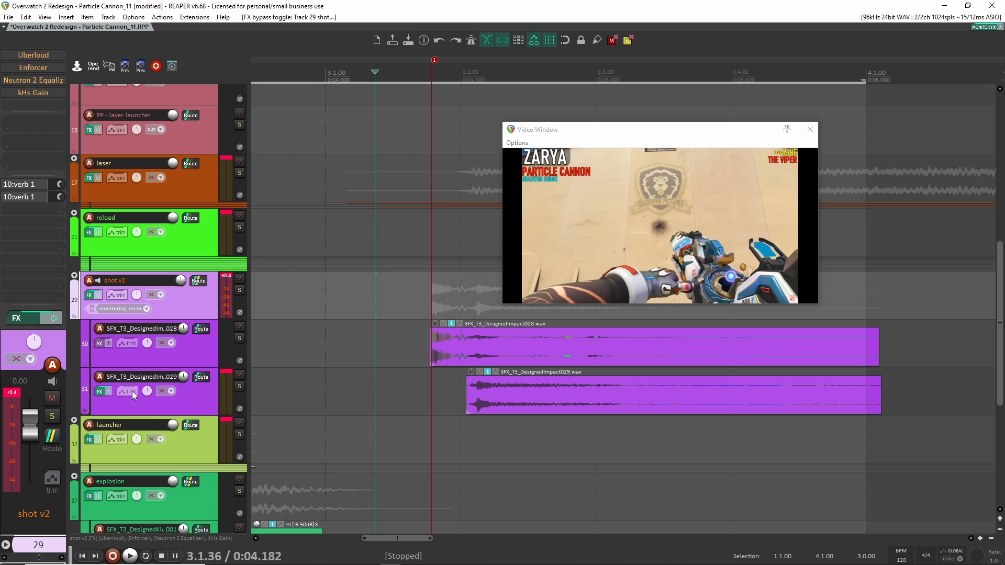
left_click(192, 390)
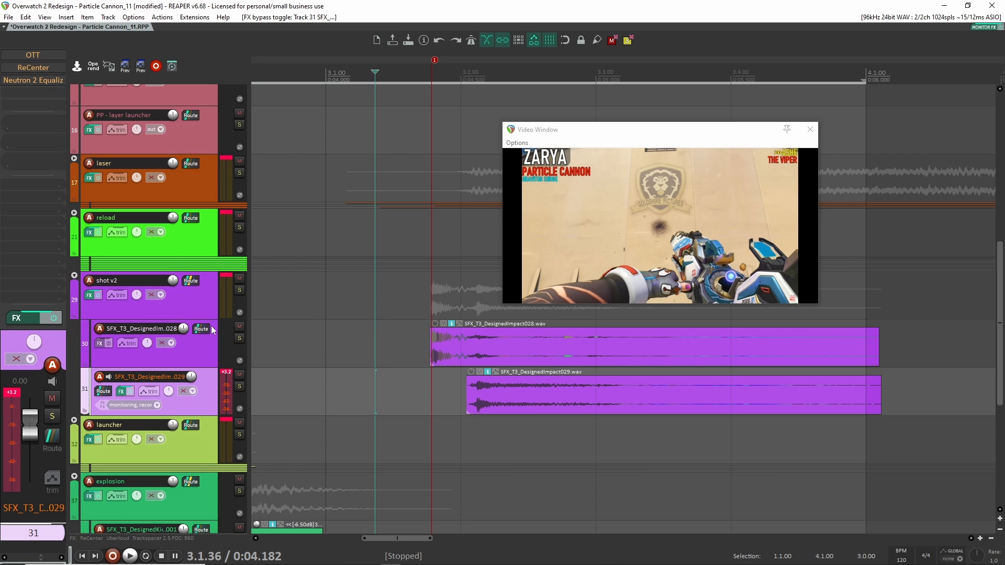
Solo the SFX_T3_DesignedImpact028 layer, play it twice without the folder's processing, and unsolo it
left_click(239, 338)
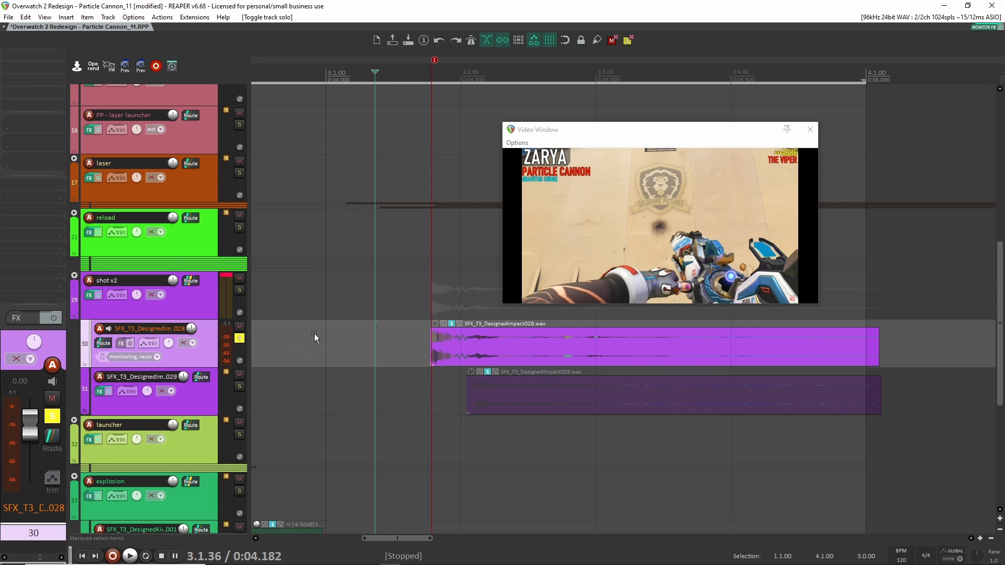
key("space")
key("space")
key("space")
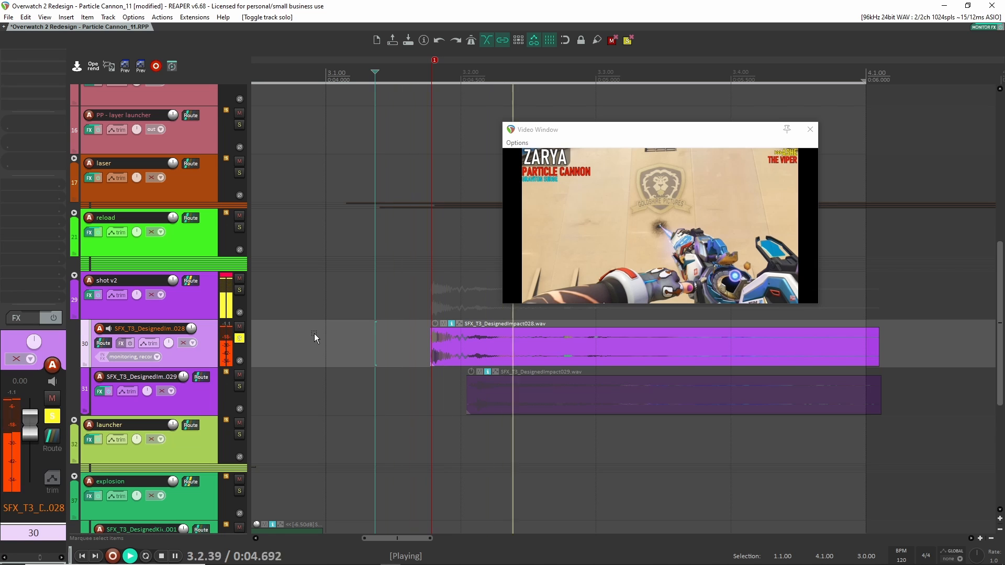
key("space")
left_click(239, 338)
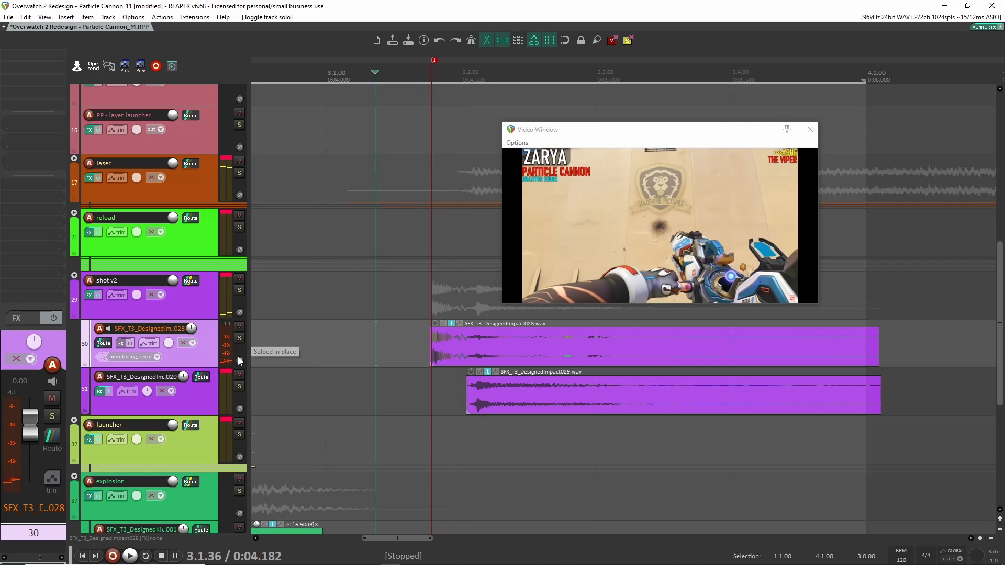
Solo the SFX_T3_DesignedImpact029 layer and play it with its plug-ins bypassed
left_click(231, 387)
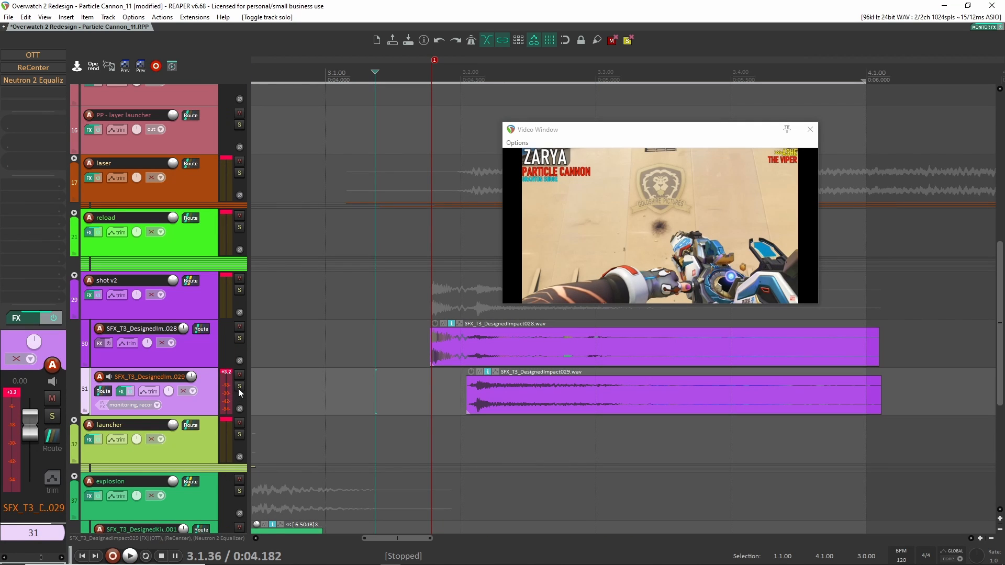
left_click(239, 387)
key("space")
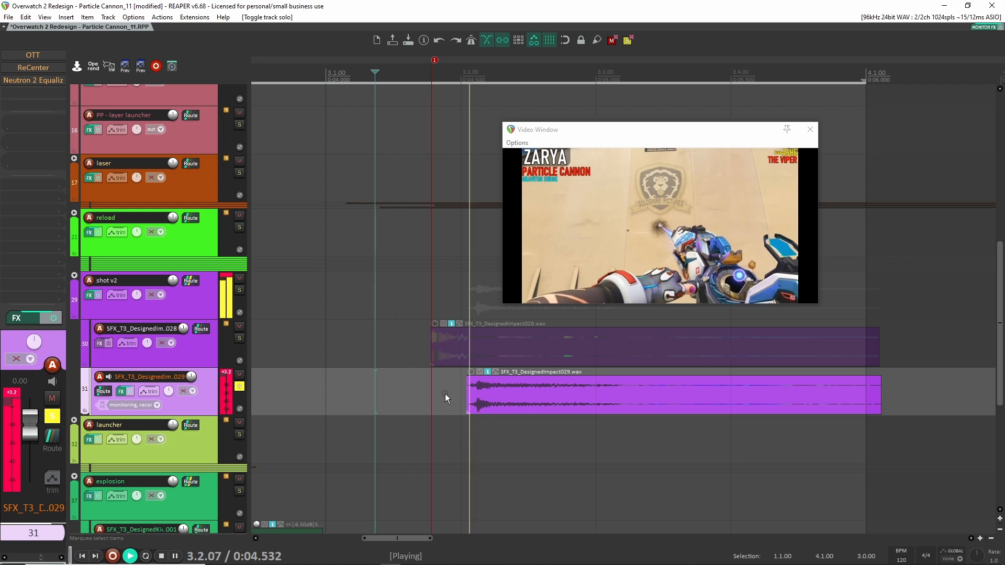
key("space")
Re-enable OTT on the SFX_T3_DesignedImpact029 layer and open its window beside the track controls
left_click(516, 335)
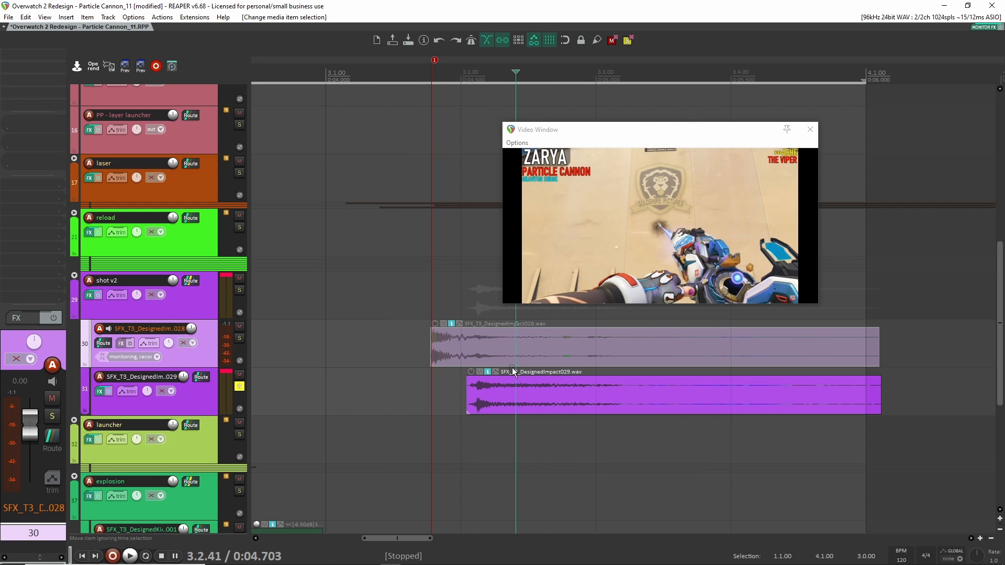
left_click(492, 409)
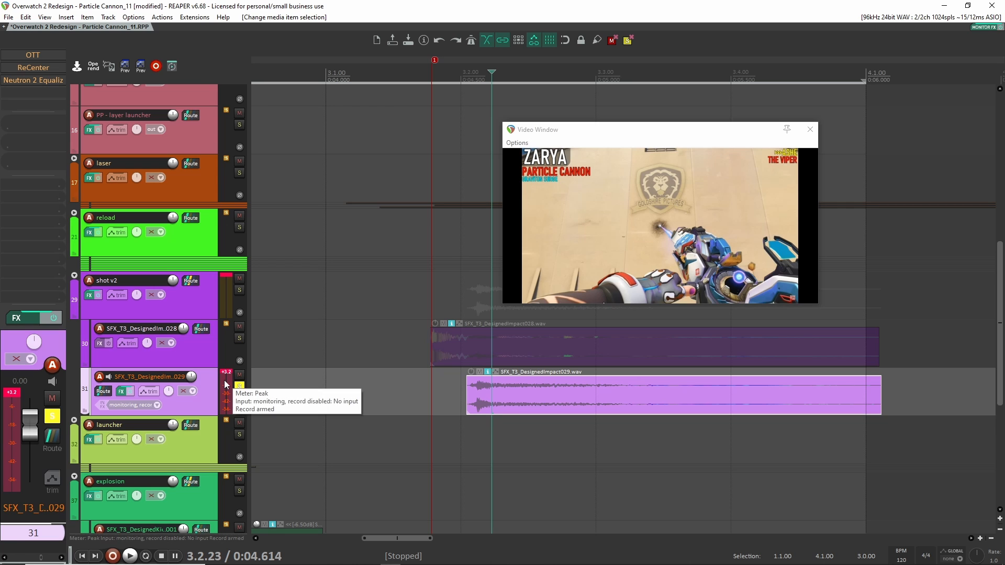
left_click(43, 56, "shift")
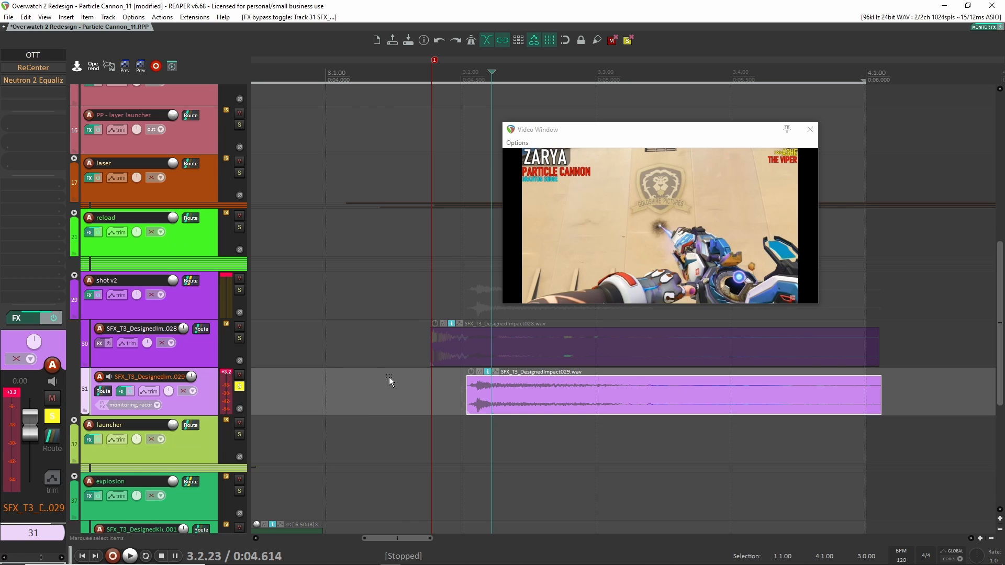
left_click(33, 55)
left_click_drag(52, 34, 276, 95)
Compare the soloed layer with OTT enabled and bypassed, leave it enabled, and close its window
left_click(382, 388)
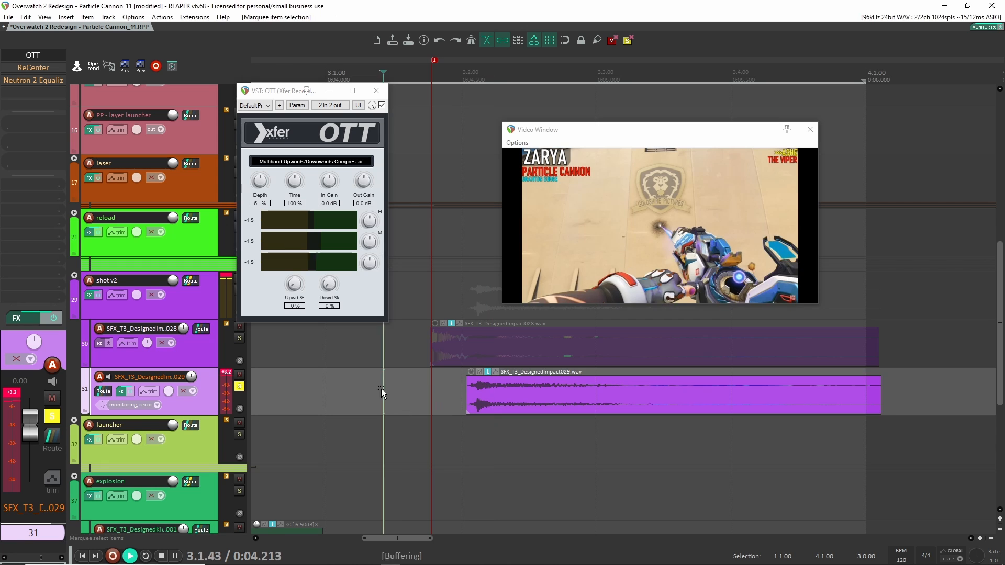
key("space")
left_click(382, 105)
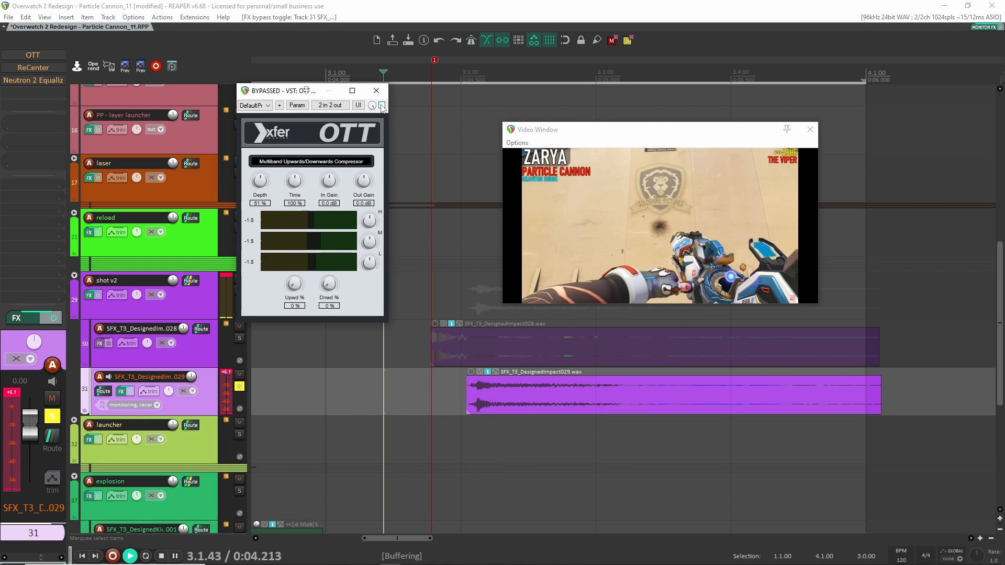
key("space")
left_click(382, 105)
key("space")
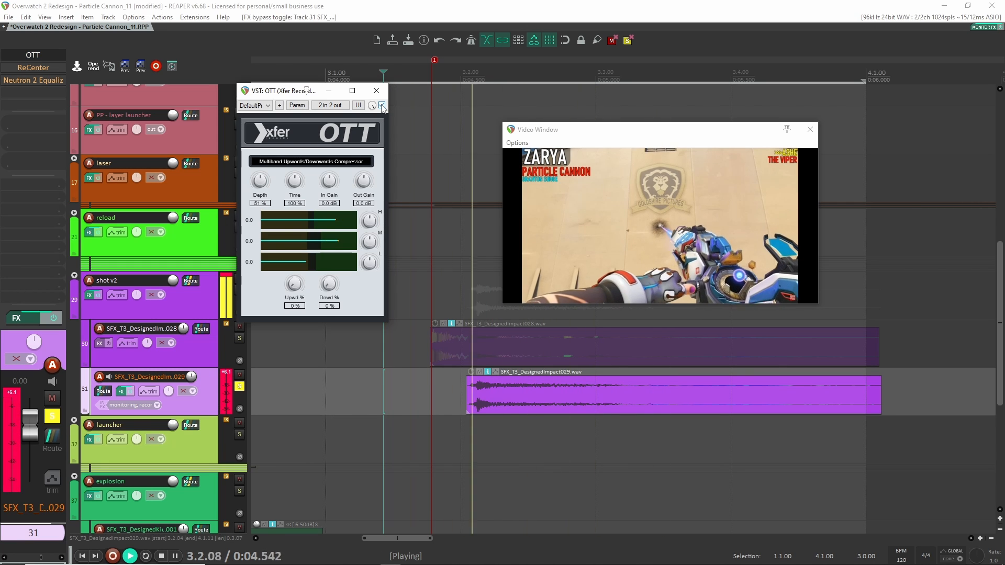
key("space")
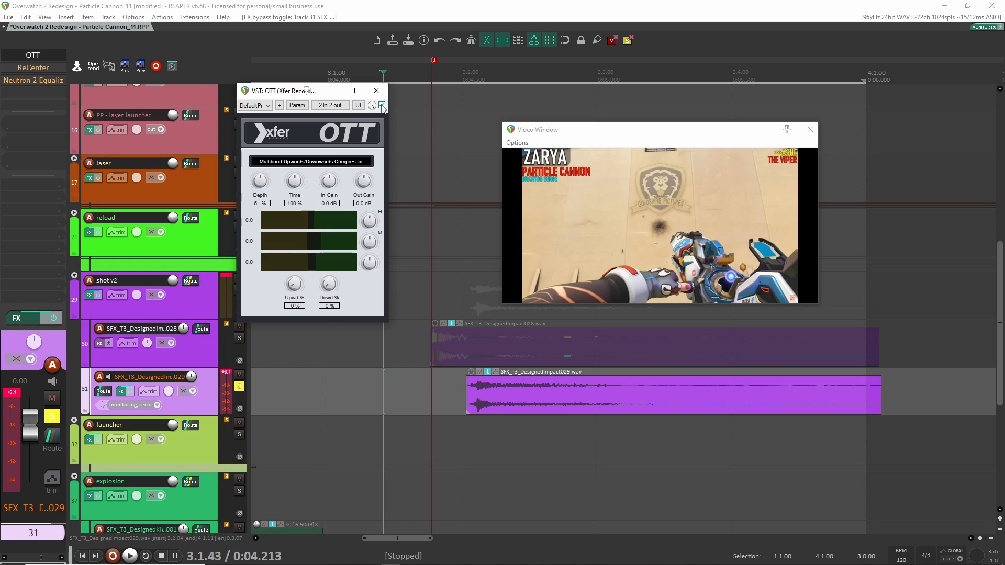
left_click_drag(261, 183, 264, 192)
key("Escape")
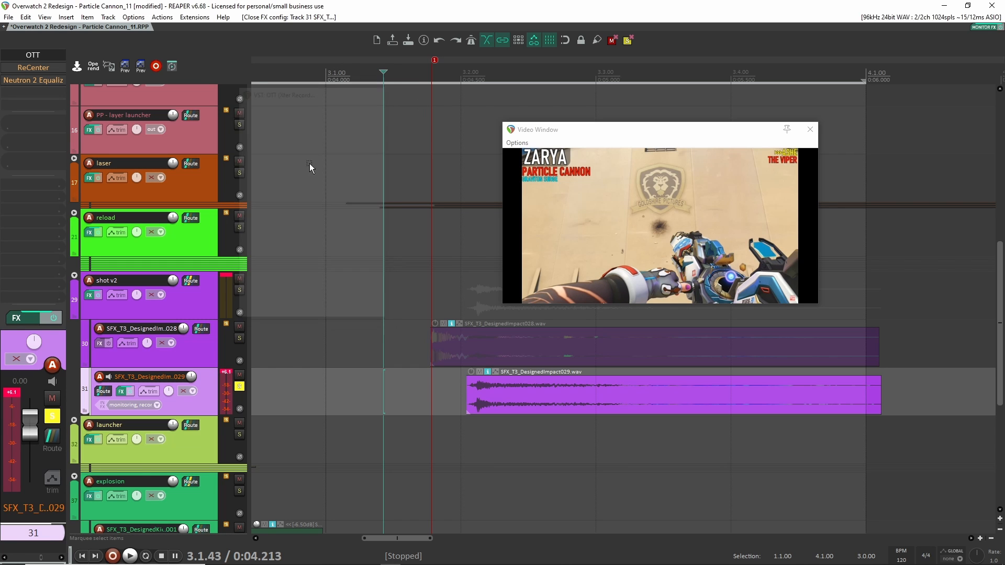
Re-enable ReCenter on the SFX_T3_DesignedImpact029 layer and play the sound with its window open
left_click(23, 66)
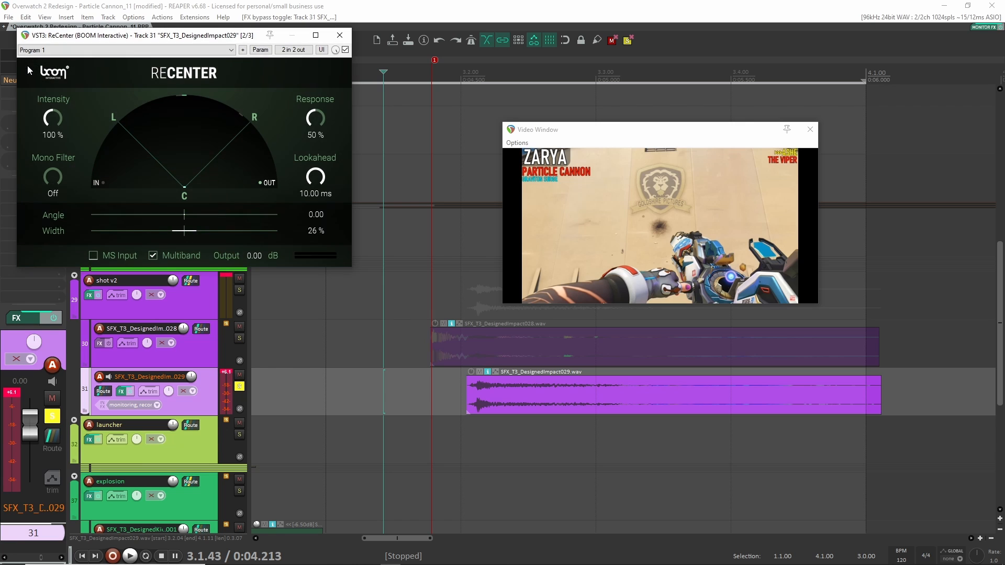
left_click_drag(190, 43, 308, 87)
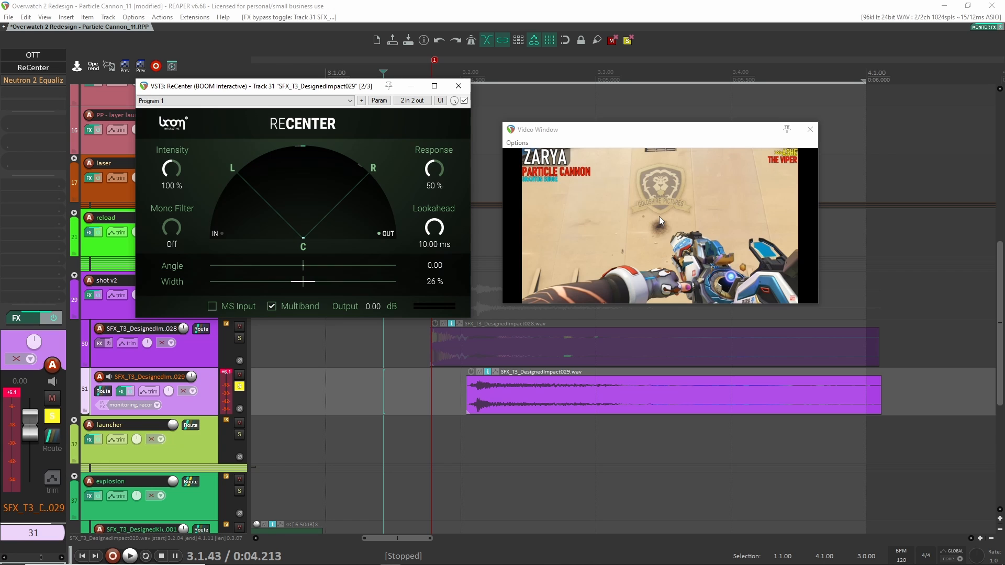
key("space")
key("space")
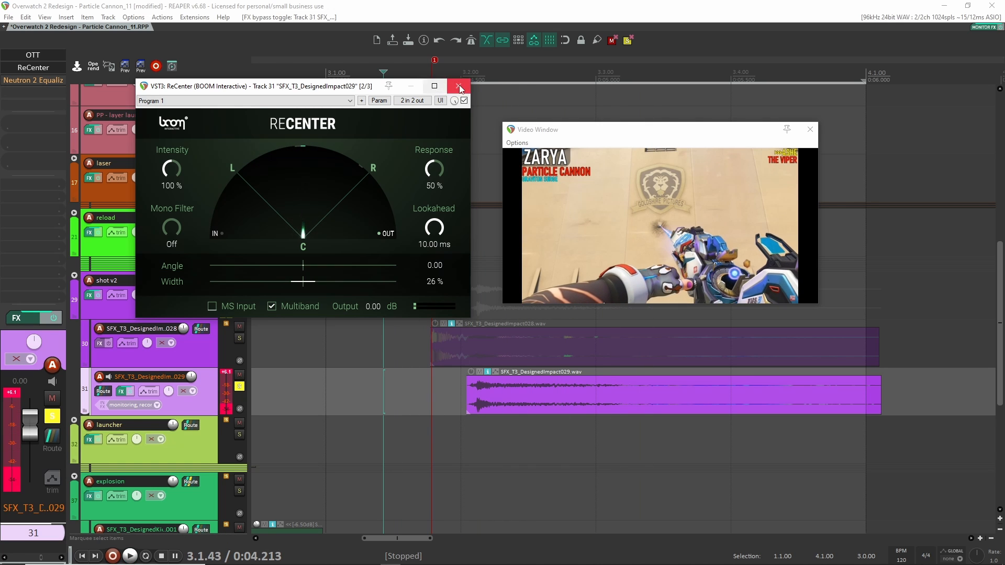
left_click(460, 88)
Re-enable Neutron 2 Equalizer on the same layer and compare playback with it enabled and bypassed, leaving it enabled
left_click(30, 81)
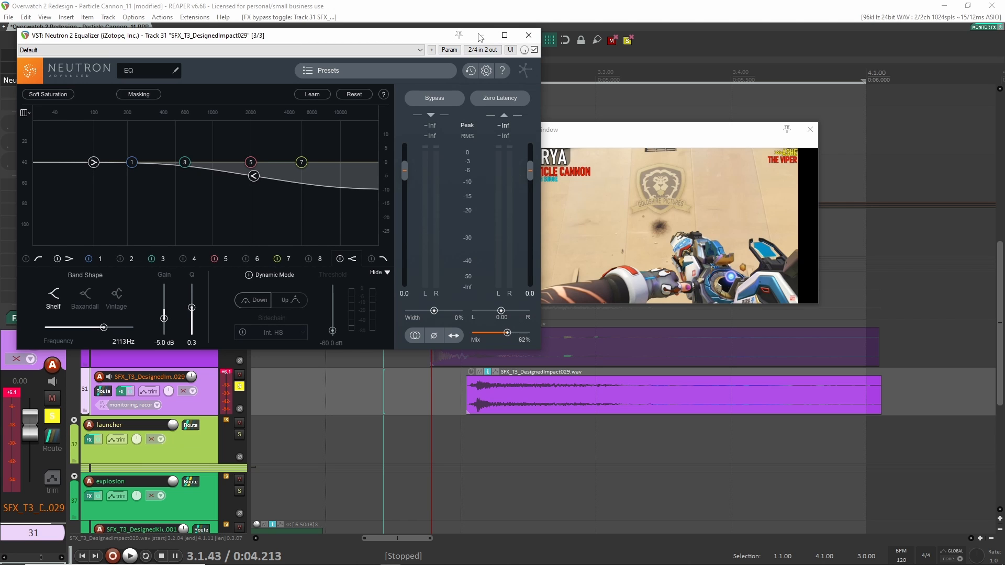
key("space")
key("space")
left_click(534, 50)
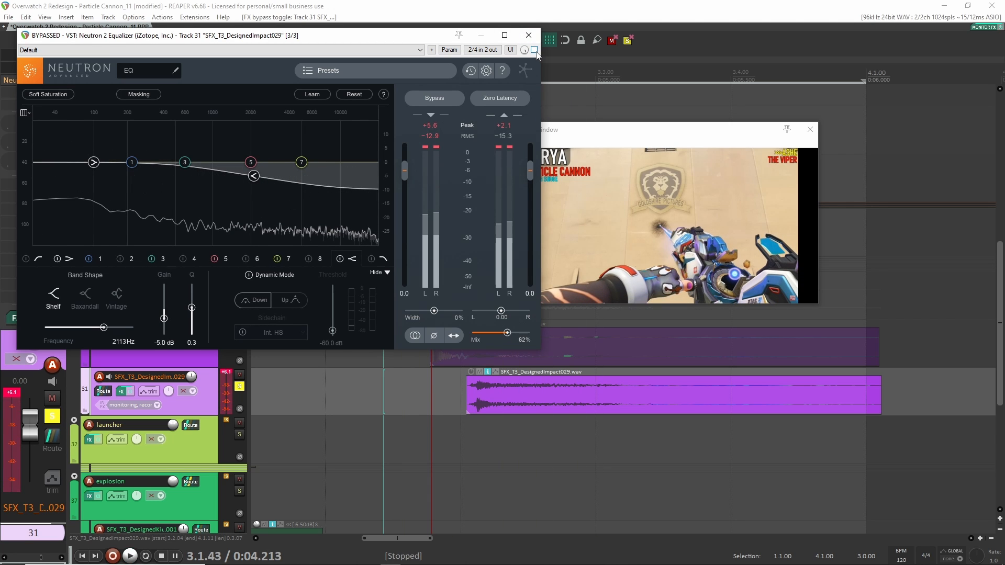
key("space")
key("space")
left_click(533, 49)
key("space")
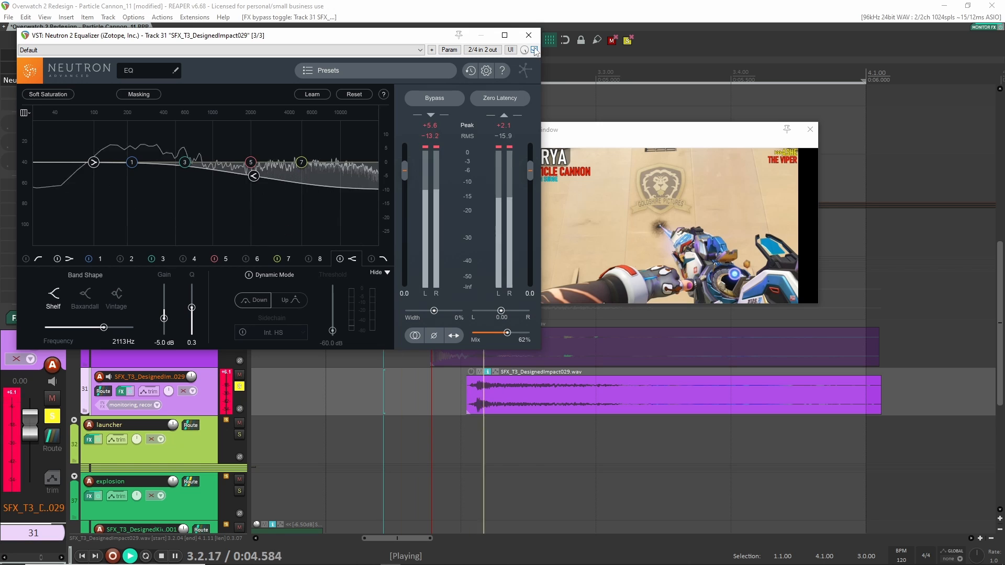
key("Escape")
key("space")
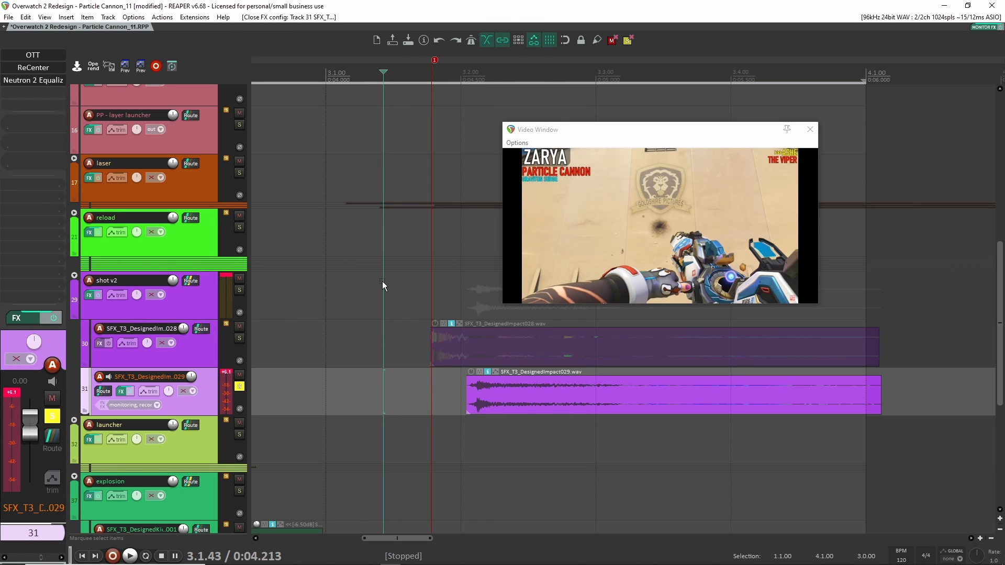
Solo the SFX_T3_DesignedImpact028 layer alongside the 029 layer, play both together, and clear the solo
left_click(239, 338)
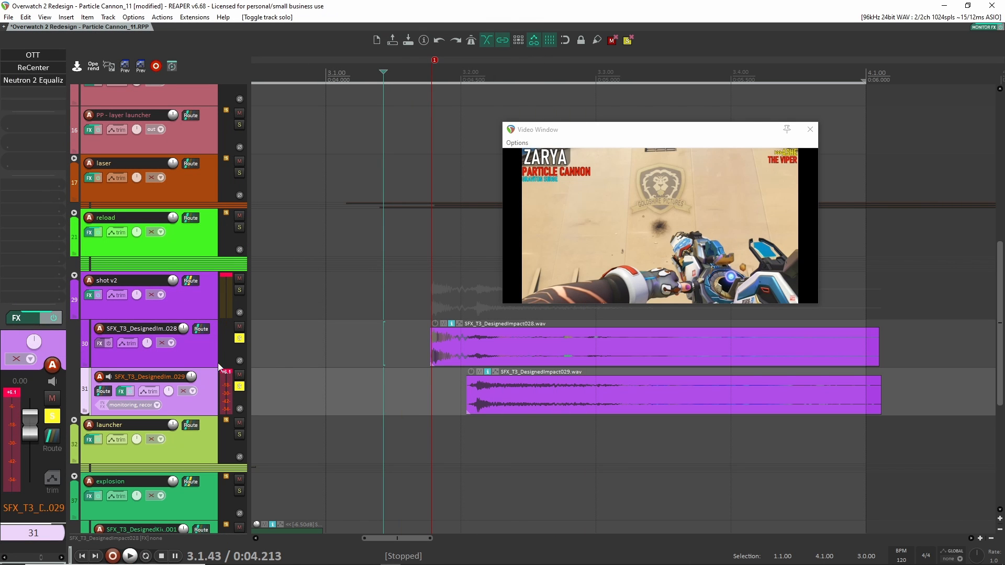
key("space")
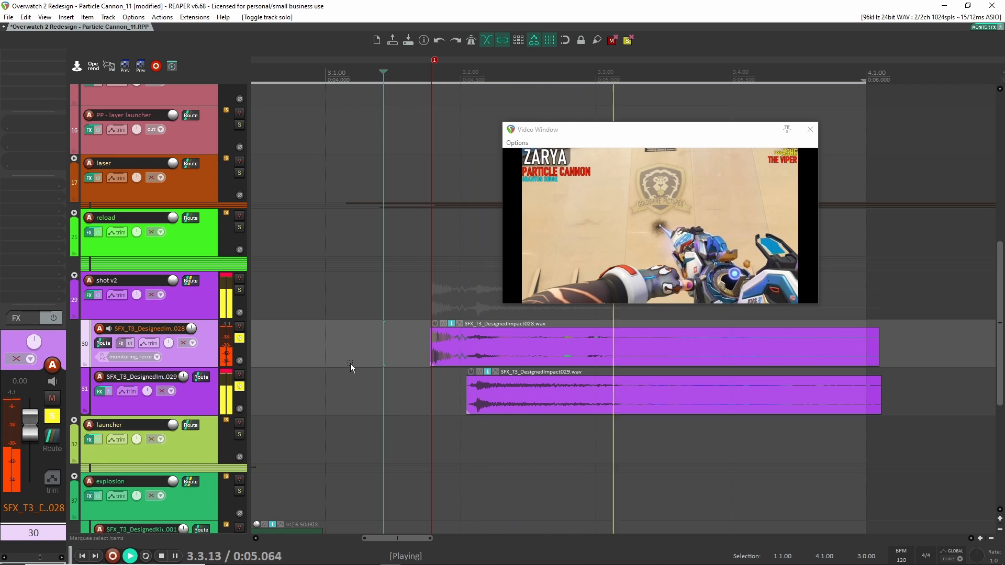
key("space")
left_click(315, 359)
key("space")
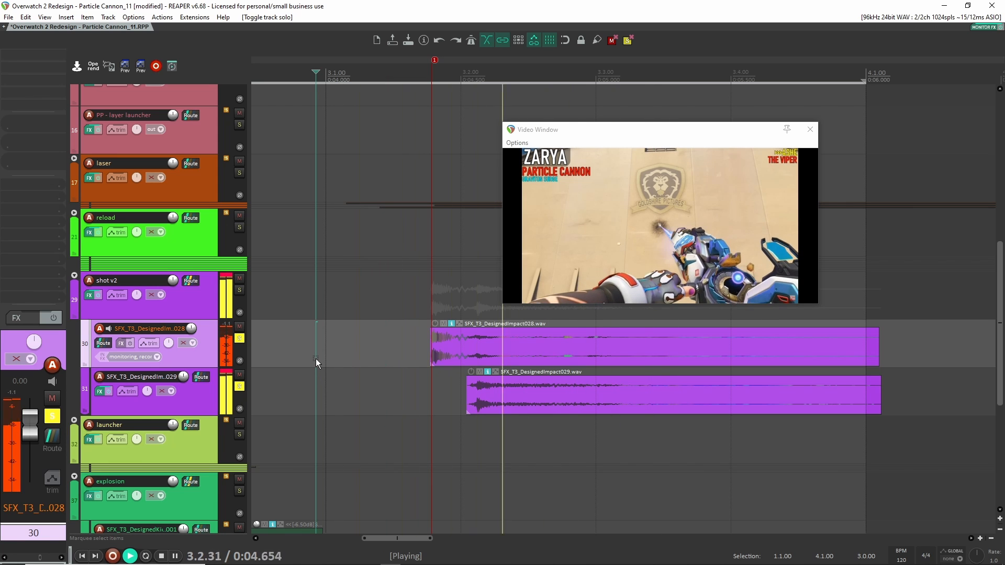
key("space")
left_click(240, 338)
Solo the shot v2 folder, re-enable Uberloud on it, and play the sound with the plug-in window open
left_click(239, 290)
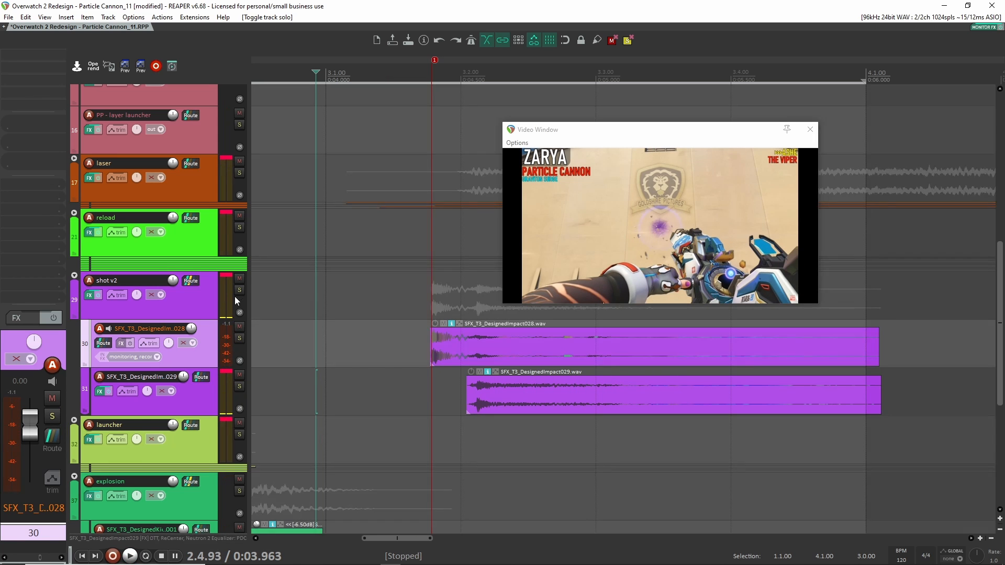
left_click(203, 309)
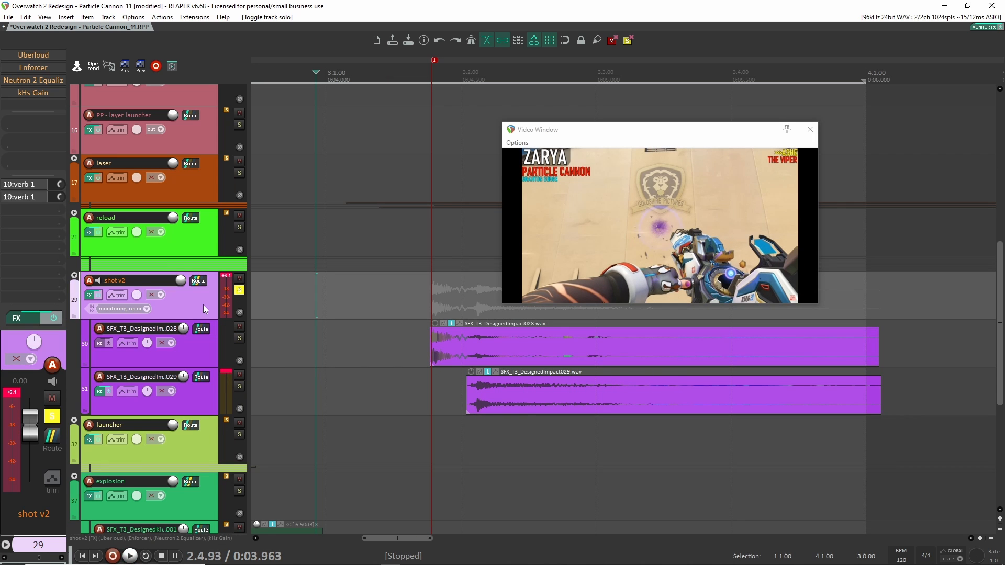
left_click(39, 58, "shift")
left_click(42, 55)
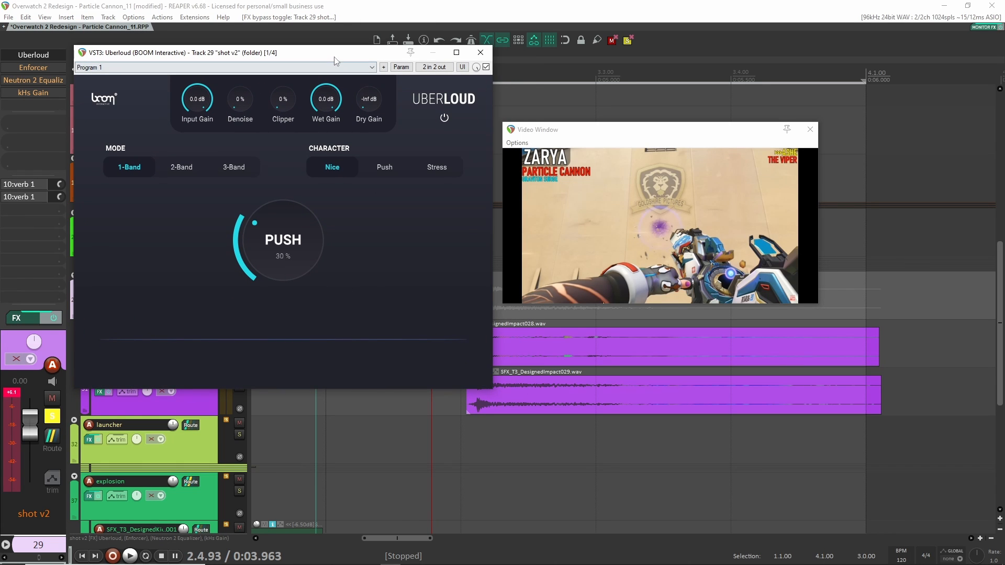
left_click_drag(335, 60, 278, 56)
key("space")
key("space")
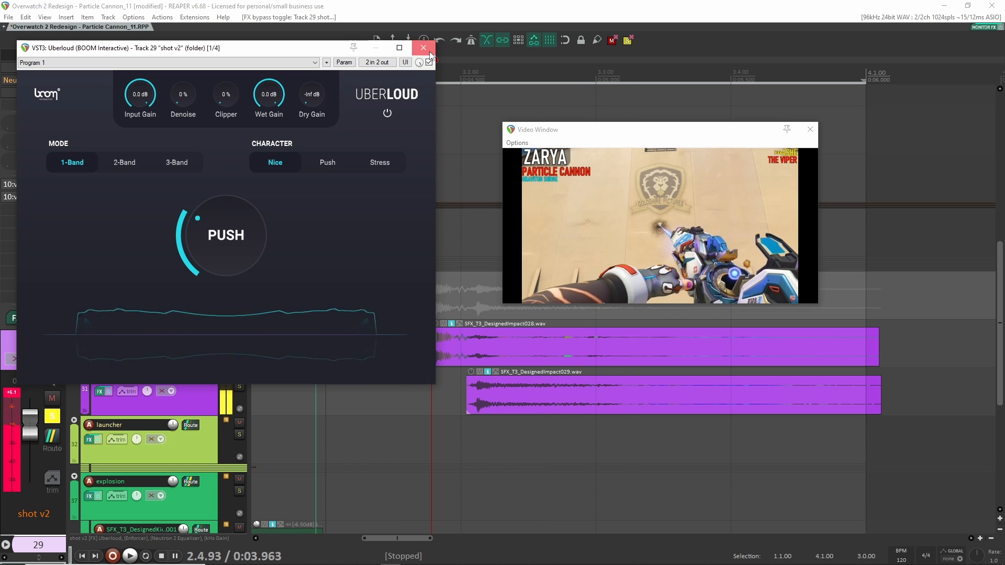
left_click(430, 53)
Re-enable Enforcer on the shot v2 folder, play the sound with its window open, and close the window
left_click(39, 68)
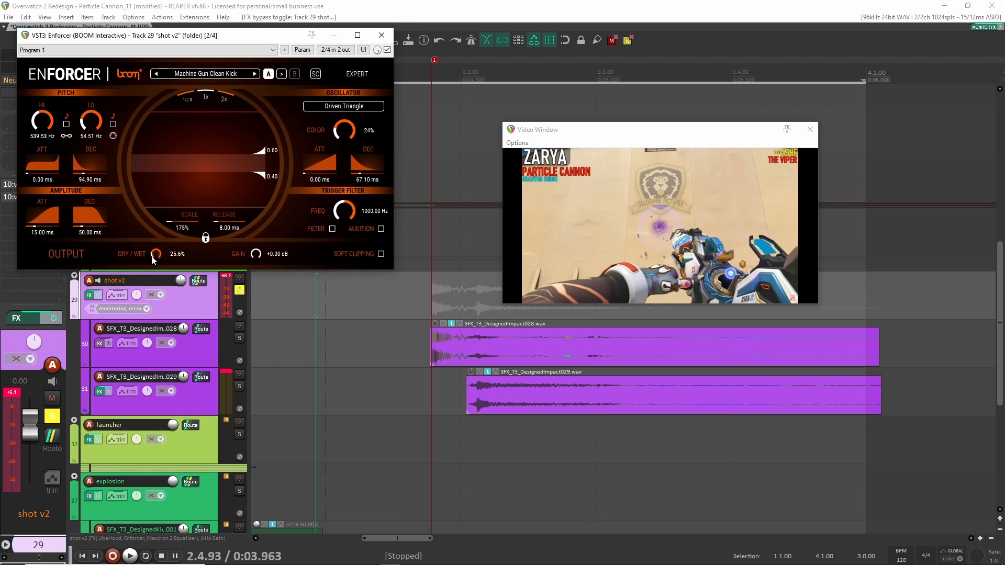
key("space")
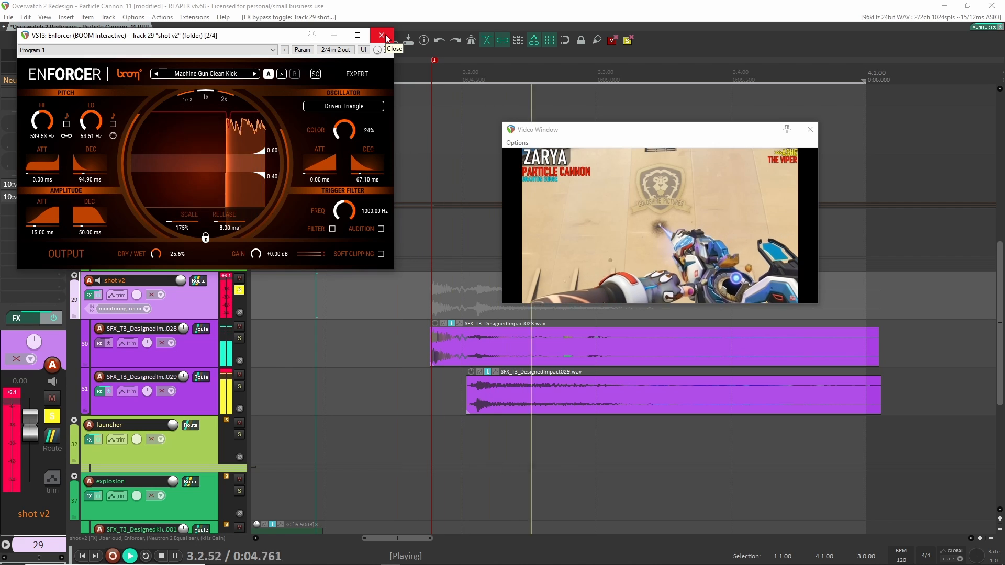
key("space")
key("space")
key("space")
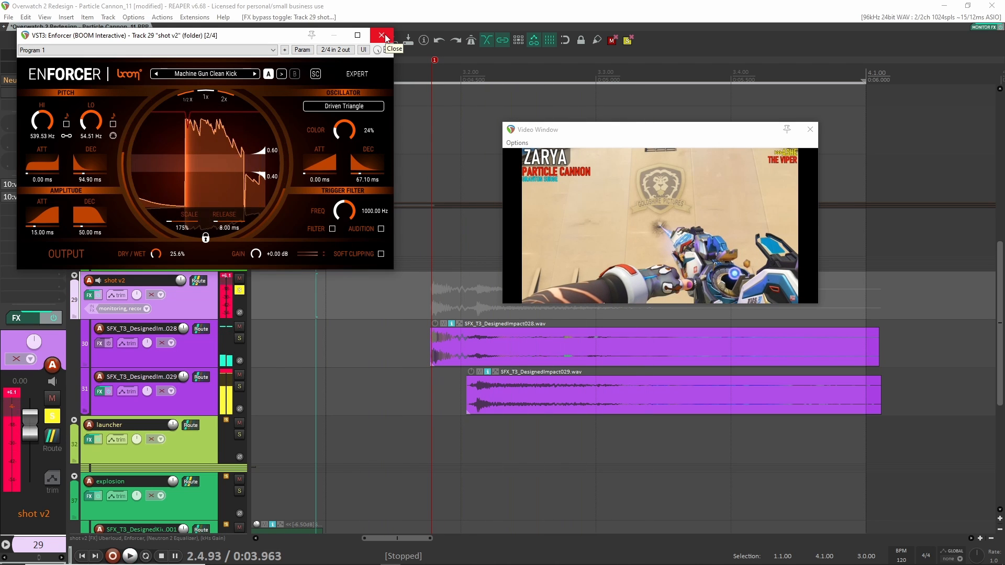
left_click(386, 37)
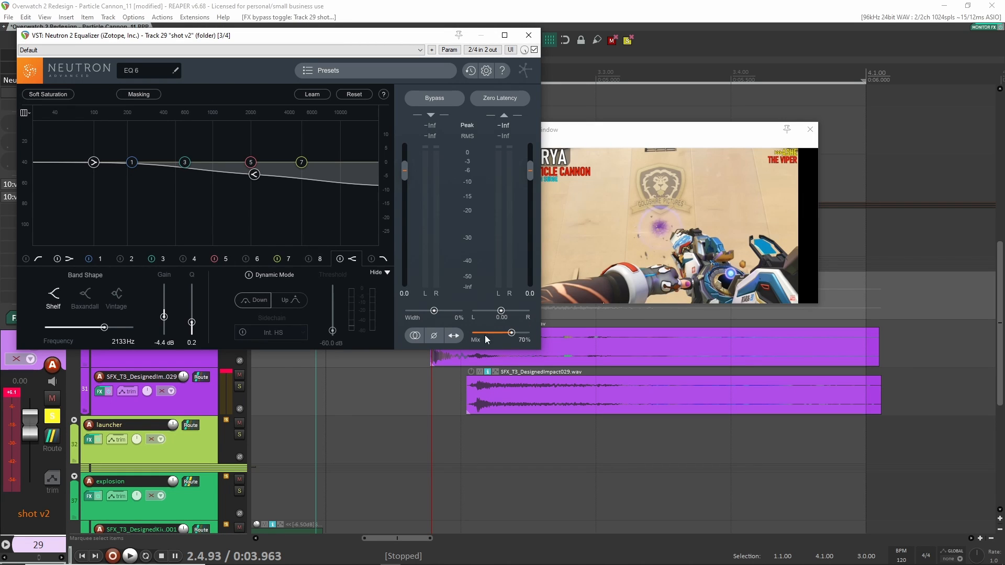
Play the shot v2 folder with Neutron 2 Equalizer open, toggle its bypass, leave it enabled, and close its window
key("space")
left_click(534, 50)
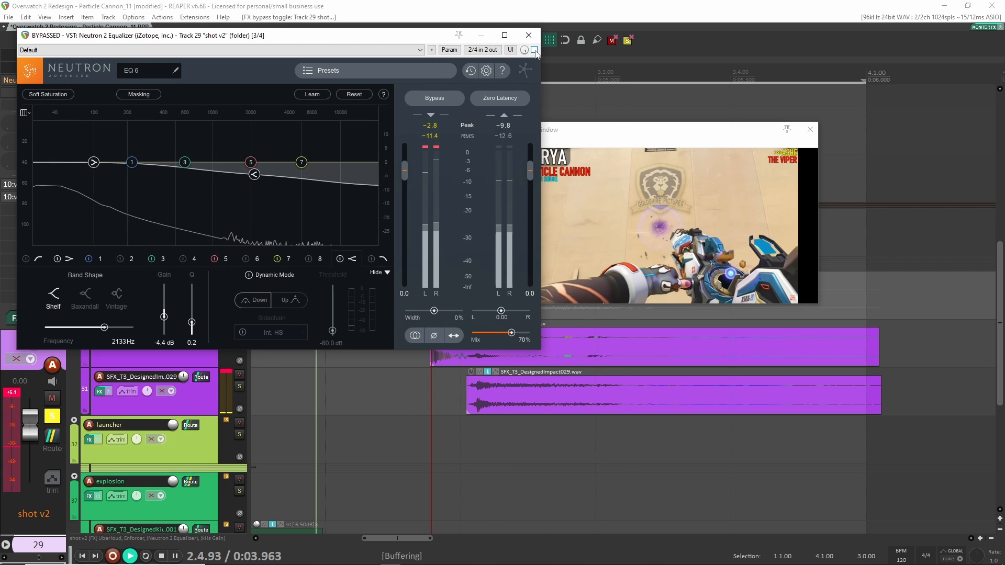
left_click(534, 51)
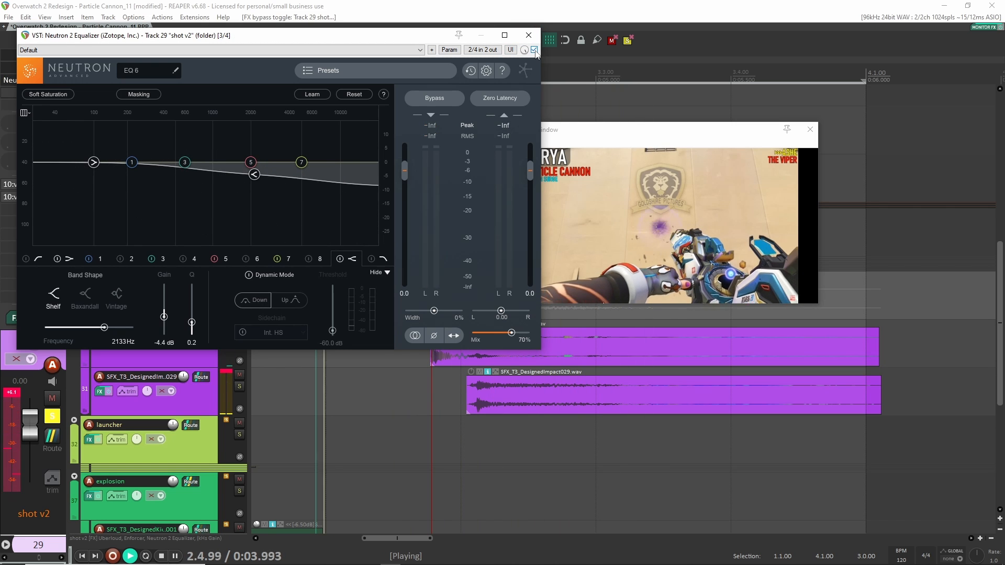
left_click(528, 35)
key("space")
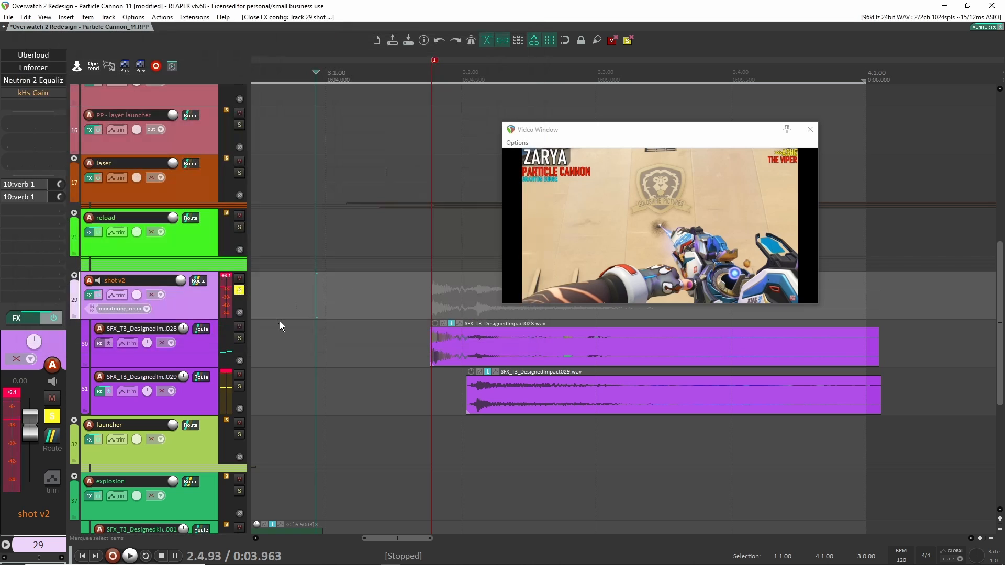
Re-enable kHs Gain on the shot v2 folder, inspect its gain setting, and close its window
left_click(33, 92)
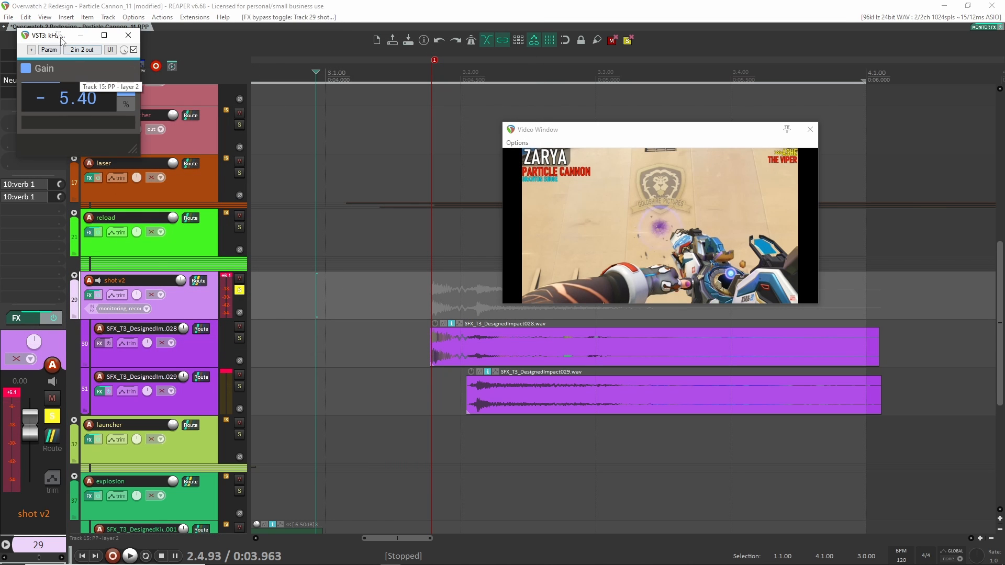
left_click(25, 36)
left_click(129, 89)
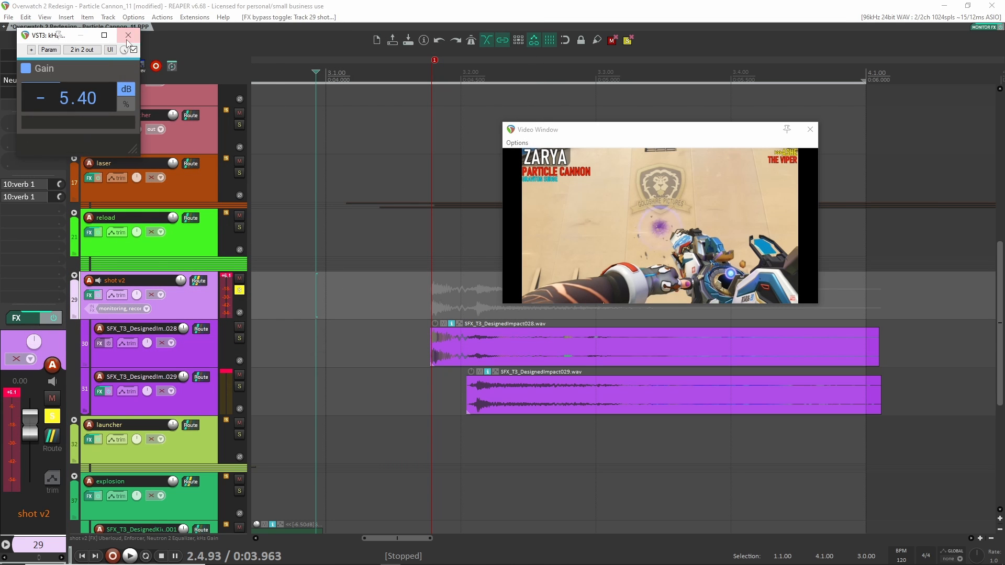
left_click(128, 35)
Play the soloed shot v2 folder through its full effect chain and clear its solo
key("space")
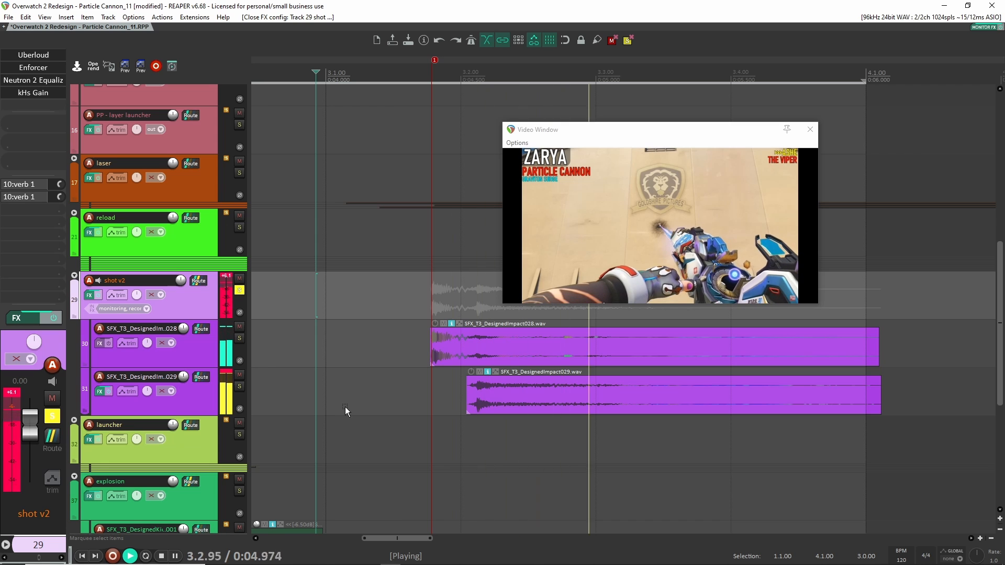
key("space")
key("space")
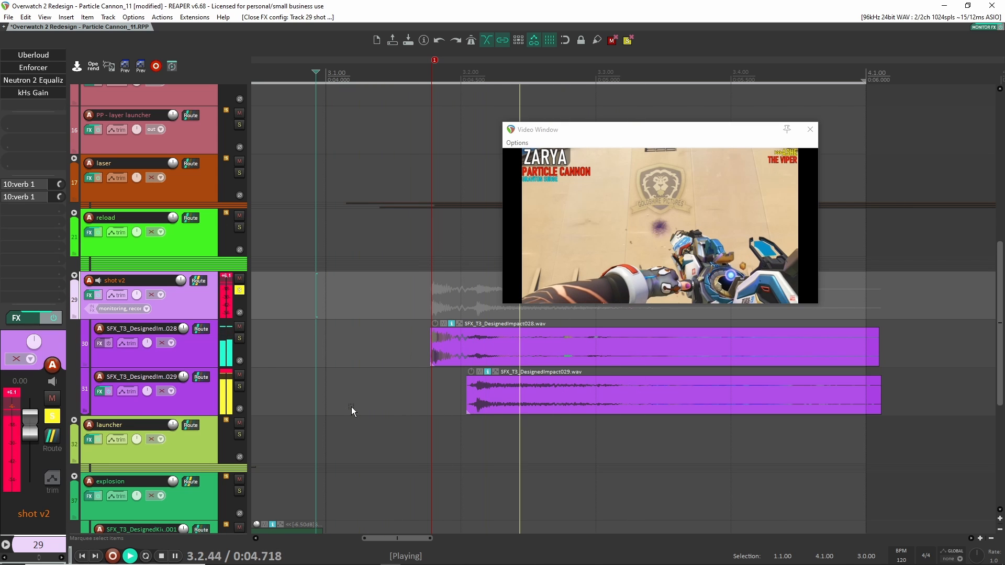
key("space")
left_click(239, 290)
Mute the AUX folder and play the soloed shot v2 folder without the reverb send
scroll(314, 324, "up", 8)
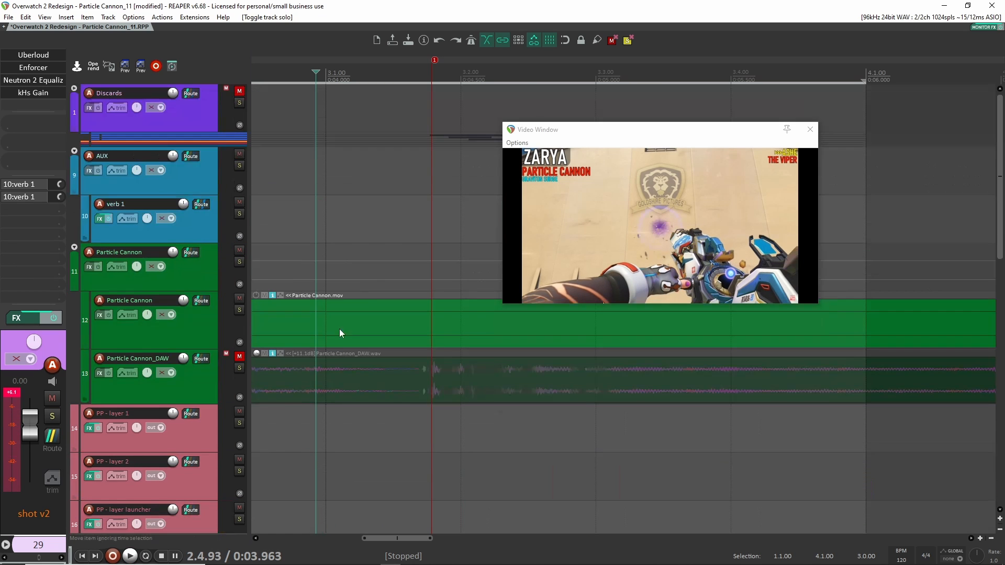
left_click(239, 154)
scroll(334, 335, "down", 3)
scroll(345, 335, "down", 12)
key("space")
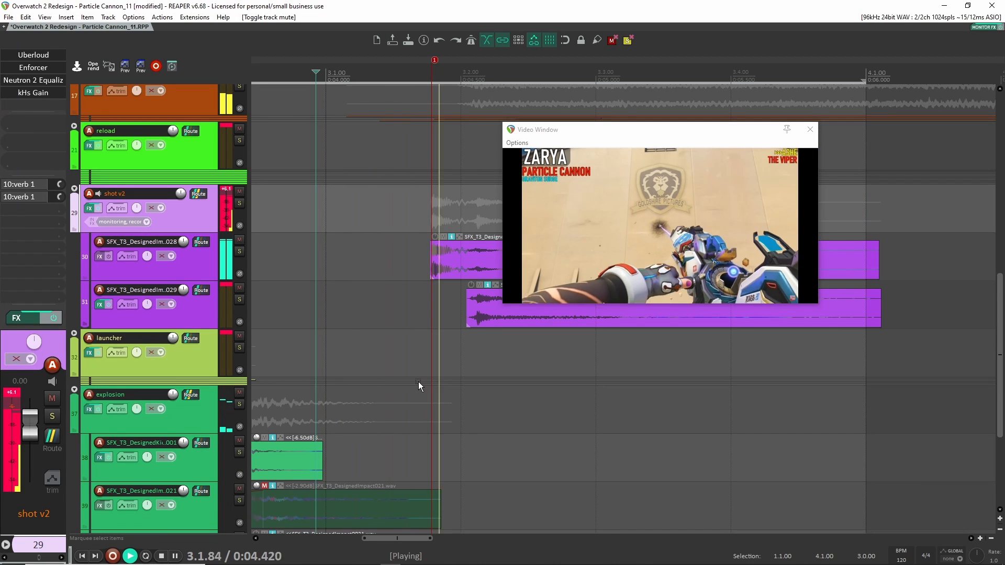
left_click(240, 203)
key("space")
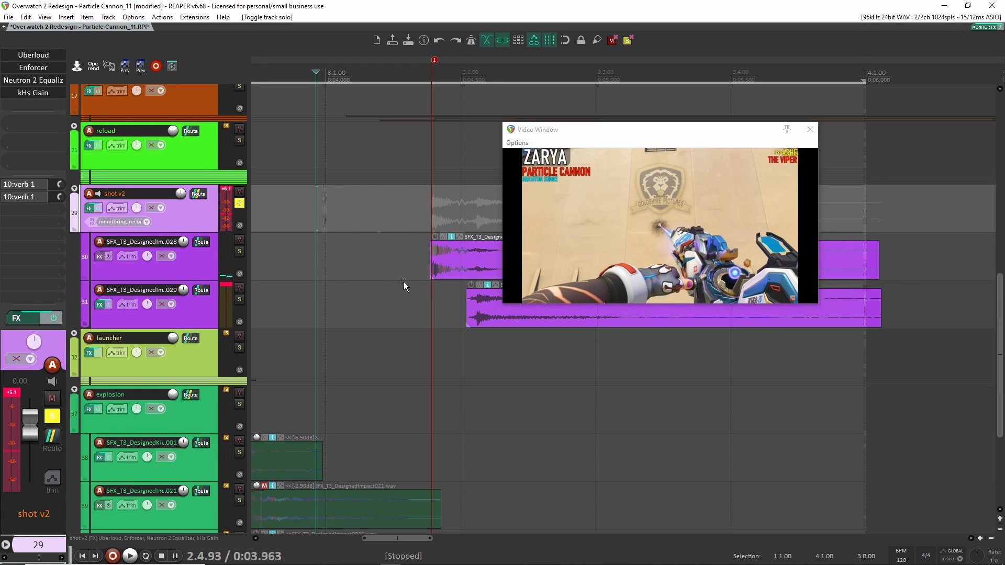
key("space")
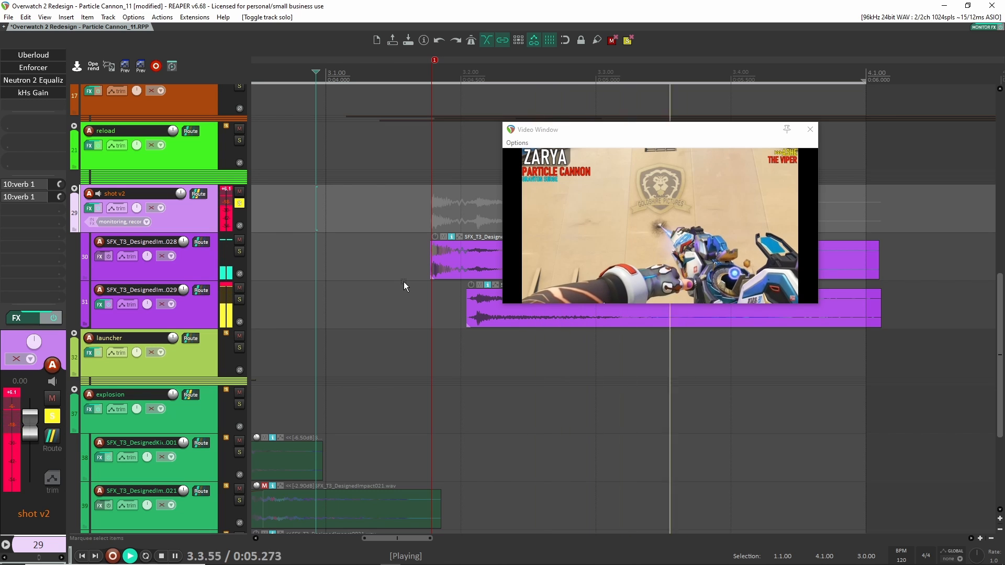
key("space")
key("space")
key("space")
Unmute the AUX folder and play the shot section with the reverb restored
scroll(340, 319, "up", 3)
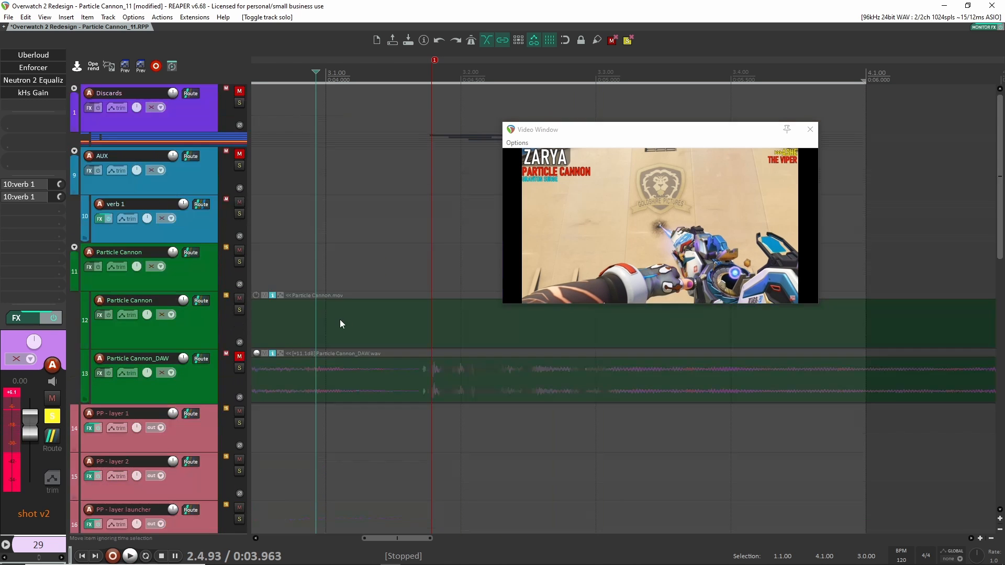
scroll(309, 351, "up", 10)
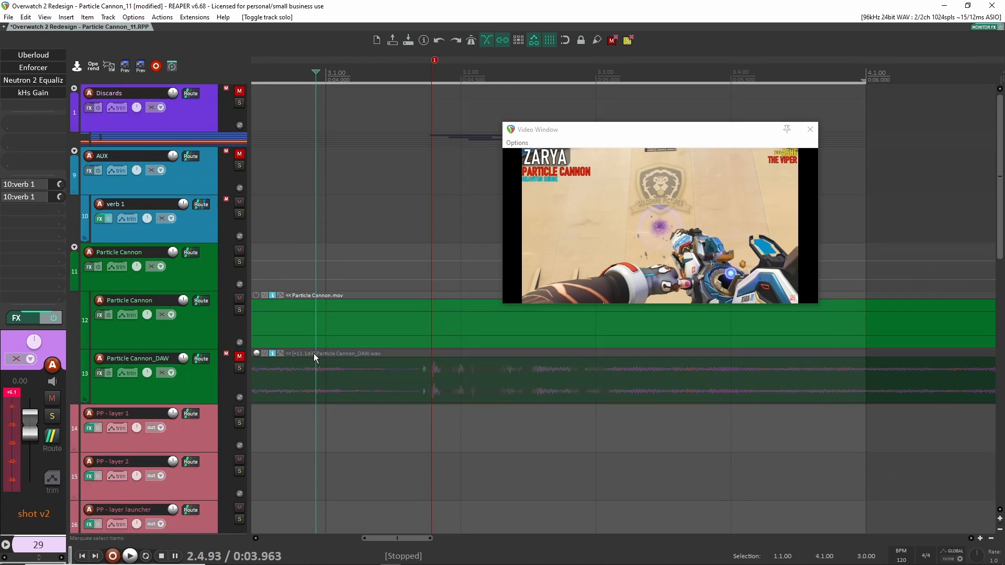
left_click(238, 154)
scroll(310, 221, "down", 10)
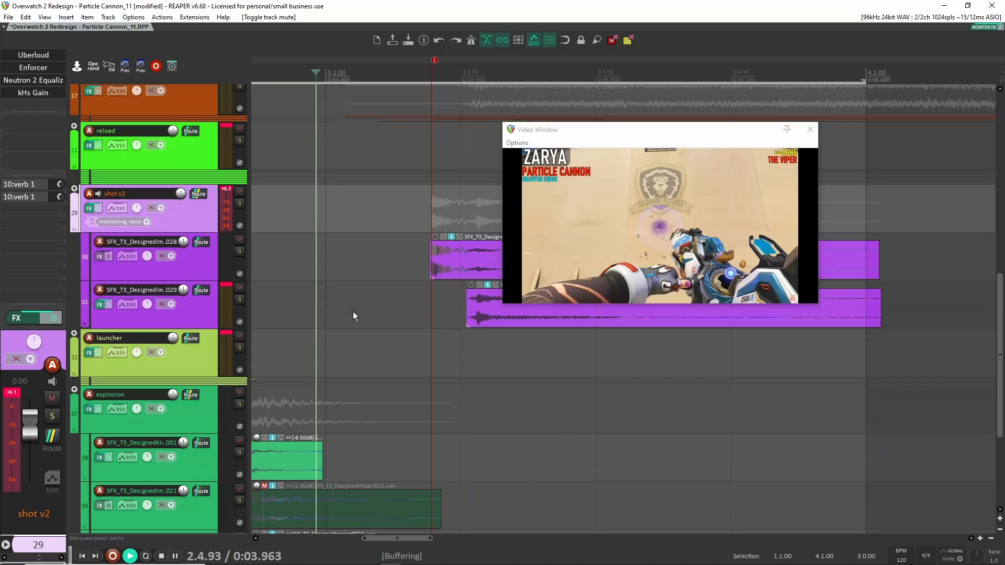
key("space")
scroll(361, 312, "up", 2)
key("space")
Select the laser folder, expand it, and bring its three layers into view across the timeline
scroll(369, 319, "up", 5)
scroll(335, 298, "down", 5)
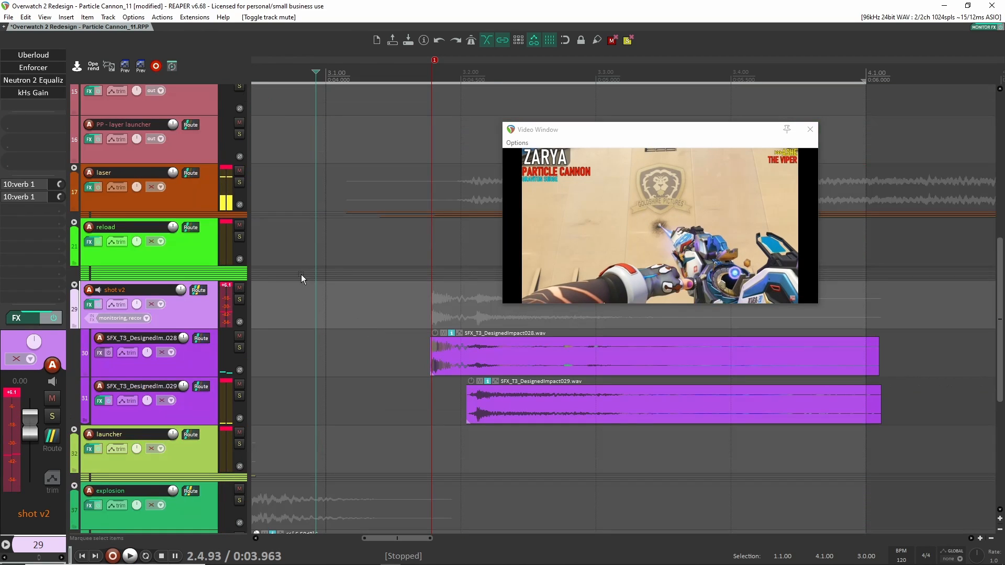
left_click(223, 203)
left_click(74, 167)
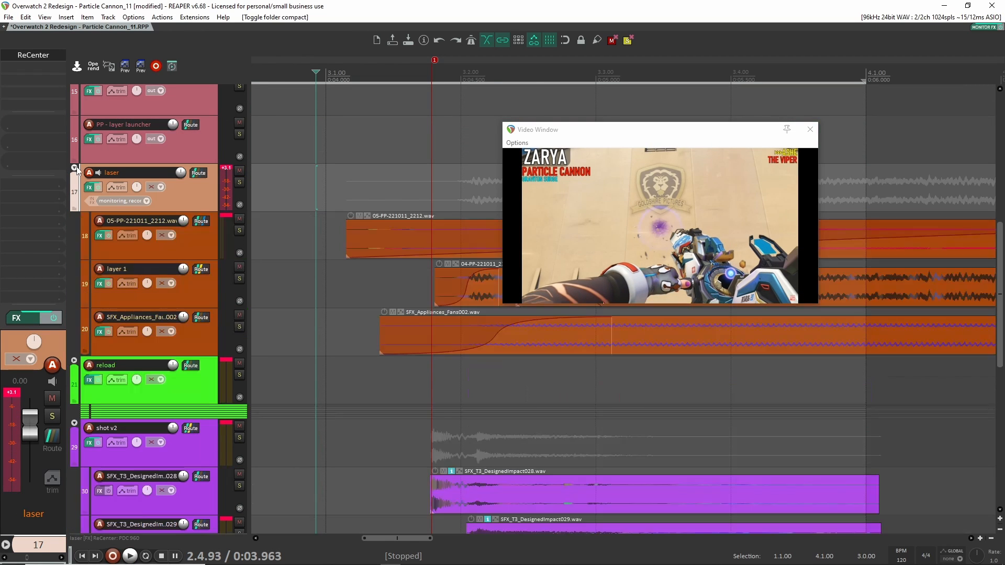
scroll(523, 352, "down", 4)
left_click_drag(524, 352, 339, 340)
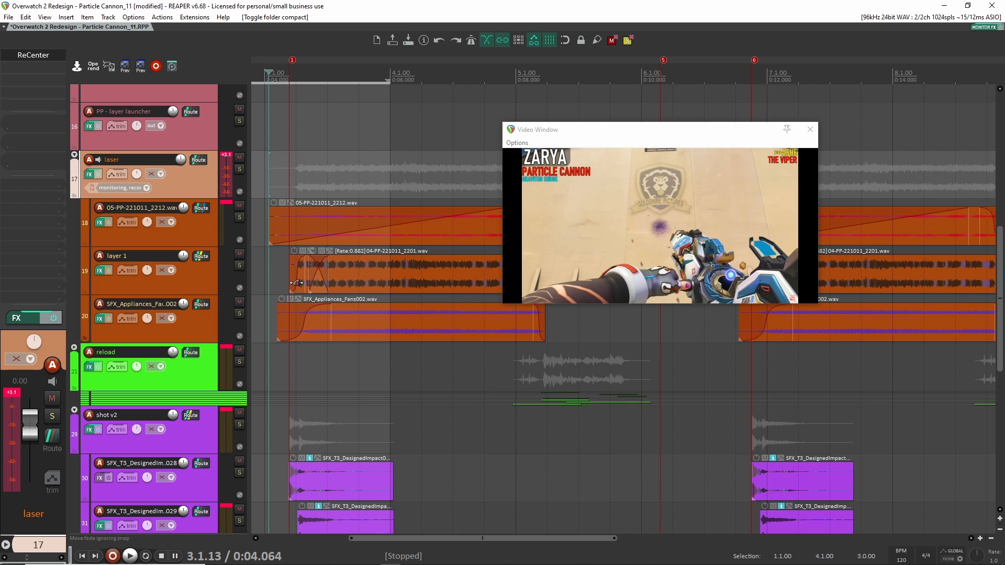
Solo the whole laser folder and play its combined layers from the edit cursor
left_click(240, 217)
left_click(239, 217)
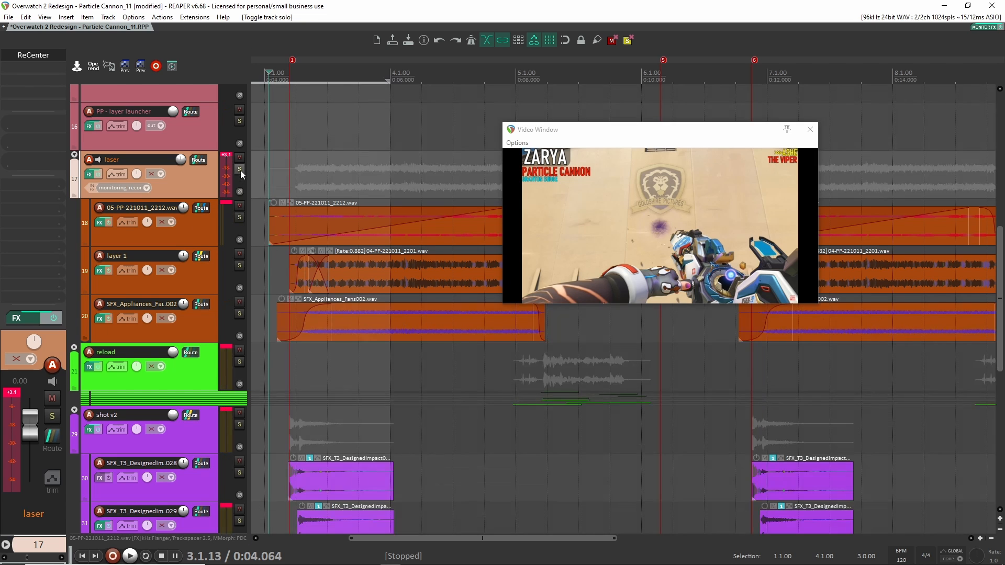
left_click(239, 169)
key("space")
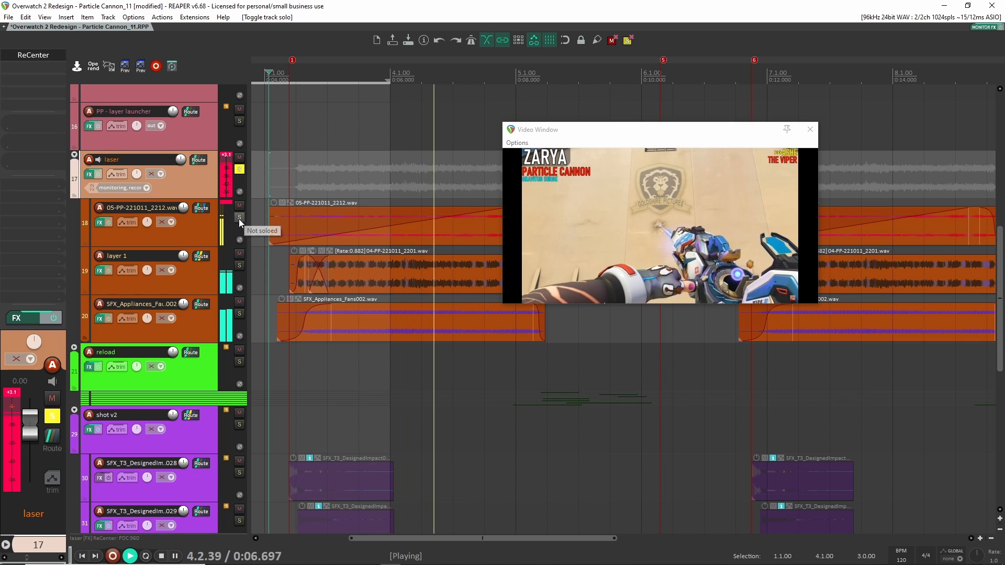
key("space")
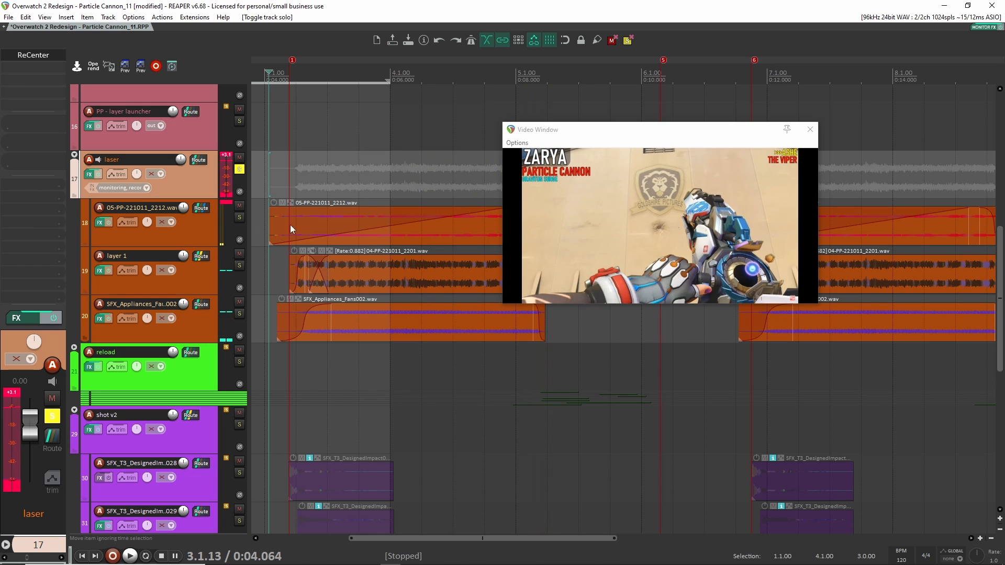
Clear the laser folder's solo, inspect its ReCenter plug-in settings, and close the window
scroll(466, 346, "down", 2)
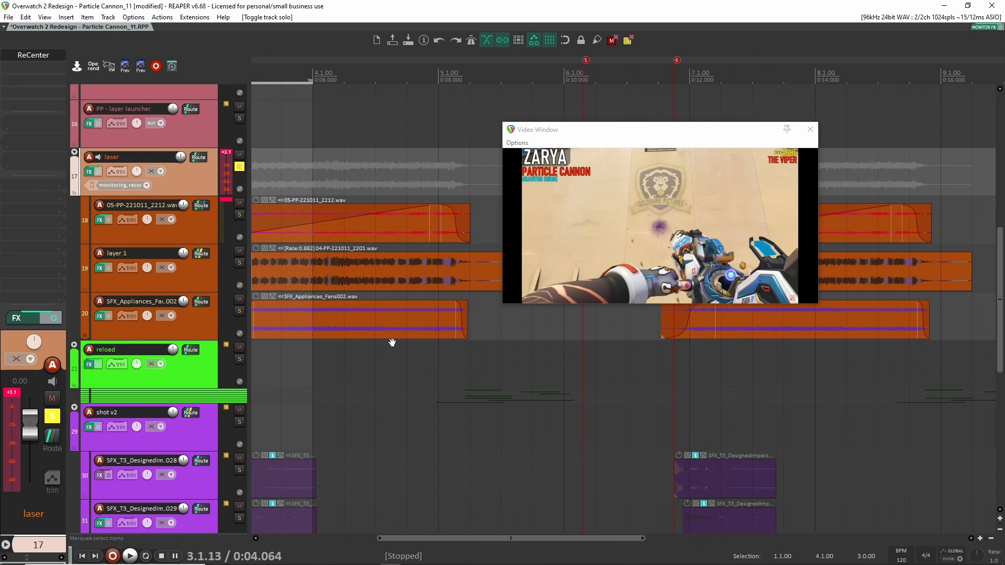
left_click(240, 162)
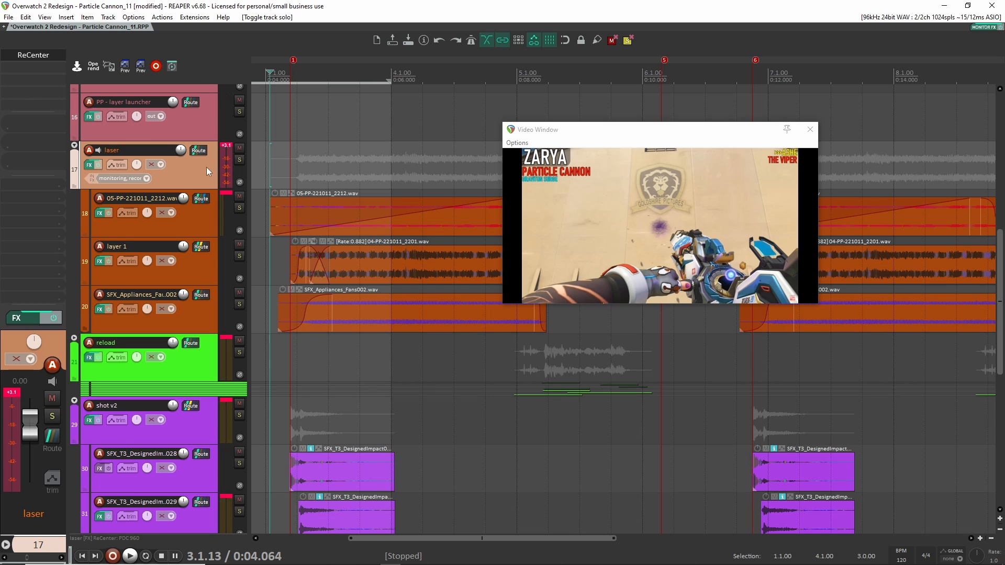
left_click(30, 55)
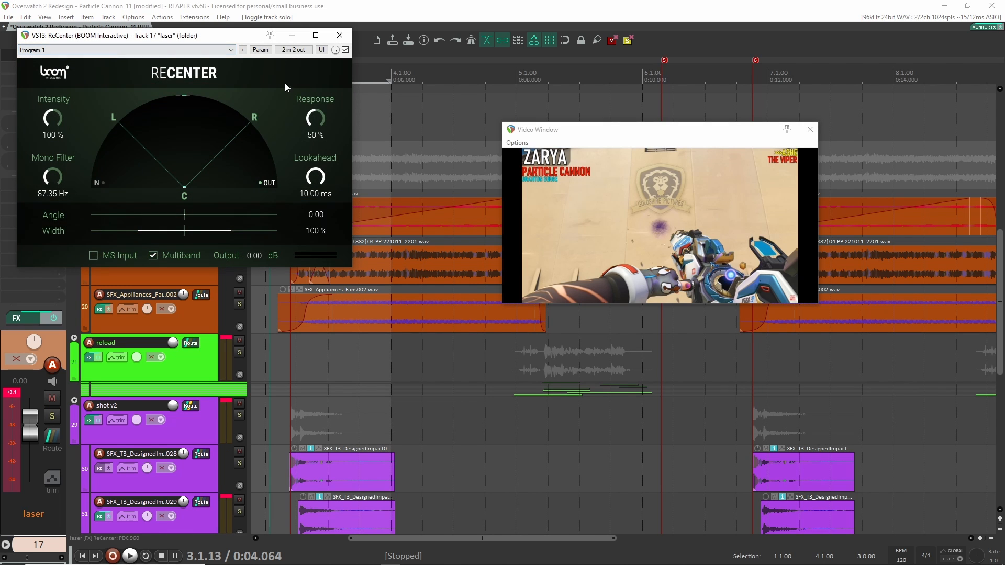
left_click(348, 39)
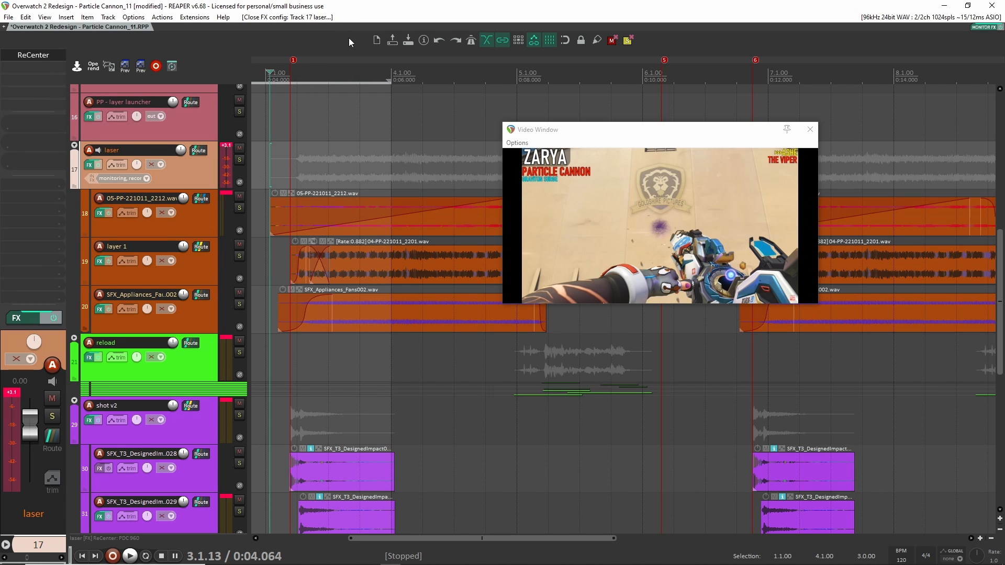
Select and solo the SFX_Appliances_Fans002 layer in the laser folder
left_click(212, 309)
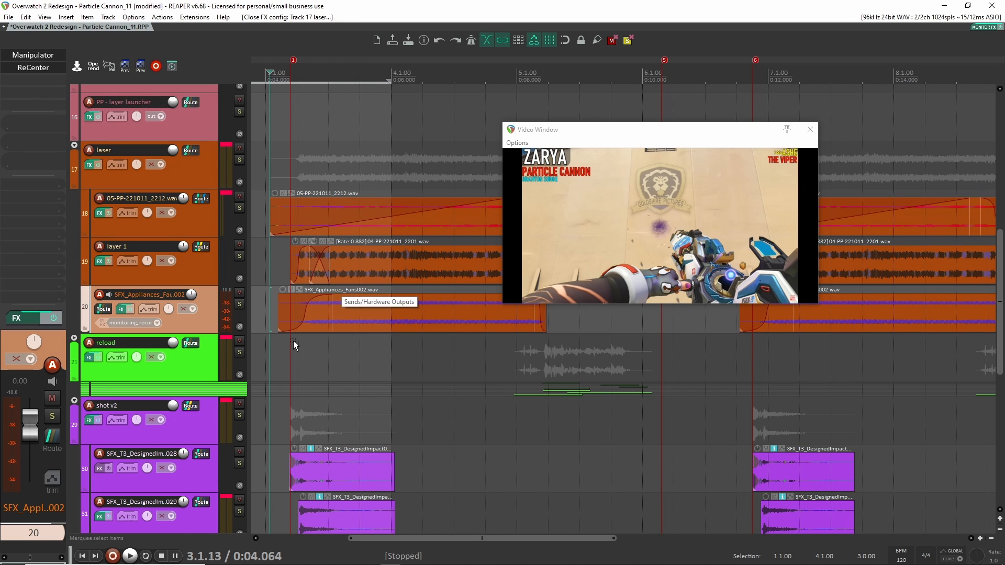
left_click(239, 304)
scroll(440, 329, "up", 3)
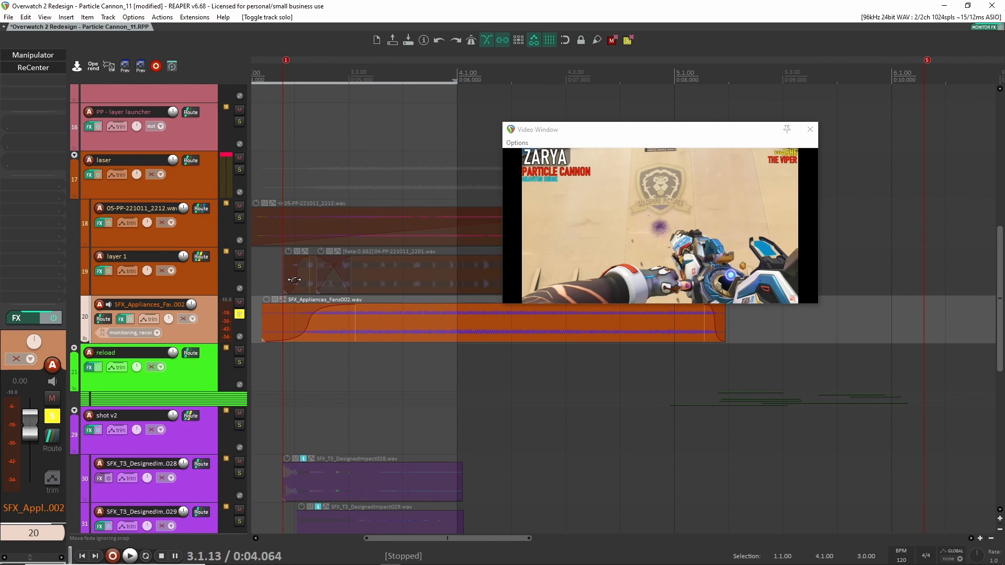
Solo the Particle Cannon_DAW reference track, play its laser section from about 0:05.025, and clear the solo
scroll(297, 319, "up", 8)
left_click(239, 356)
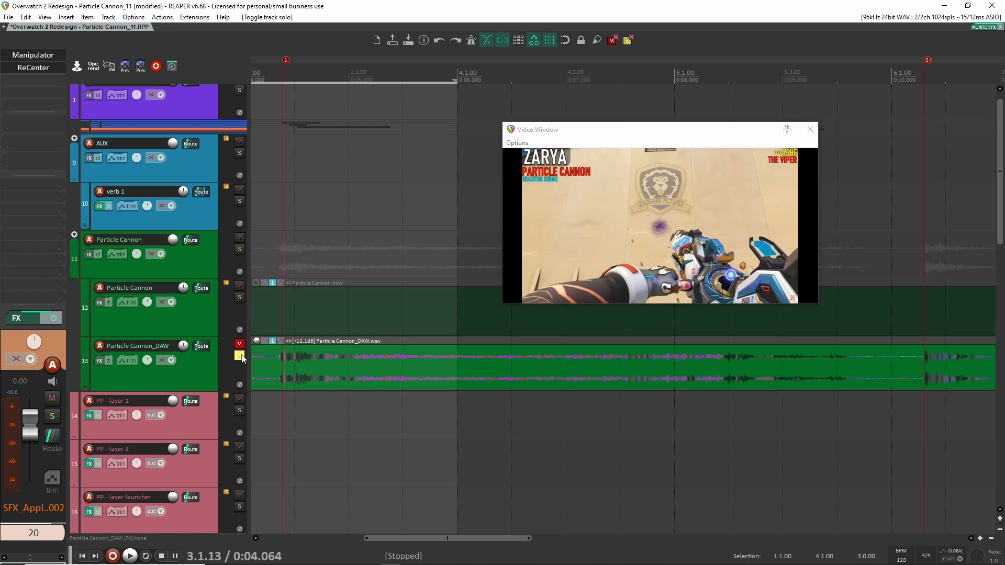
left_click(352, 356)
key("space")
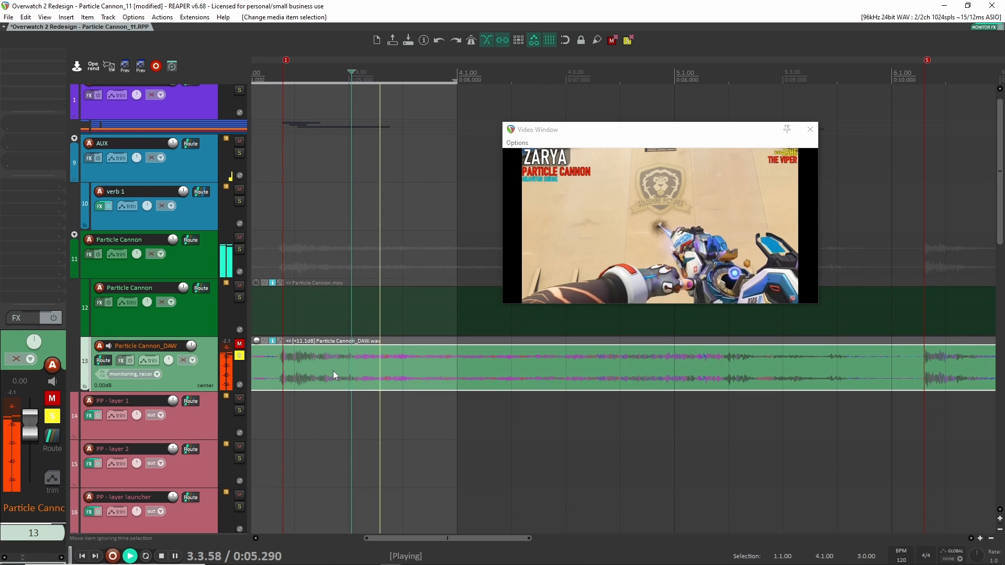
left_click(239, 356)
key("space")
Return to the laser folder and solo its fan layer, SFX_Appliances_Fans002
scroll(502, 457, "down", 6)
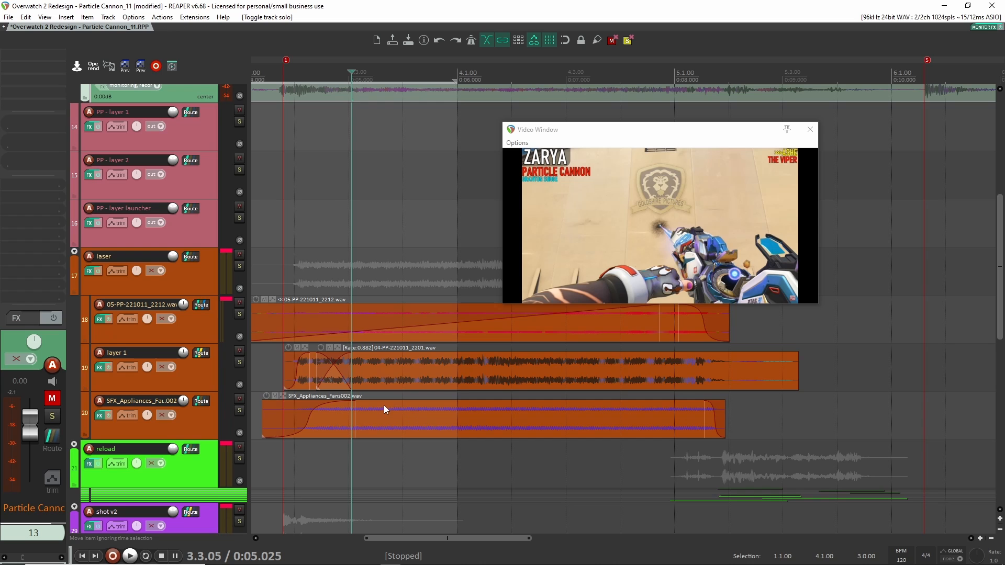
scroll(367, 419, "down", 2)
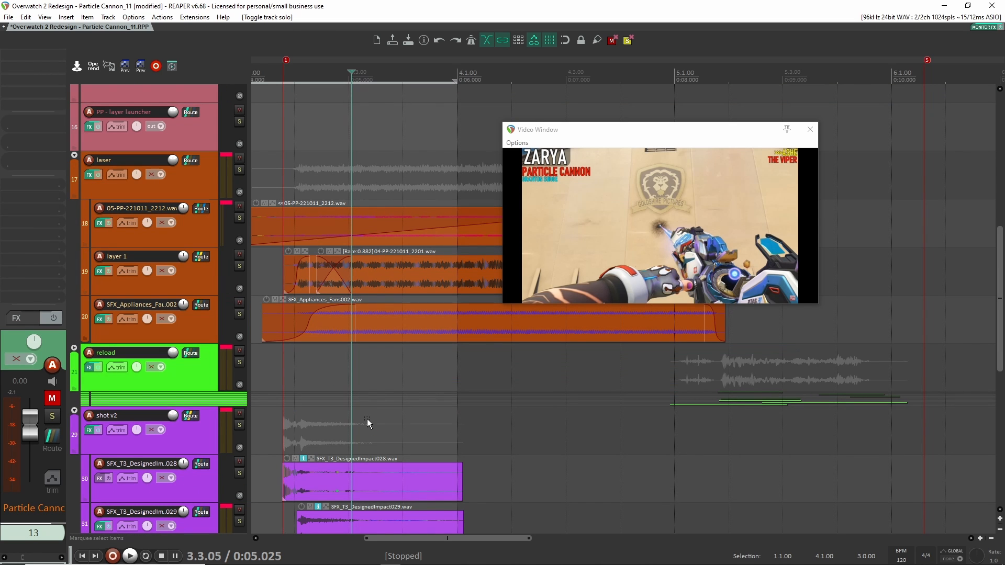
left_click(239, 314)
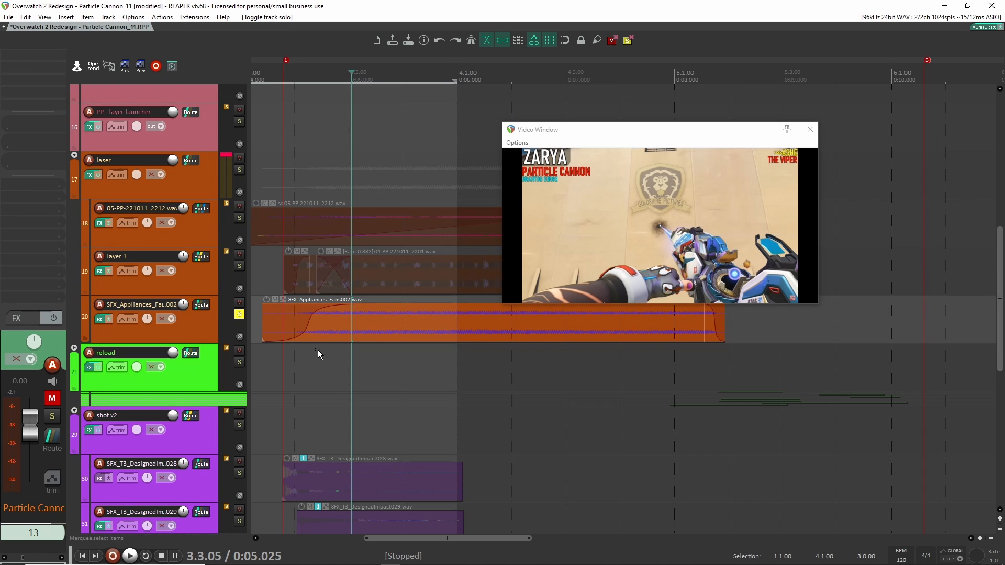
Bypass Manipulator and ReCenter on the fan layer and play the unprocessed recording
scroll(360, 332, "left", 2)
left_click(194, 333)
left_click(42, 56, "shift")
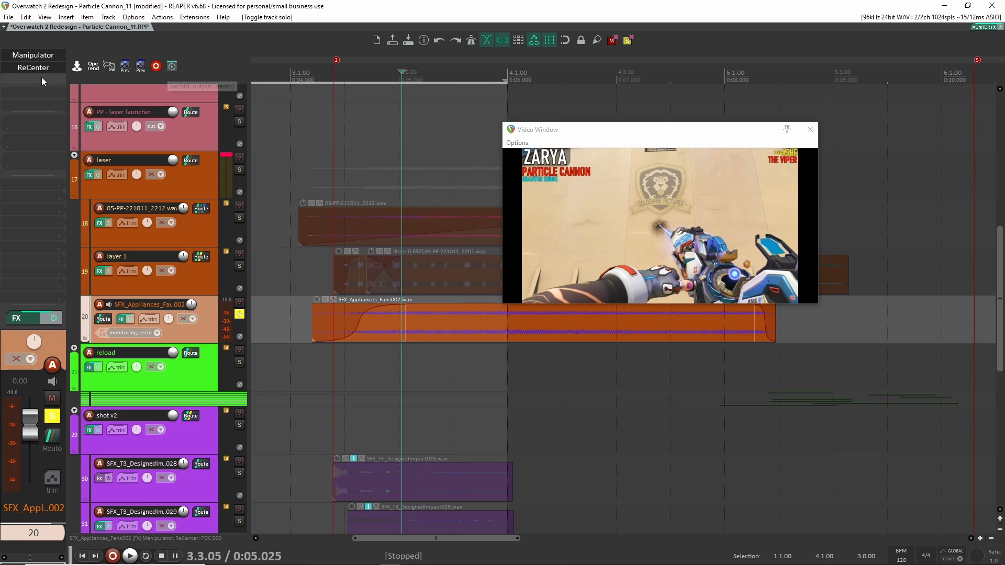
left_click(41, 69, "shift")
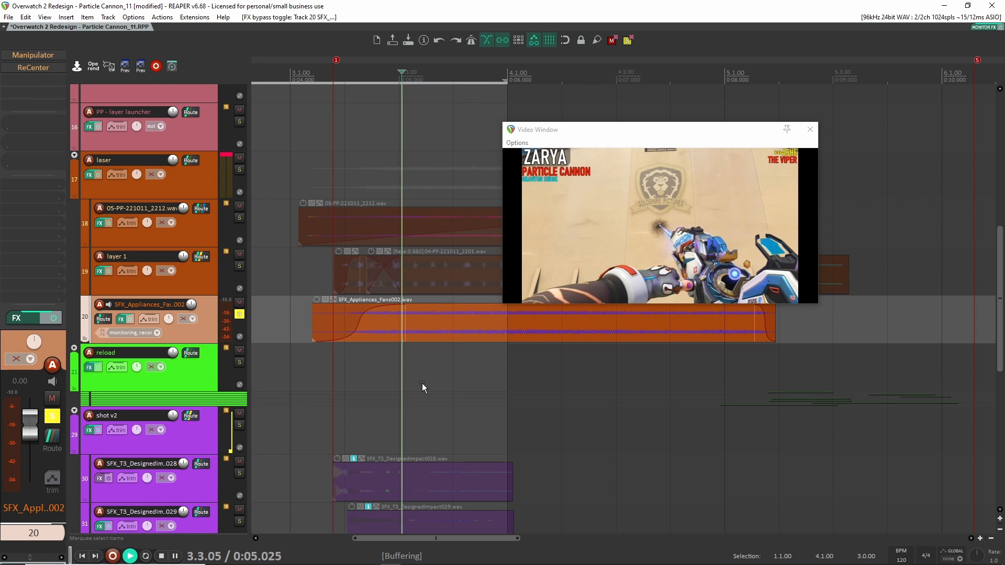
key("space")
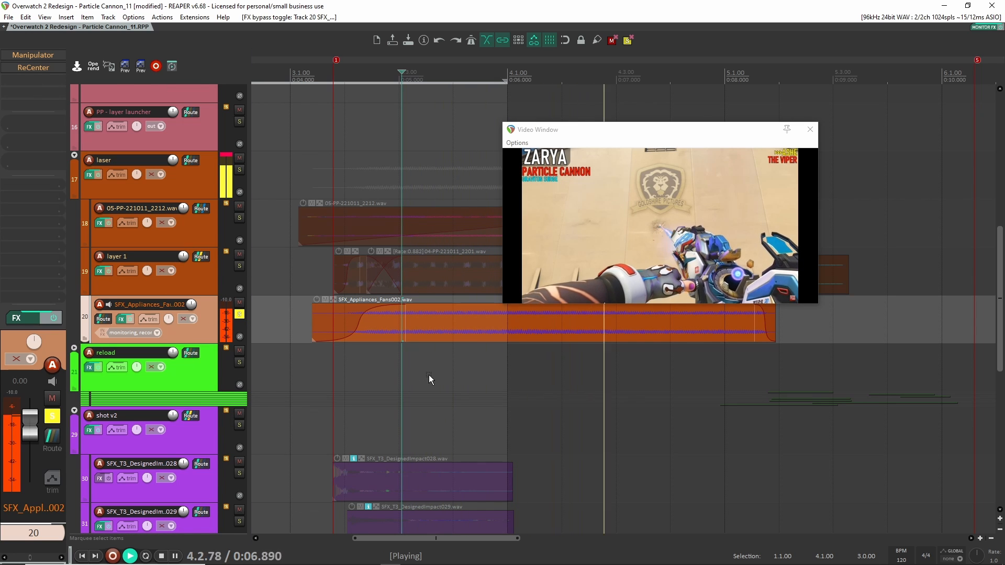
key("space")
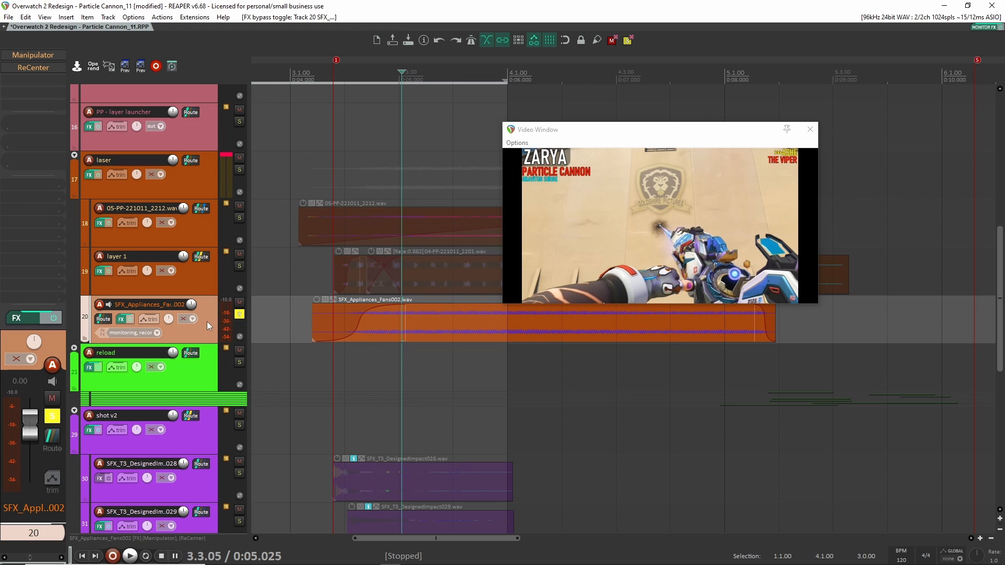
With Manipulator active again on the fan layer, open its window beside the tracks and play the processed sound
left_click(33, 55)
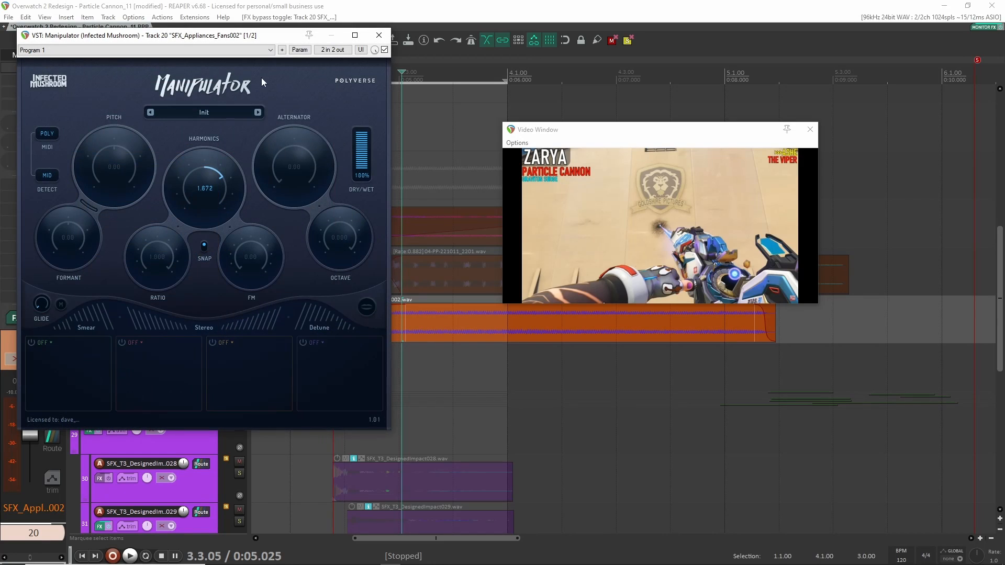
left_click_drag(157, 35, 692, 39)
key("space")
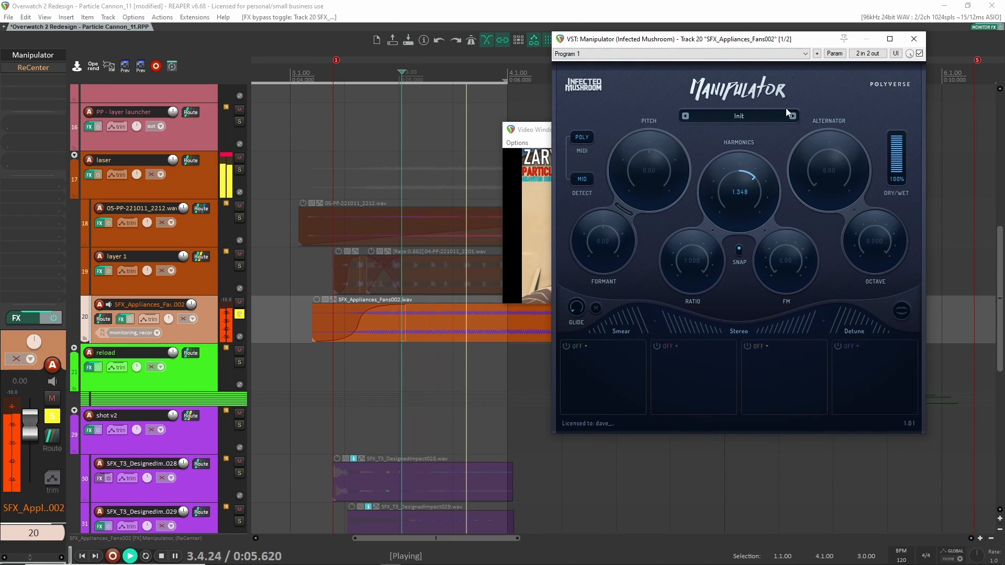
key("space")
Compare the fan layer with Manipulator bypassed and enabled during playback, leaving it enabled and its window closed
left_click(920, 54)
key("space")
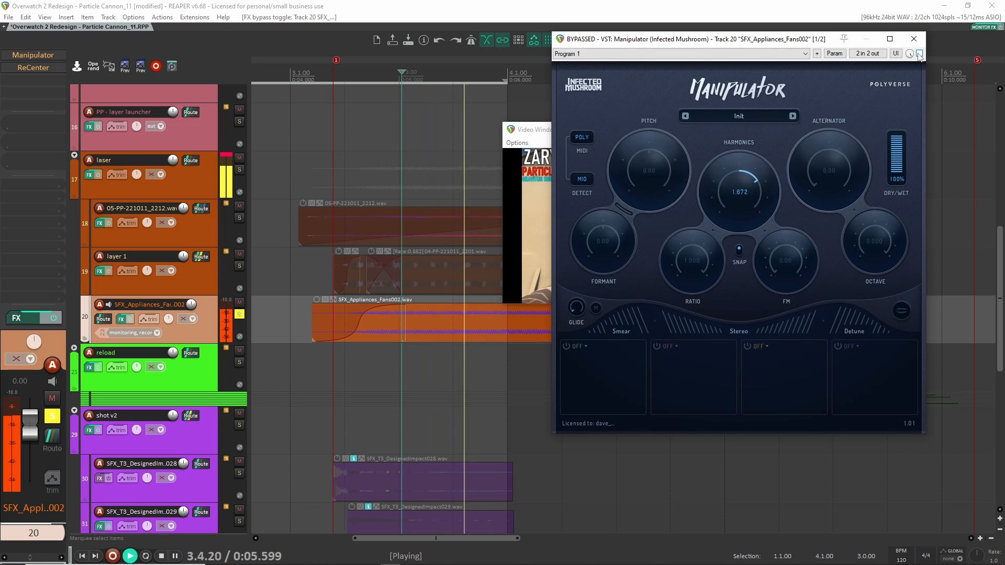
left_click(920, 54)
key("space")
key("space")
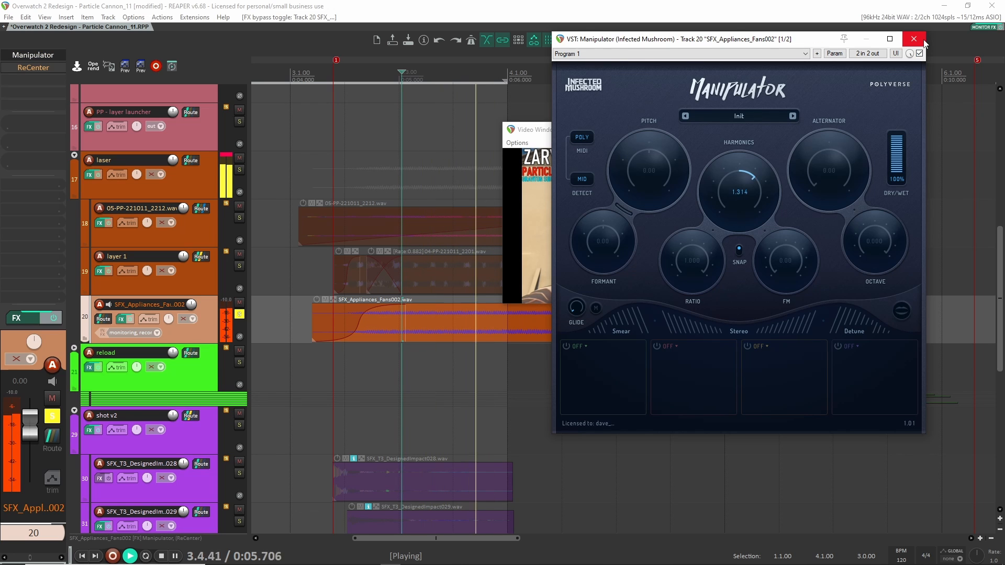
left_click(913, 38)
key("space")
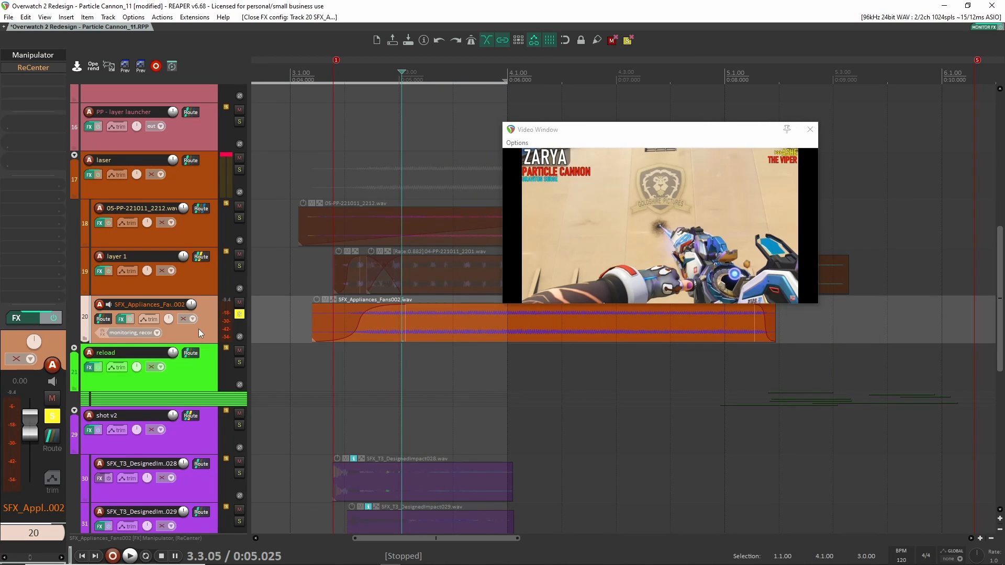
Show the Harmonics / Manipulator automation envelope beneath the fan layer
key("shift+e")
key("shift+e")
key("e")
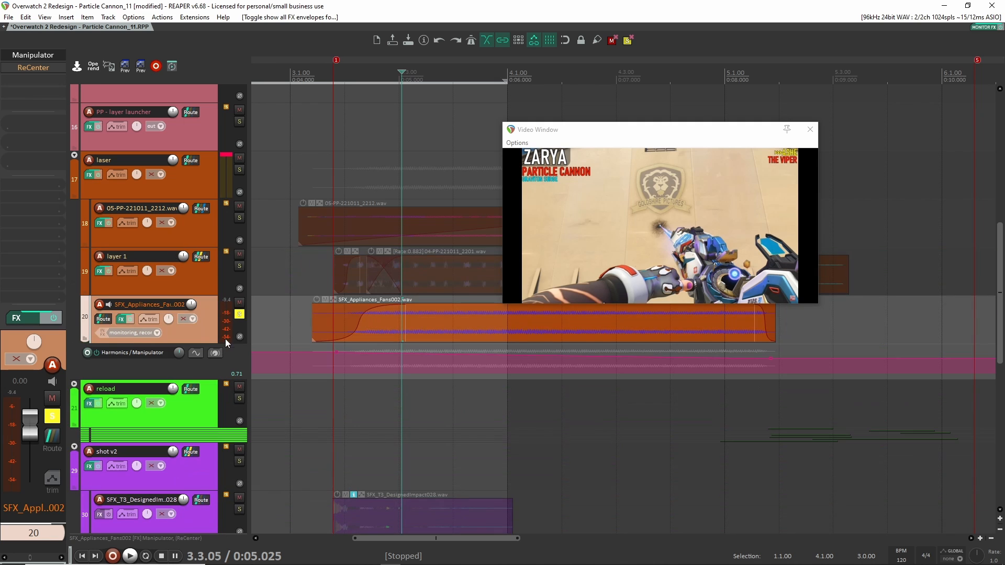
Open Manipulator clear of the envelope and play from about 0:04.740 to watch the Harmonics automation move
left_click(43, 56)
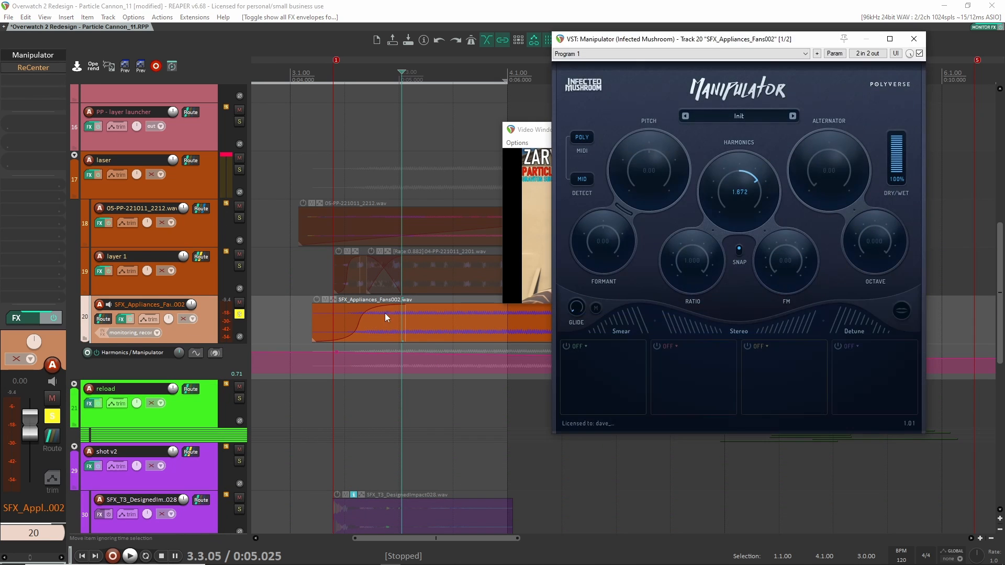
left_click_drag(767, 47, 183, 55)
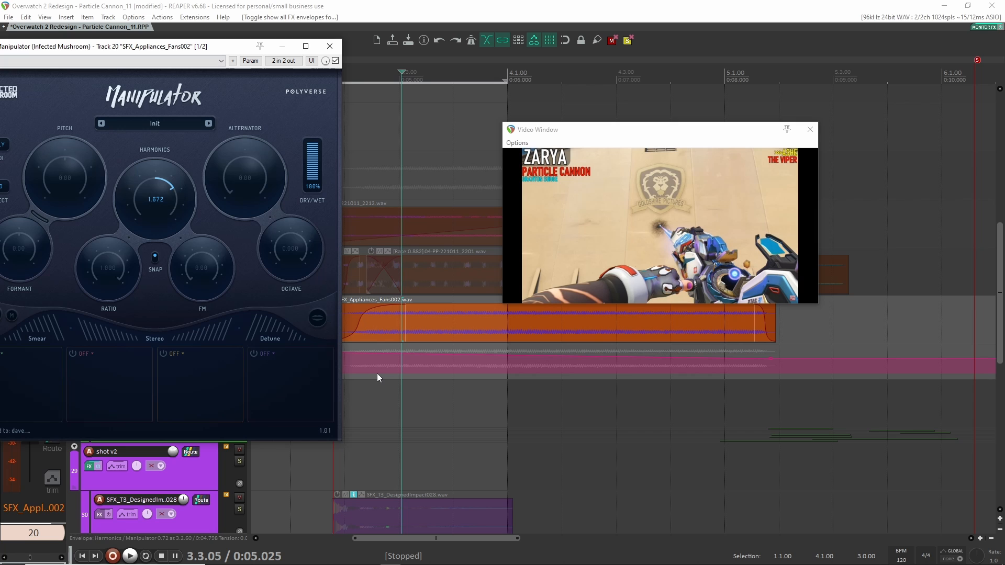
left_click(370, 360)
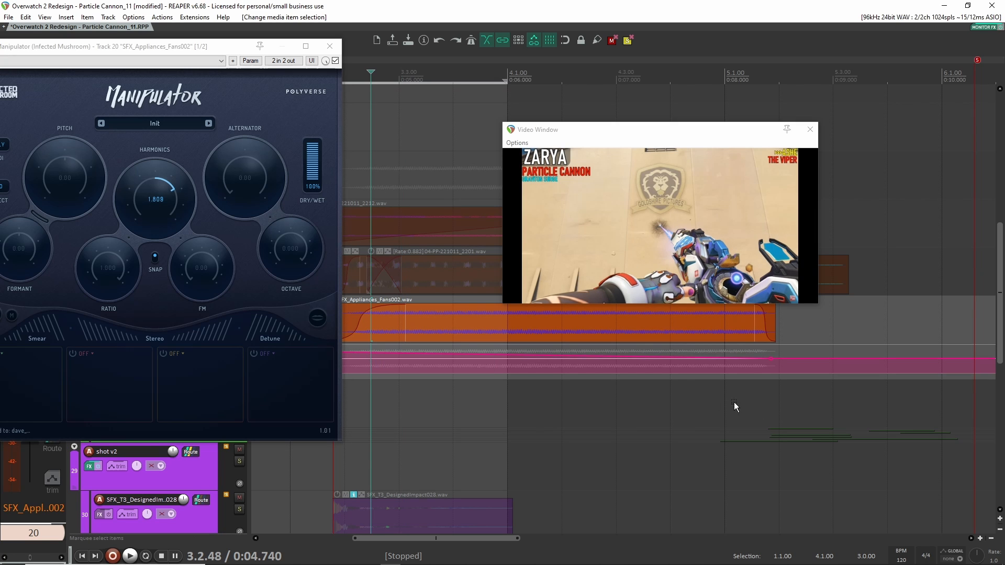
key("space")
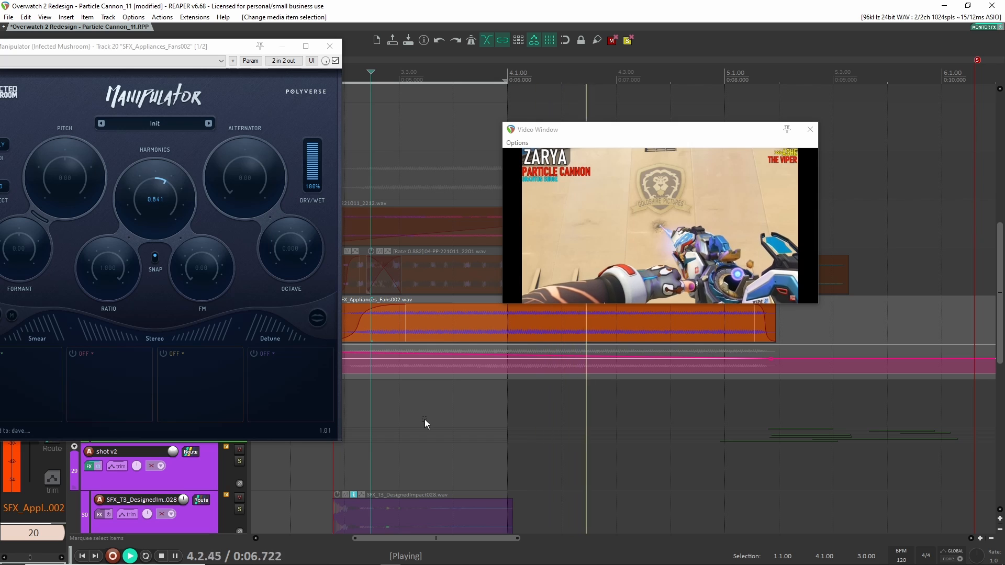
key("space")
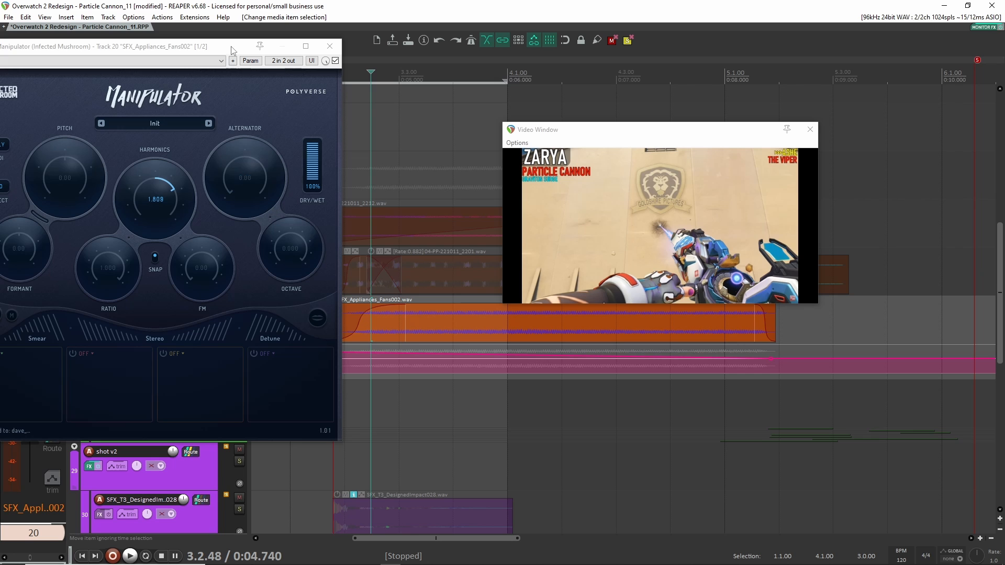
Close the Manipulator window, replay the fan layer with its envelope in view, and hide the envelope
left_click(329, 46)
key("space")
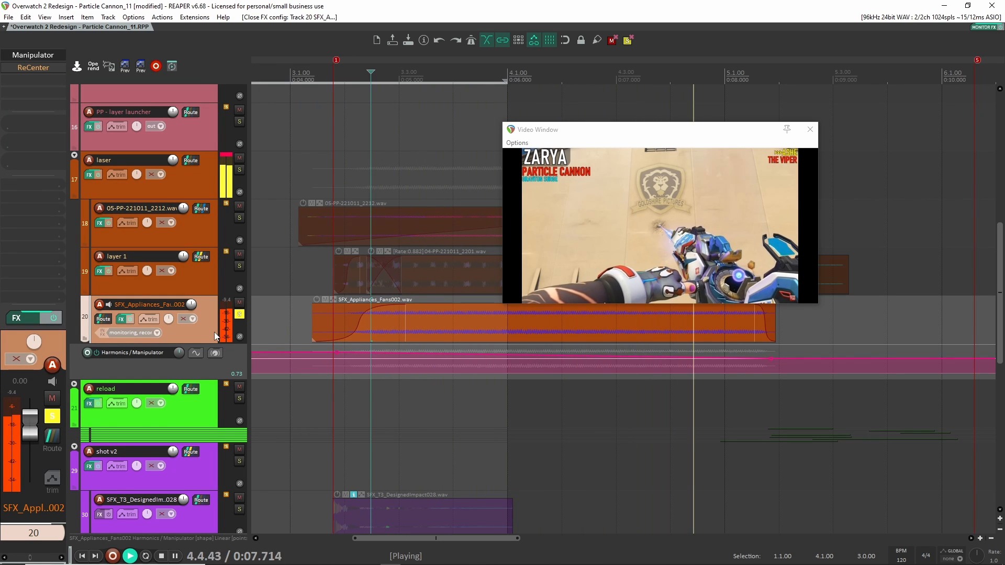
key("space")
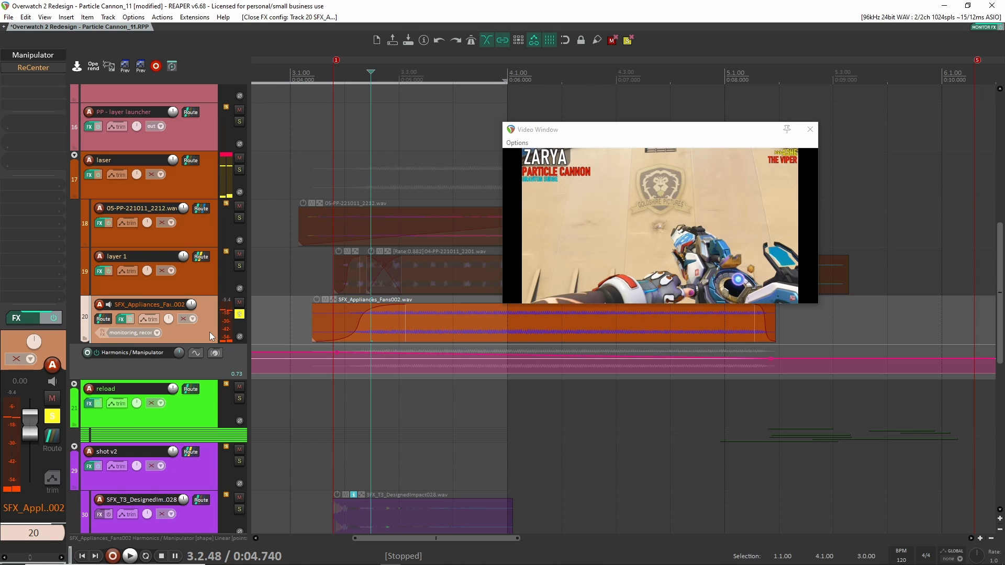
key("e")
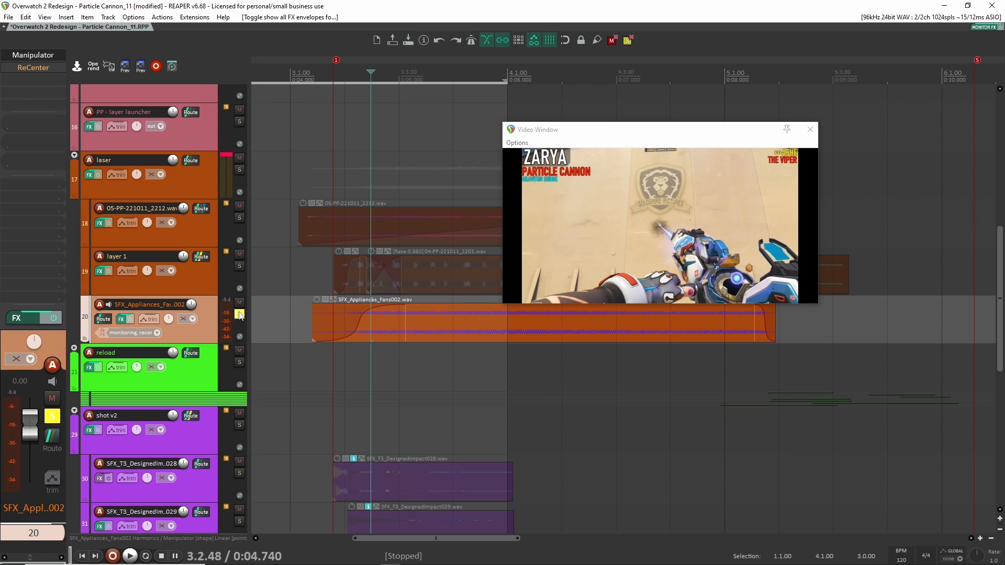
Re-enable ReCenter on the fan layer and open its settings
left_click(33, 67, "shift")
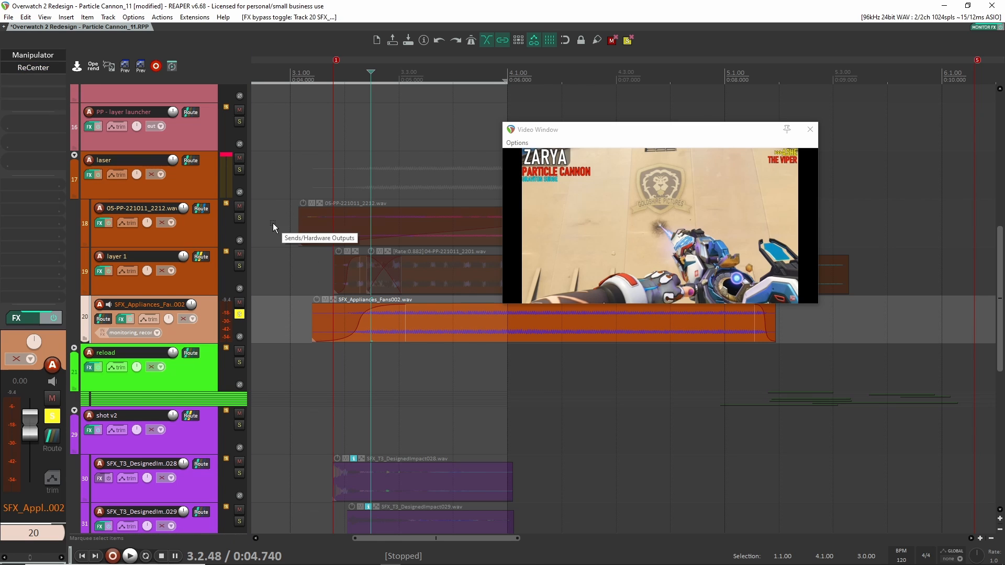
left_click(40, 68)
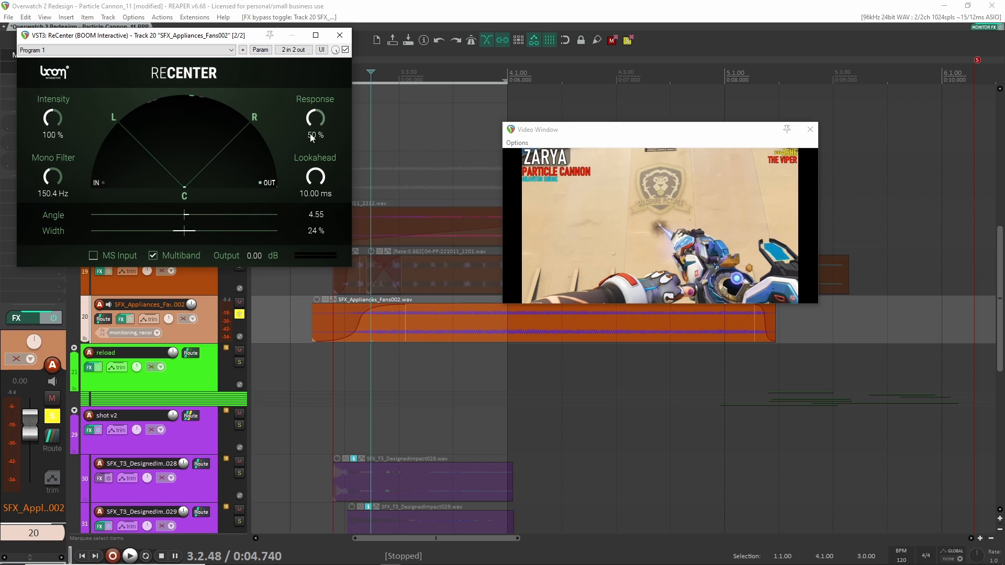
Compare playback of the SFX_Appliances_Fans002 track with ReCenter bypassed and enabled, and unsolo the track
key("space")
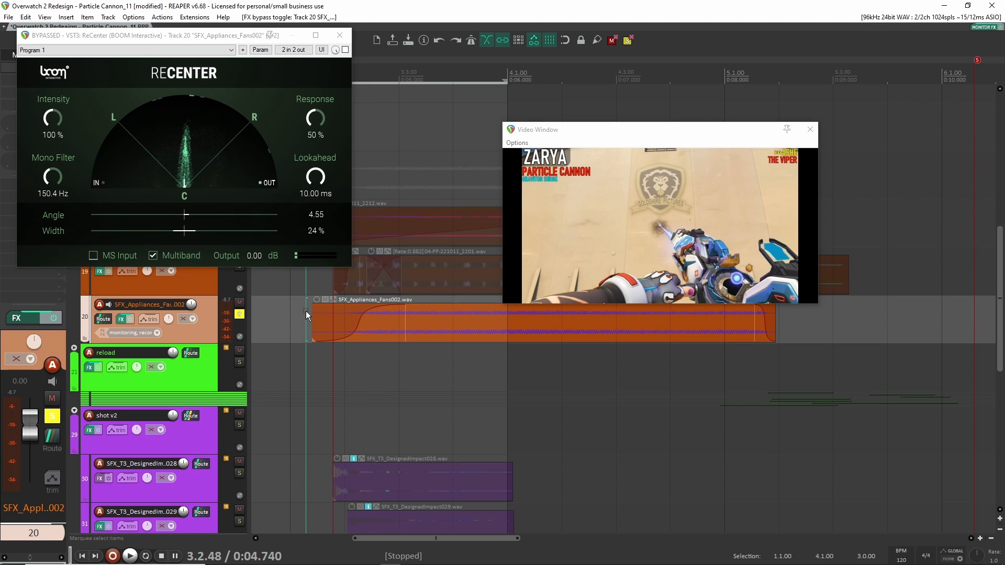
left_click(306, 311)
key("space")
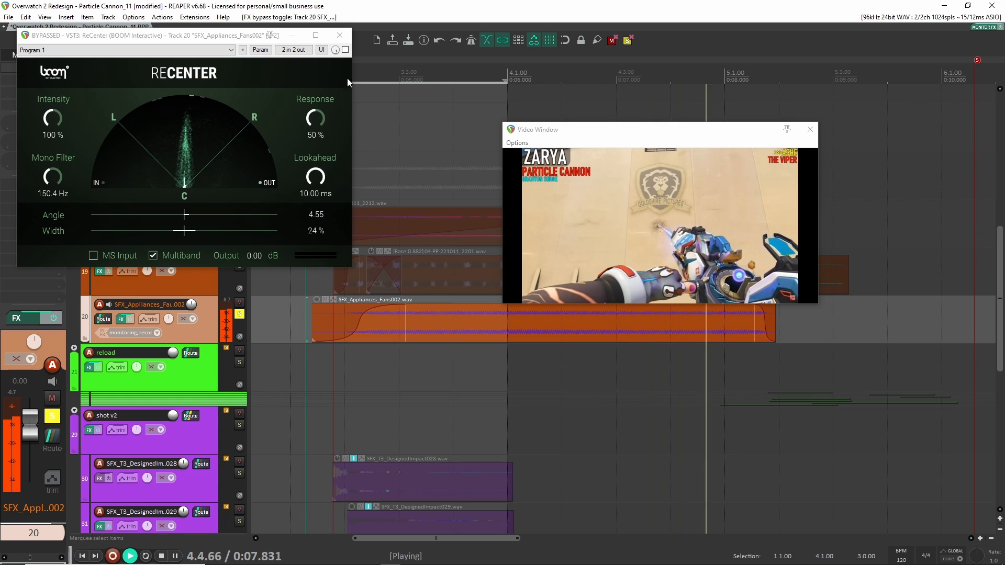
left_click(345, 50)
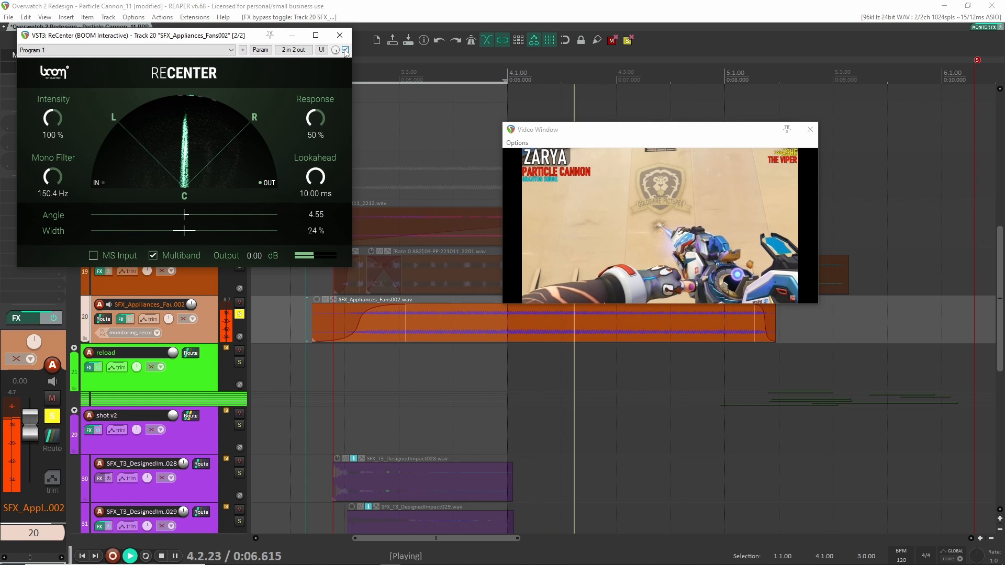
key("space")
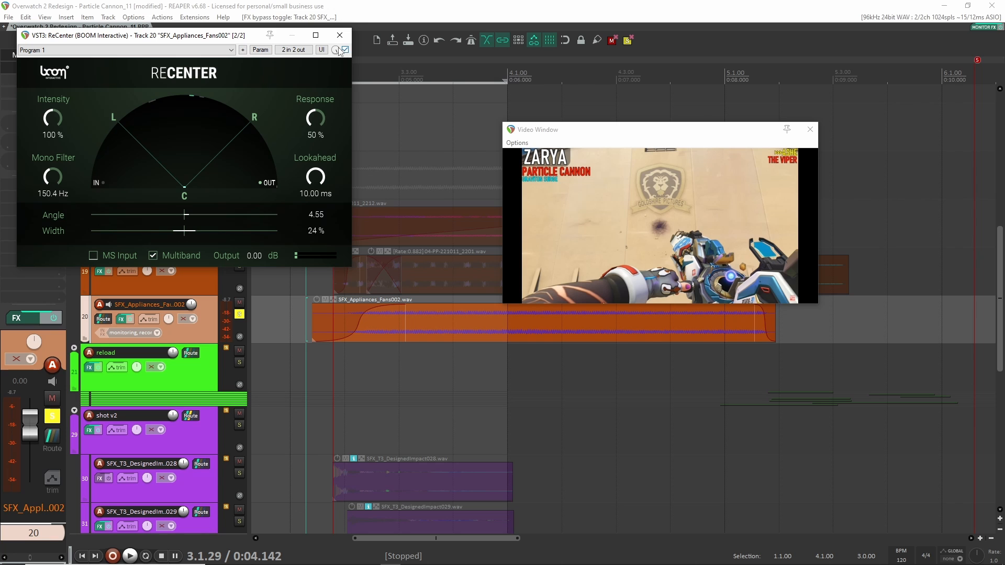
left_click(340, 36)
key("F6")
Enlarge the video window slightly and move it clear of the first set of laser items
scroll(483, 214, "down", 2)
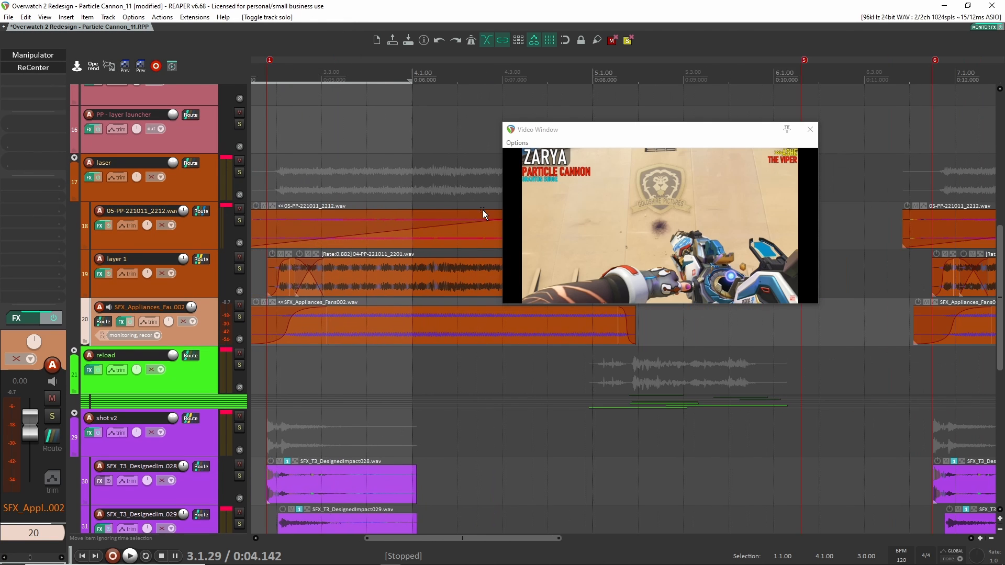
scroll(482, 214, "down", 2)
left_click_drag(664, 133, 719, 40)
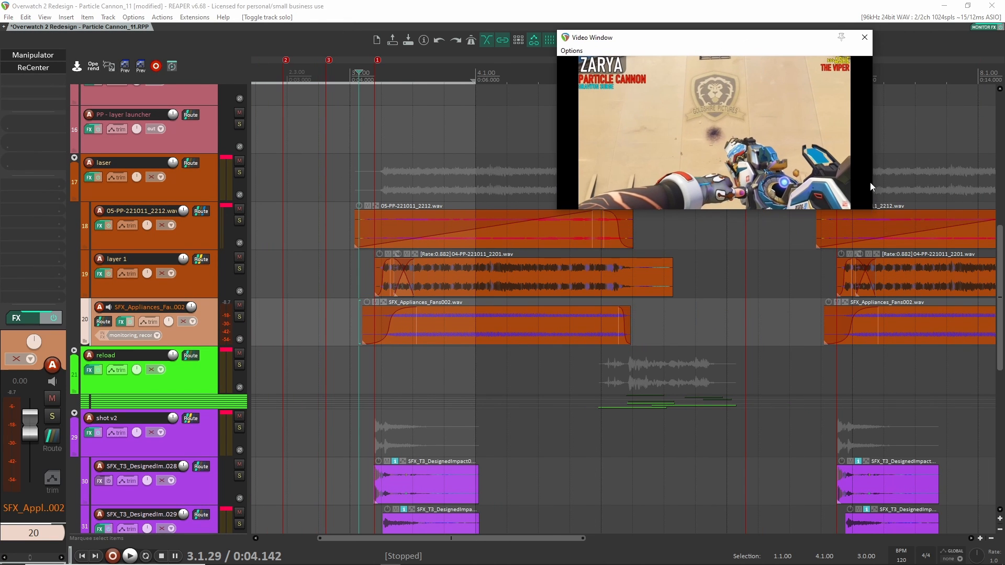
left_click_drag(873, 207, 888, 232)
left_click_drag(738, 42, 863, 55)
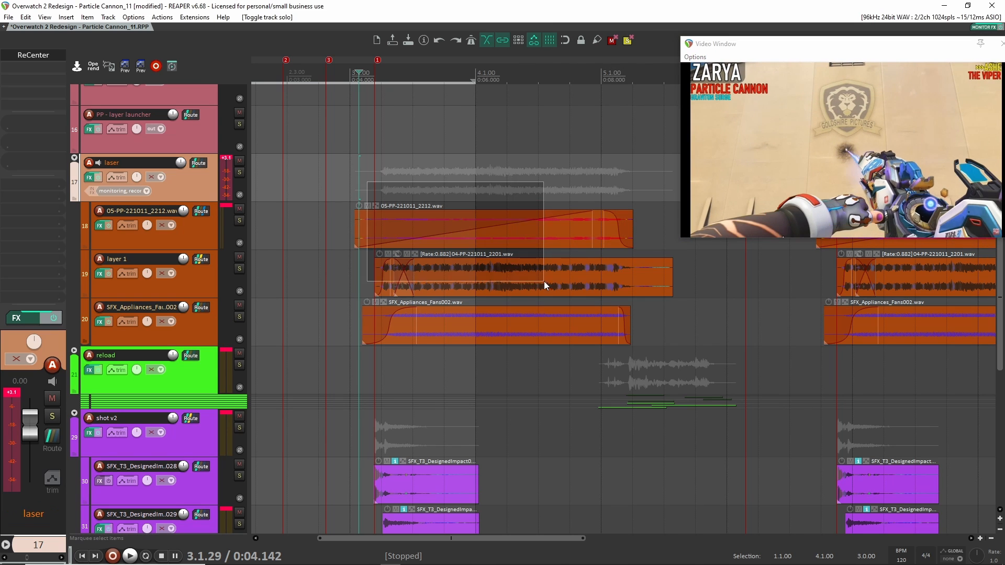
Select the first items on the top two laser layers, and bypass MMorph, Trackspacer 2.5 and kHs Flanger on the 05-PP-221011_2212 track
left_click_drag(545, 281, 257, 228)
scroll(334, 227, "up", 3)
left_click_drag(429, 230, 256, 233)
left_click(187, 244)
left_click(34, 80, "shift")
left_click(35, 66, "shift")
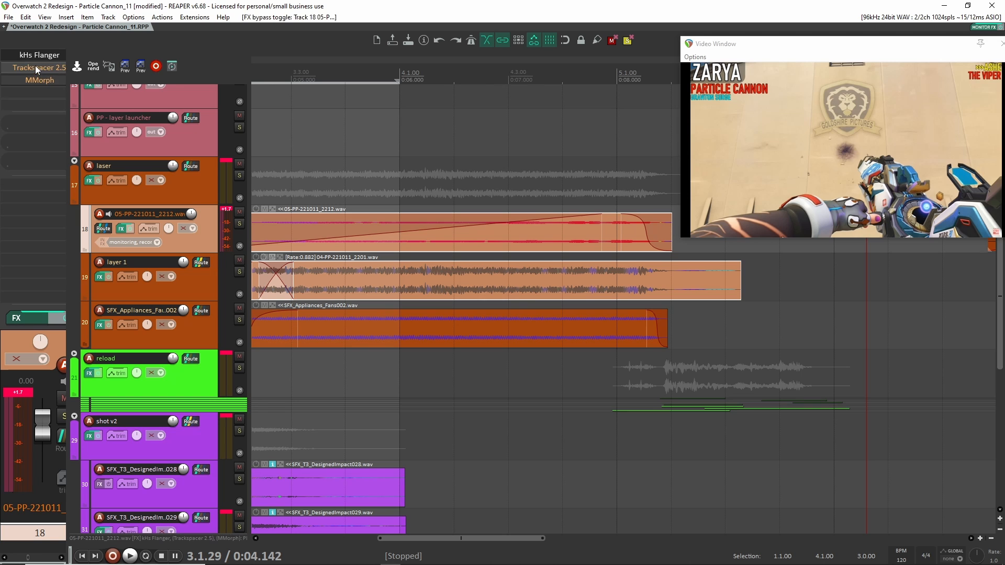
left_click(36, 55, "shift")
Solo the 05-PP-221011_2212 track and play through its first item without effects
left_click(240, 221)
key("space")
scroll(424, 178, "down", 3)
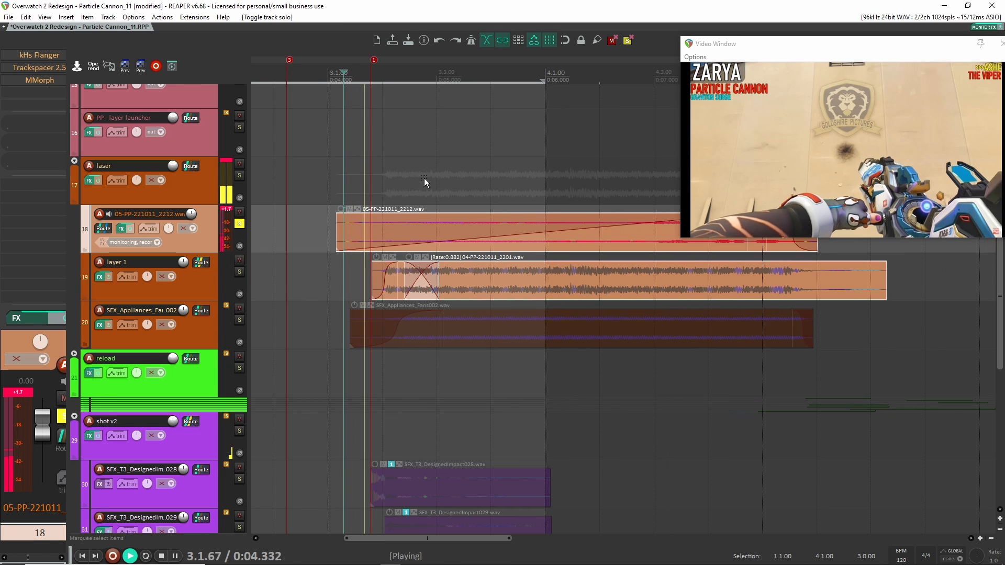
scroll(451, 168, "right", 1)
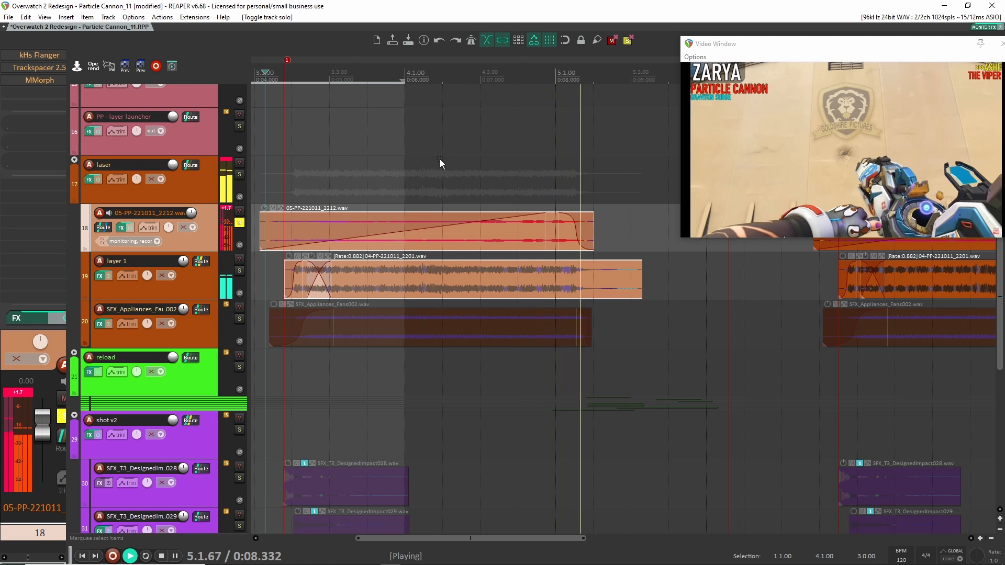
key("space")
Examine the Phase Plant patch on the PP - layer 2 track, including its Remap modulator and second wavetable group
scroll(209, 250, "up", 1)
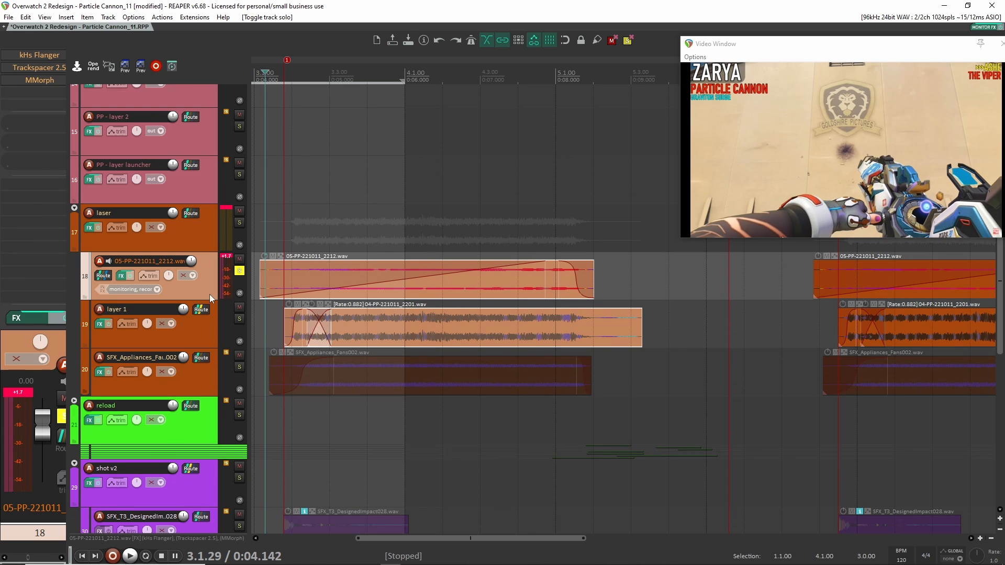
scroll(210, 288, "up", 1)
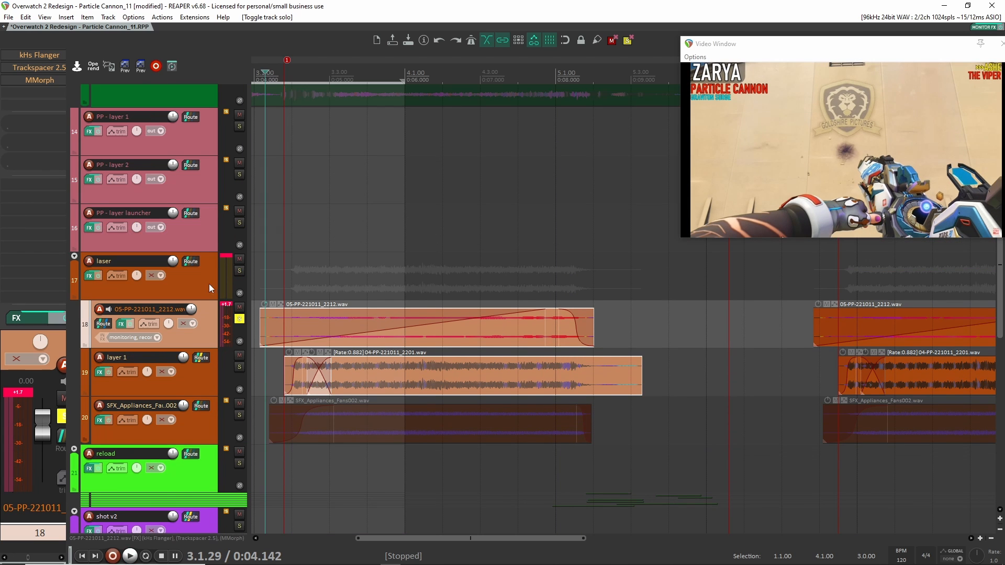
left_click(205, 158)
double_click(28, 57)
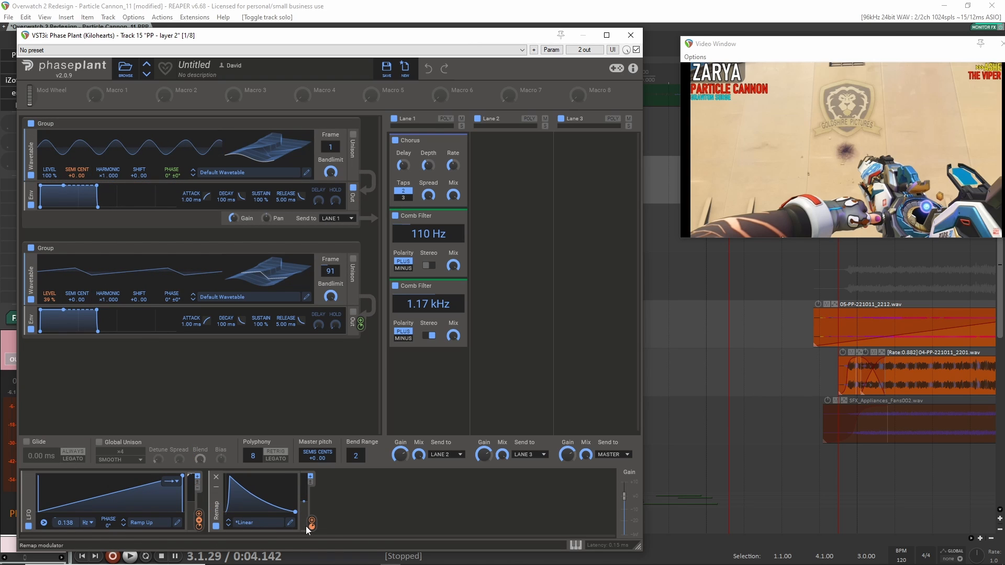
left_click_drag(311, 525, 77, 276)
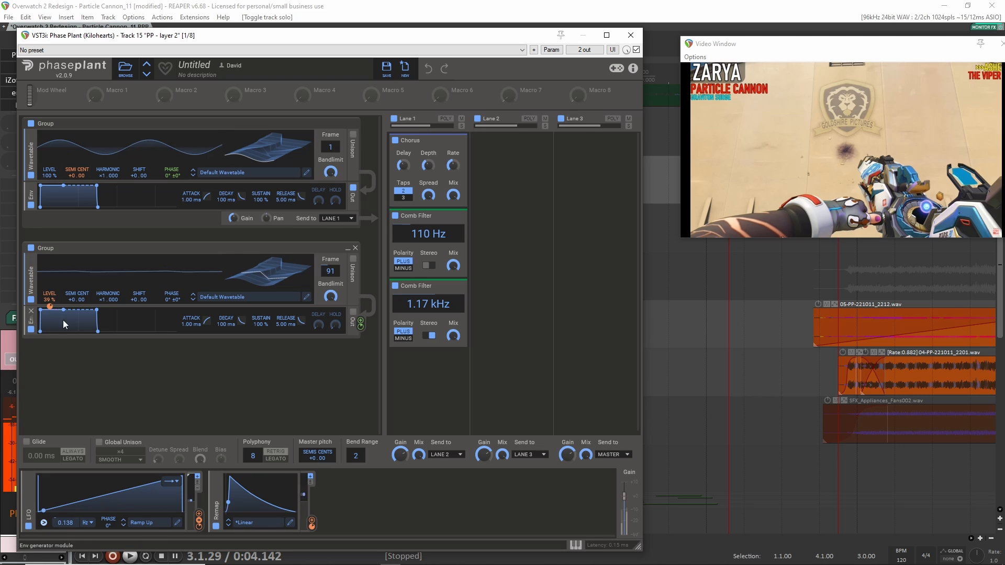
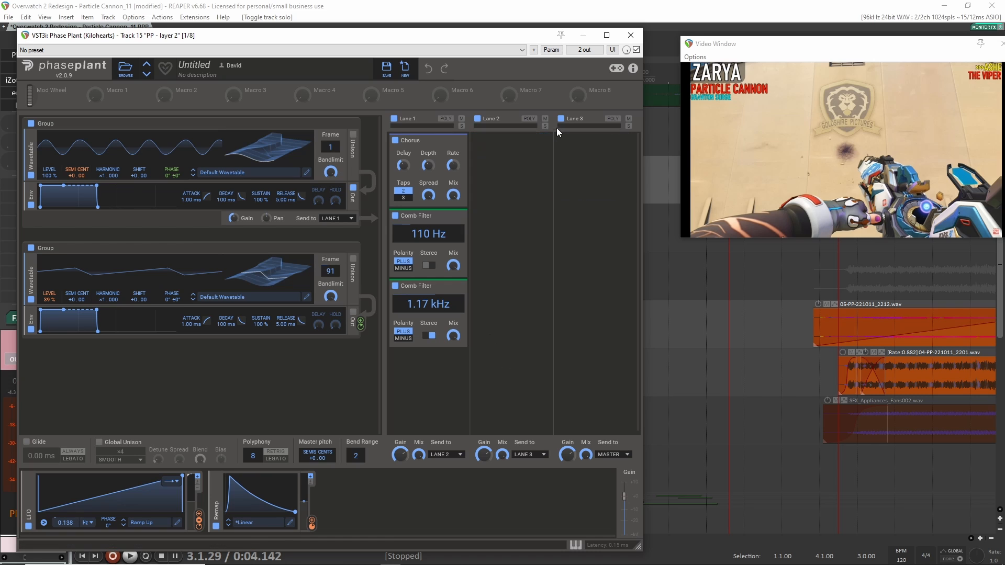
left_click(631, 35)
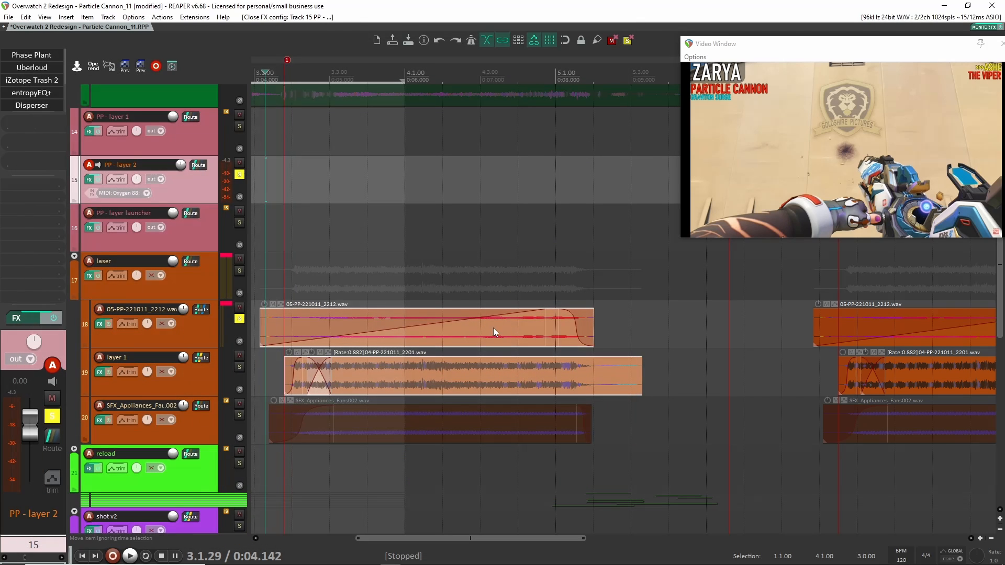
Re-enable kHs Flanger on the 05-PP-221011_2212 track and compare playback with it enabled and bypassed
left_click(212, 336)
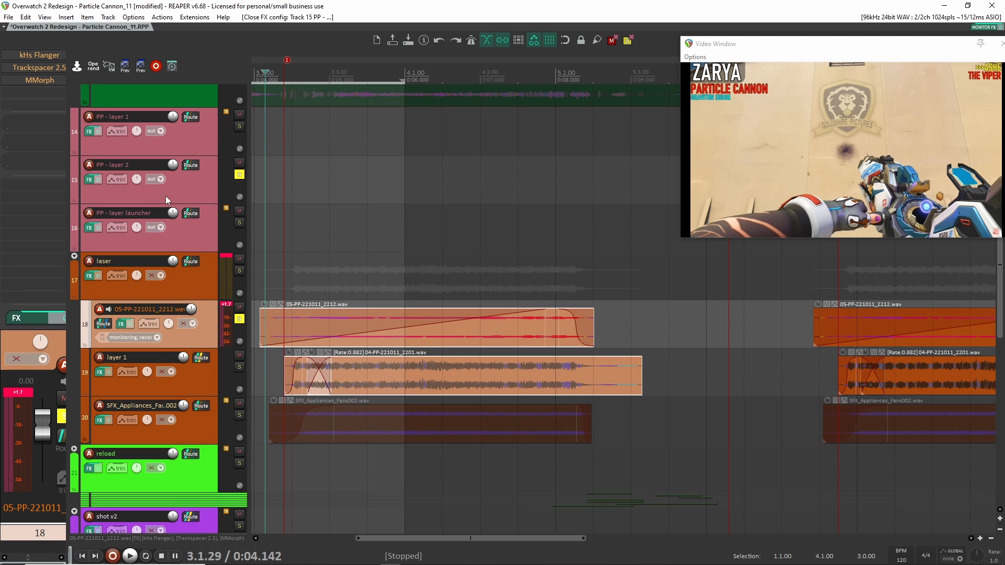
left_click(33, 54)
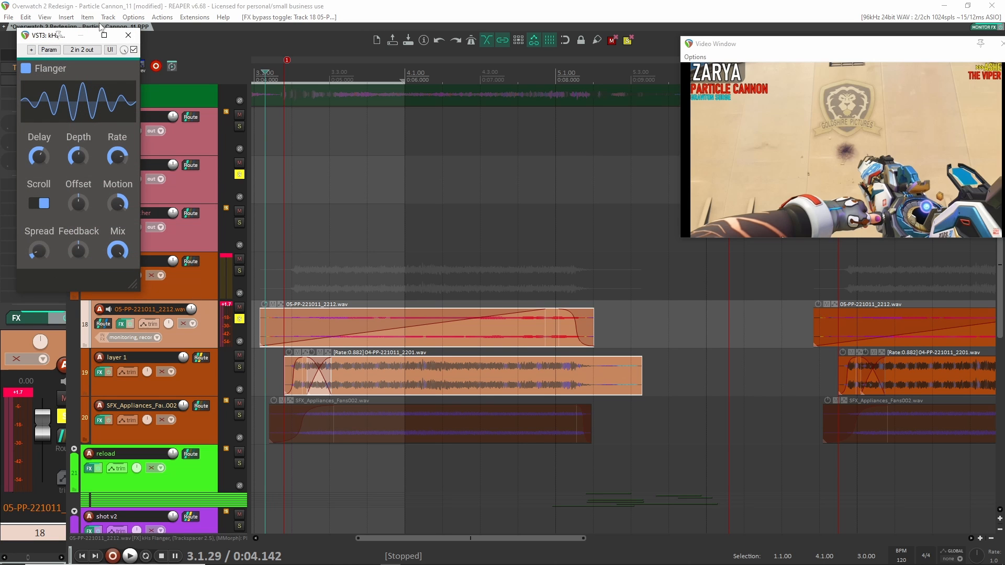
key("space")
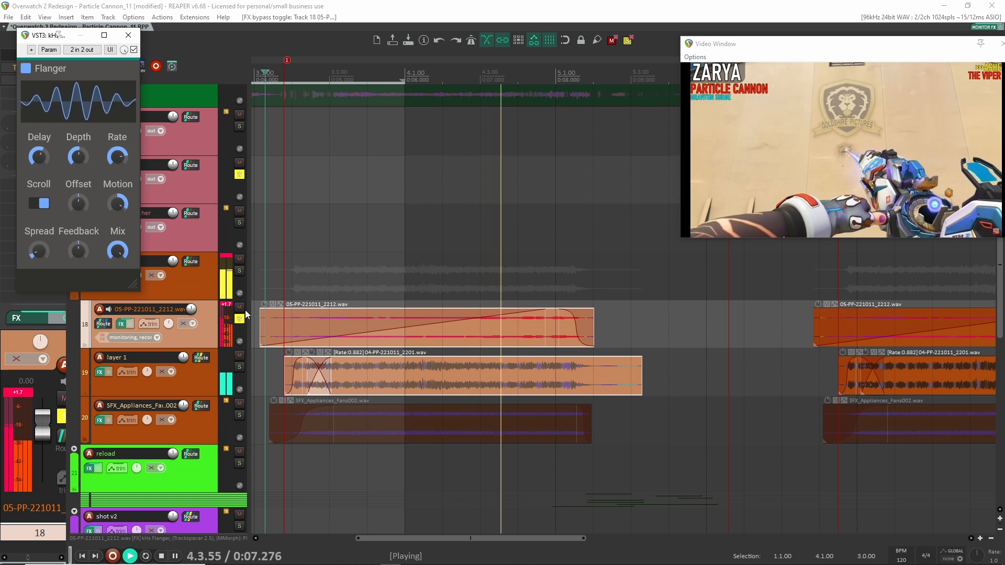
left_click(134, 50)
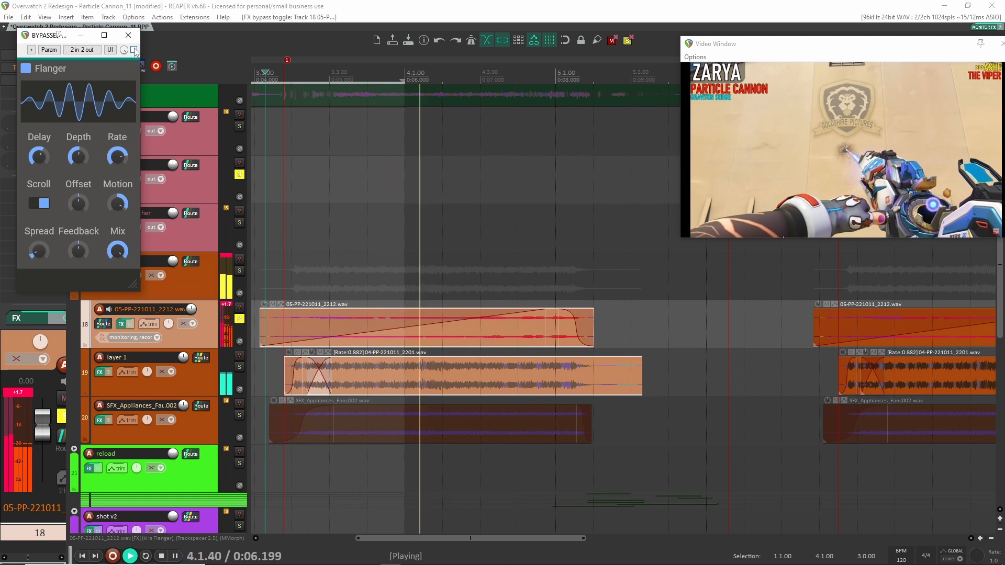
left_click(134, 50)
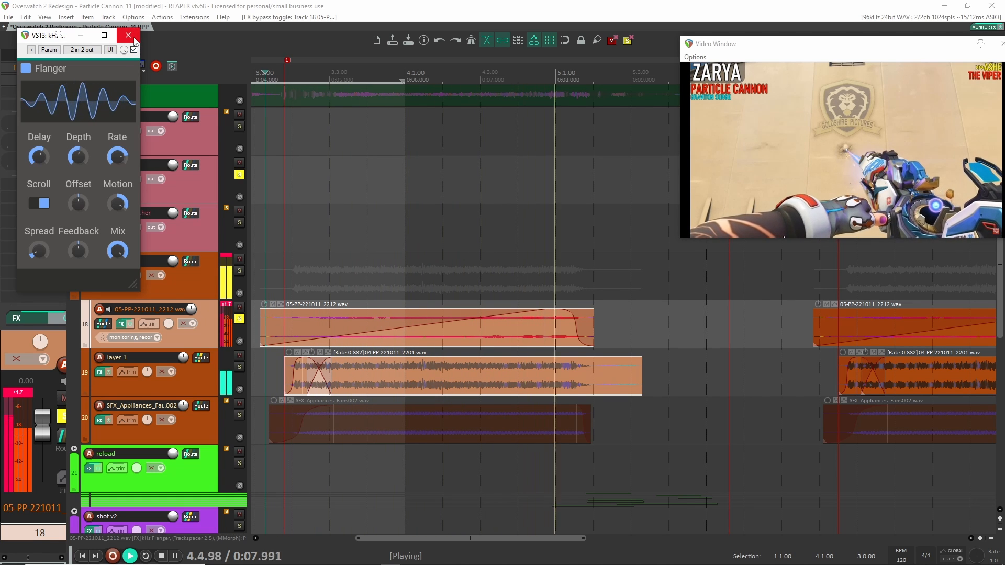
key("space")
left_click(128, 35)
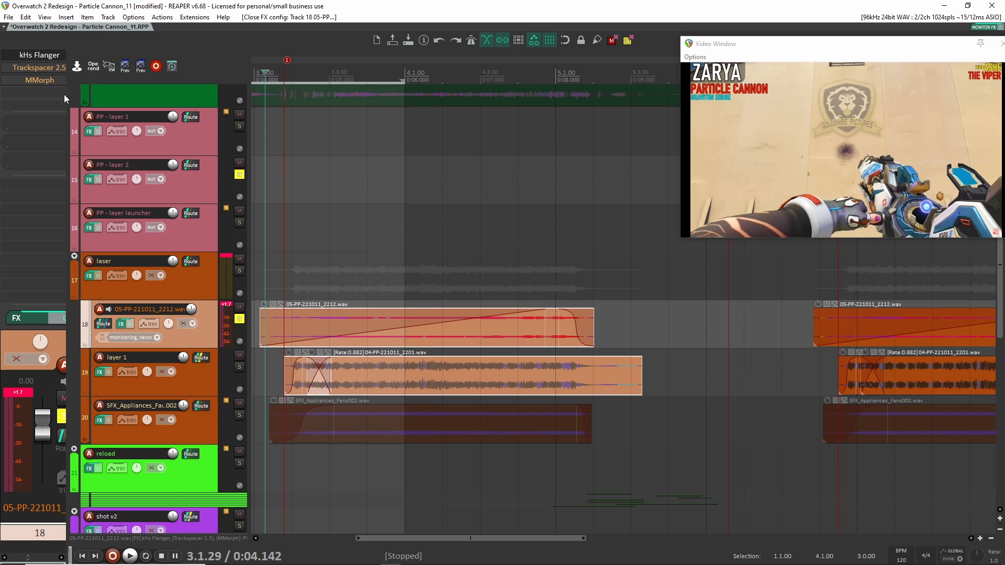
Re-enable Trackspacer 2.5 on the 05-PP-221011_2212 track, and inspect its settings and the routing between the laser layers
left_click(43, 69, "shift")
left_click(31, 67)
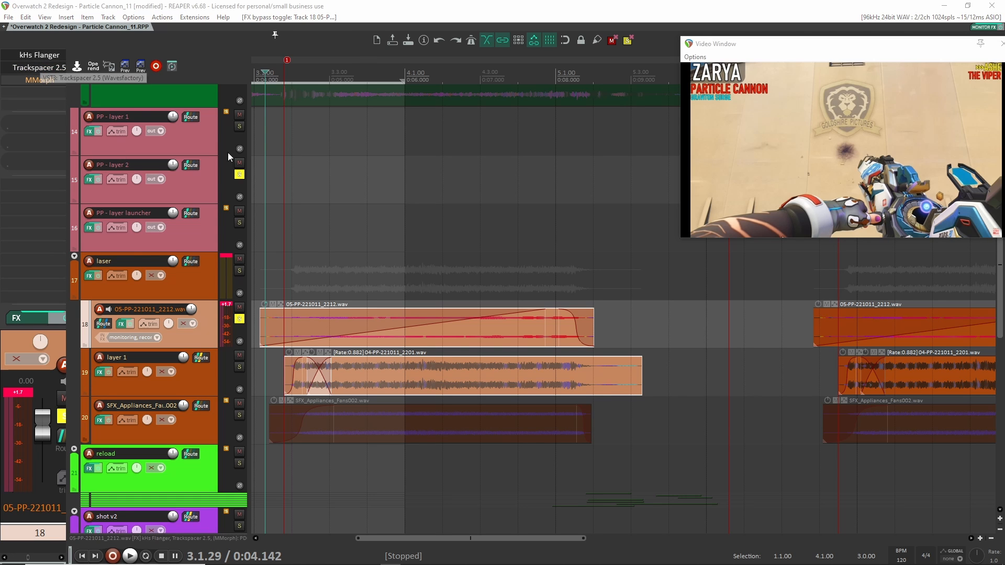
left_click(356, 29)
left_click(103, 324)
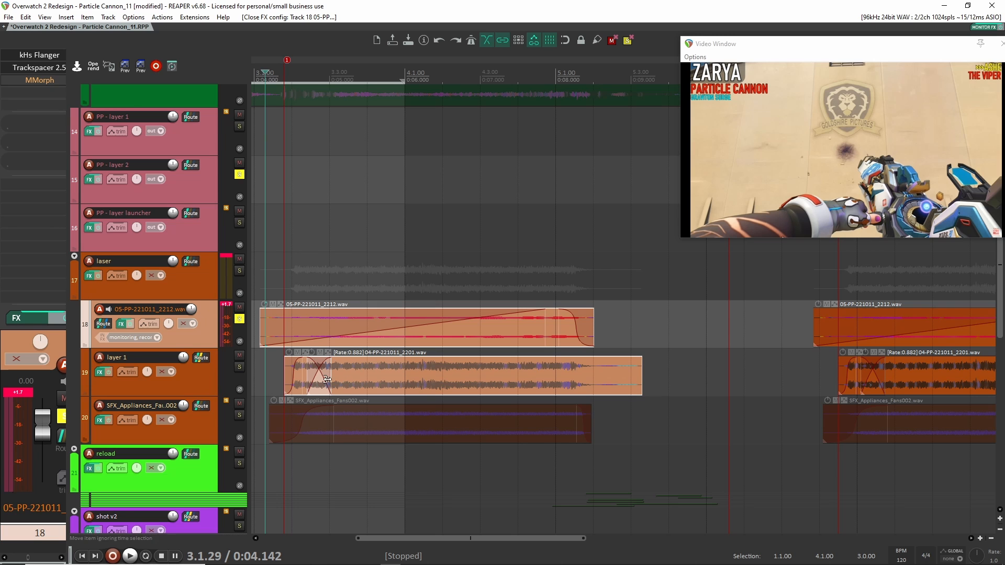
left_click(202, 387)
left_click(200, 332)
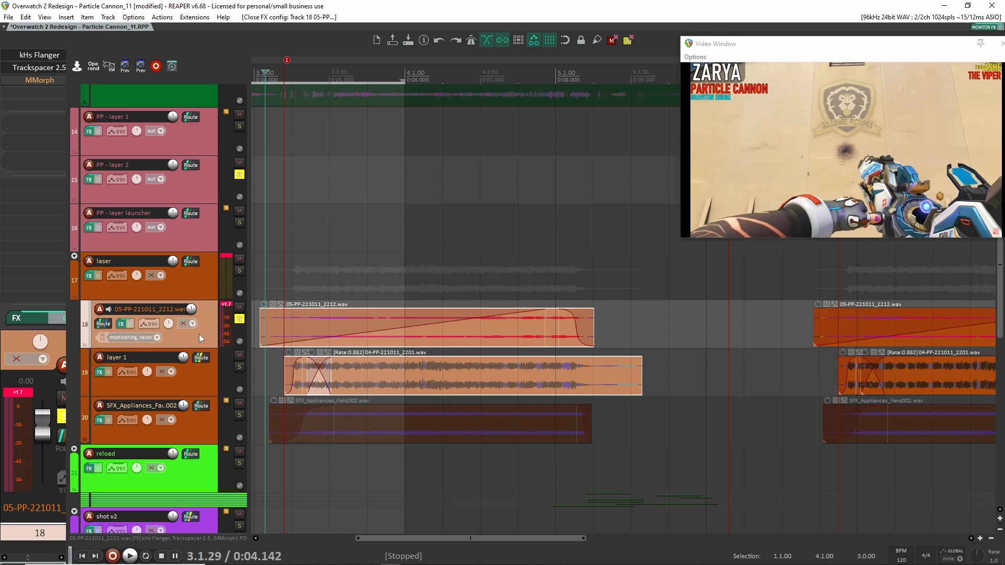
left_click(32, 67)
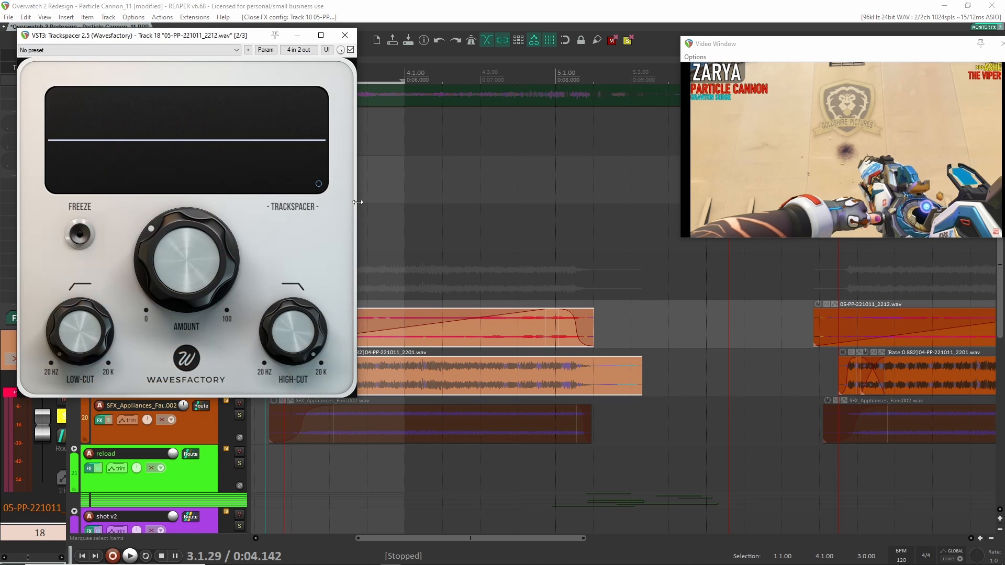
left_click(345, 35)
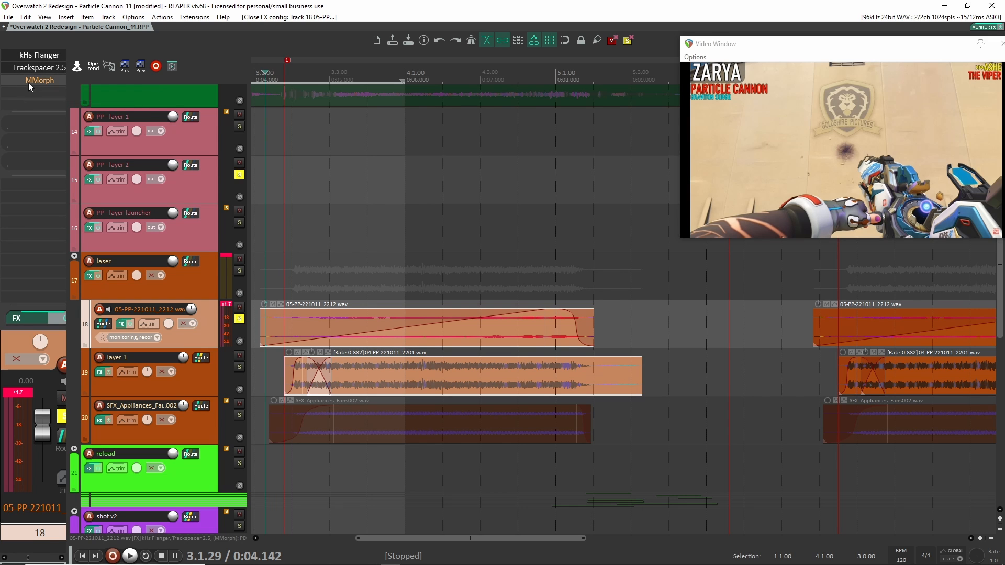
Re-enable MMorph on the 05-PP-221011_2212 track and inspect its morph settings
left_click(35, 81, "shift")
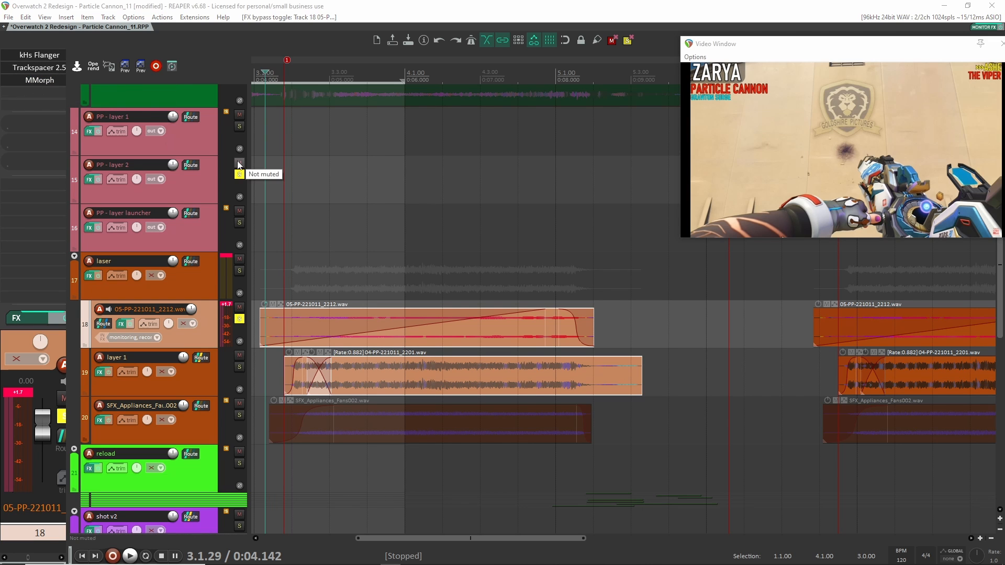
left_click(37, 81)
left_click_drag(571, 79, 309, 22)
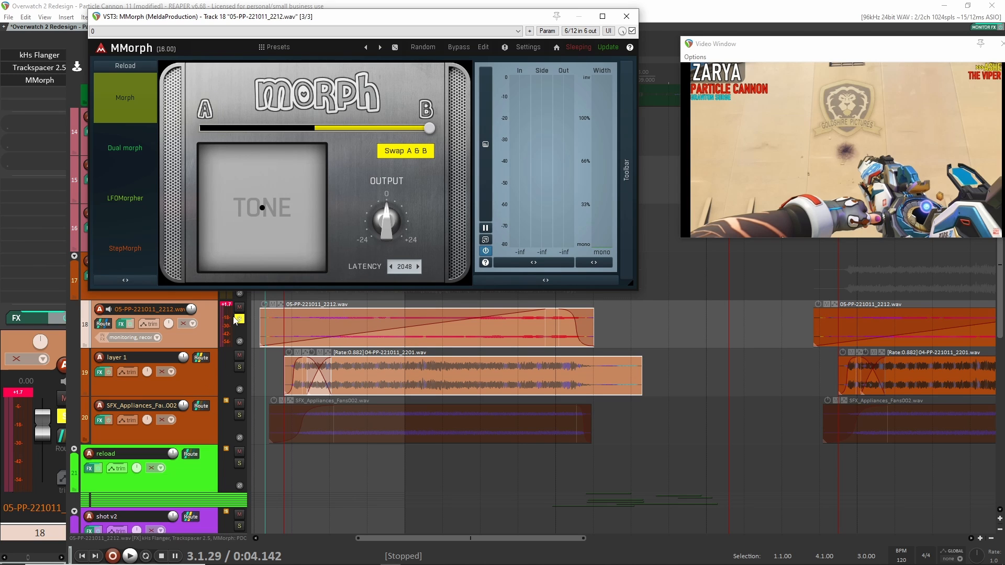
left_click(627, 16)
Unsolo the 05-PP-221011_2212 track and solo layer 1 instead
left_click(199, 378)
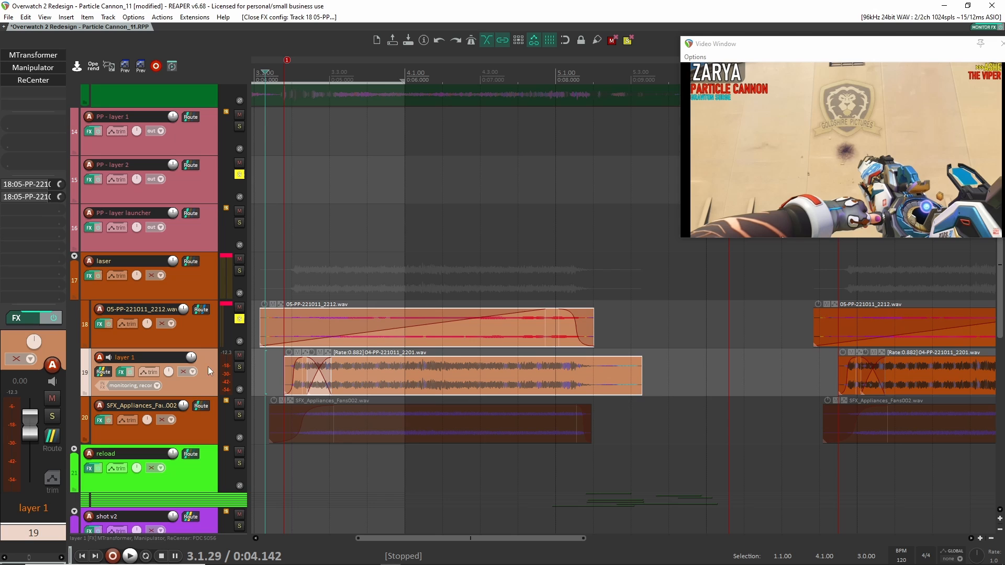
left_click(239, 319)
left_click(239, 367)
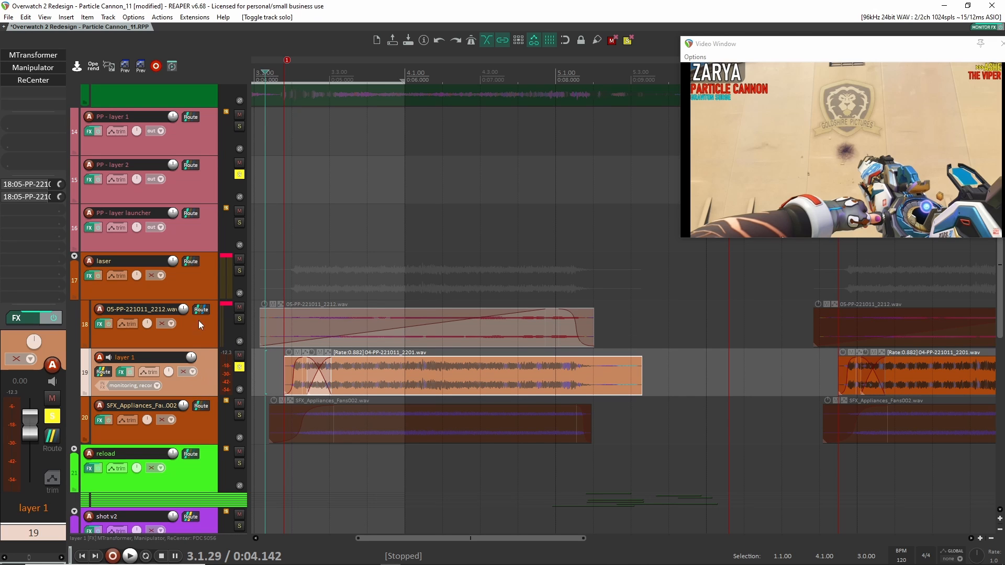
Bypass ReCenter, Manipulator and MTransformer on the layer 1 track and play it back dry
left_click(52, 81, "shift")
left_click(46, 68, "shift")
left_click(45, 56, "shift")
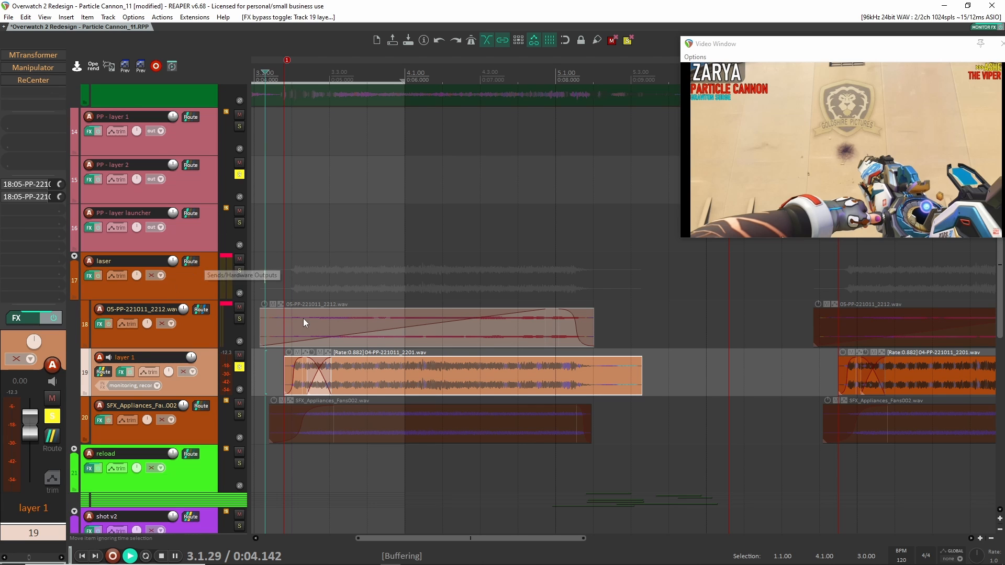
key("space")
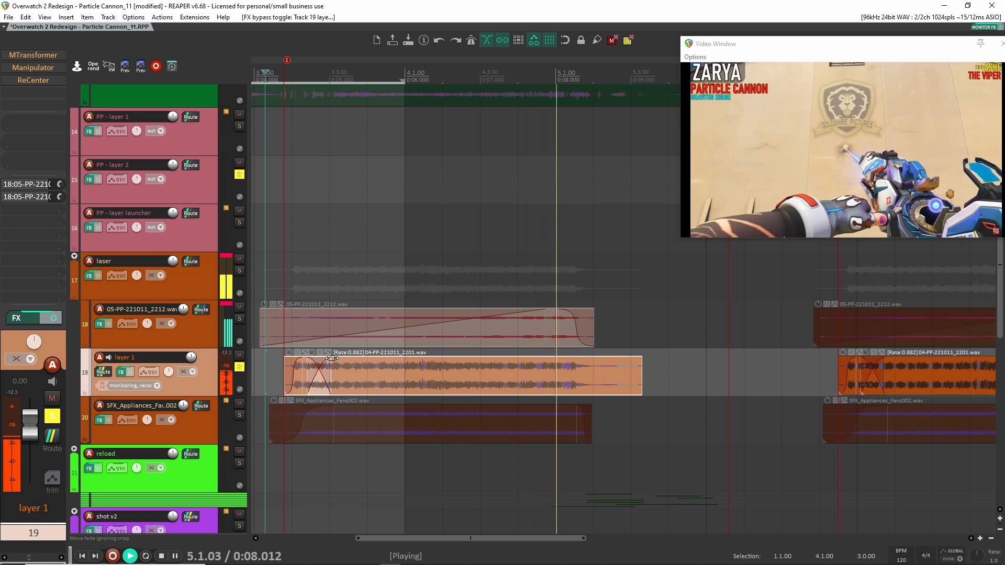
key("space")
Inspect the Phase Plant sampler on the PP - layer 1 track and audition its sample
left_click(202, 140)
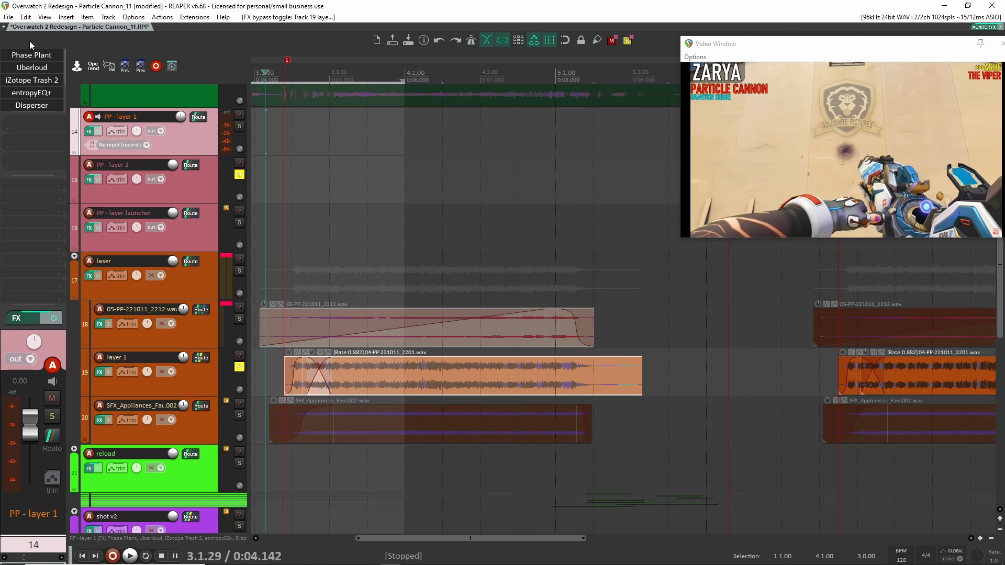
left_click(27, 52)
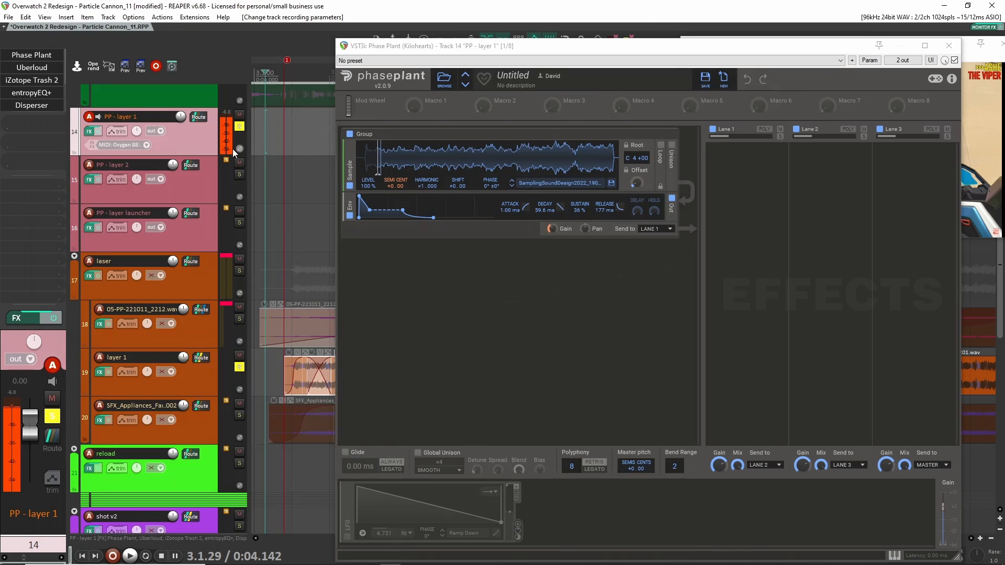
left_click_drag(738, 47, 434, 31)
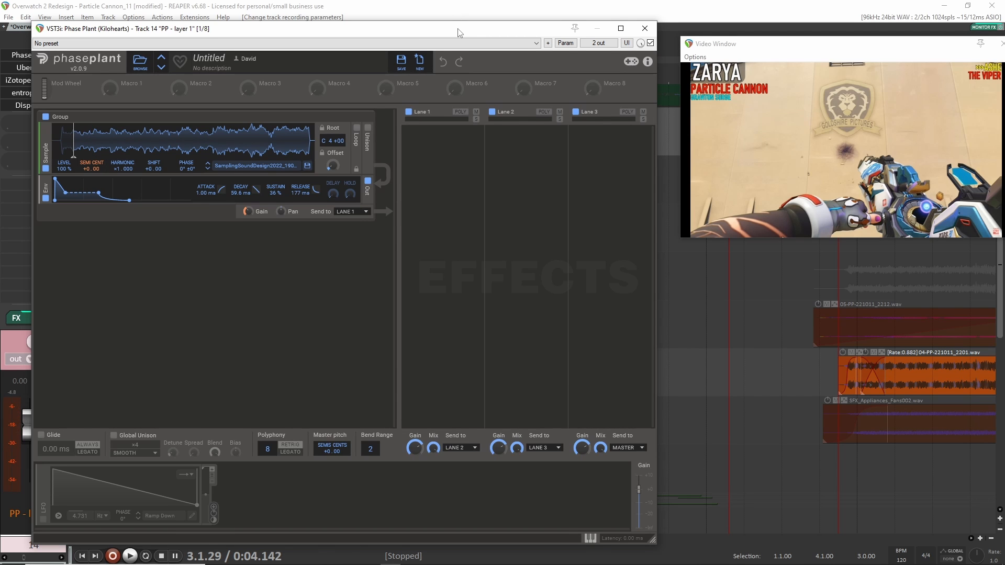
left_click_drag(459, 32, 462, 13)
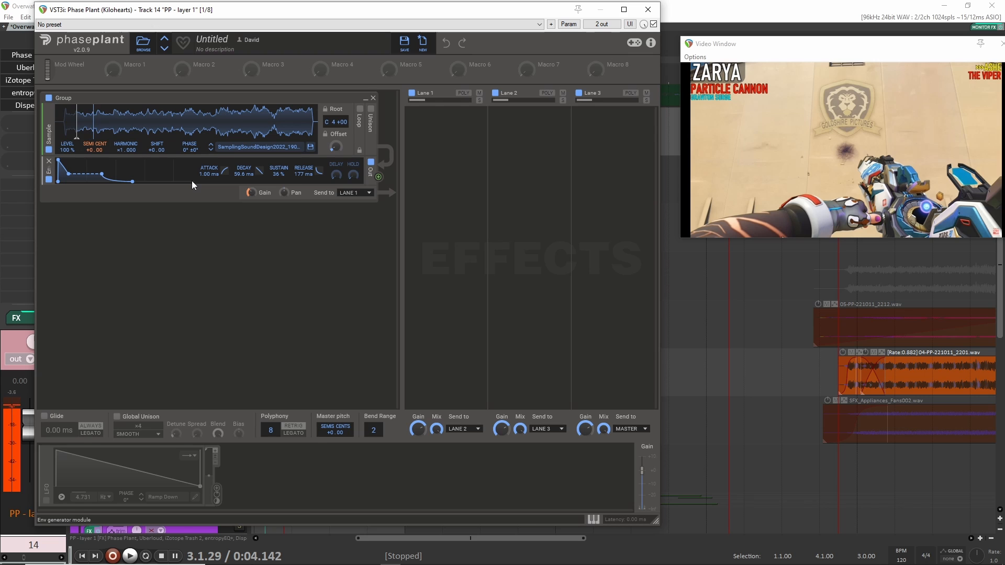
left_click(648, 10)
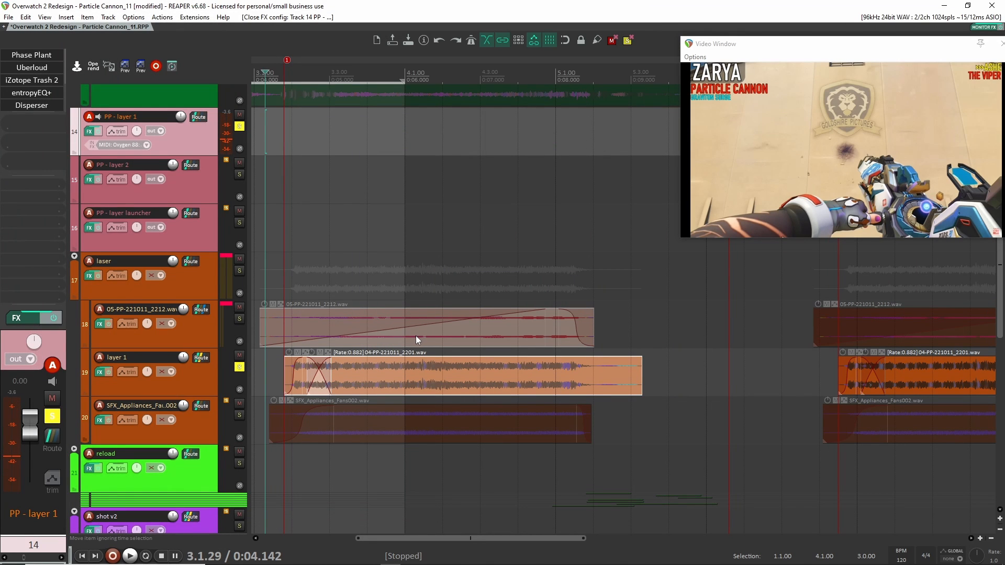
Open MTransformer on the layer 1 track and play the track with the plugin bypassed
left_click(196, 383)
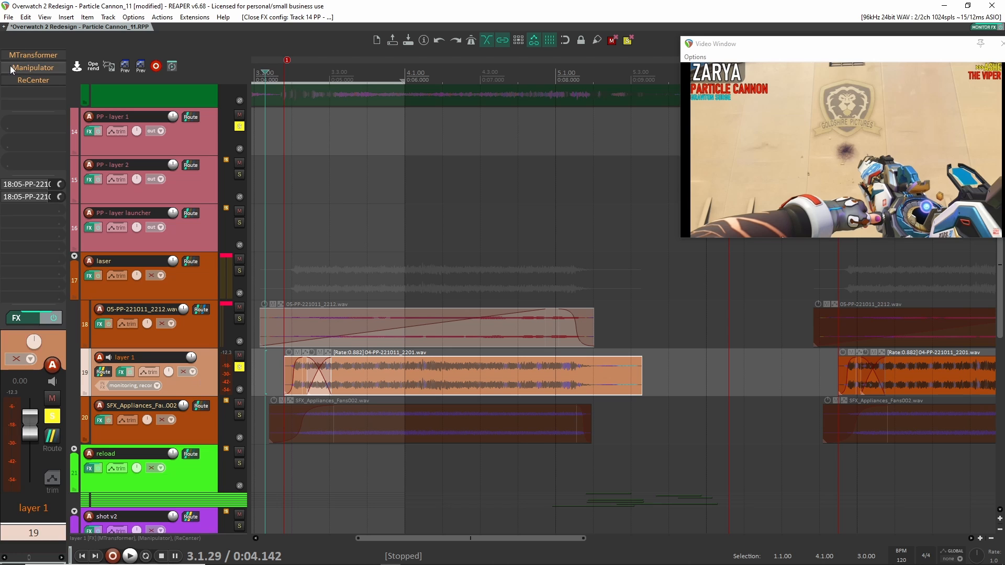
left_click(39, 56, "shift")
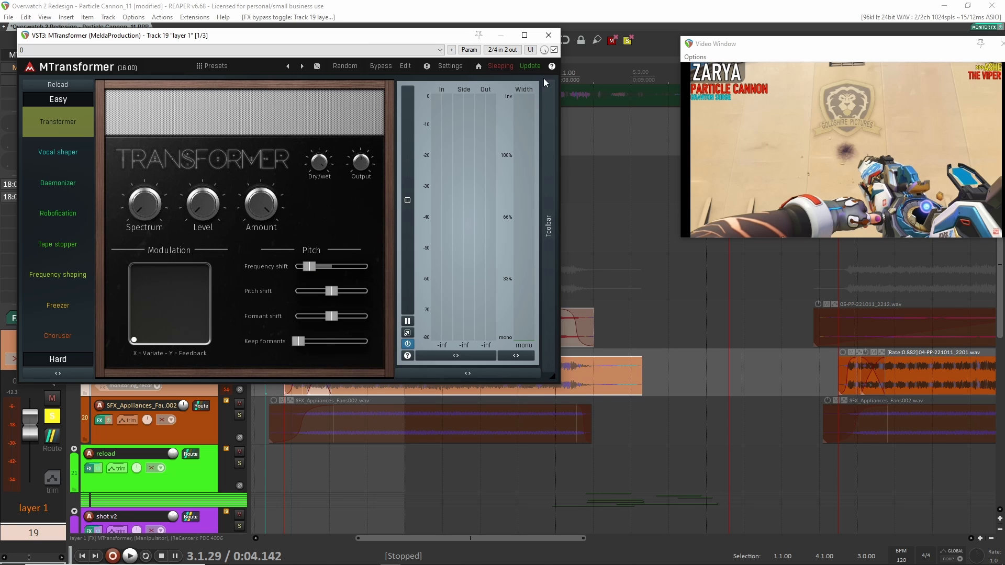
left_click(553, 50)
left_click_drag(432, 41, 434, 13)
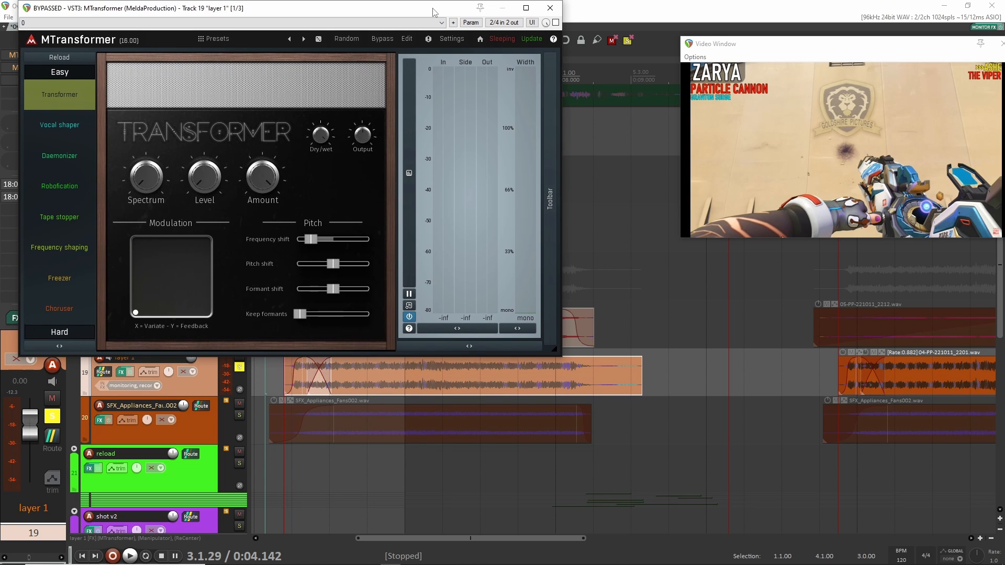
key("space")
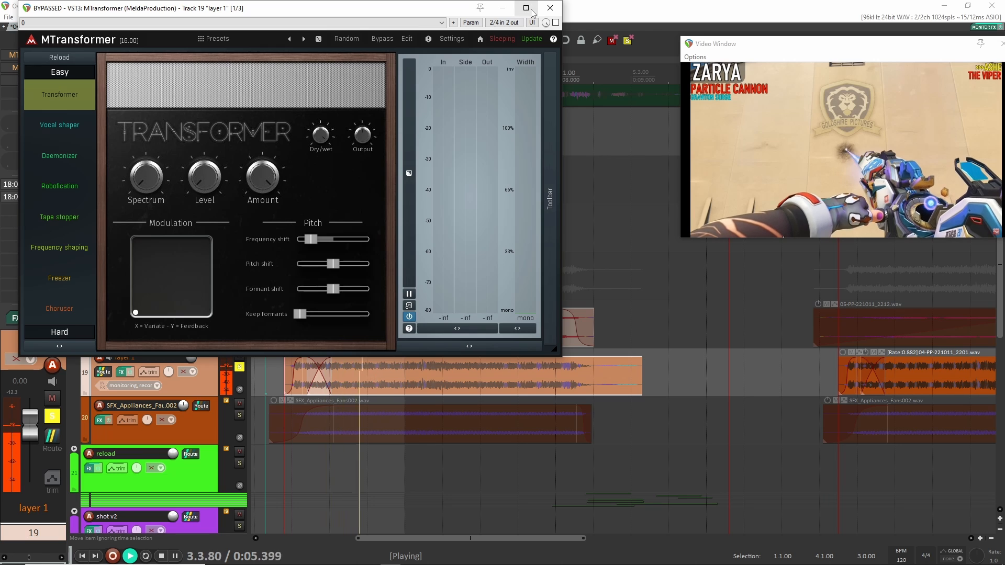
key("space")
Re-enable MTransformer on the layer 1 track, play the track through it and close the plugin window
left_click(556, 23)
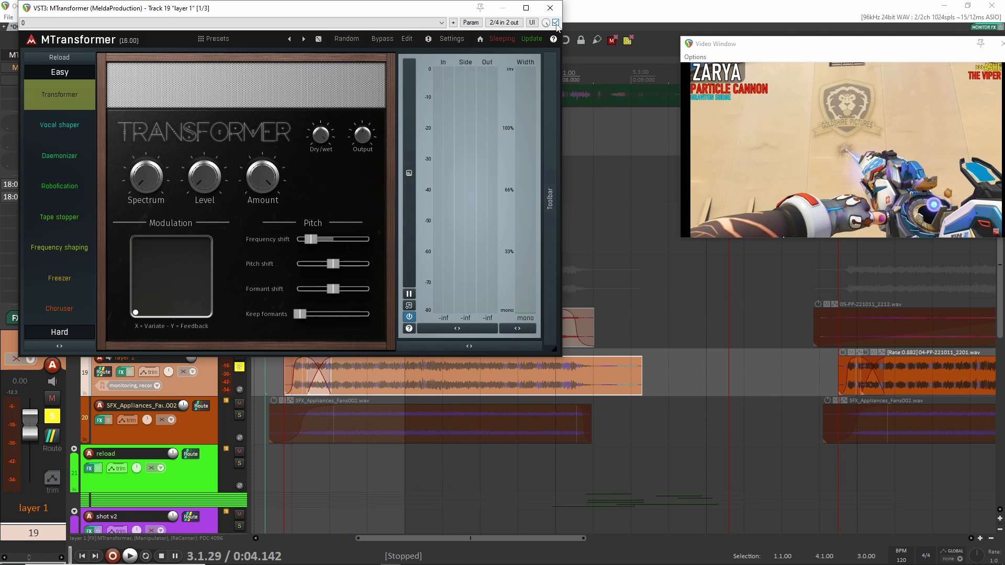
key("space")
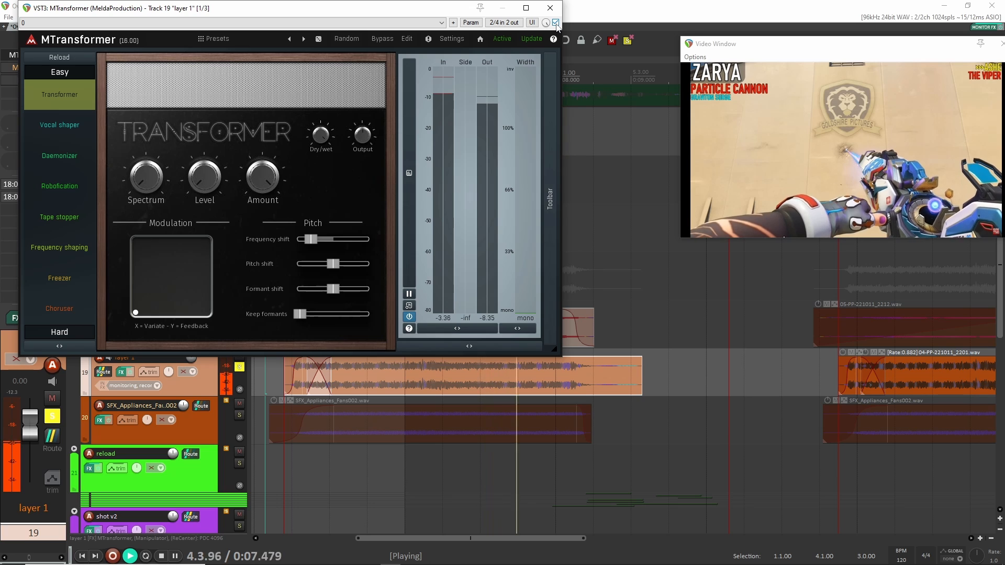
key("space")
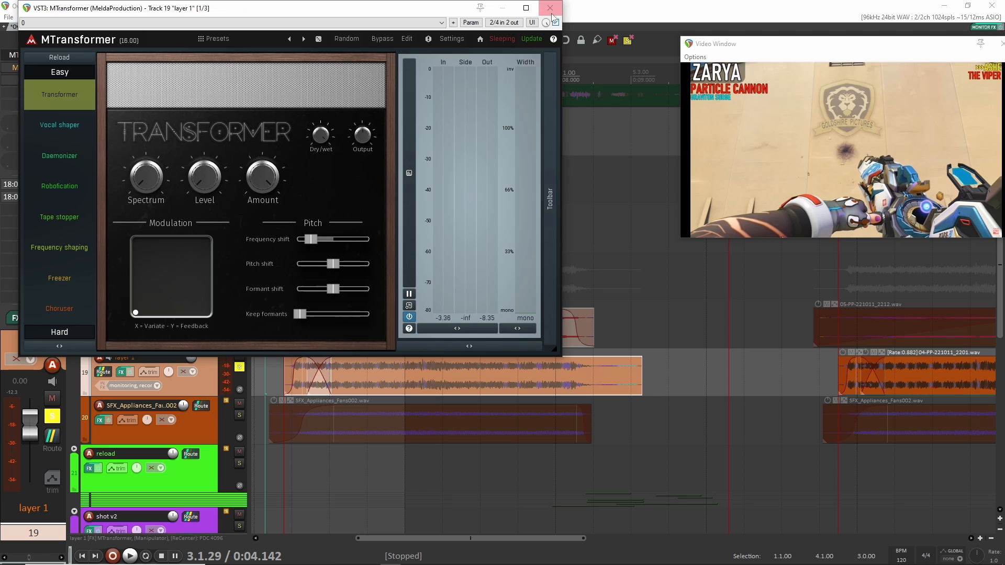
left_click(550, 8)
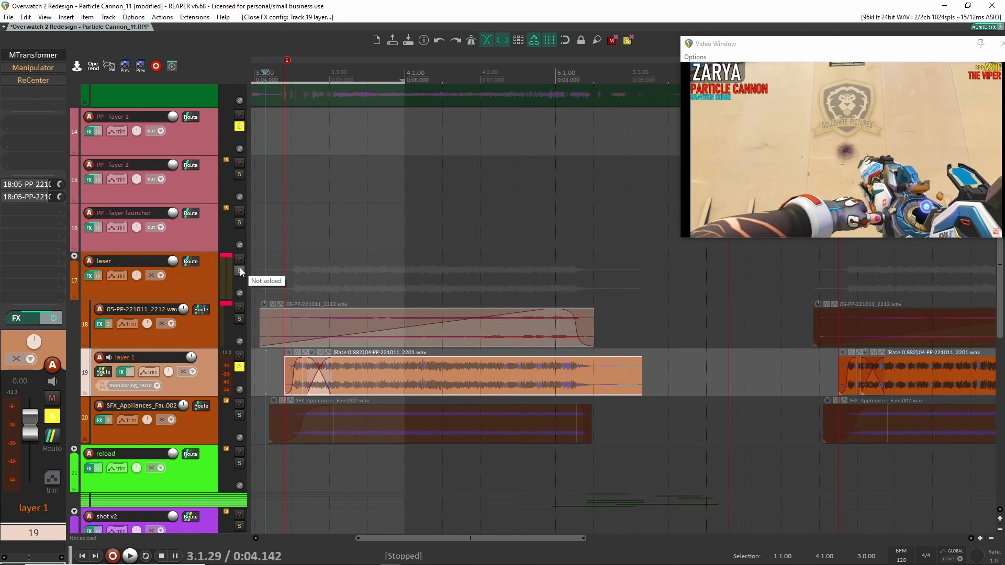
Re-enable Manipulator on the layer 1 track and play the track twice while watching its formant automation
left_click(42, 67, "shift")
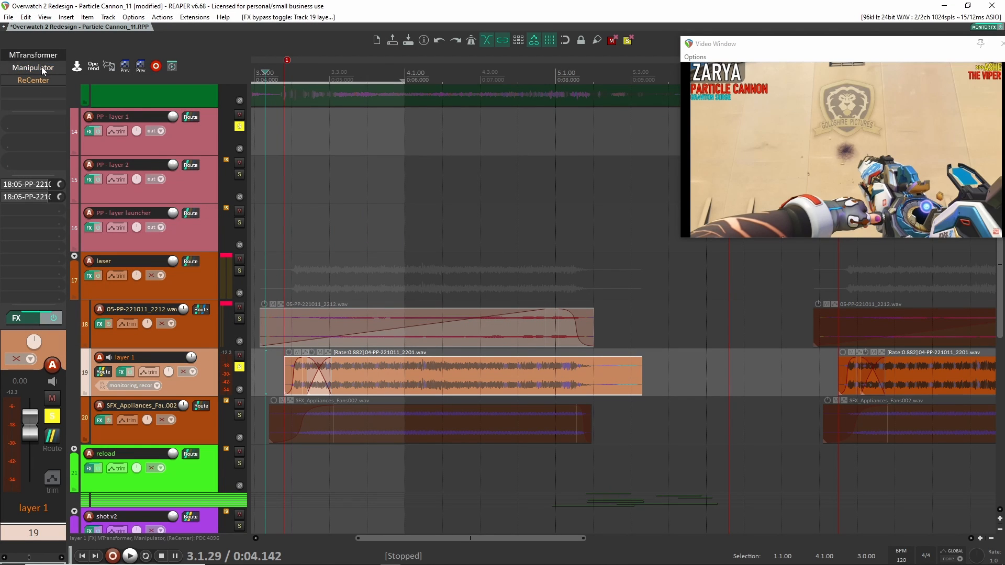
left_click(43, 68)
left_click_drag(162, 41, 265, 56)
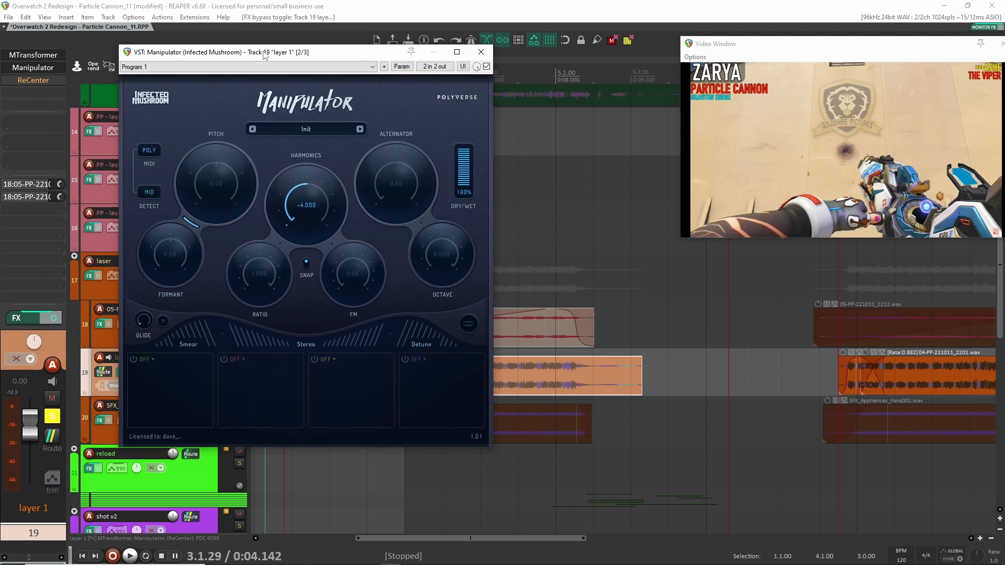
key("space")
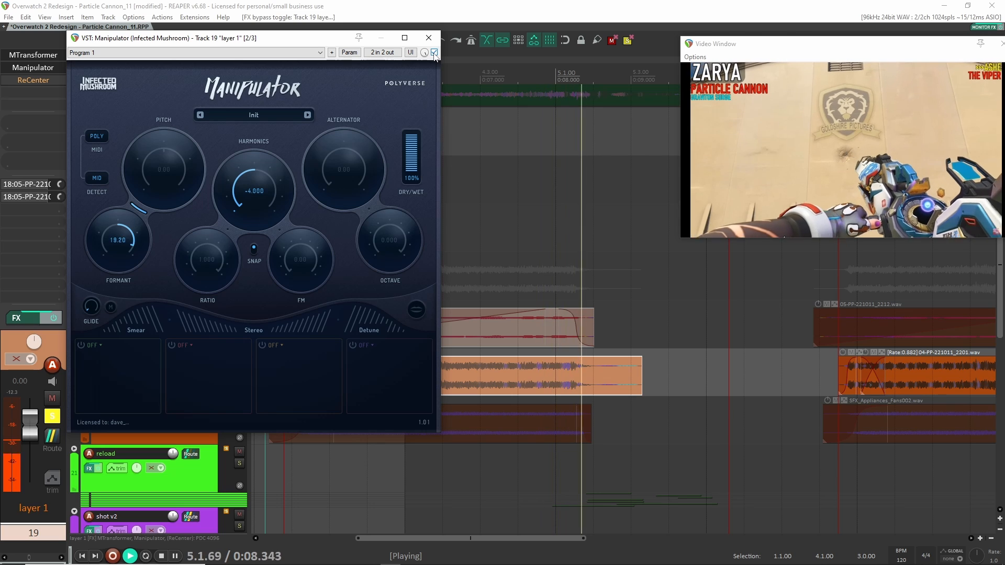
key("space")
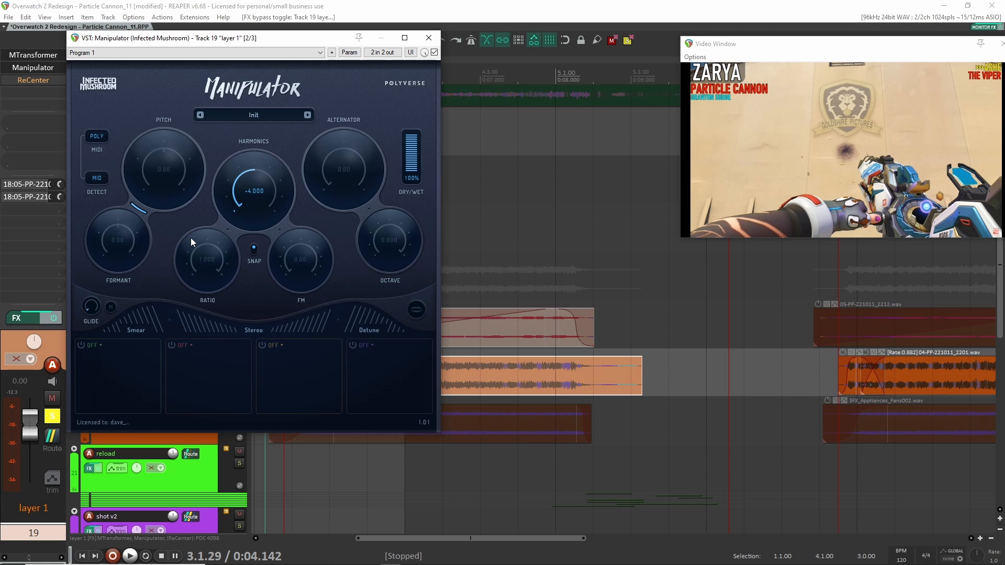
key("space")
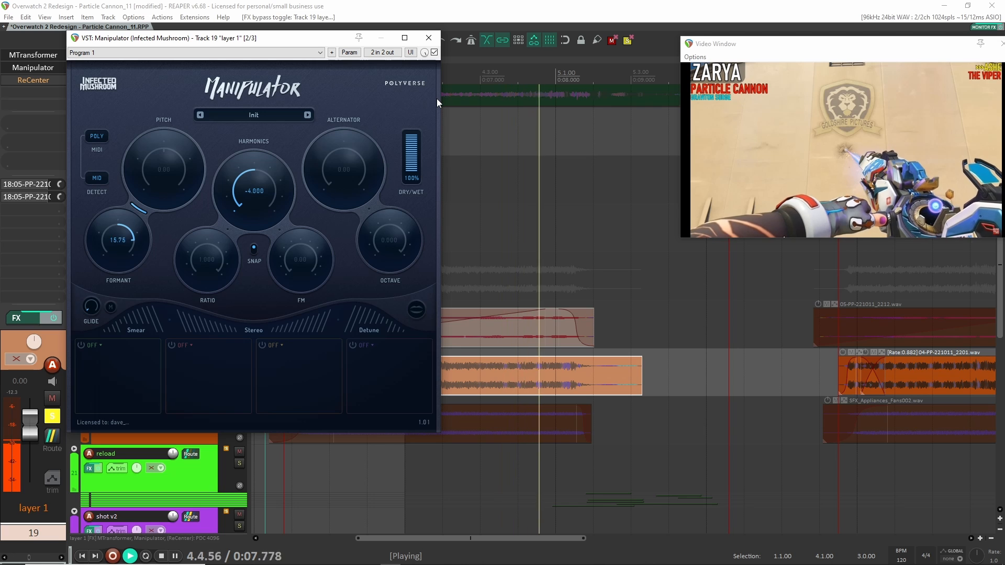
key("space")
left_click(429, 38)
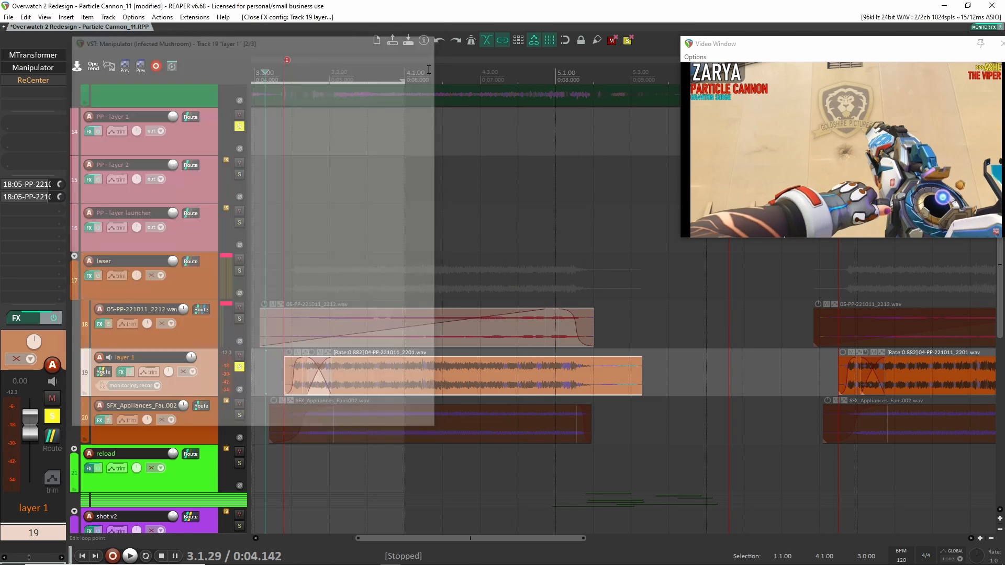
Re-enable ReCenter on the layer 1 track and check its settings
left_click(38, 82)
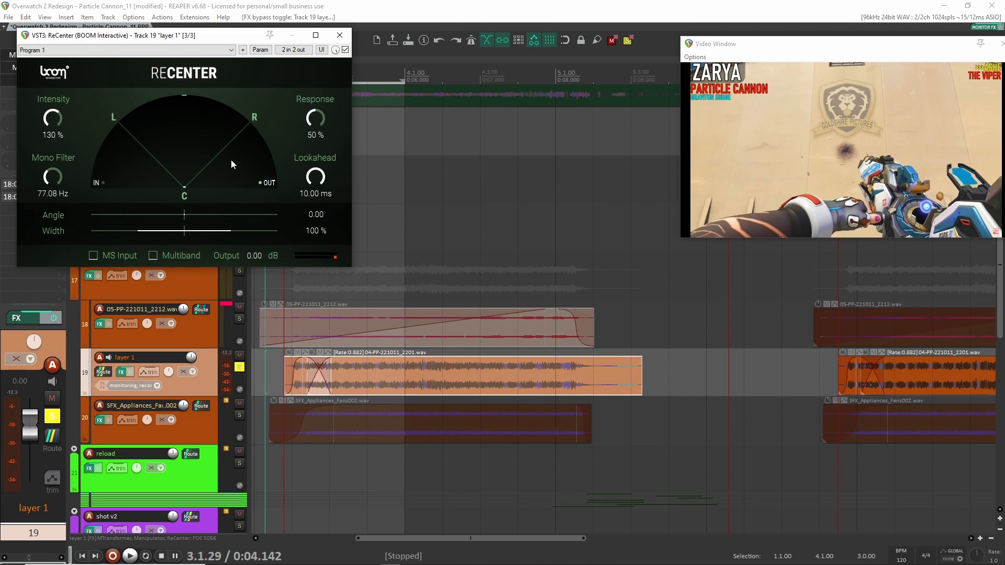
left_click(339, 35)
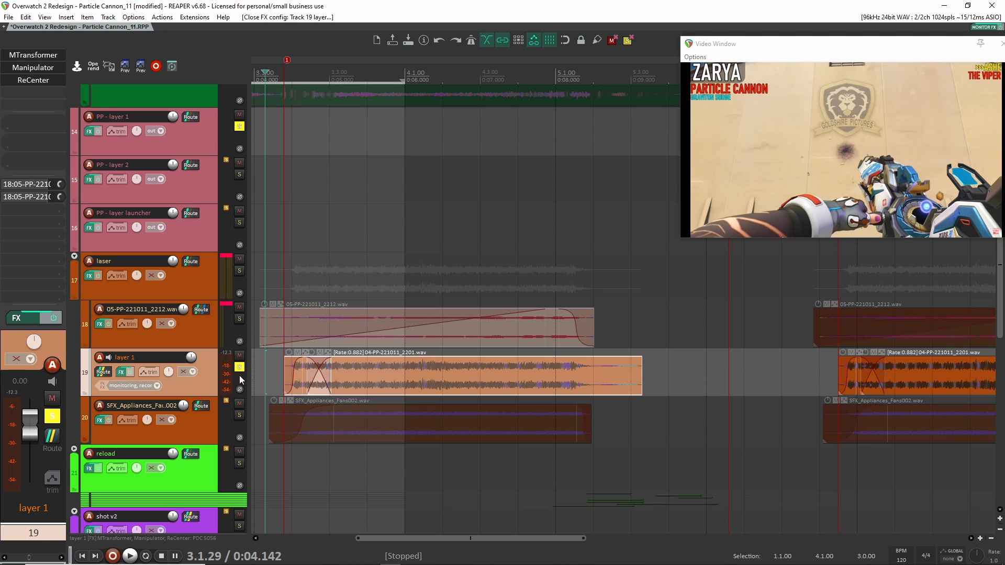
Solo the 05-PP-221011_2212 track alongside layer 1 and play both from the start of the laser with MMorph bypassed
left_click(206, 331)
left_click(239, 319)
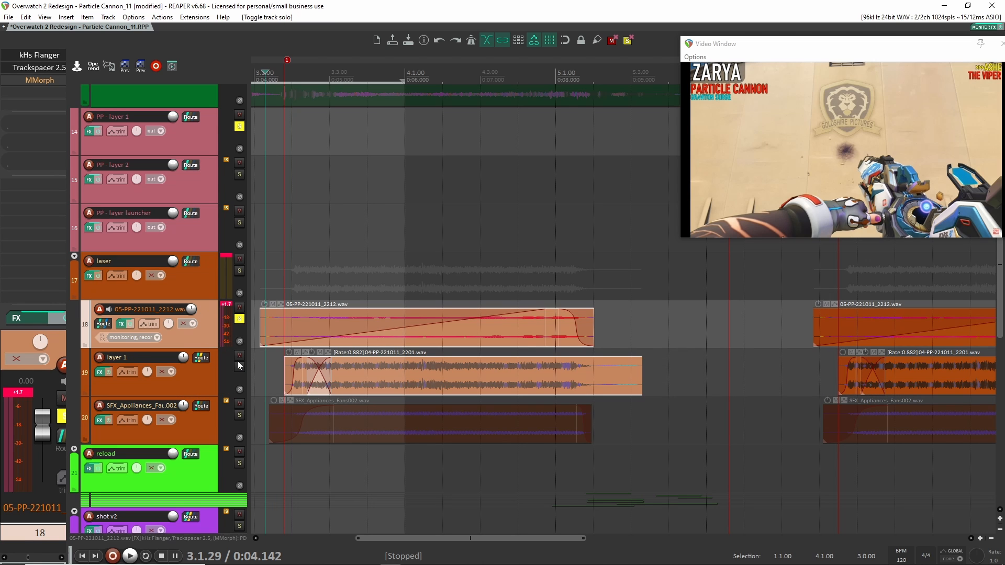
left_click(297, 275)
key("space")
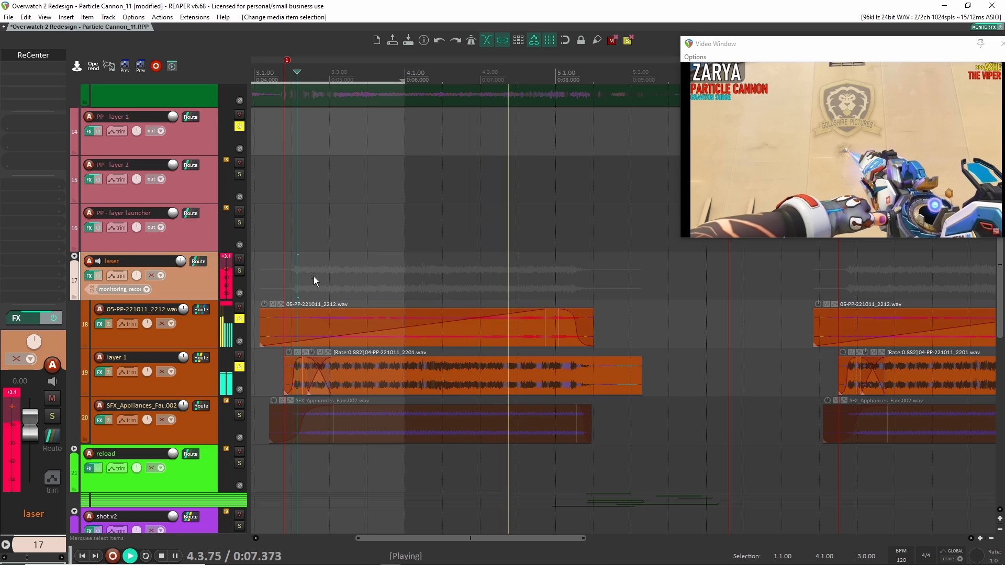
key("space")
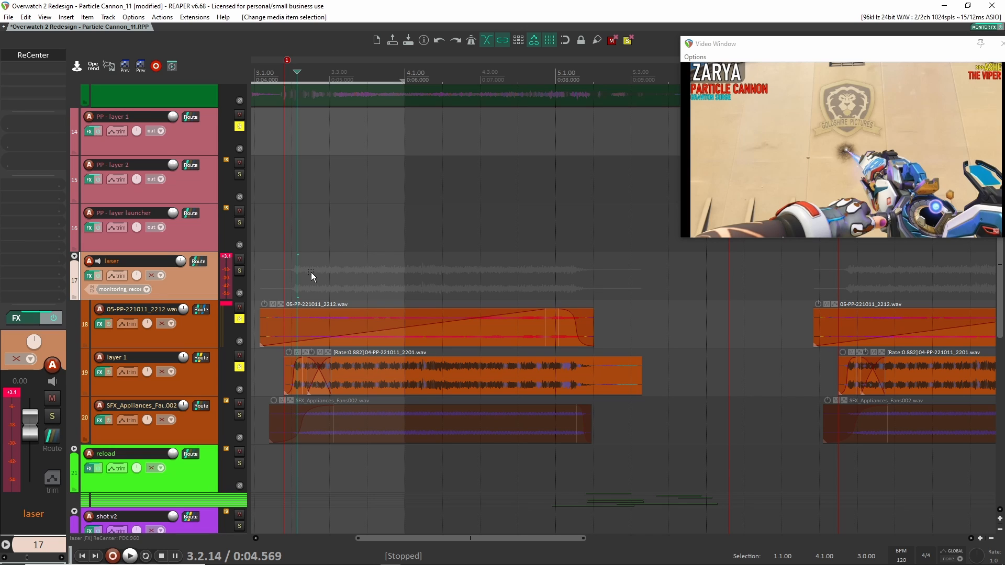
Re-enable MMorph on the 05-PP-221011_2212 track and play both layers while watching the A/B morph slider
left_click(198, 336)
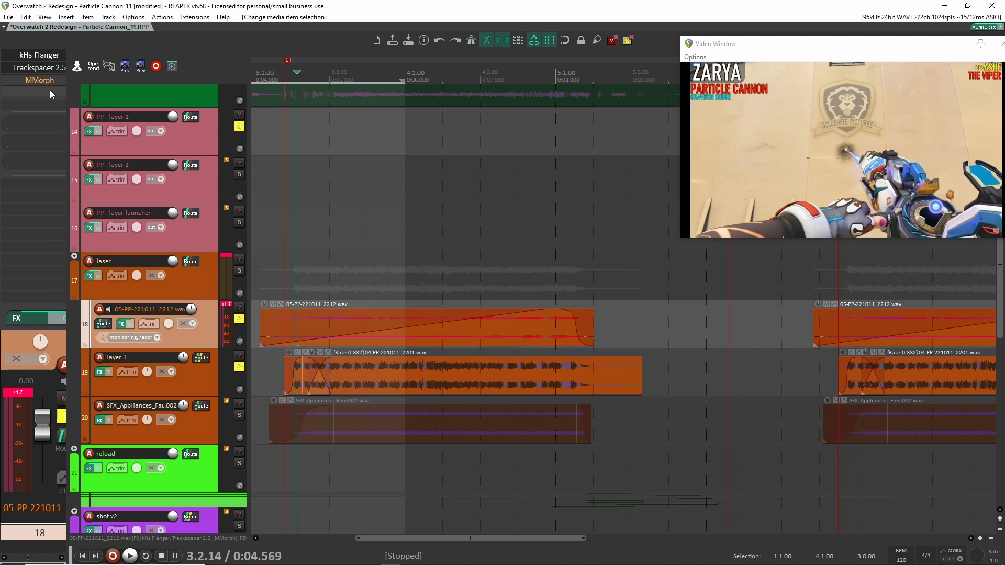
left_click(42, 80)
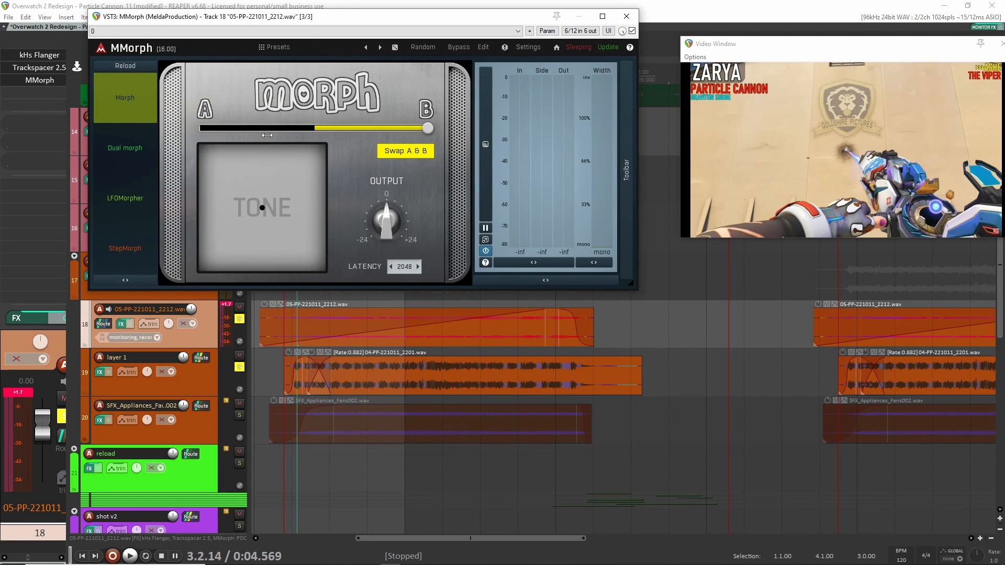
left_click_drag(350, 20, 363, 19)
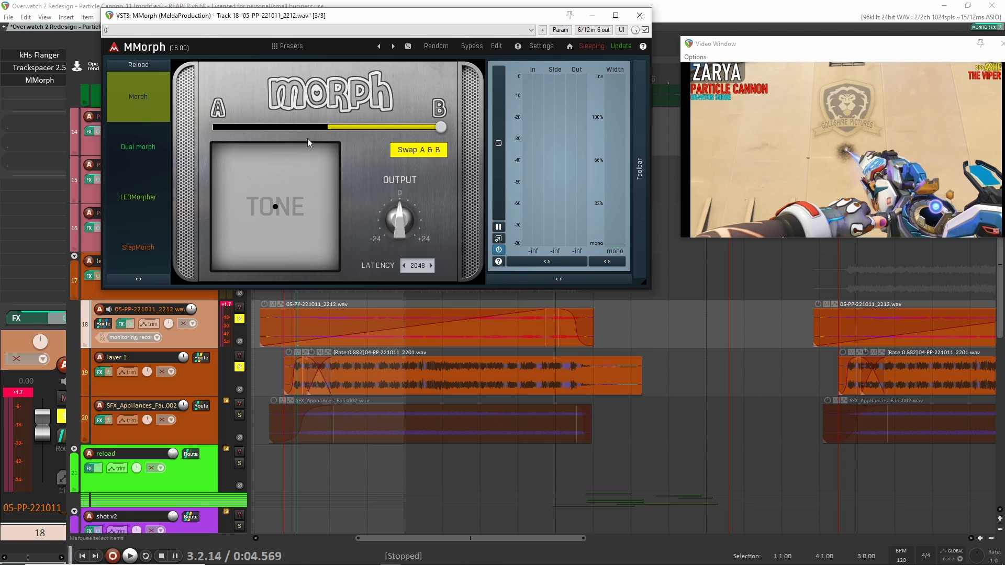
key("space")
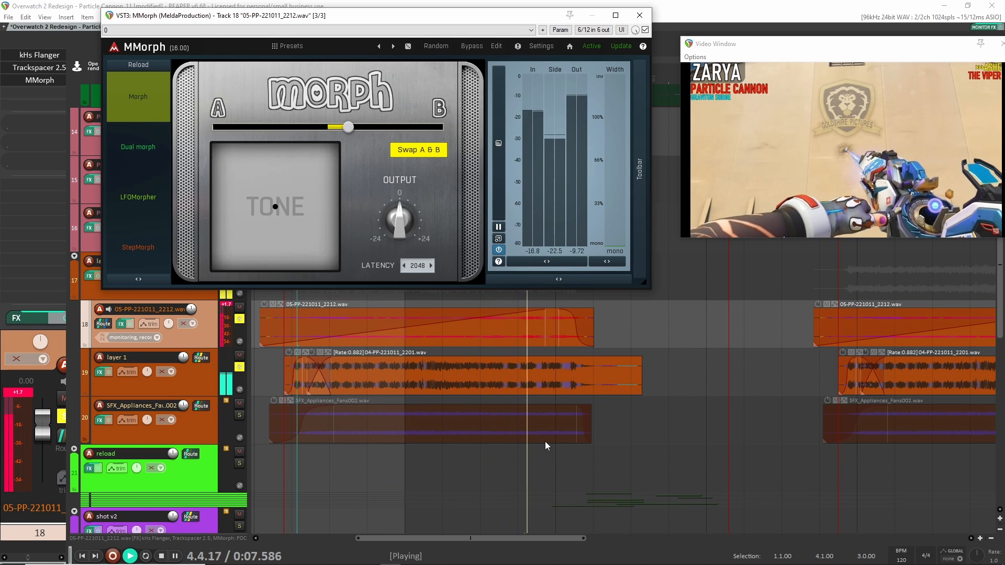
key("space")
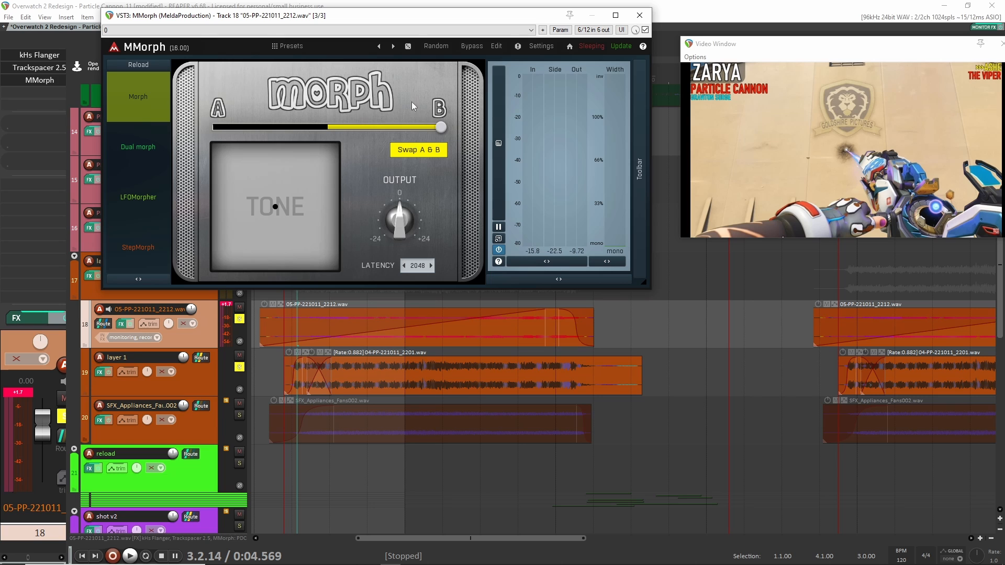
key("space")
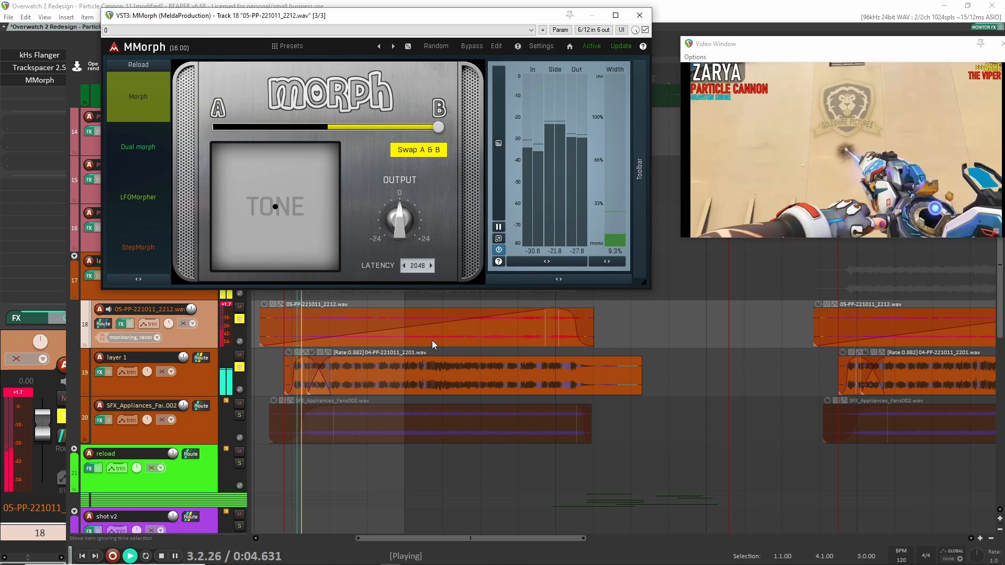
key("space")
Compare the 05-PP-221011_2212 and layer 1 tracks feeding MMorph, and replay the morph from just before the layer 1 clip
left_click(193, 375)
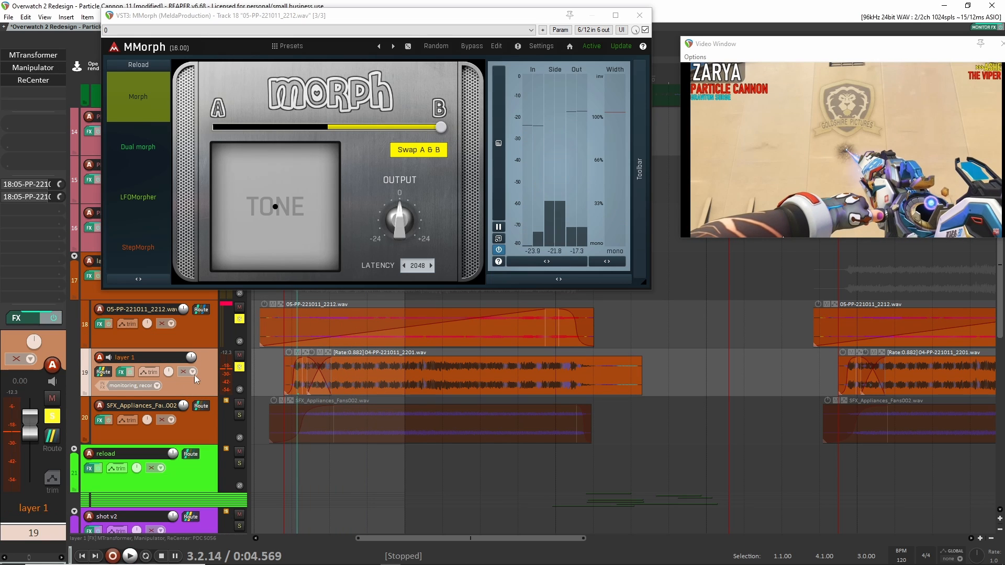
left_click(192, 331)
left_click(201, 372, "ctrl")
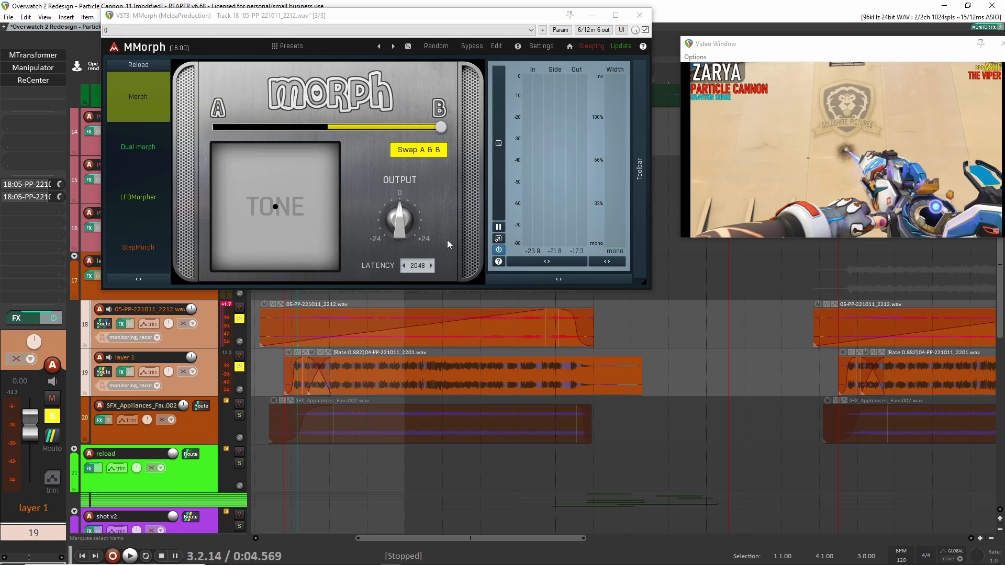
left_click(498, 327)
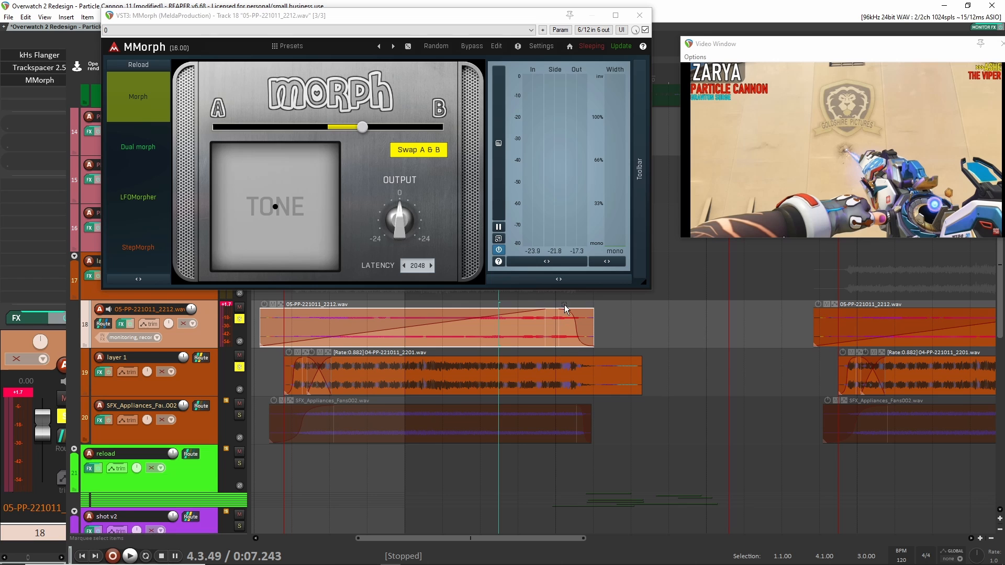
left_click(268, 372)
key("space")
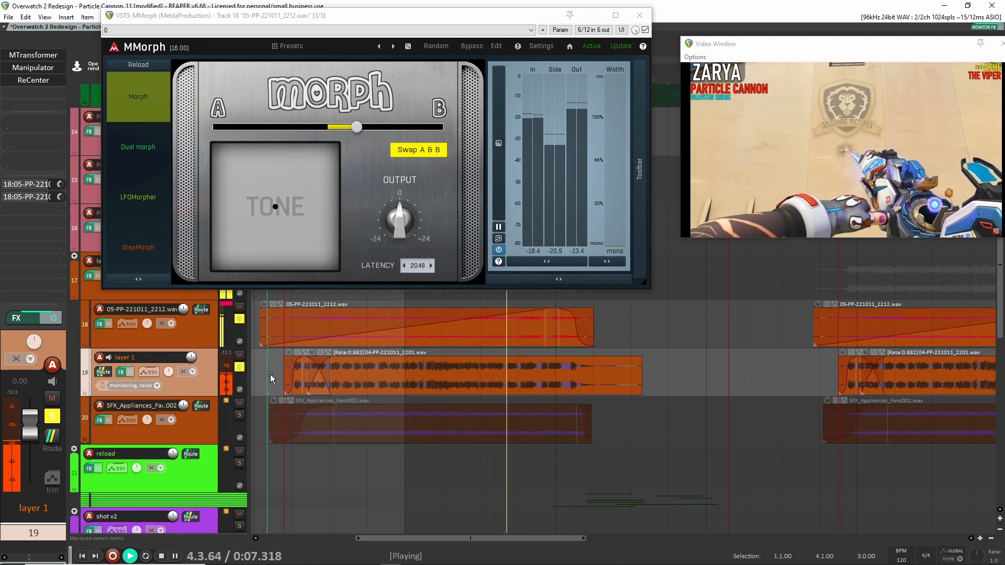
key("space")
left_click(191, 339)
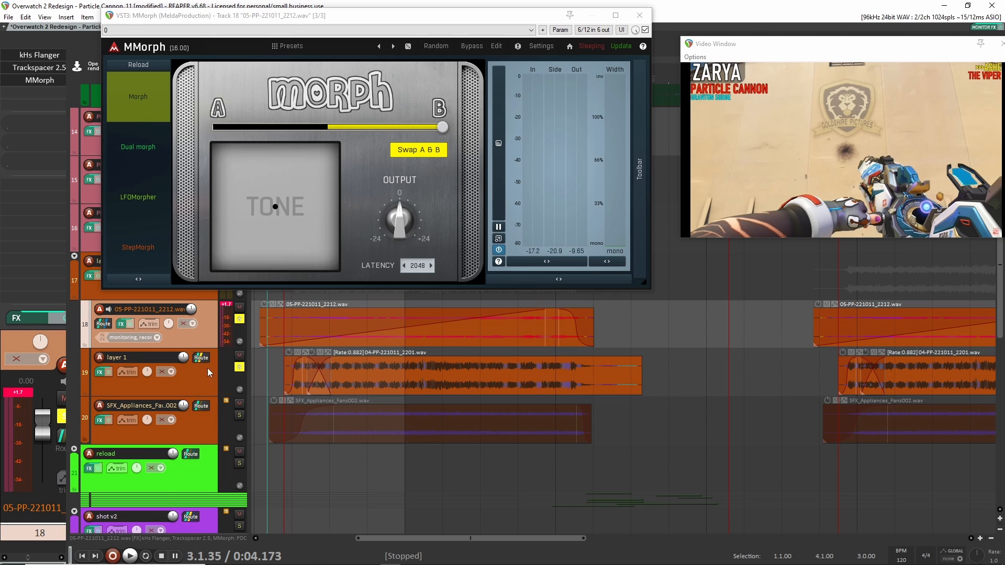
Show the laser layers' plugin automation, plus the volume envelopes of the 05-PP-221011_2212 and layer 1 tracks
left_click(208, 421)
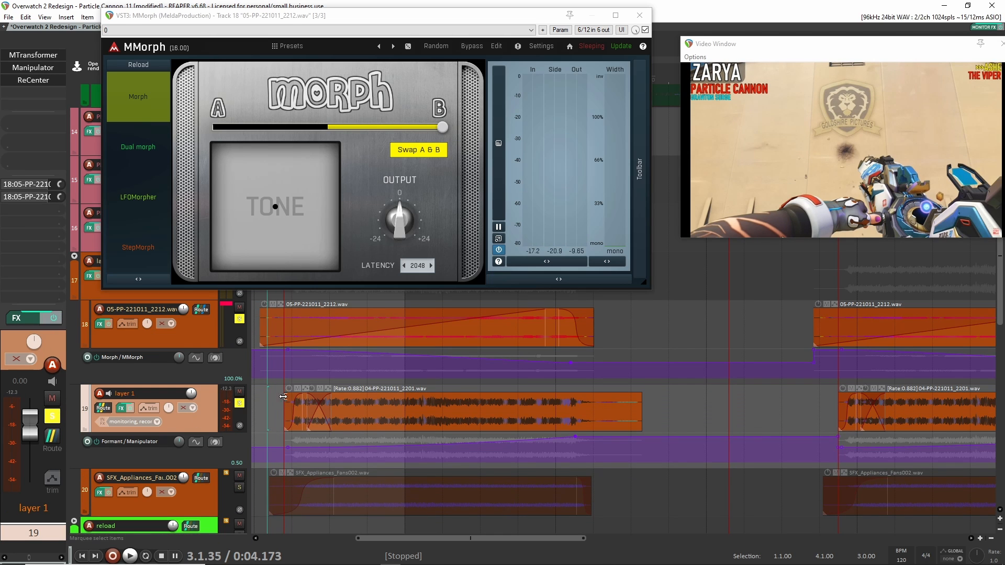
left_click_drag(298, 419, 348, 380)
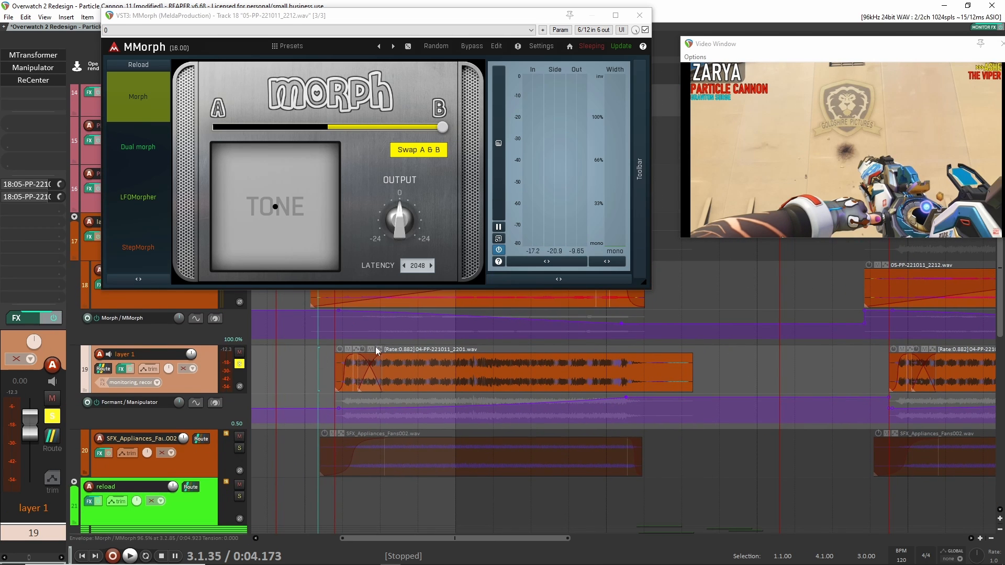
scroll(376, 347, "up", 2)
left_click(212, 389)
key("v")
scroll(298, 425, "down", 2)
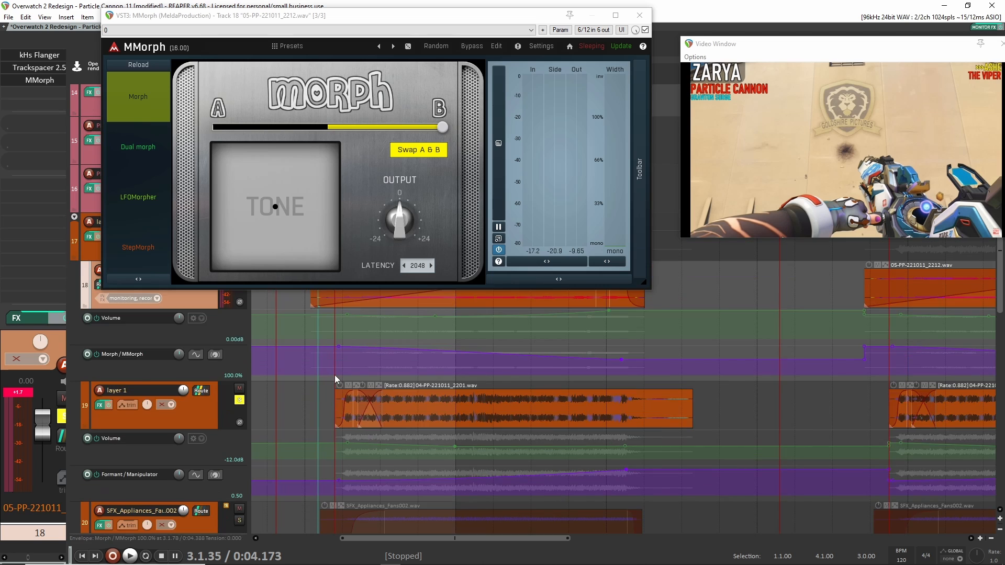
Examine the volume, Morph, Formant and Harmonics envelopes across the laser layers, and hide all the envelopes
scroll(334, 375, "up", 2)
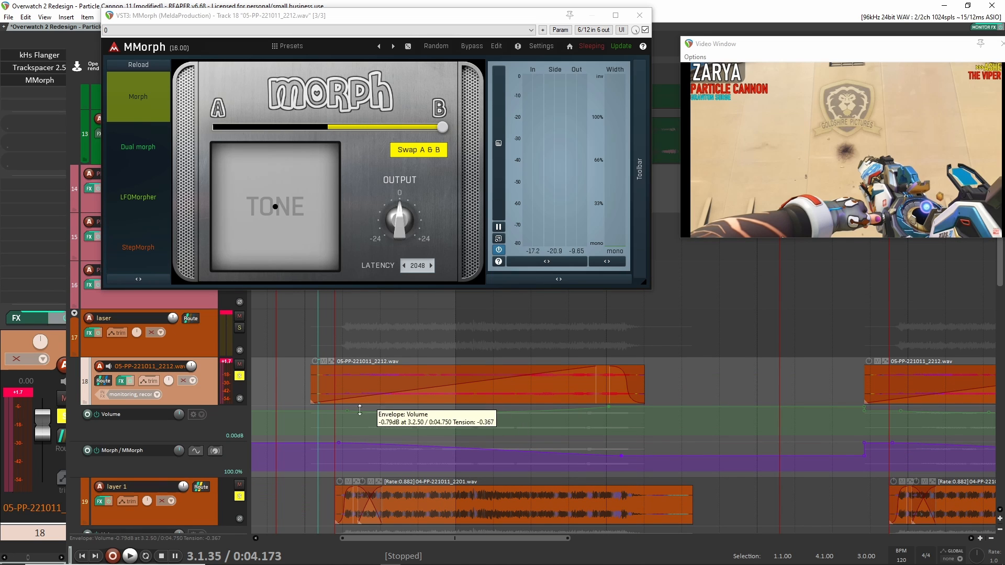
scroll(235, 342, "down", 1)
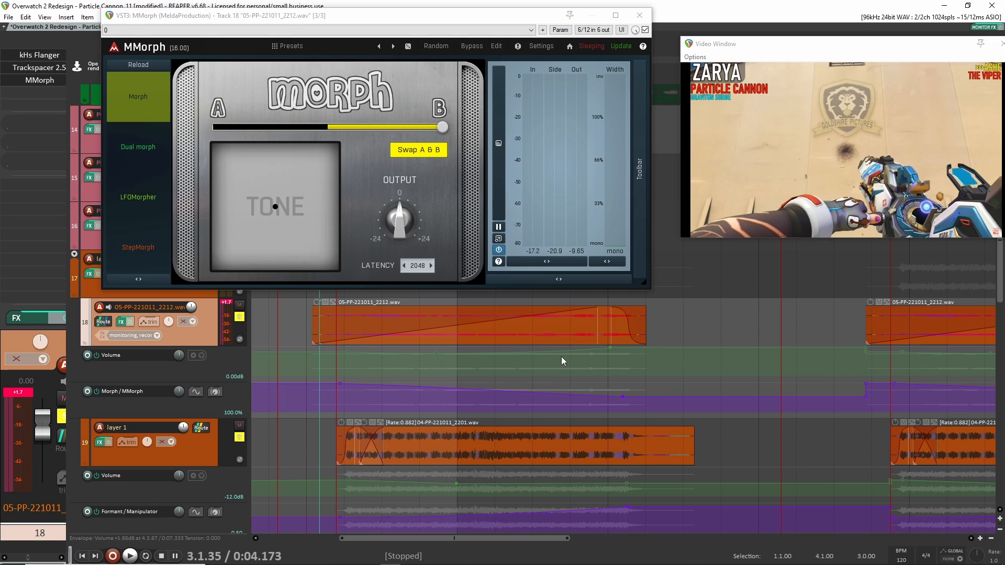
scroll(636, 332, "down", 2)
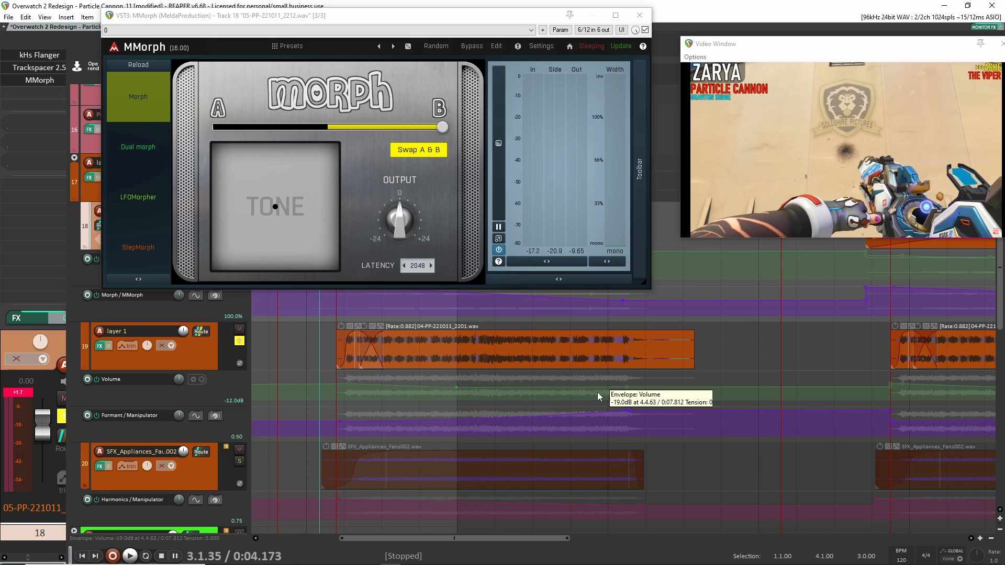
scroll(448, 448, "down", 2)
scroll(444, 446, "up", 2)
key("ctrl+l")
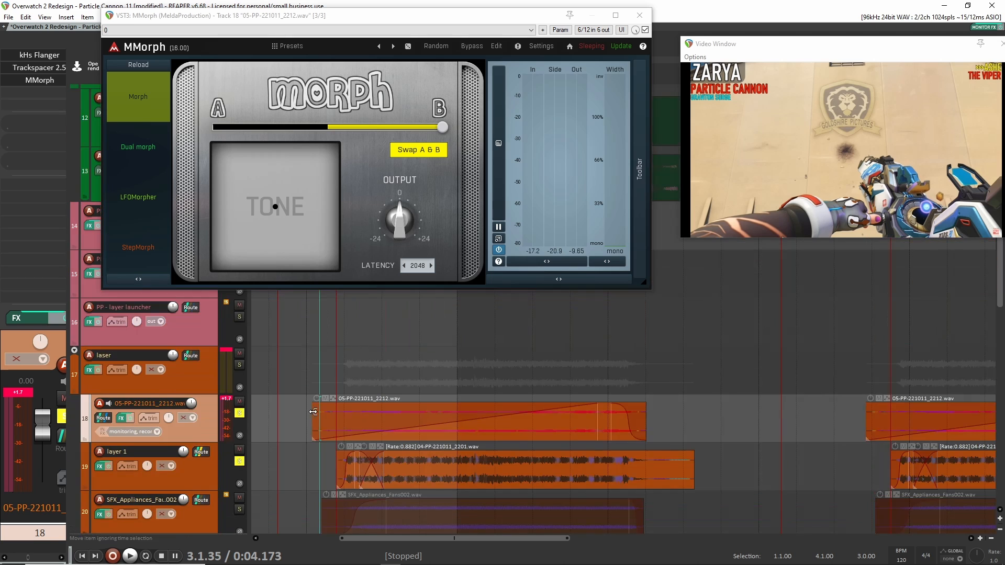
Solo the laser folder and play its three layers from just before the first clip
left_click(294, 383)
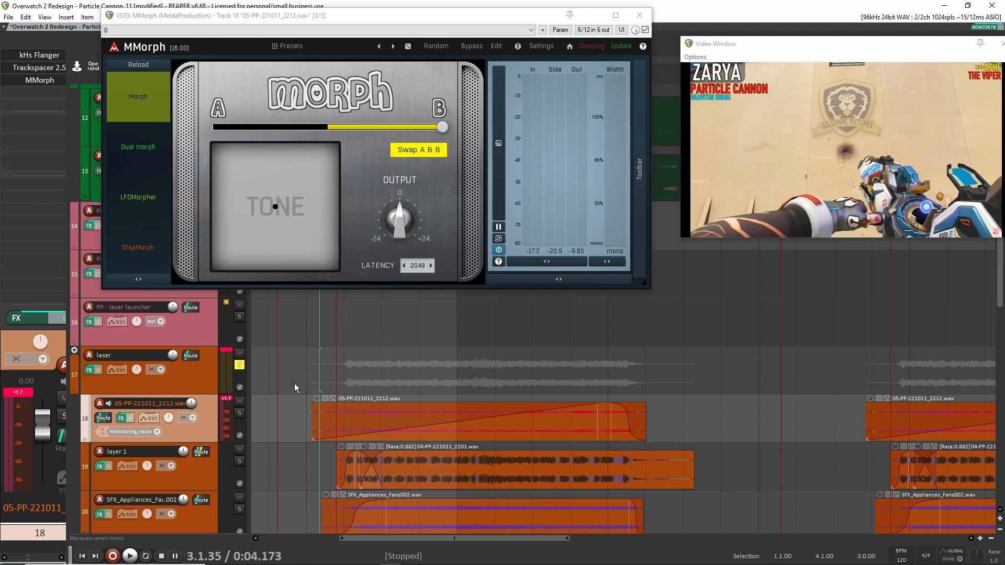
key("space")
scroll(310, 364, "down", 1)
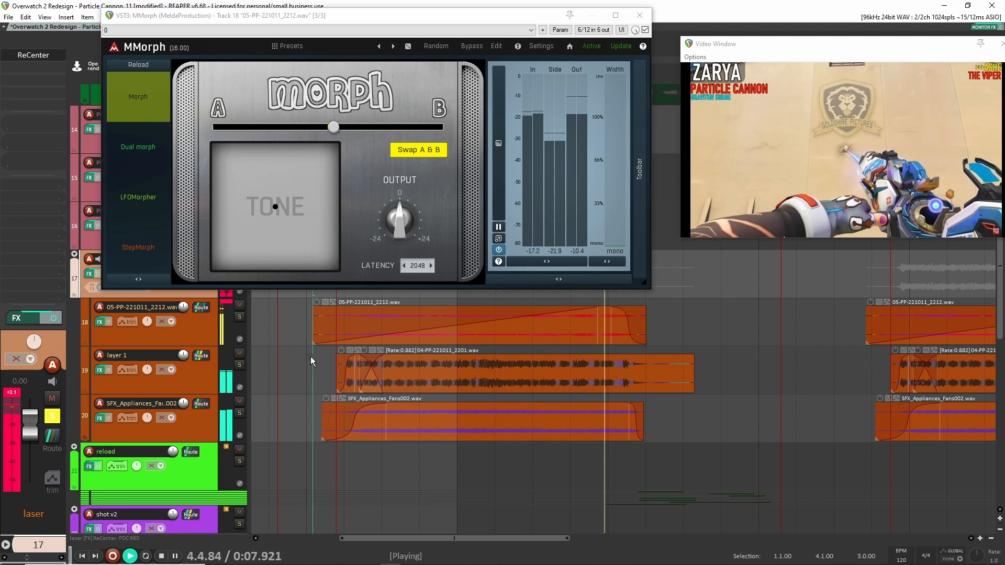
key("space")
Mute the SFX_Appliances_Fans002 track and replay the laser with only the two remaining layers
key("F5")
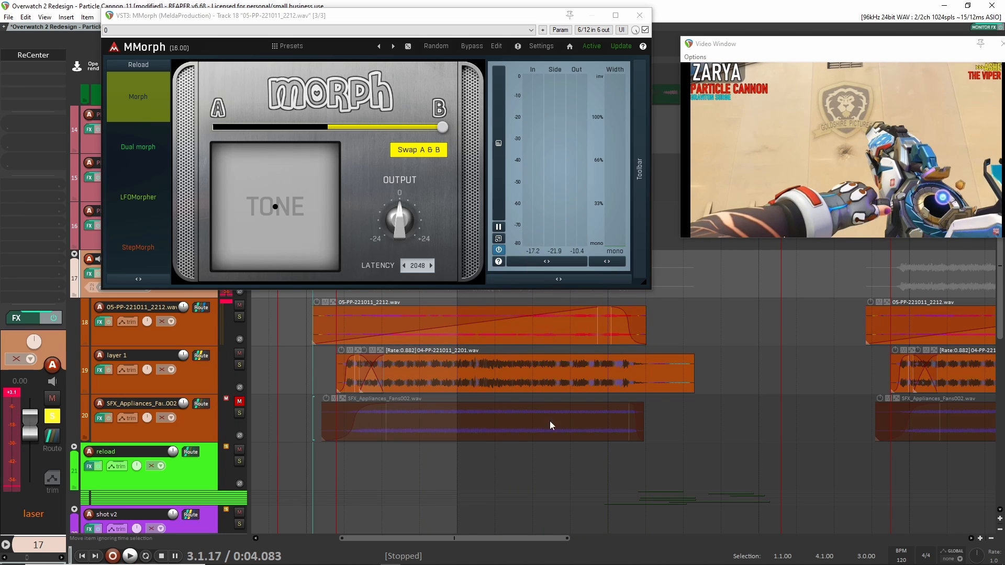
key("space")
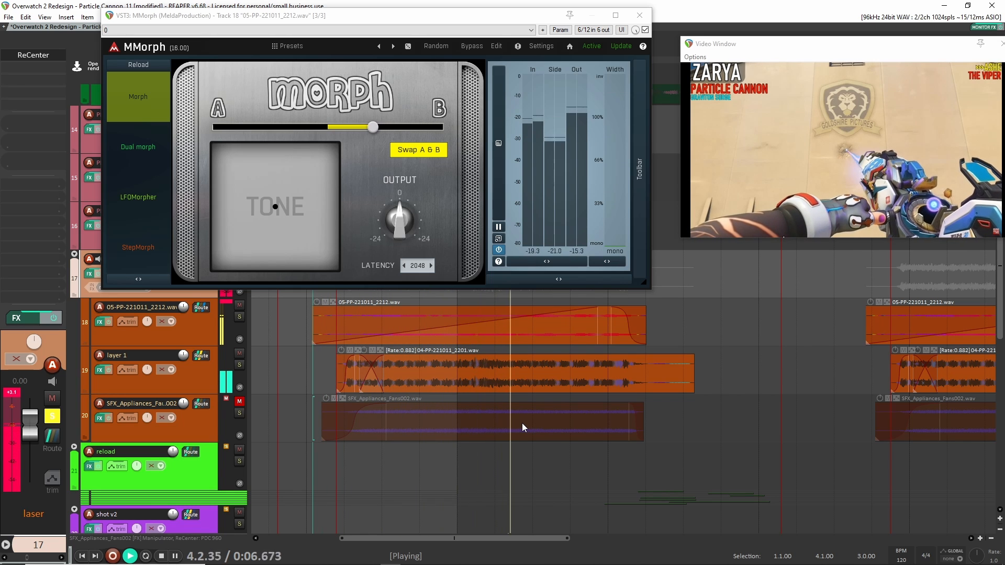
key("space")
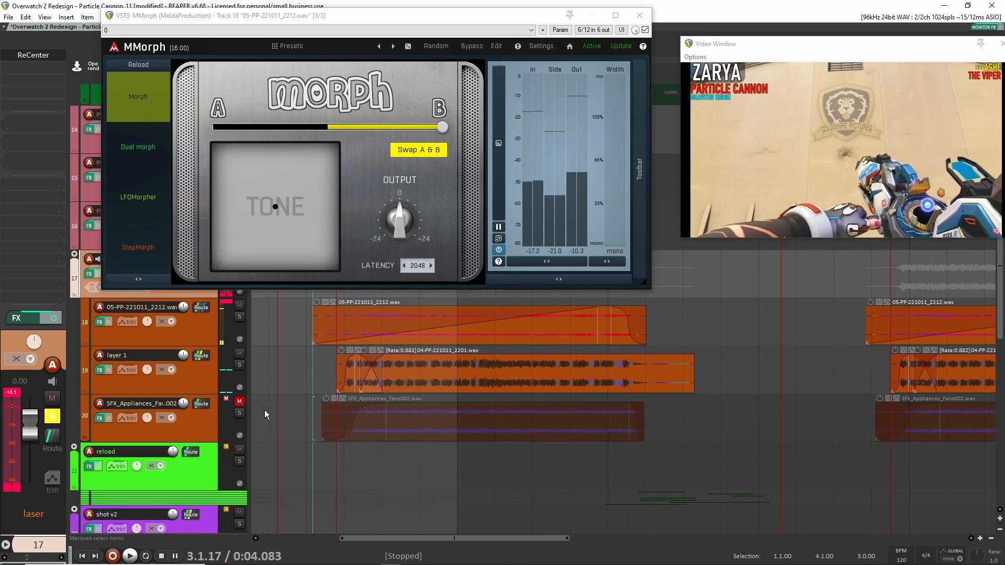
Unmute the SFX_Appliances_Fans002 track and replay the full laser for comparison
left_click(239, 401)
left_click(314, 416)
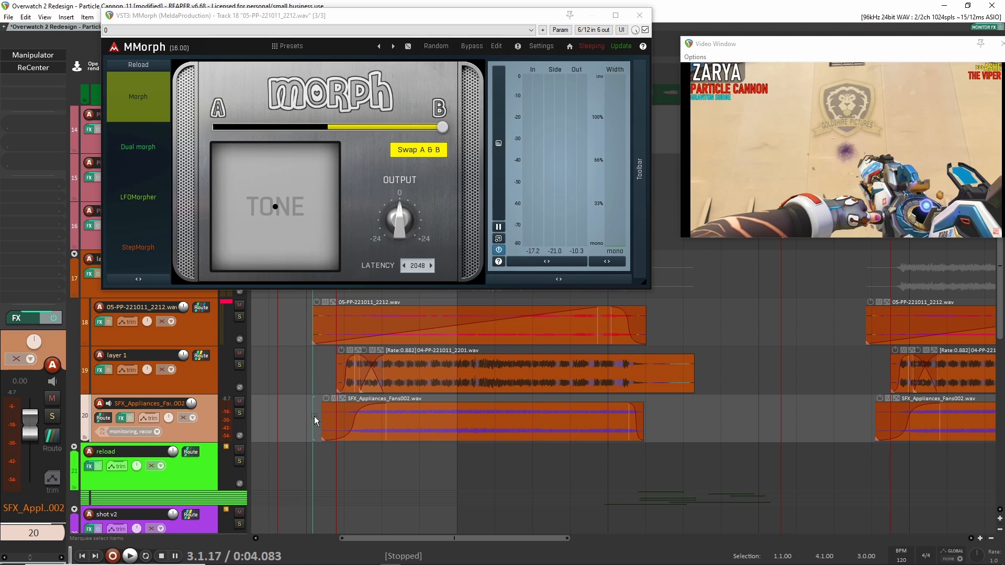
key("space")
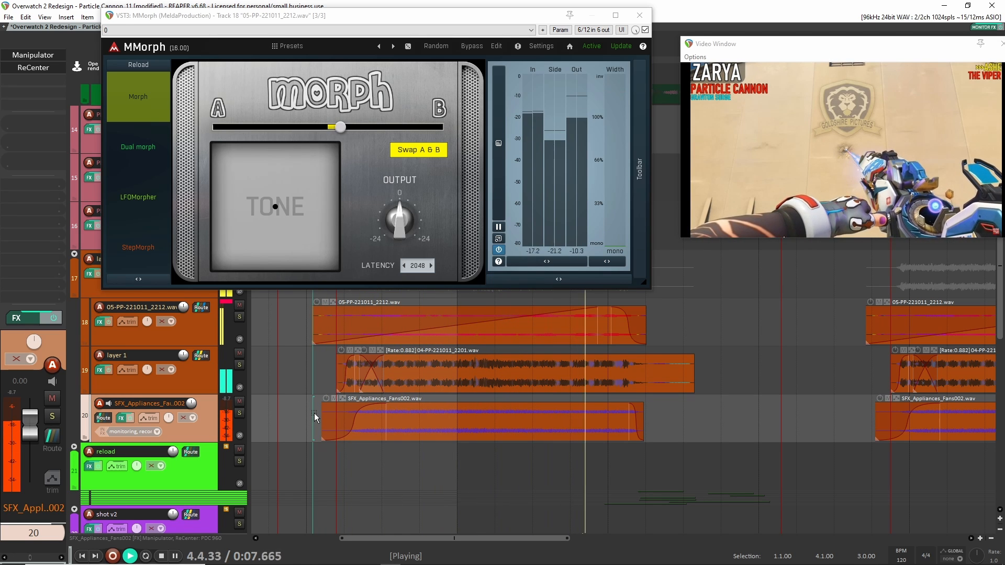
key("space")
Collapse the laser folder, solo it together with shot v2, and play both from before the first shot impact
scroll(313, 411, "up", 3)
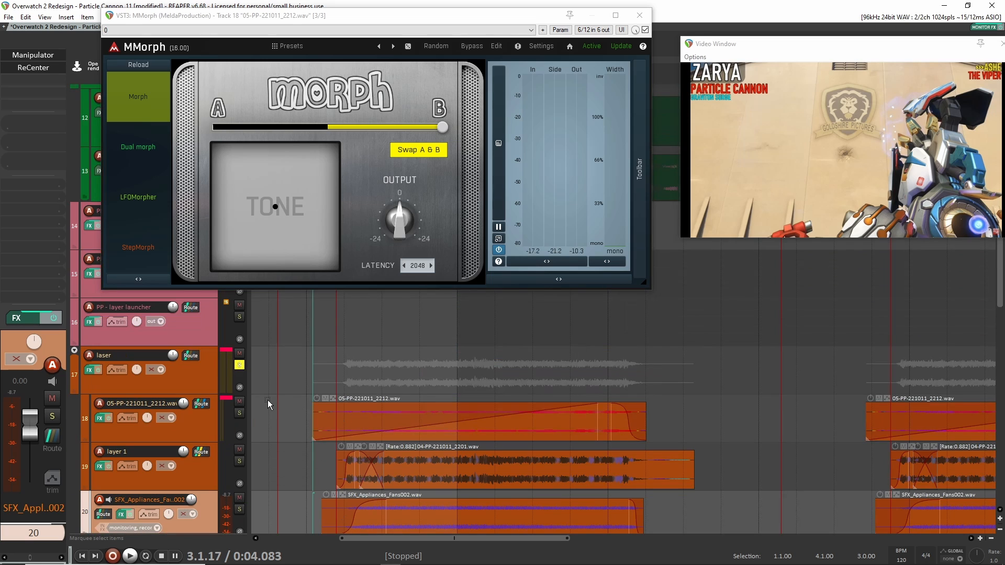
left_click(74, 353)
left_click(75, 353)
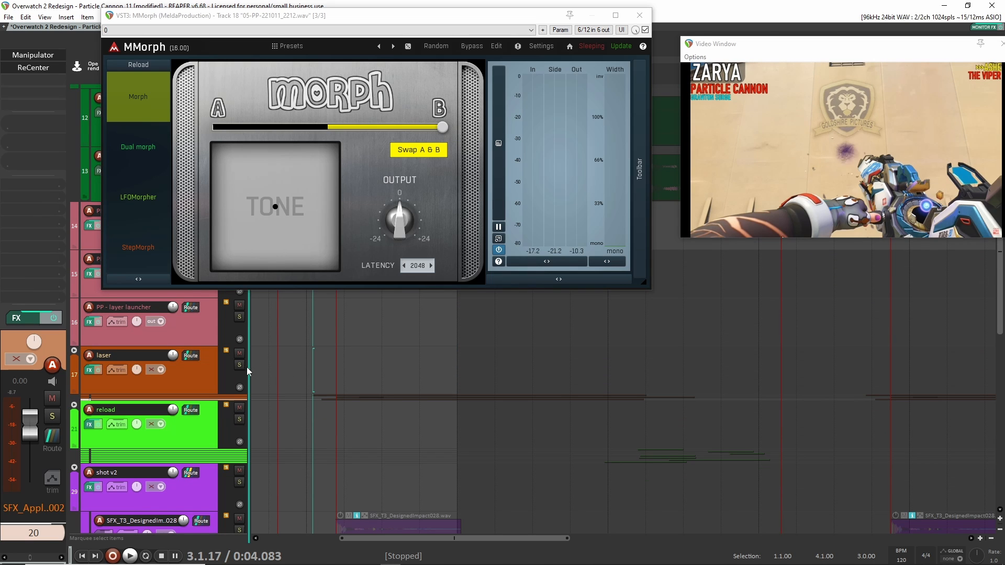
scroll(251, 388, "down", 3)
left_click(240, 386)
left_click(300, 387)
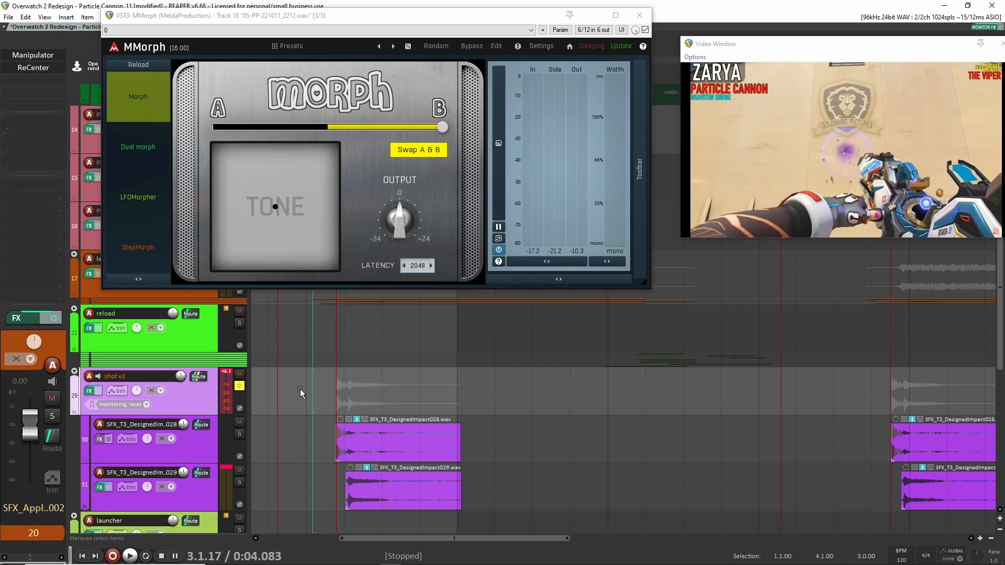
left_click(282, 385)
key("space")
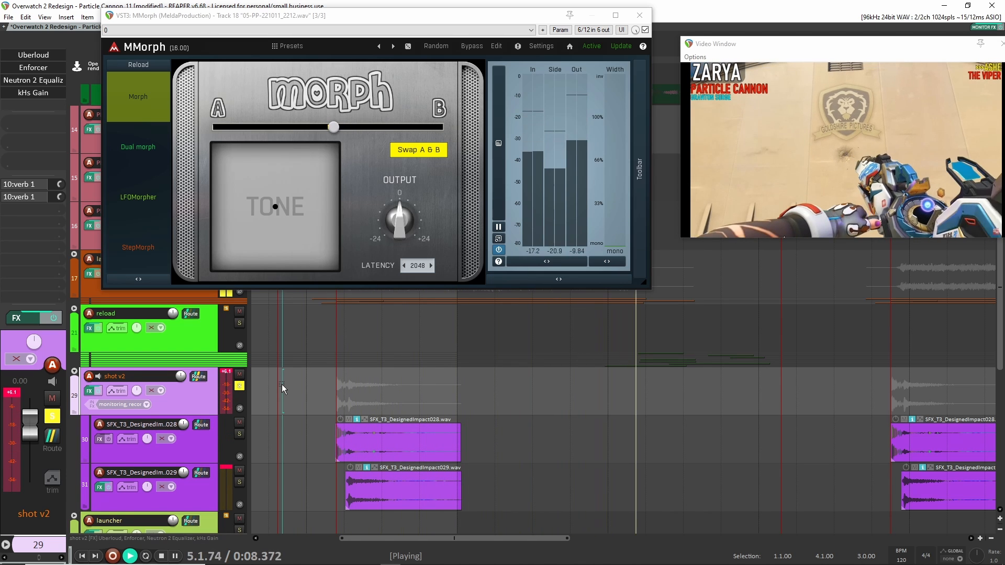
key("space")
Expand the reload folder, mute the first clip on track 22 SFX_Glitch_Misc065, and unmute that track itself
left_click(74, 357)
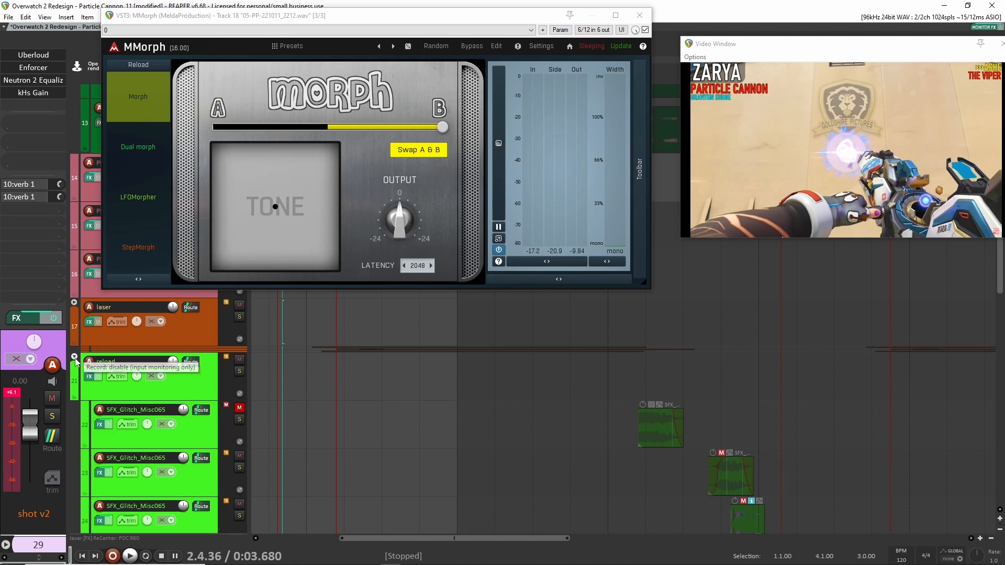
left_click(191, 386)
scroll(524, 387, "down", 2)
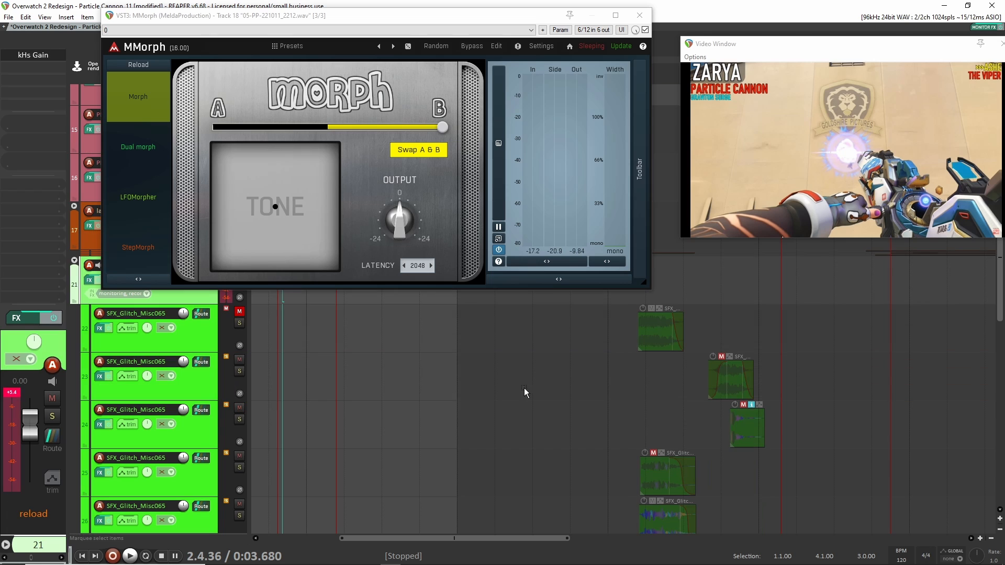
scroll(649, 404, "up", 3)
scroll(663, 404, "up", 3)
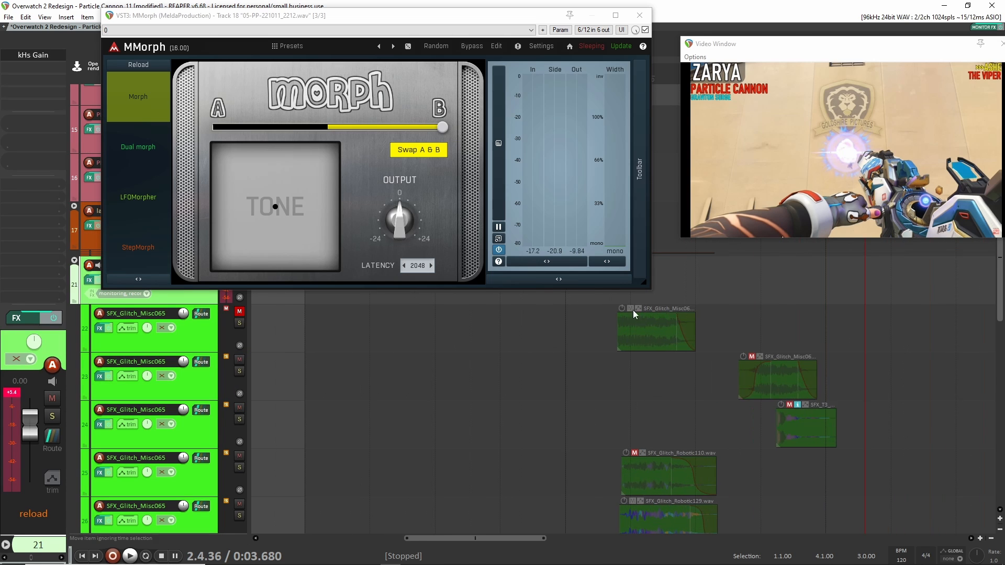
left_click(629, 309)
scroll(612, 348, "down", 4)
left_click(238, 311)
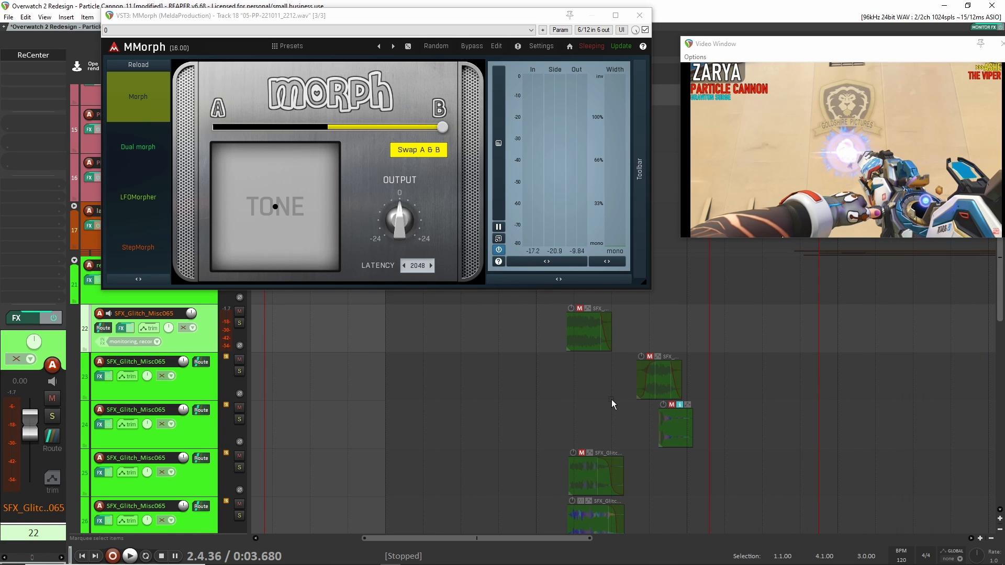
Close the MMorph plugin window and look over the clips on the reload tracks
scroll(575, 397, "up", 3)
scroll(575, 387, "down", 4)
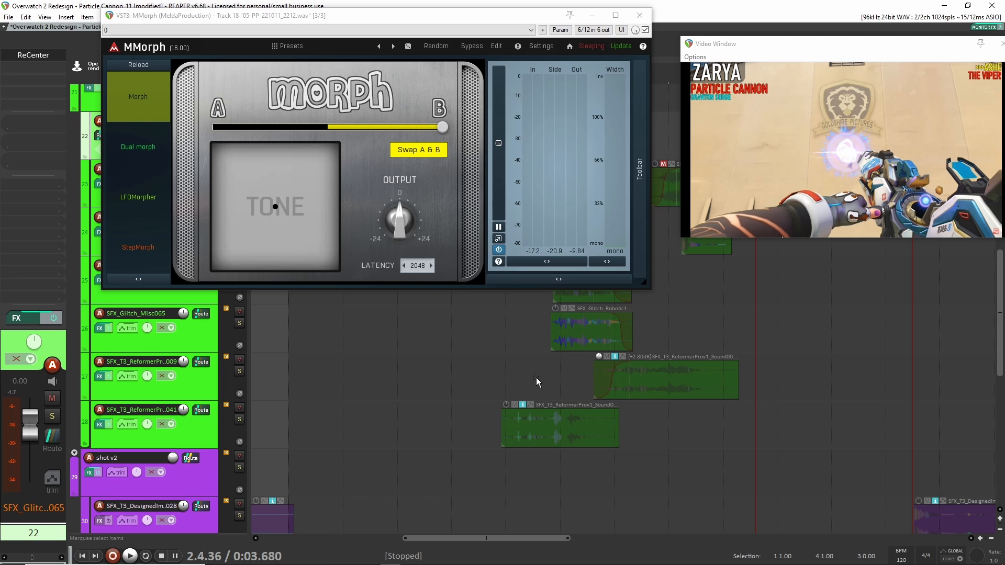
left_click(637, 14)
scroll(558, 336, "up", 2)
scroll(576, 337, "down", 3)
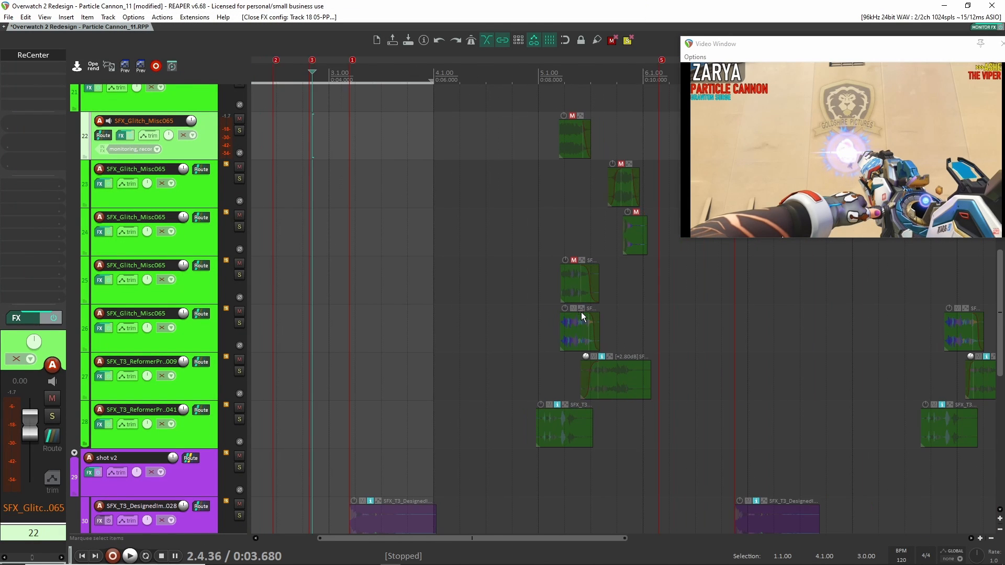
scroll(578, 312, "up", 2)
scroll(581, 328, "up", 2)
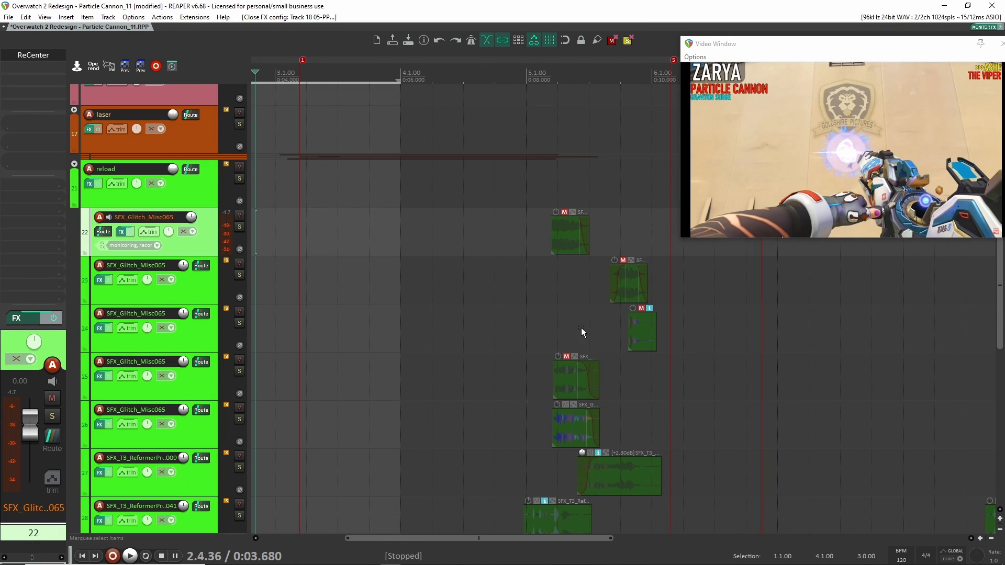
Solo the reload folder and play its active layers from just before the first reload clip
left_click(529, 351)
left_click(239, 178)
key("space")
scroll(491, 333, "down", 2)
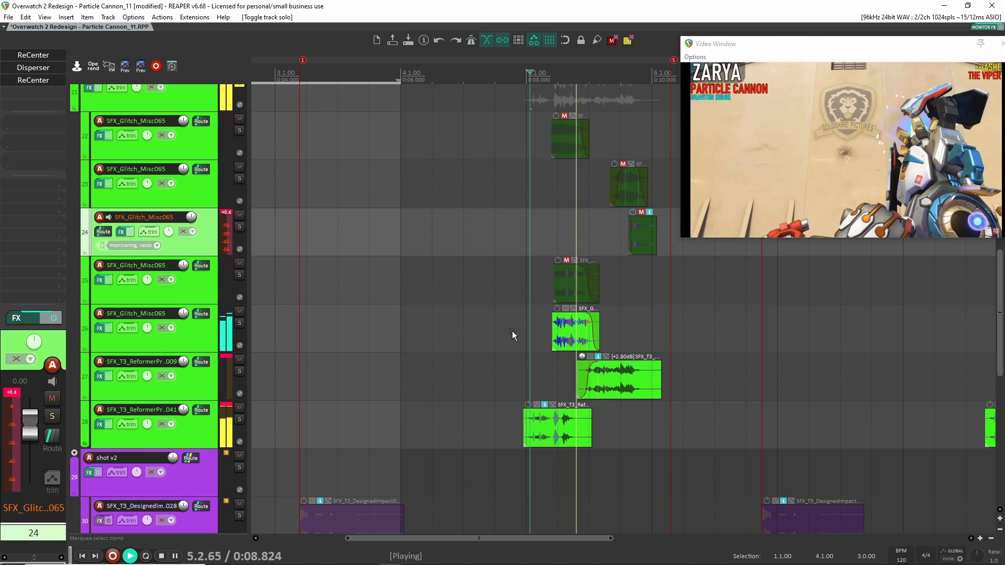
key("space")
left_click(508, 360)
key("space")
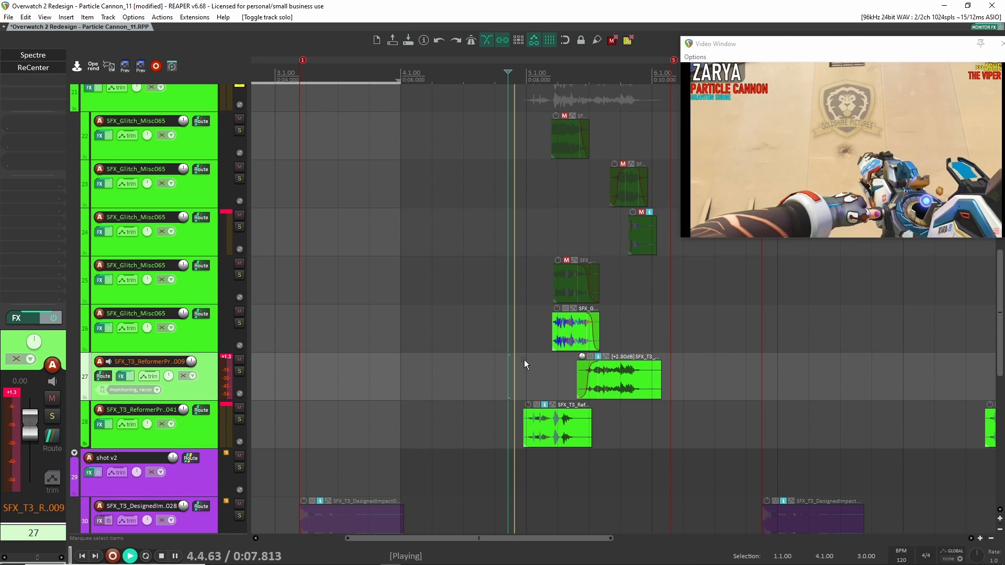
key("space")
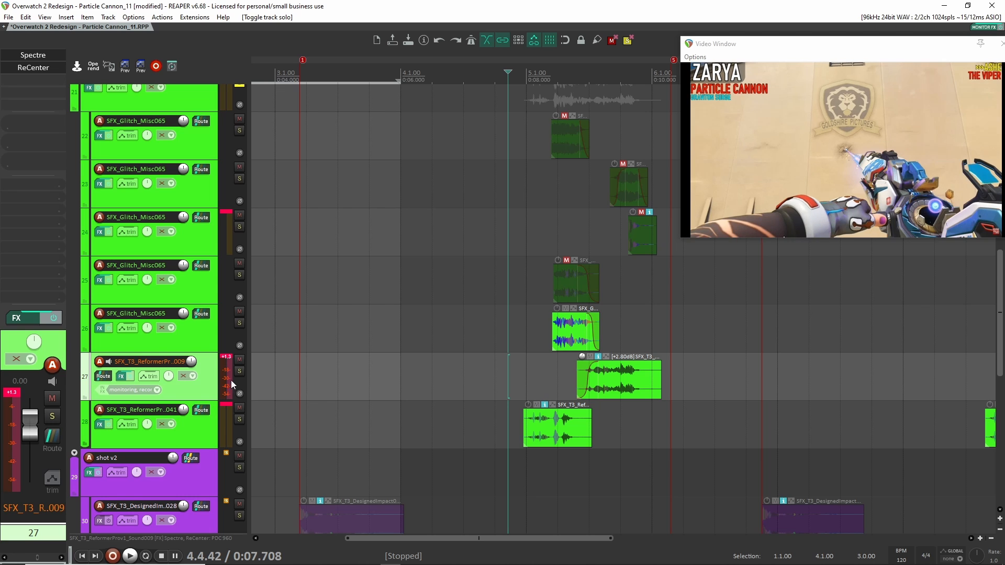
Solo the SFX_T3_ReformerProv1_Sound041 track and play it with its plugins enabled
scroll(231, 379, "down", 3)
scroll(467, 314, "up", 2)
left_click_drag(495, 274, 429, 272)
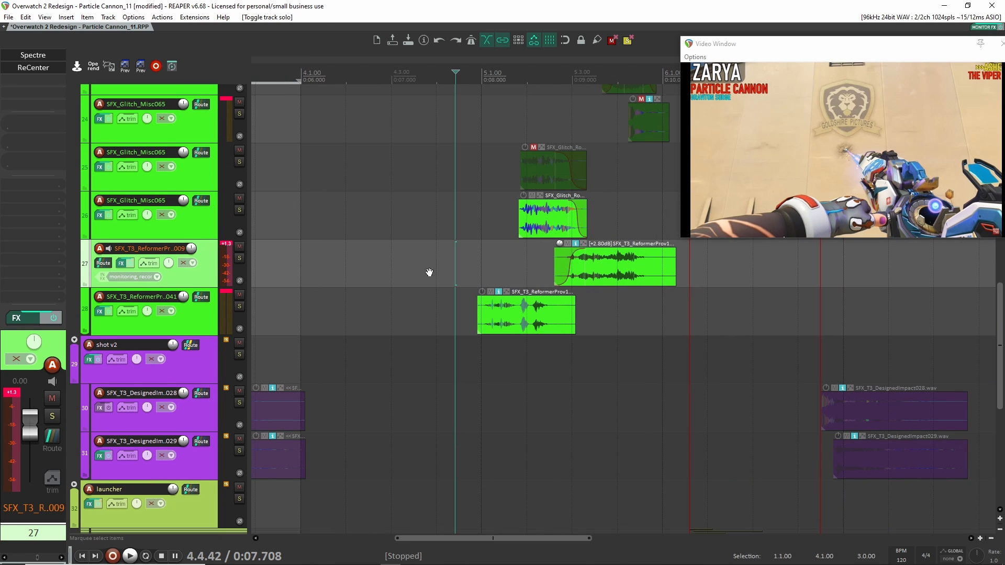
left_click(239, 306)
key("space")
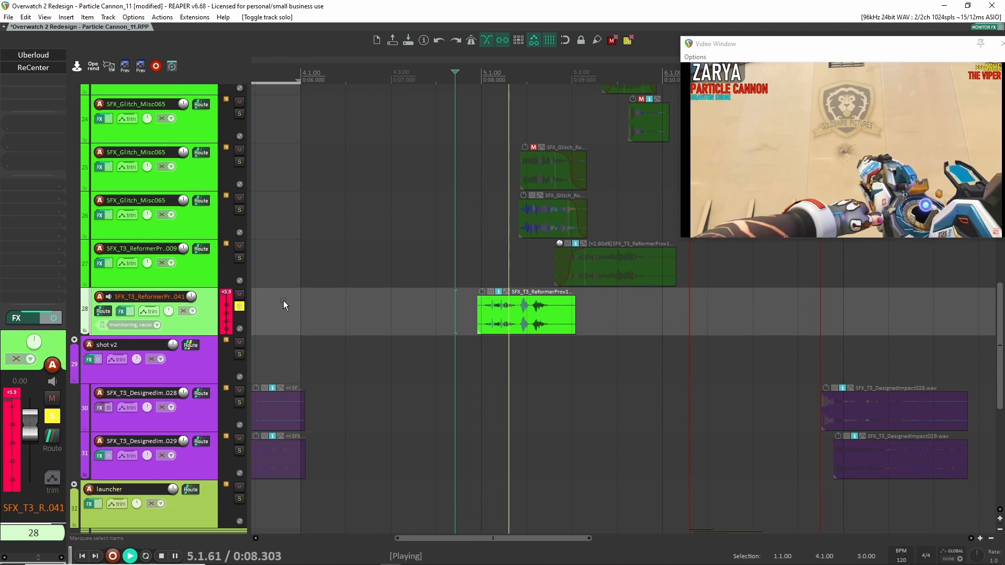
key("space")
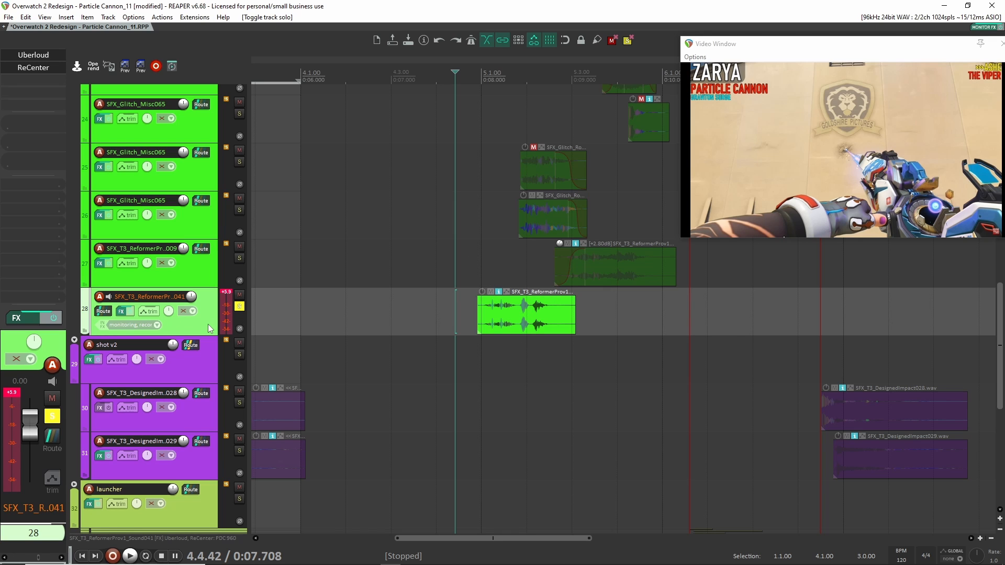
Bypass Uberloud and ReCenter on the SFX_T3_ReformerProv1_Sound041 track and play its clip again
left_click(61, 67)
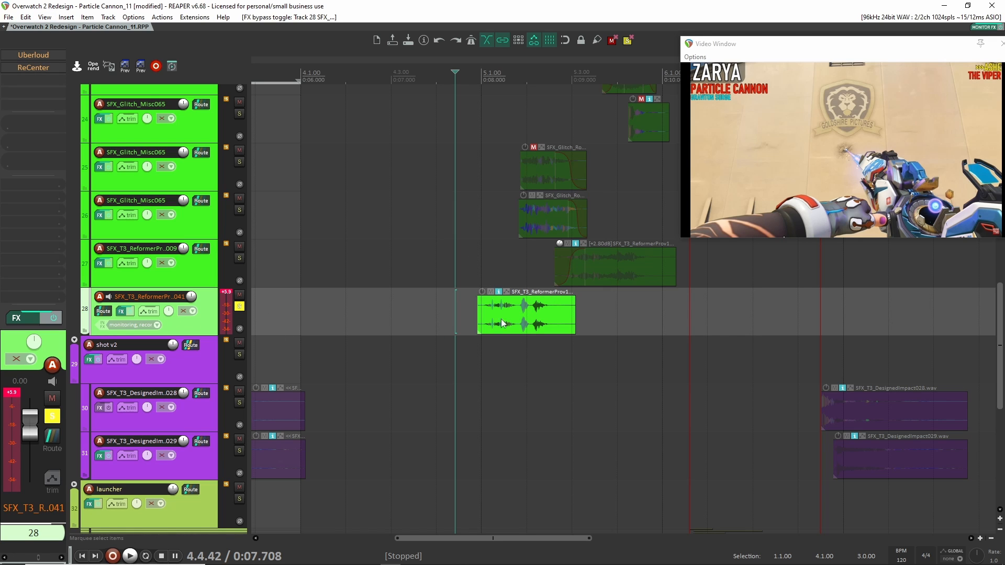
left_click(474, 277)
key("space")
key("space")
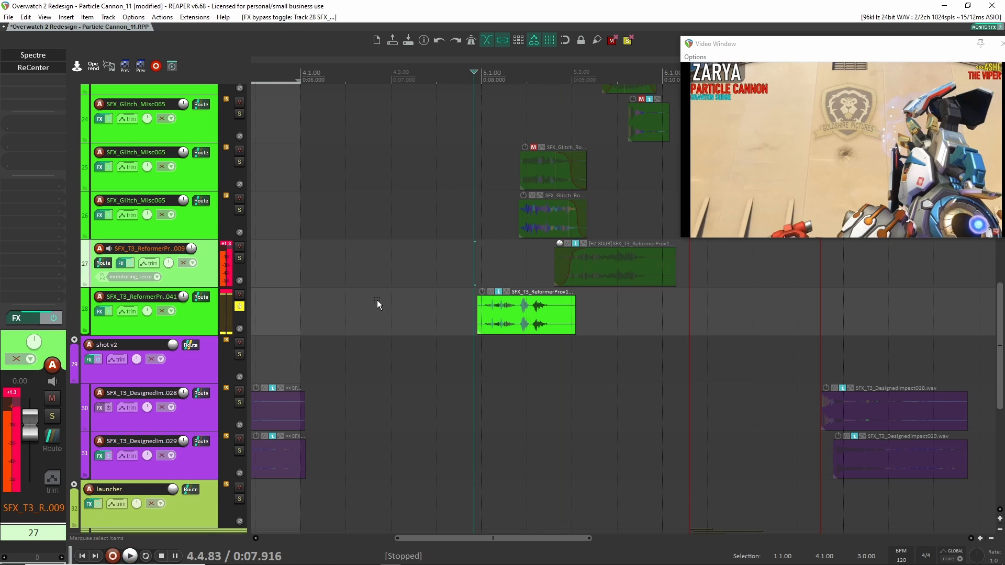
key("space")
key("space")
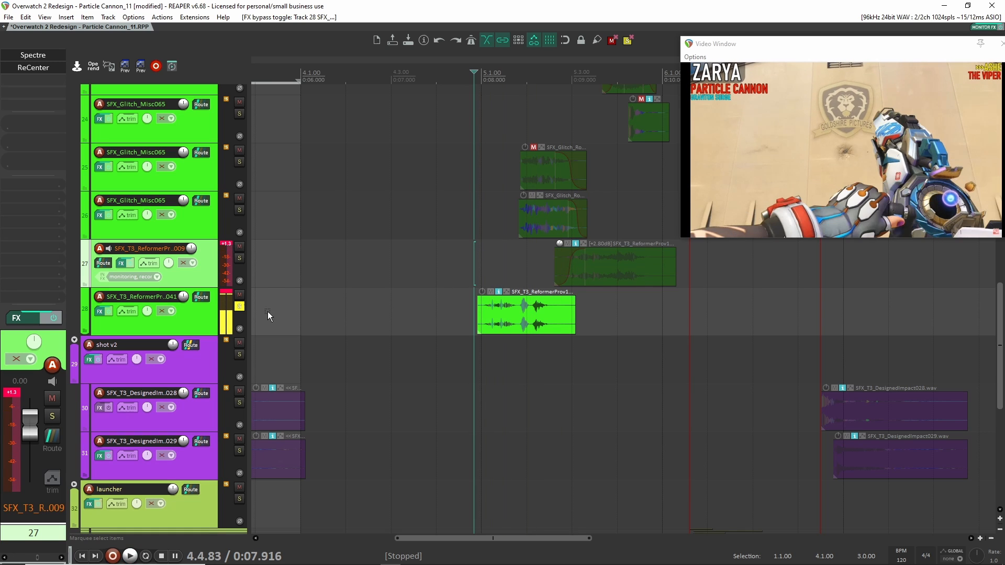
Re-enable Uberloud on the SFX_T3_ReformerProv1_Sound041 track and open its settings
left_click(179, 327)
left_click(33, 55)
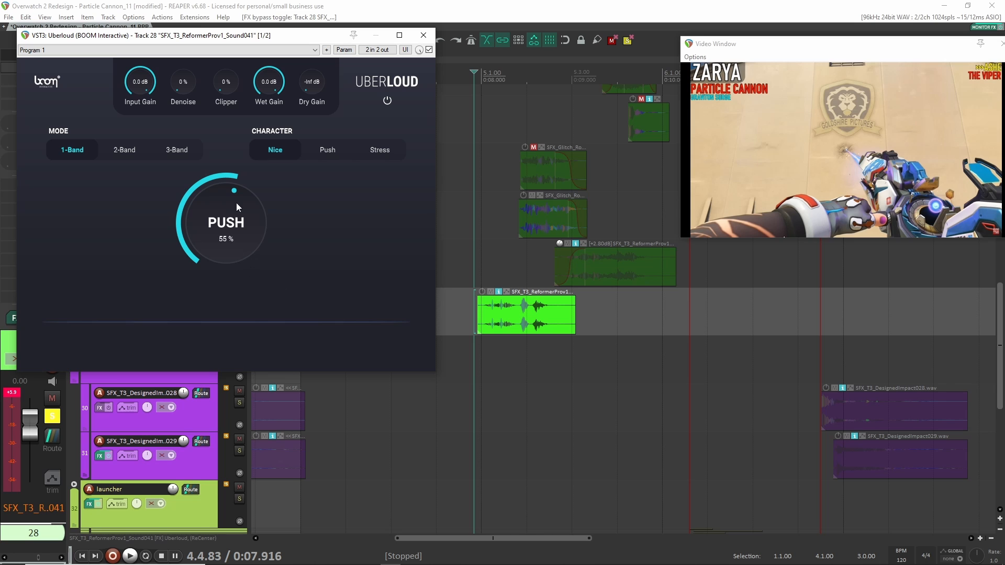
Play the SFX_T3_ReformerProv1_Sound041 clip with Uberloud enabled and close the plugin's settings
key("space")
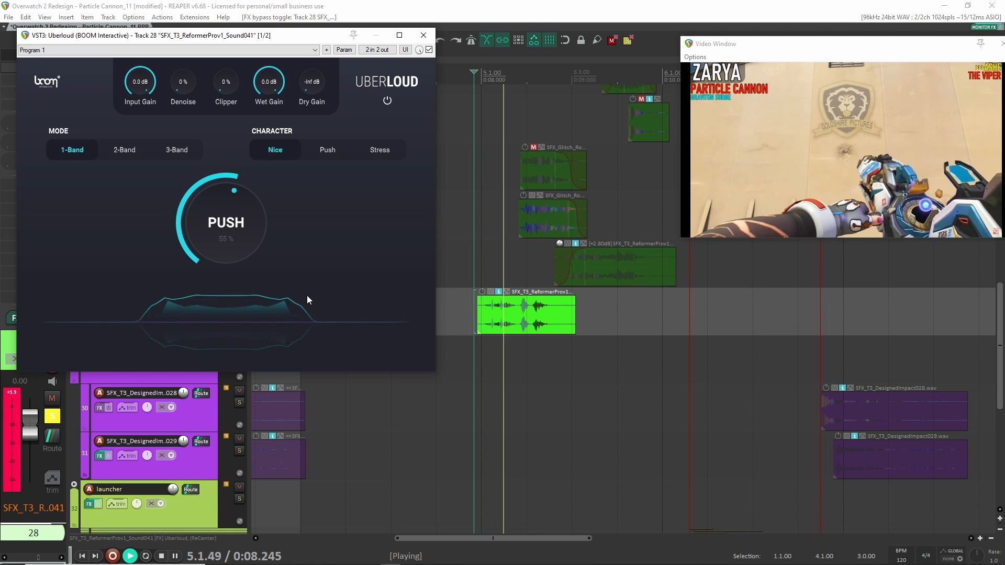
key("space")
left_click(423, 35)
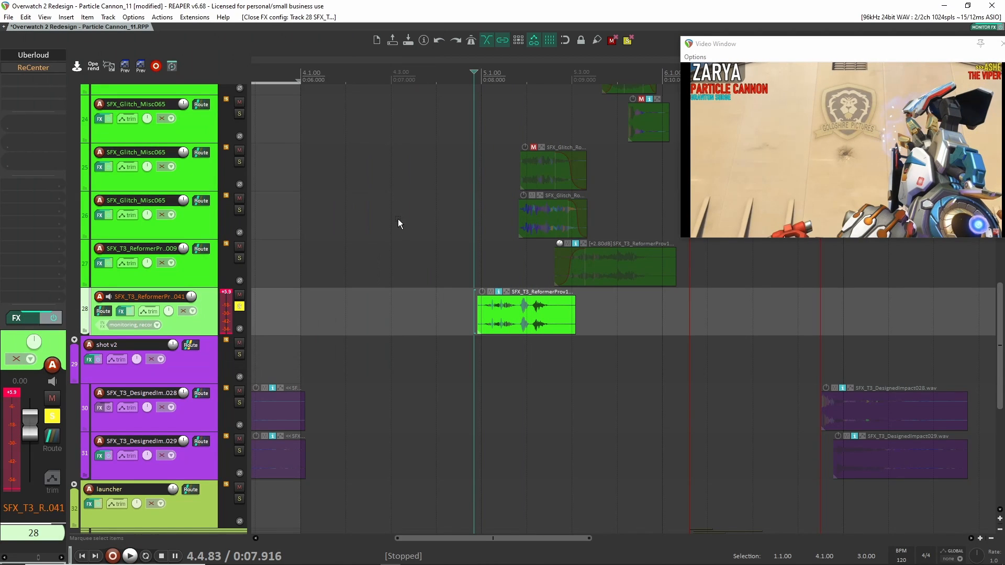
Re-enable ReCenter on the SFX_T3_ReformerProv1_Sound041 track, open its settings and play the clip through it
left_click(36, 72, "shift")
left_click(36, 71)
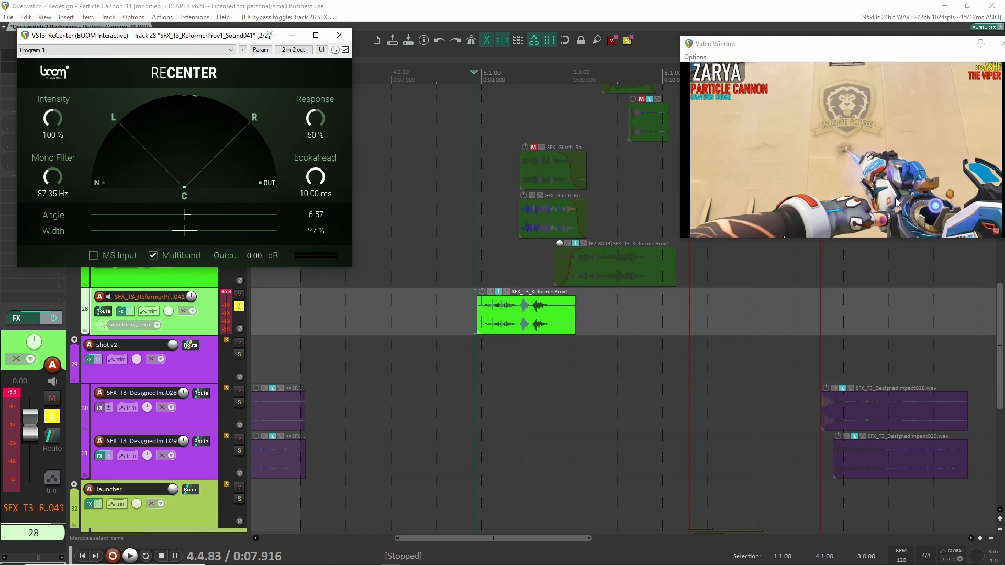
key("space")
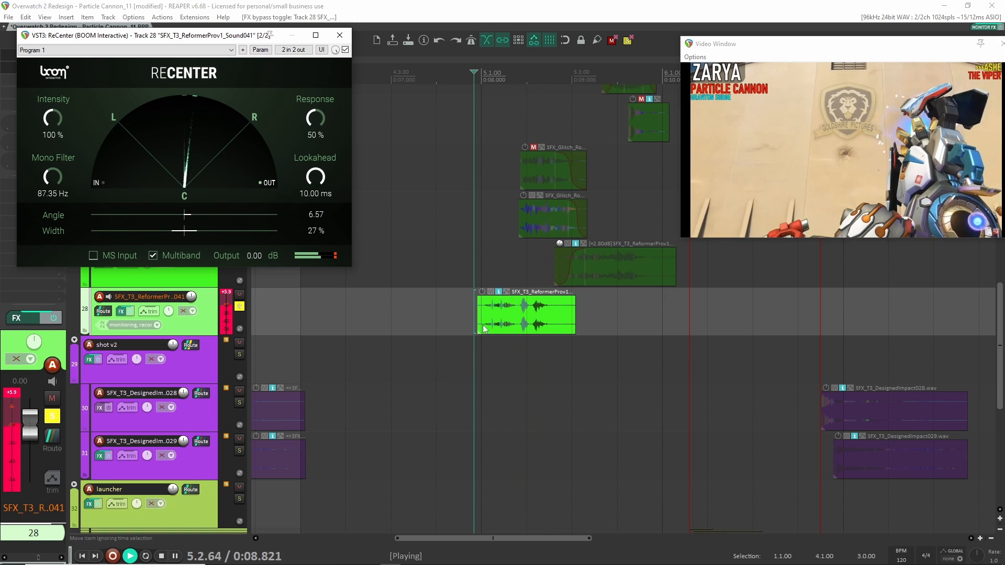
key("space")
Close ReCenter and solo the SFX_Glitch_Misc065 track directly above SFX_T3_ReformerProv1_Sound009 to play its unmuted clip
left_click(279, 262)
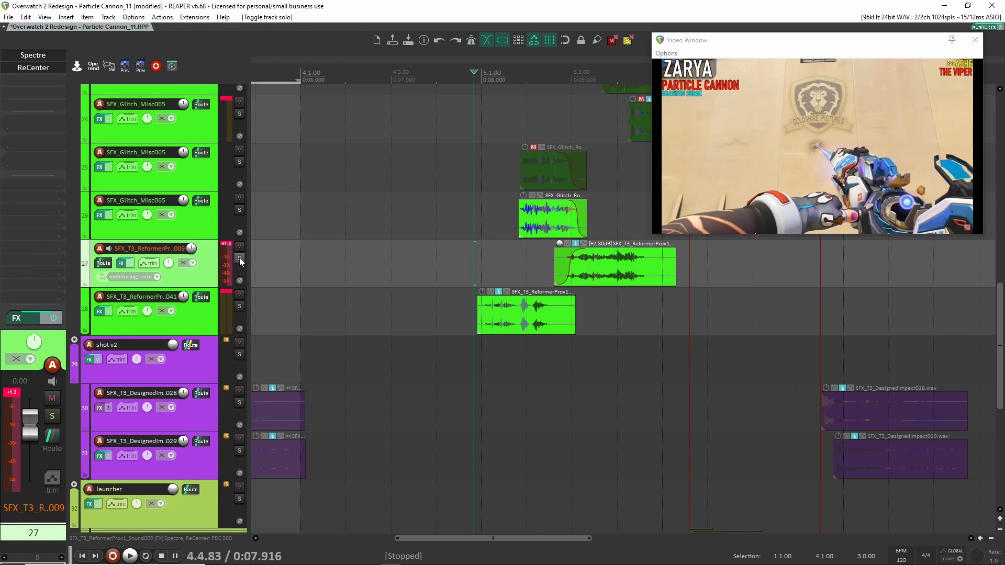
left_click(239, 210)
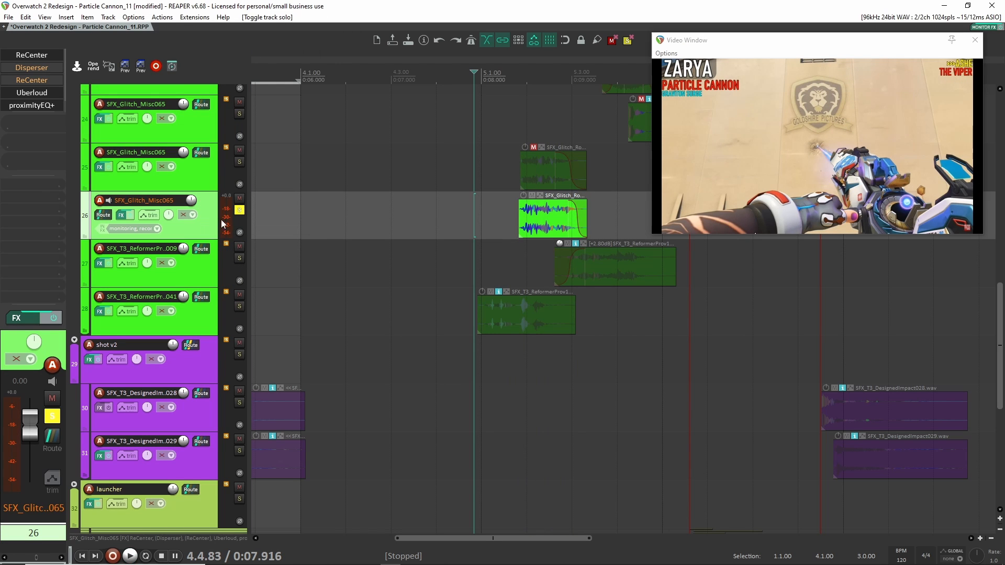
key("space")
key("space")
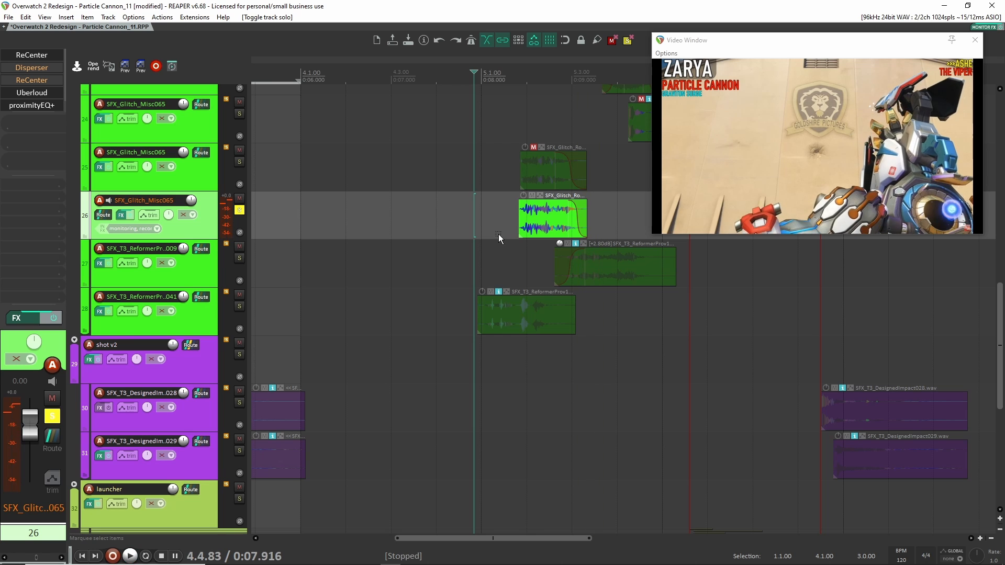
Clear all solos, solo the Particle Cannon_DAW track and play its original reload sound from 5.1.59 twice
left_click(239, 210)
scroll(396, 281, "up", 2)
scroll(292, 264, "up", 10)
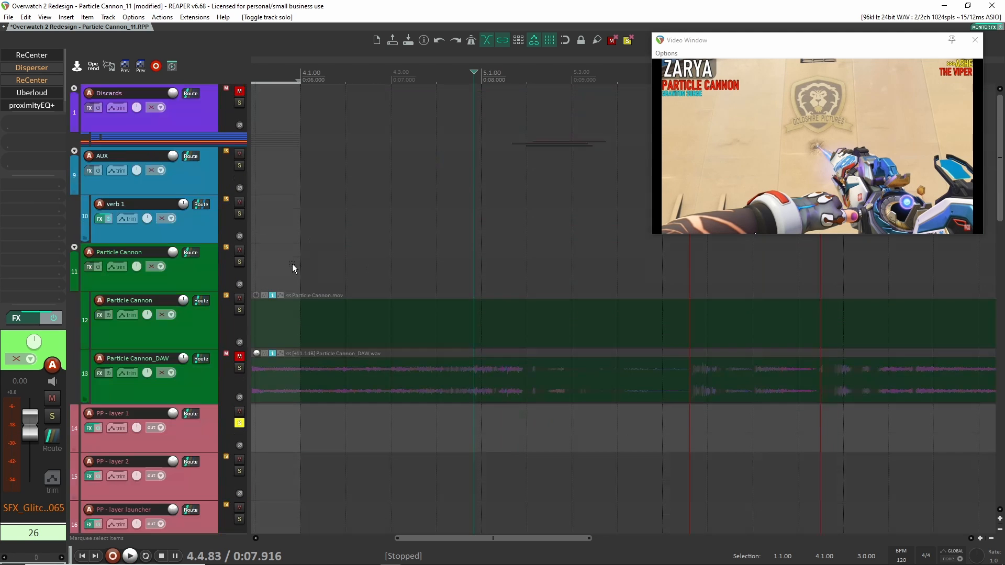
left_click(631, 40)
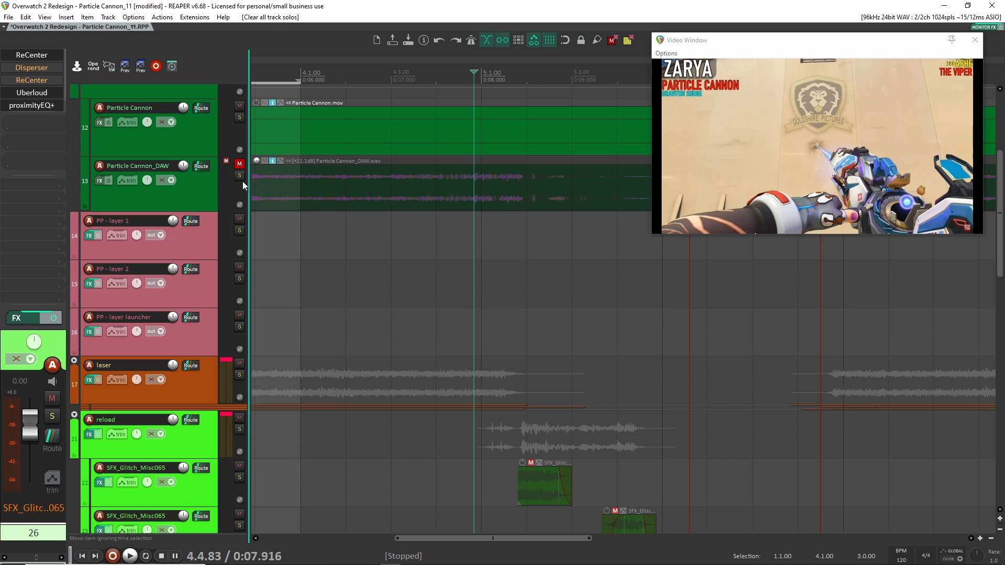
left_click(239, 175)
left_click(507, 181)
key("space")
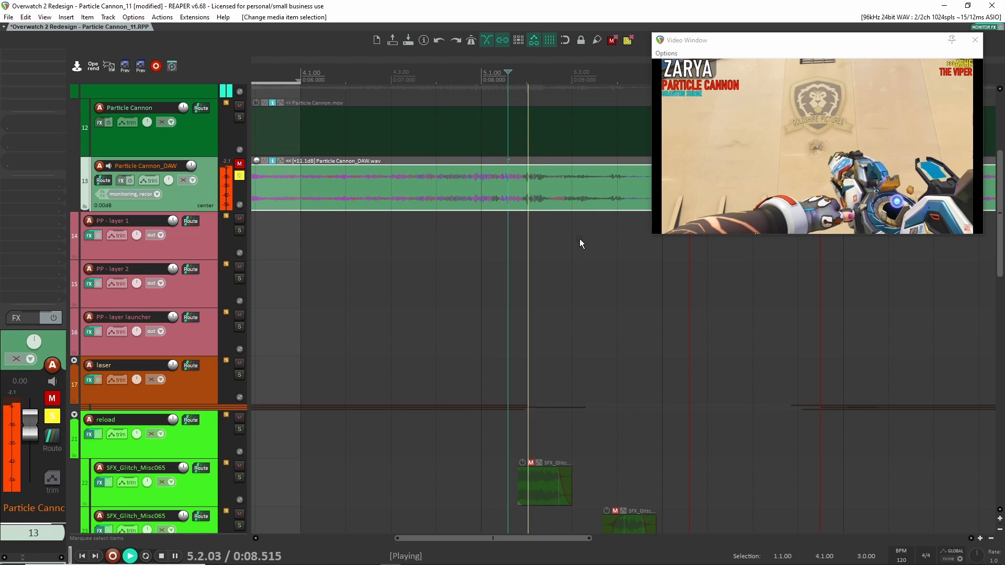
key("space")
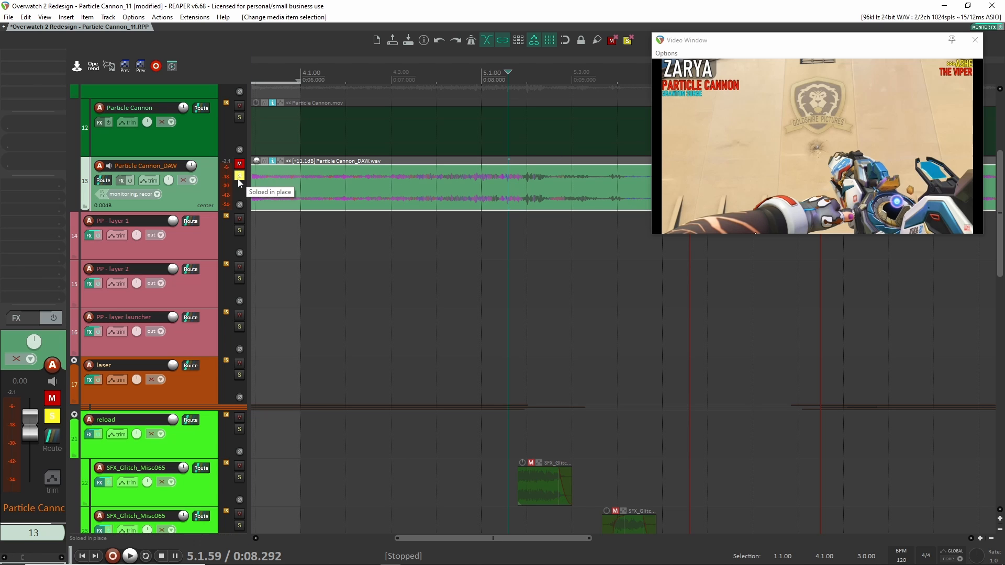
key("space")
key("space")
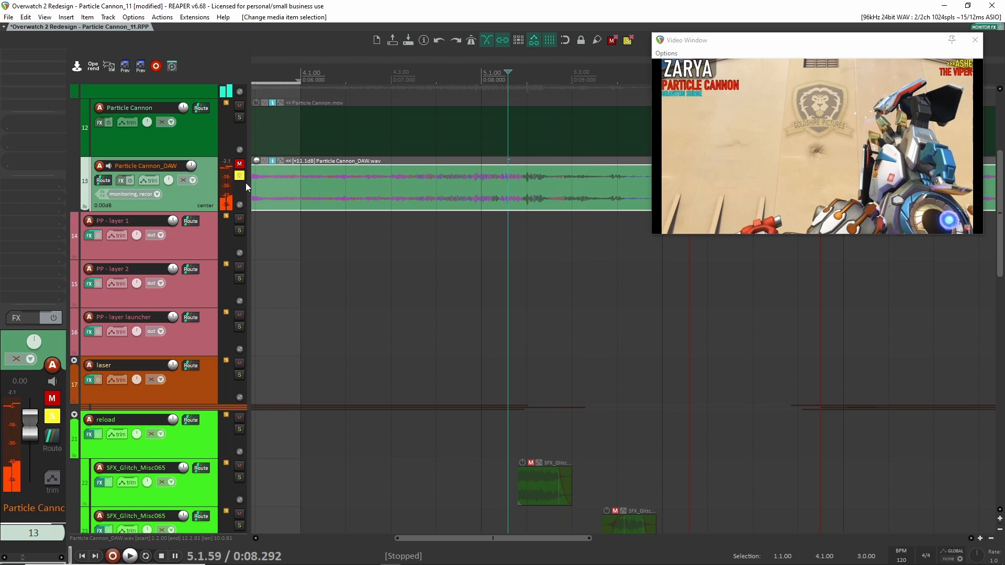
Switch the solo from Particle Cannon_DAW back to the SFX_Glitch_Misc065 track with the unmuted clip and play it for comparison
left_click(239, 176)
scroll(457, 331, "down", 8)
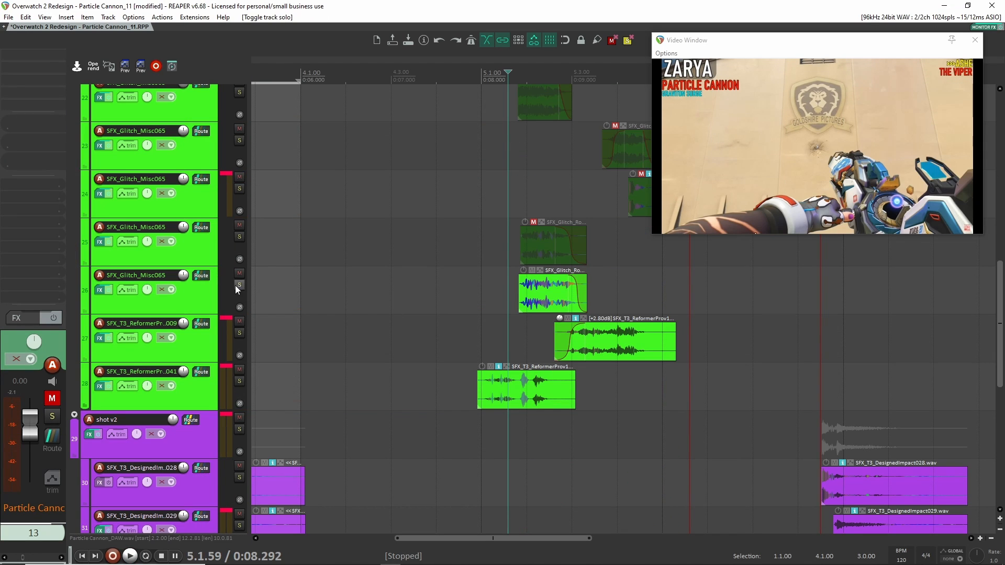
left_click(253, 293)
left_click(239, 285)
key("space")
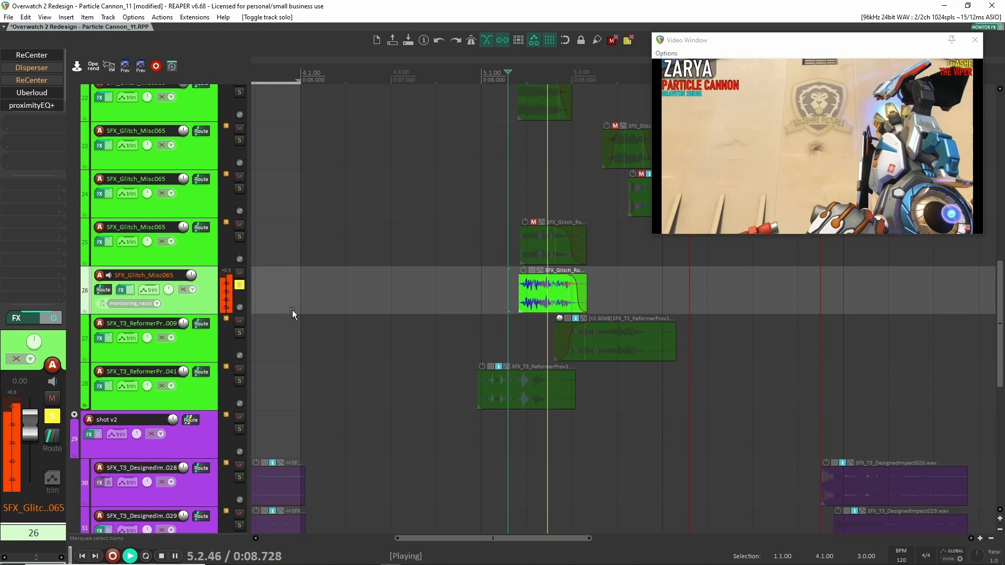
key("space")
key("space")
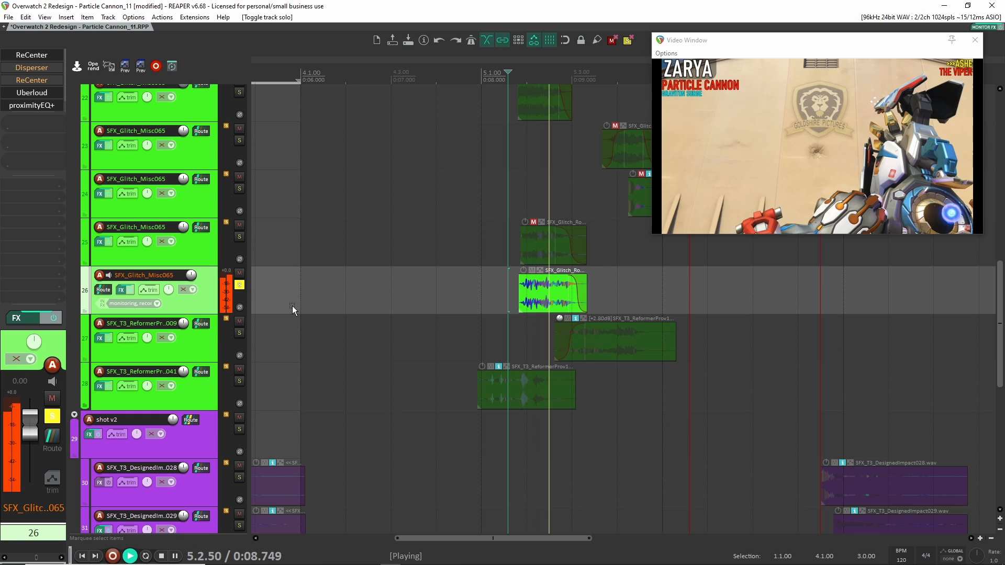
key("space")
Remove Disperser and the second, bypassed ReCenter from the soloed glitch track, bypass ReCenter, Uberloud and proximityEQ+, and play the dry clip
left_click(35, 70, "alt")
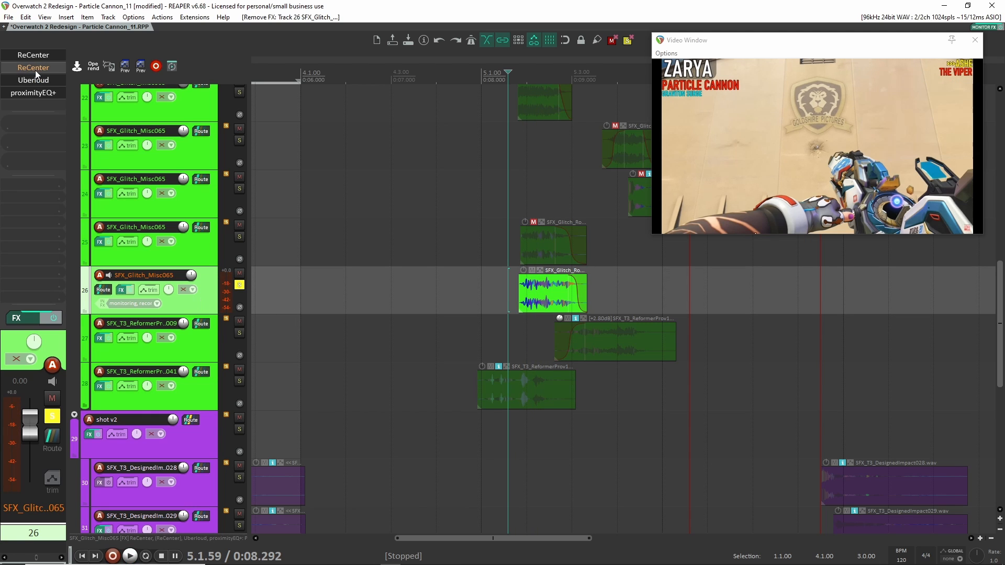
left_click(35, 69, "alt")
left_click(36, 80, "shift")
left_click(37, 67, "shift")
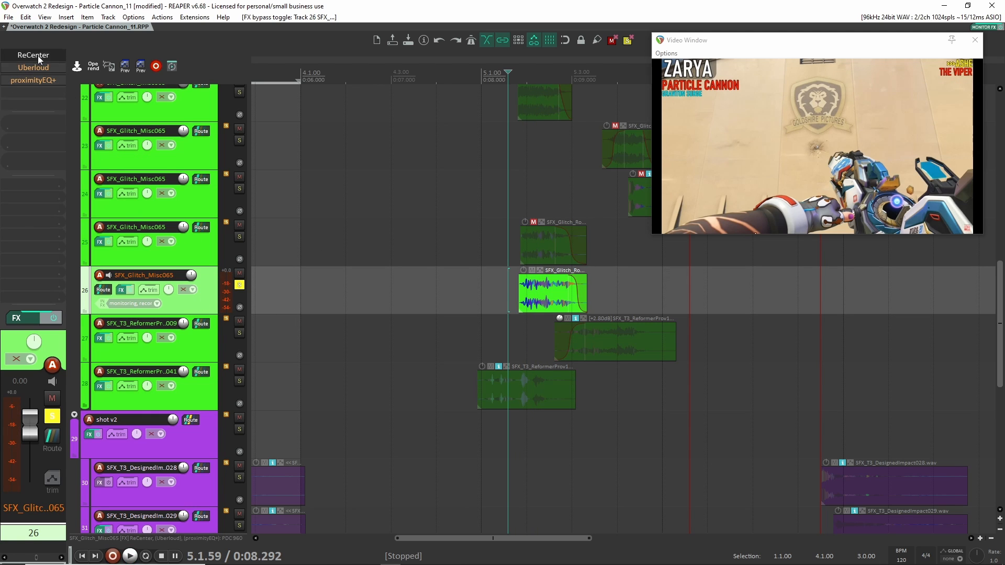
left_click(37, 55, "shift")
key("space")
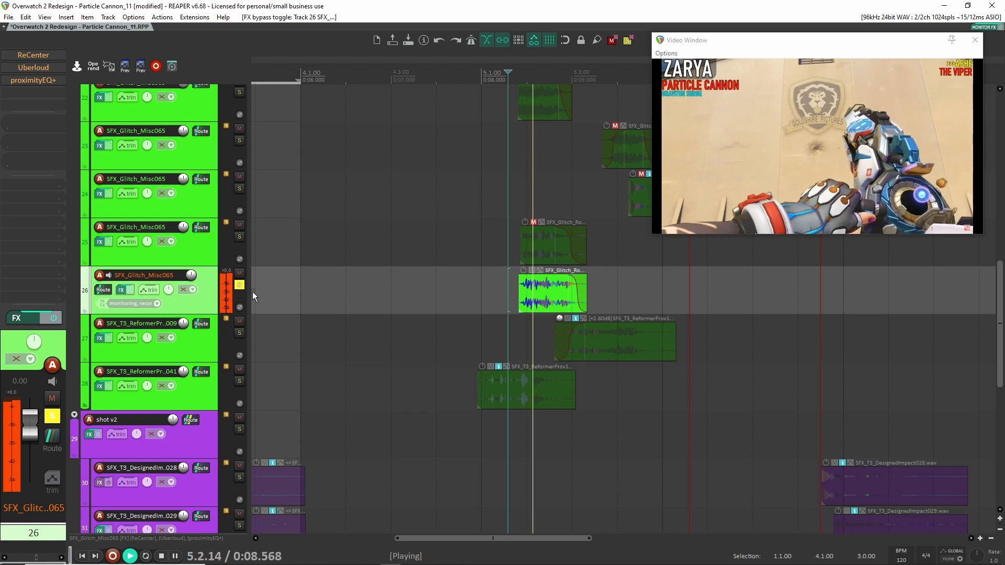
key("space")
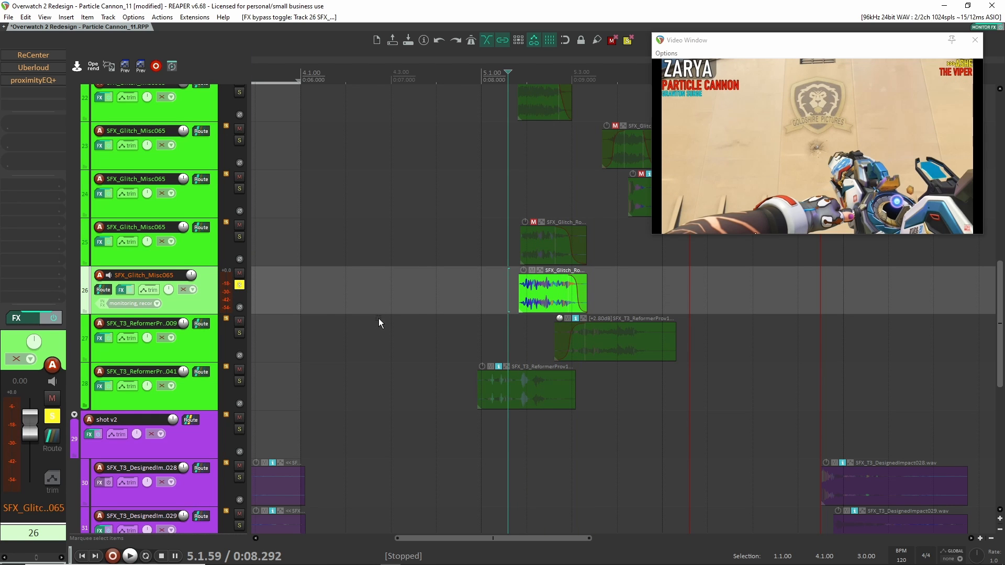
Re-enable ReCenter on the glitch track, play the clip with its settings open, and close them
scroll(378, 323, "up", 2)
left_click(33, 55)
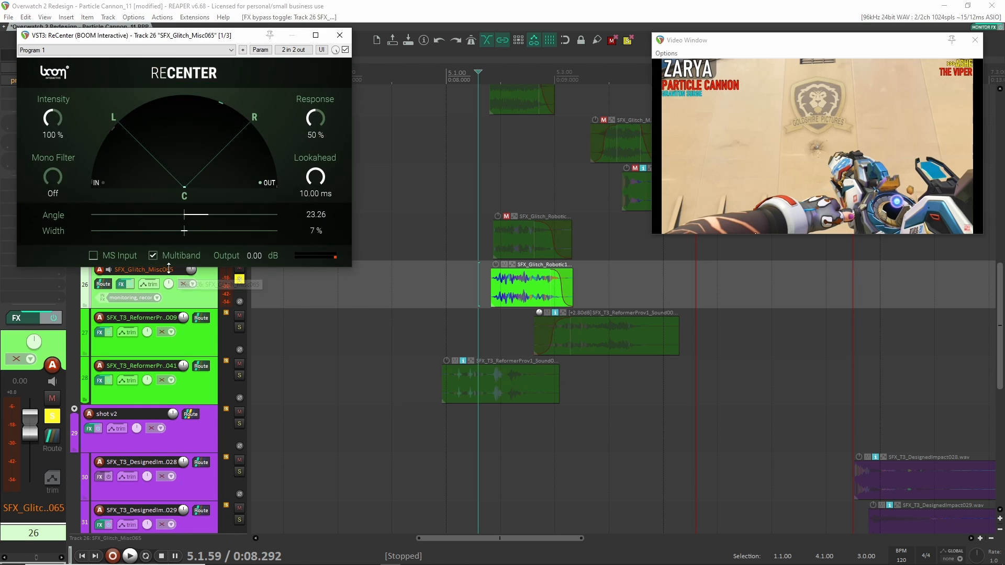
key("space")
key("space")
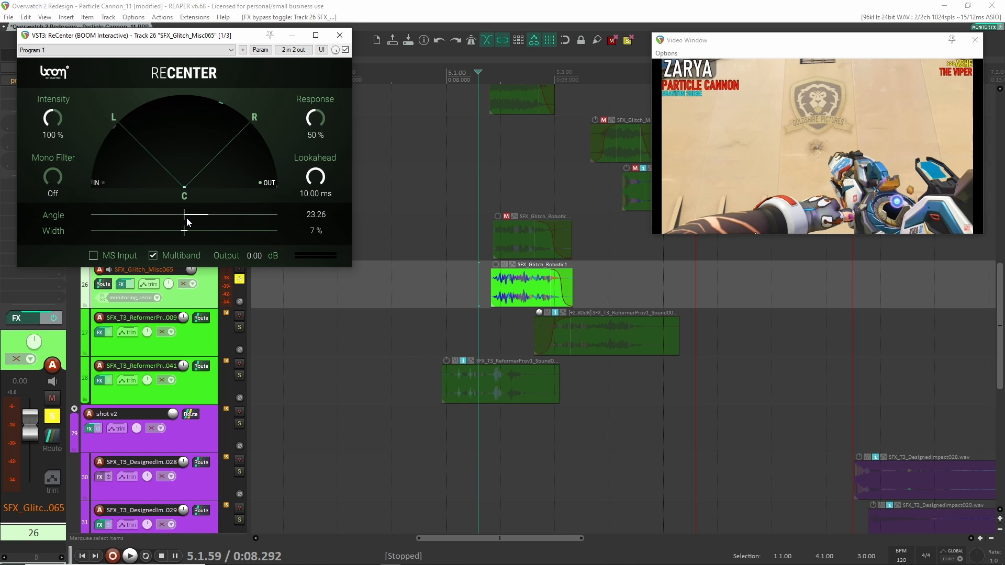
left_click(340, 34)
Re-enable Uberloud on the glitch track, open its settings and play the clip through it
left_click(27, 66)
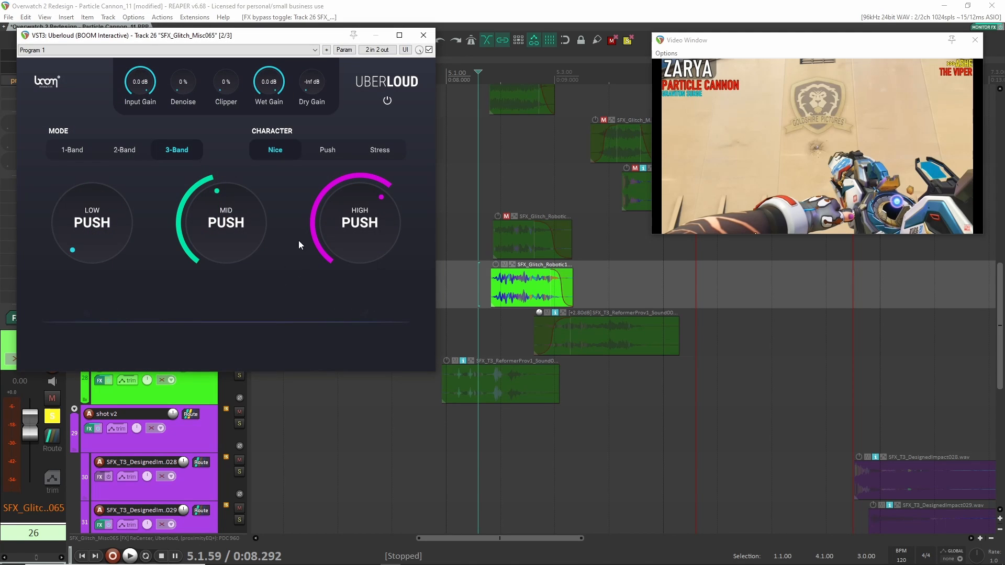
key("space")
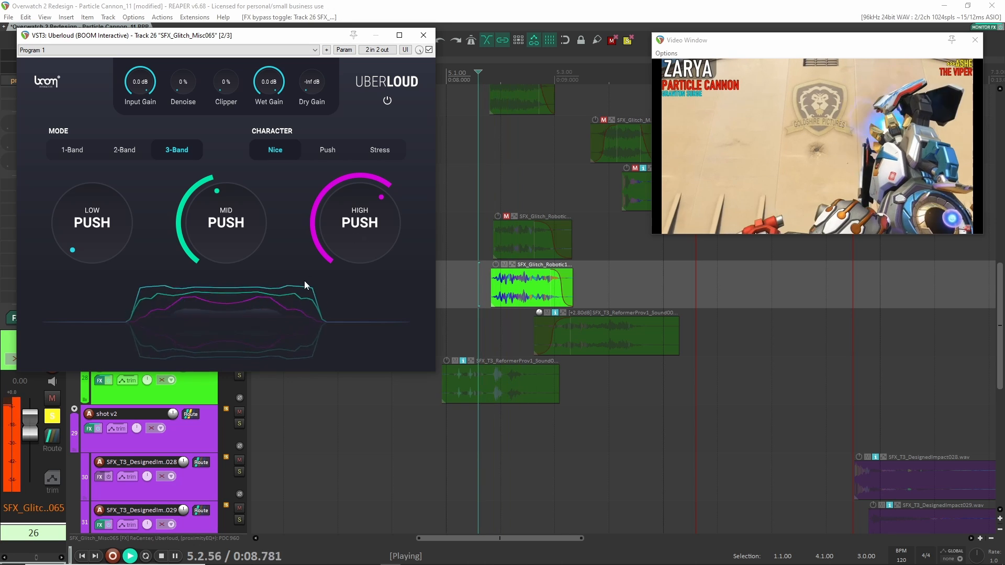
key("space")
Compare the glitch clip with Uberloud bypassed and enabled, leave it enabled and close its settings
left_click(429, 50)
key("space")
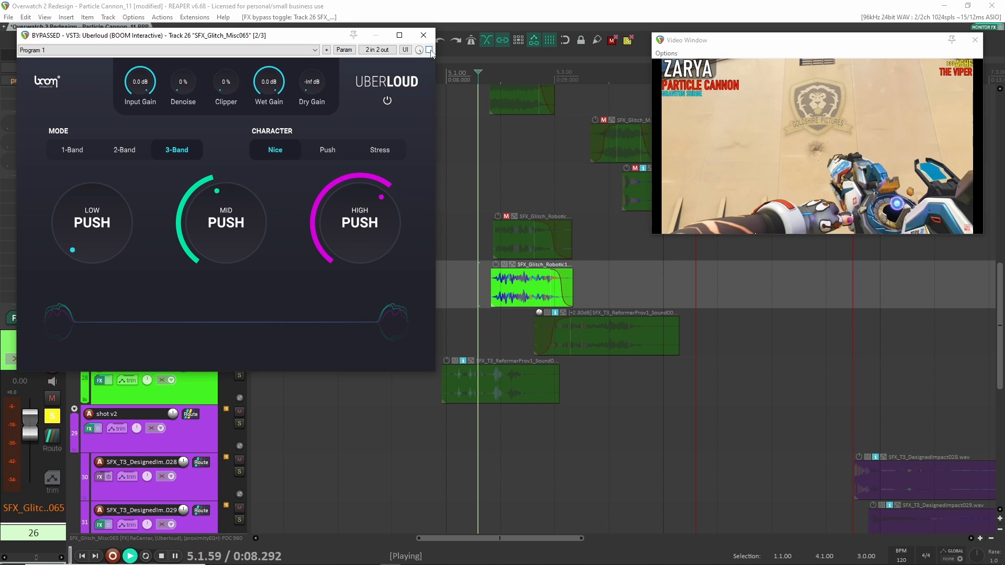
key("space")
left_click(429, 50)
key("space")
key("space")
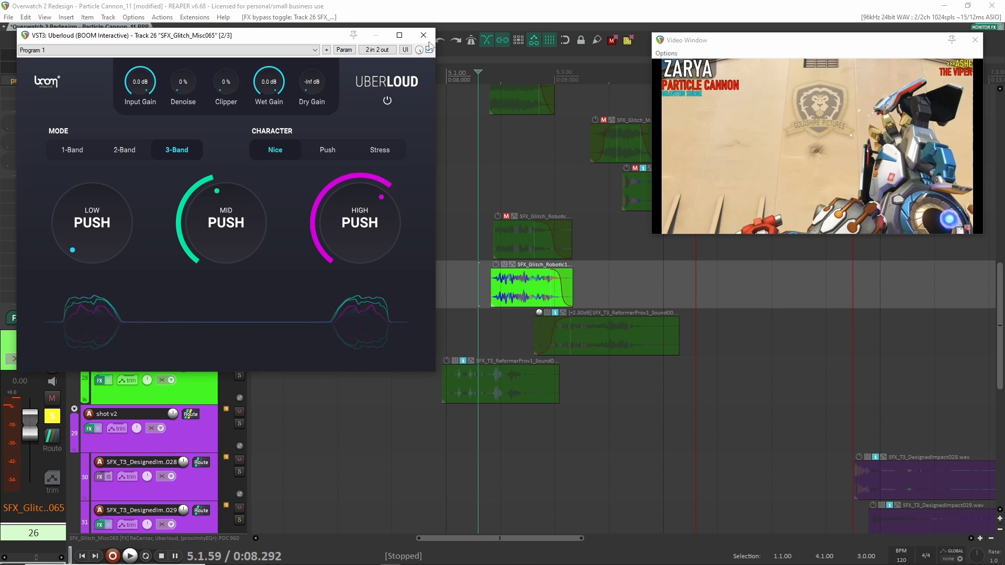
left_click(424, 35)
Re-enable proximityEQ+ on the glitch track, open its settings and play the clip through it
left_click(18, 82, "shift")
left_click(18, 81)
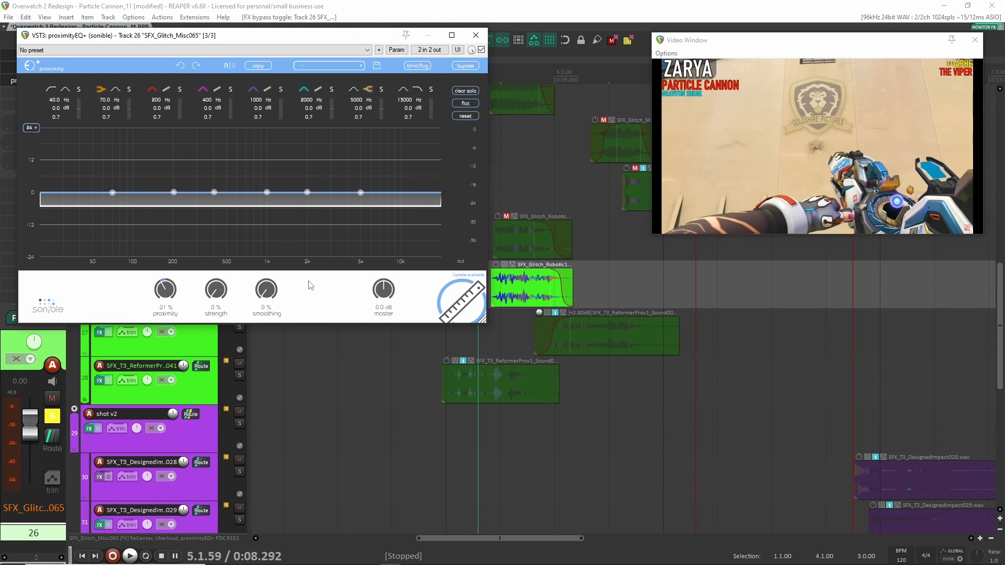
key("space")
key("space")
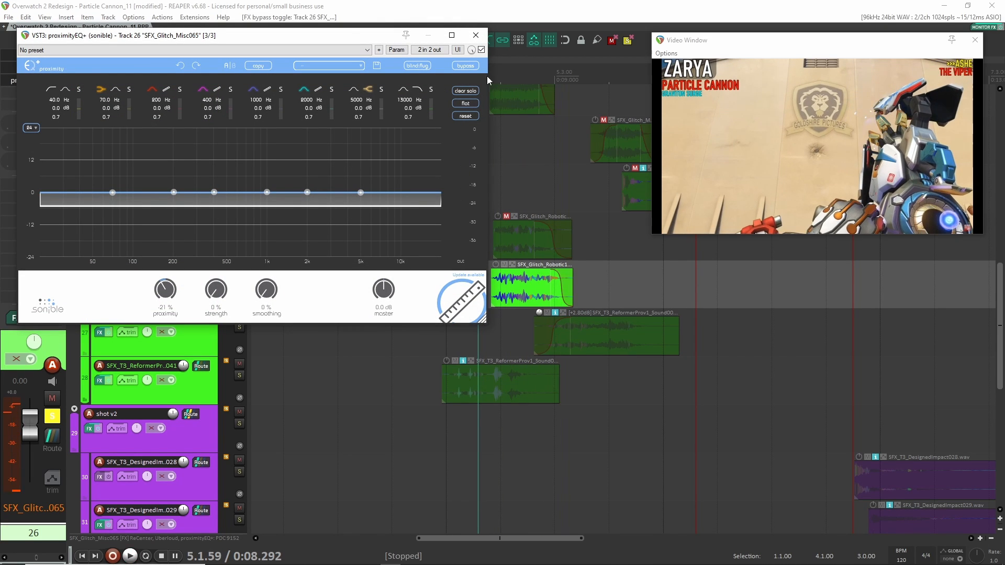
Compare the glitch clip with proximityEQ+ bypassed and enabled, leave it enabled and close its settings
left_click(481, 50)
key("space")
key("space")
left_click(480, 49)
key("space")
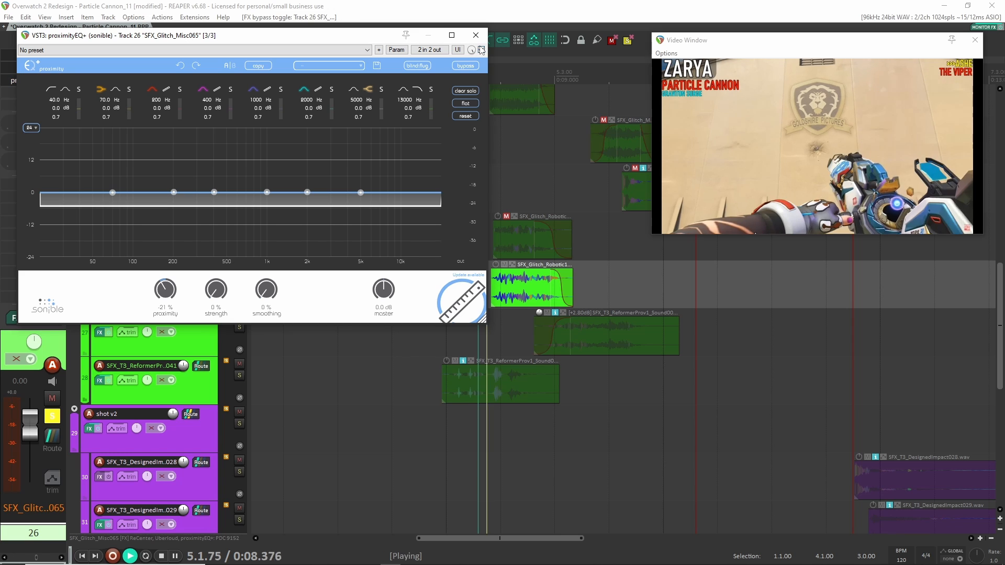
key("space")
key("Escape")
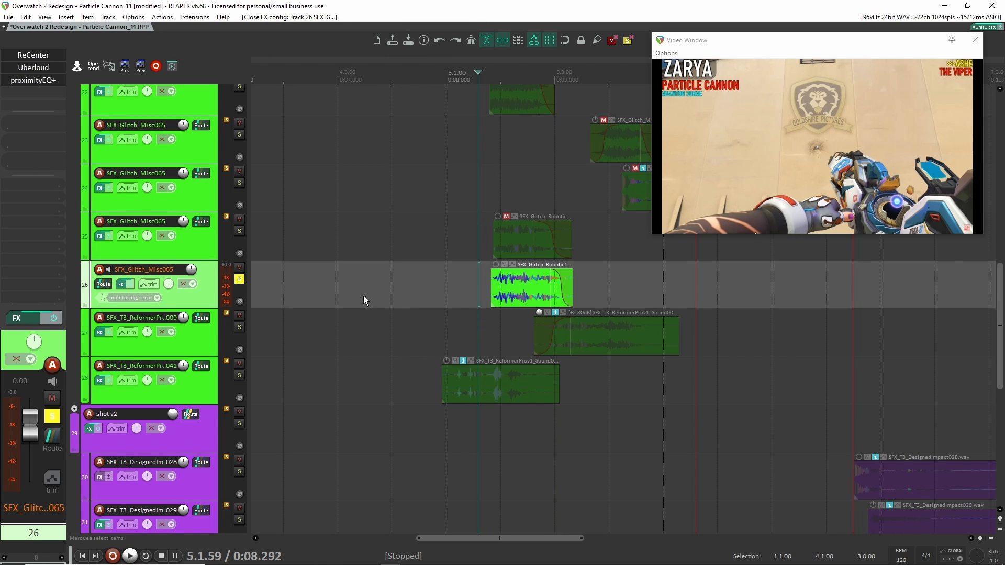
Add the SFX_T3_ReformerProv1_Sound041 track to the solo and play it together with the glitch layer from before both clips
left_click(239, 376)
key("space")
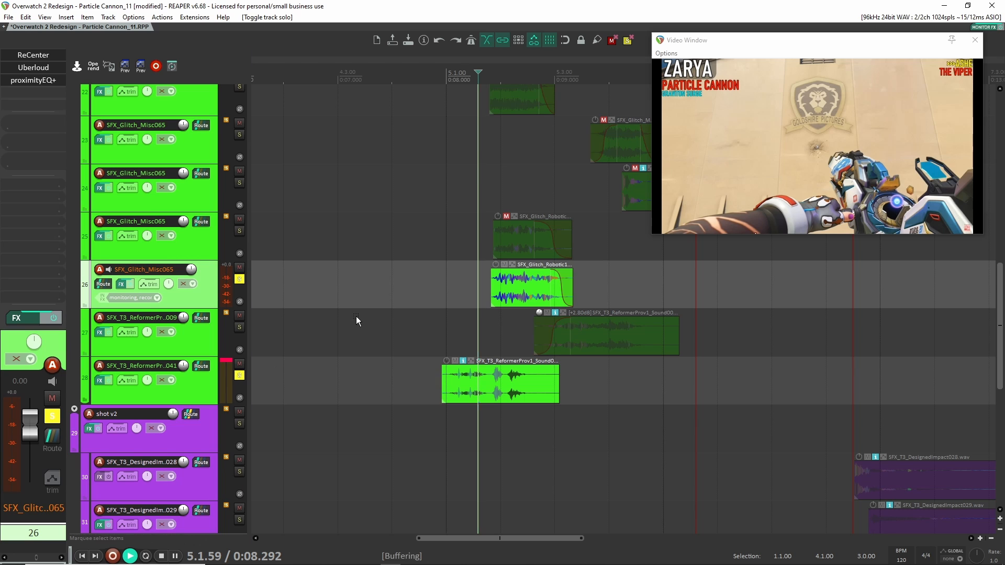
key("space")
left_click(414, 304)
key("space")
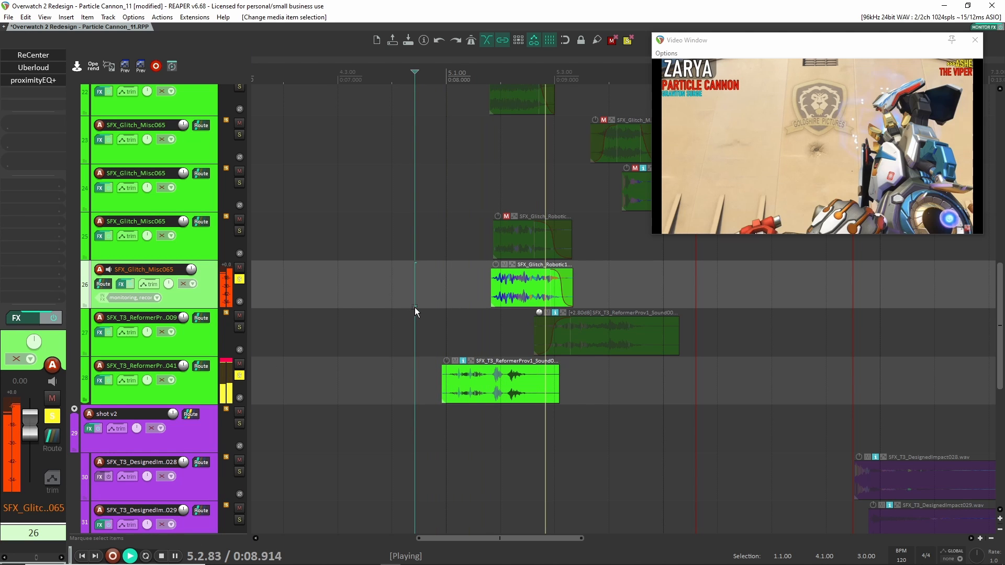
key("space")
key("space")
left_click(326, 297)
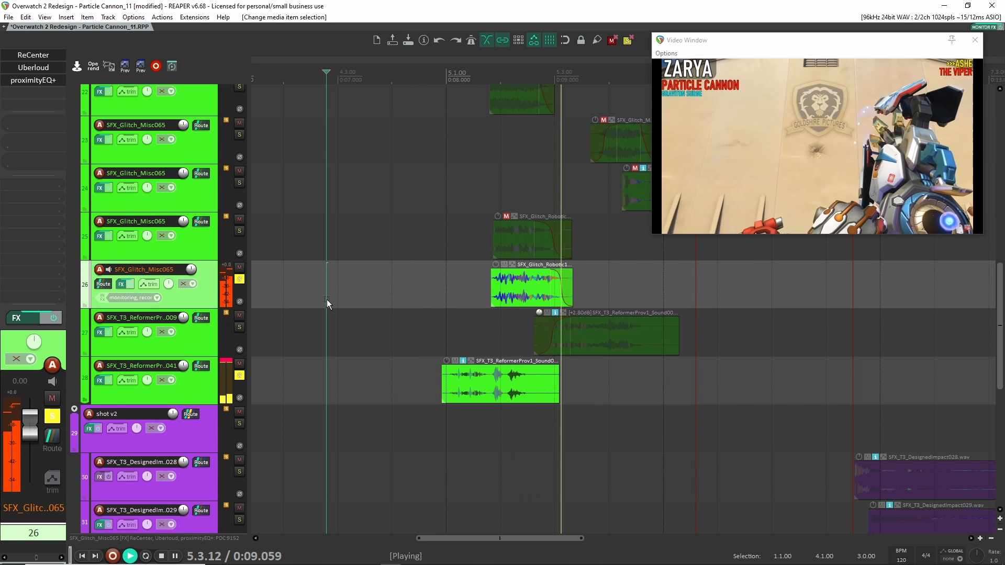
key("space")
Unsolo the glitch and Sound041 tracks, solo SFX_T3_ReformerProv1_Sound009 and play it from just before its clip
left_click(239, 279)
left_click(240, 375)
left_click(239, 327)
left_click_drag(499, 335, 409, 328)
left_click(517, 330)
key("space")
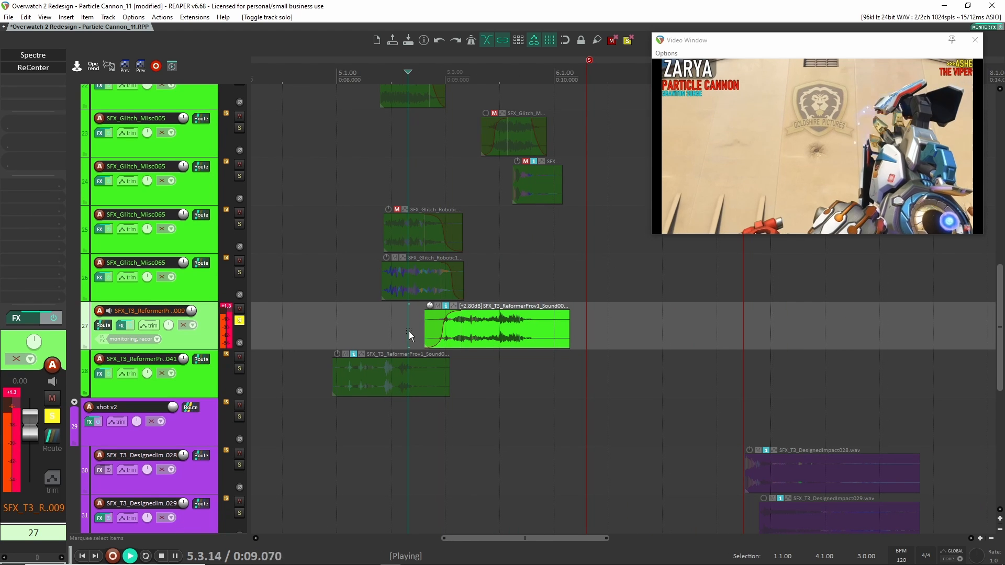
key("space")
key("space")
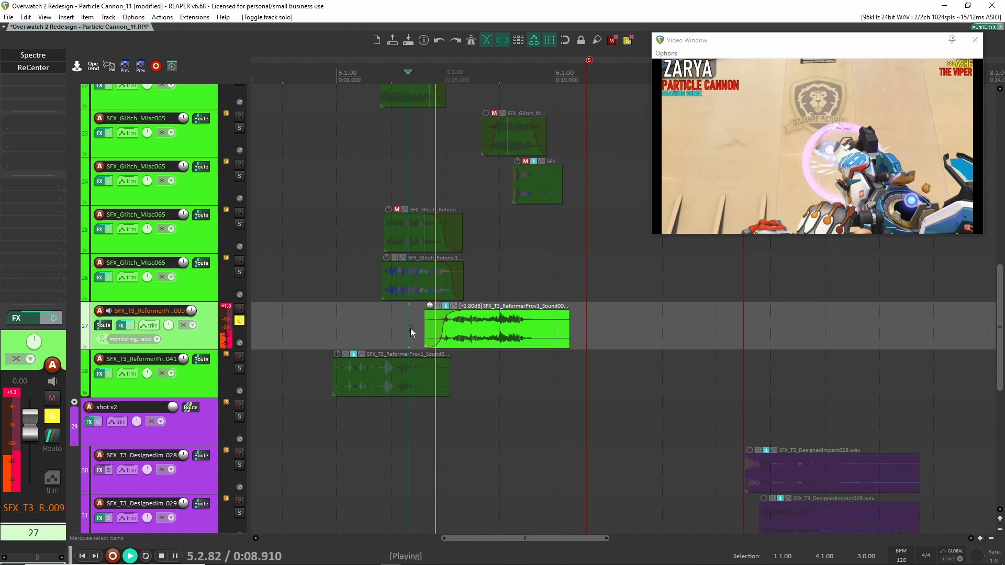
key("space")
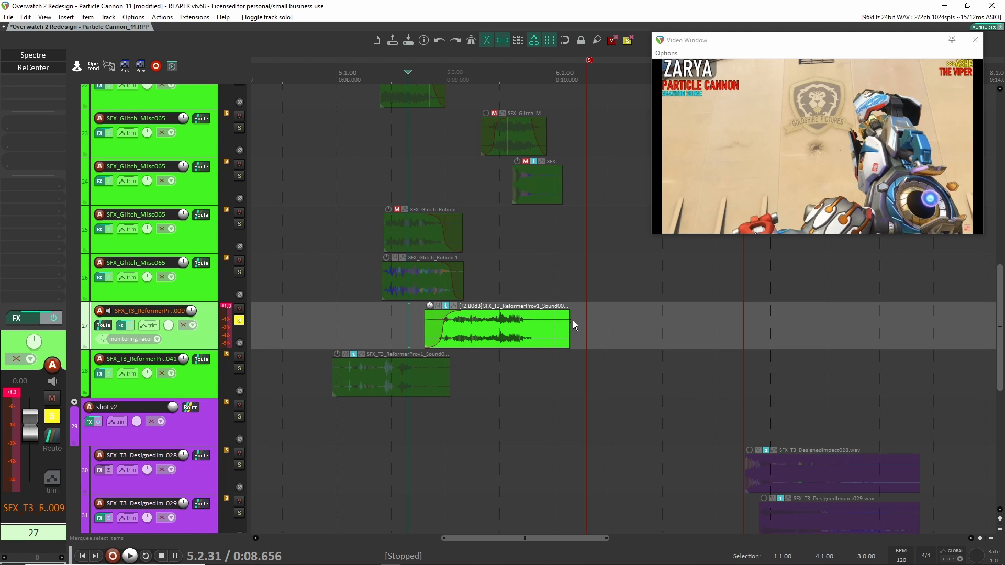
Bypass Spectre and ReCenter on the SFX_T3_ReformerProv1_Sound009 track and play the soloed clip without them
left_click(43, 66)
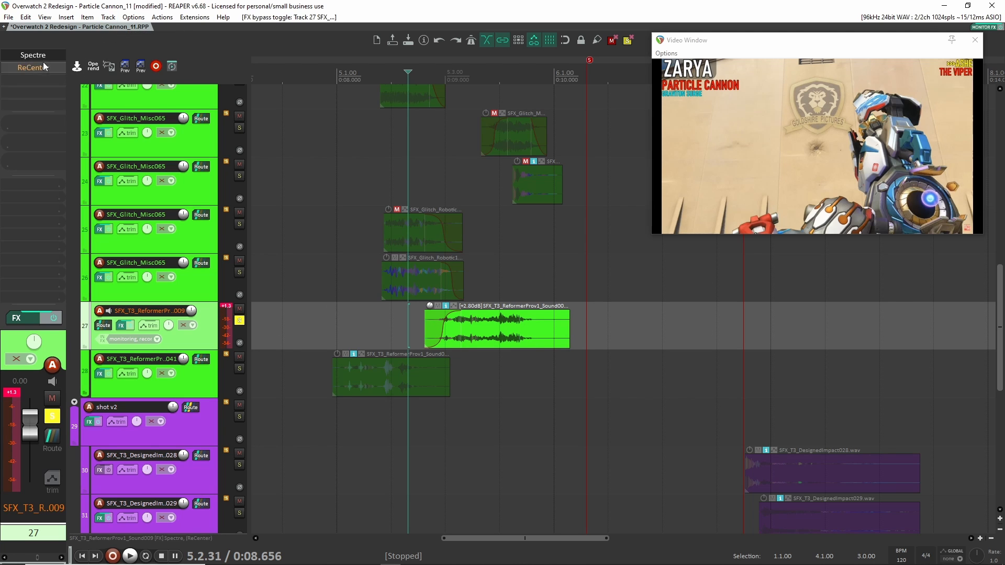
key("space")
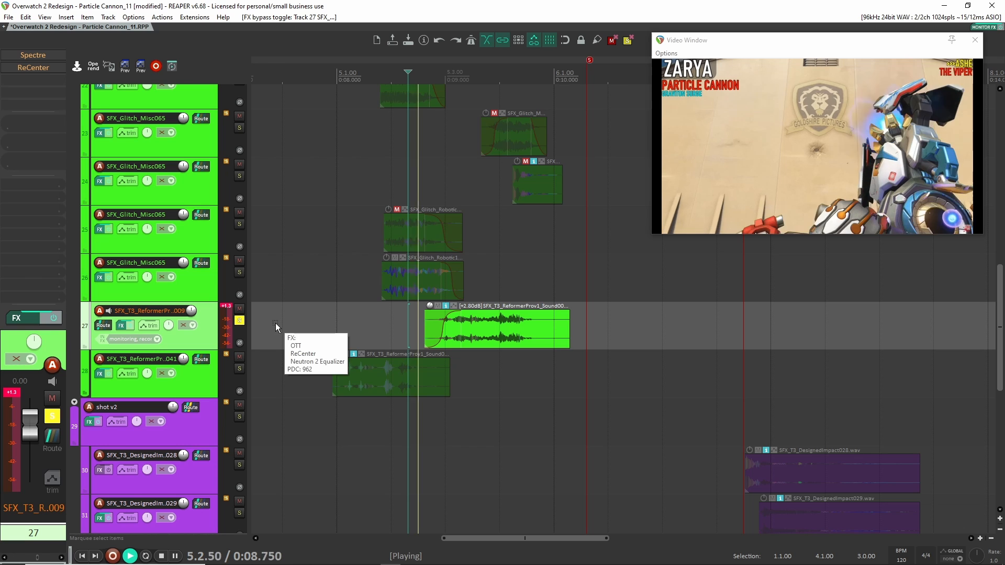
key("space")
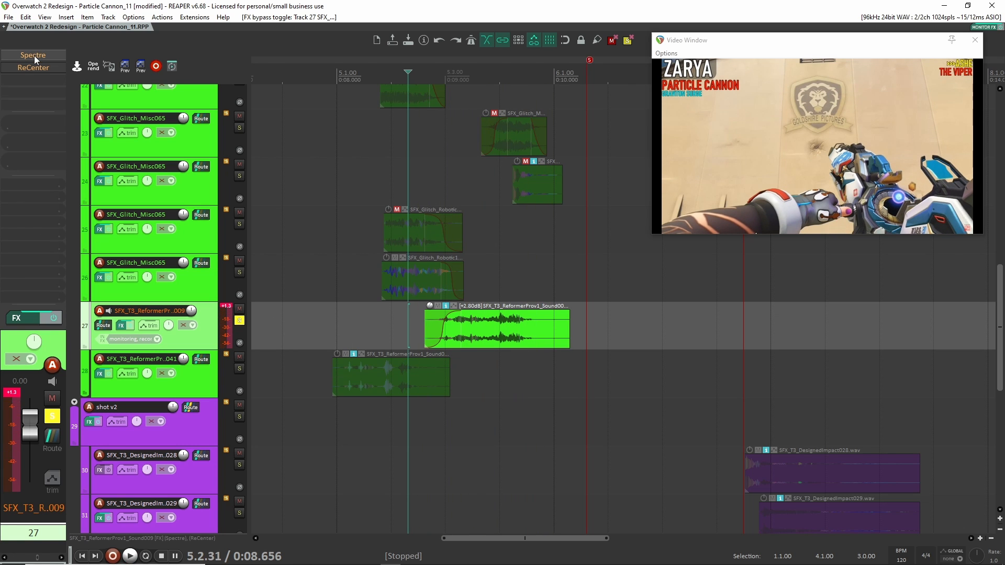
Re-enable Spectre on the Sound009 track, open its settings, play the clip through it and close the settings
left_click(36, 58)
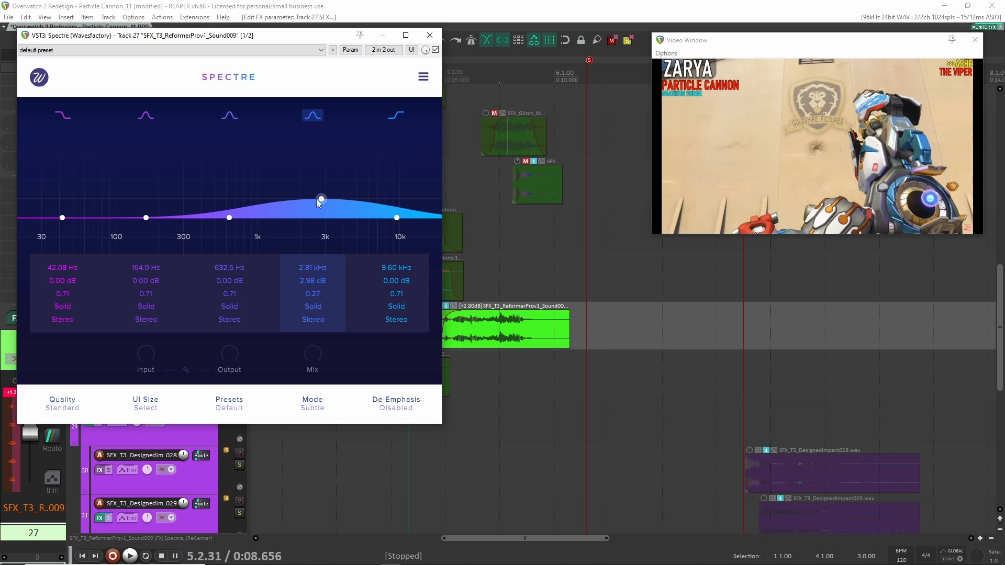
key("space")
key("space")
key("Escape")
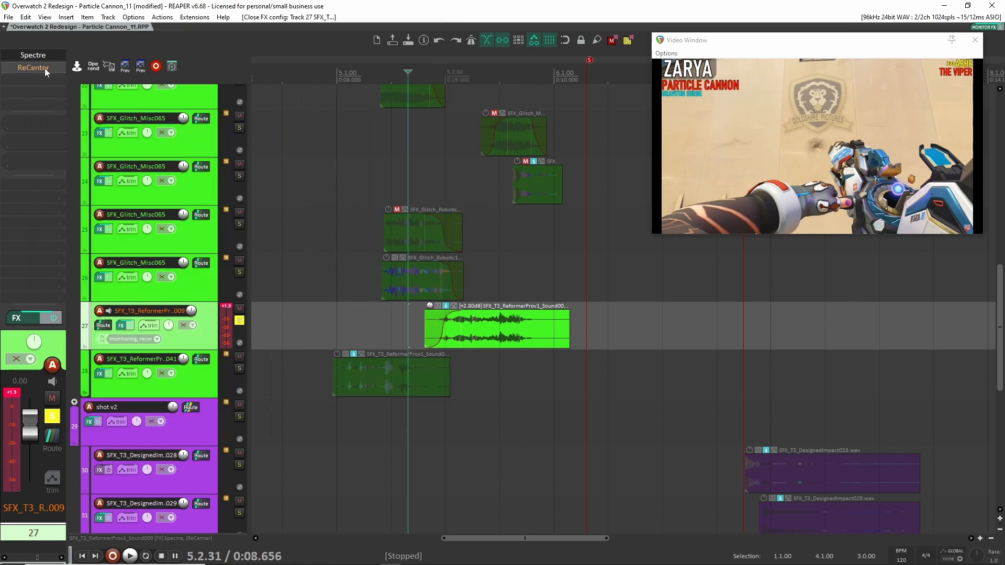
Re-enable ReCenter on the Sound009 track and play the clip from a little earlier with its settings open, closing them when finished
left_click(45, 69, "shift")
left_click(36, 71)
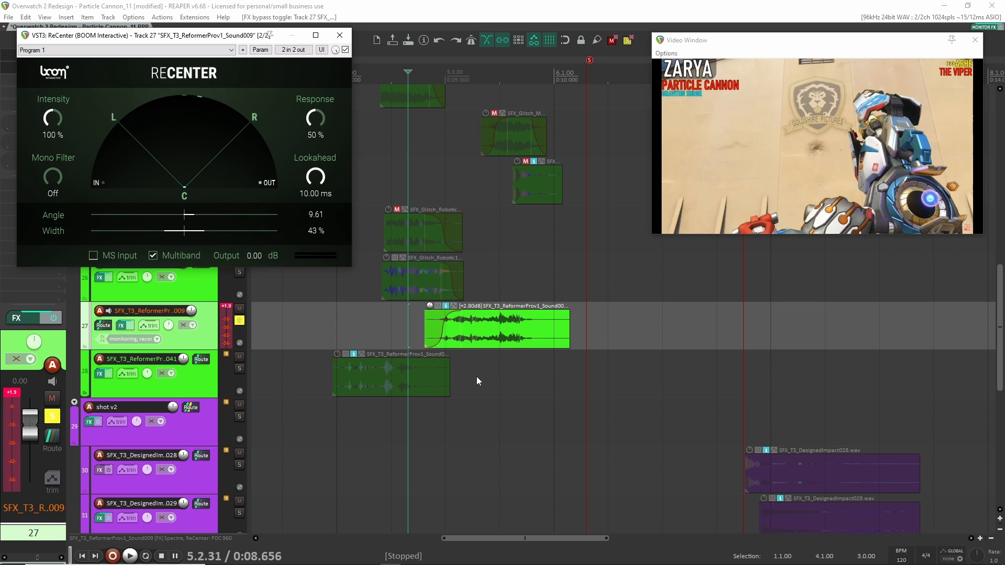
left_click(380, 328)
key("space")
key("space")
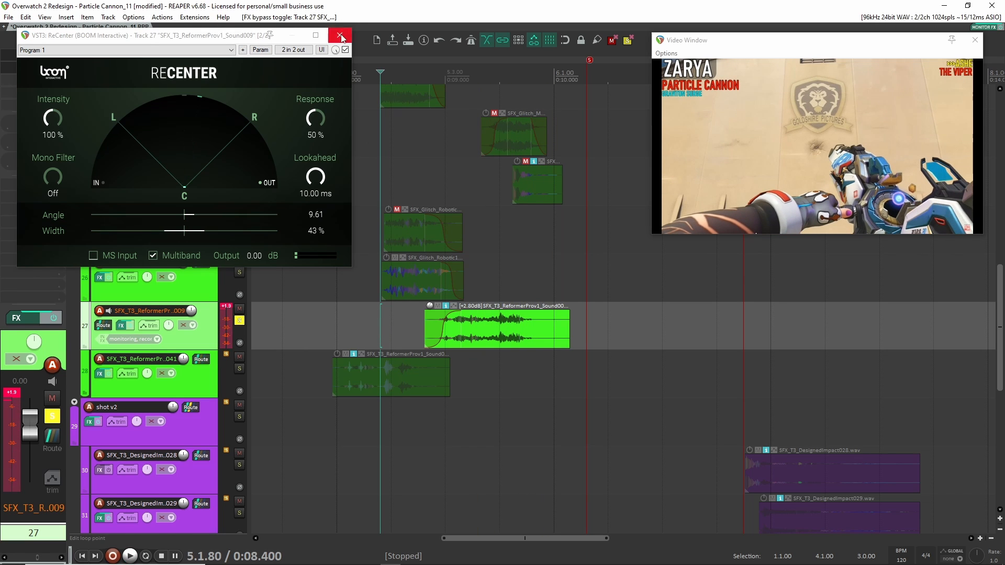
left_click(340, 36)
Add the processed glitch and Sound041 tracks to the solo, play all three layers from before their clips, and clear the solos
left_click(239, 272)
left_click(239, 368)
left_click(263, 279)
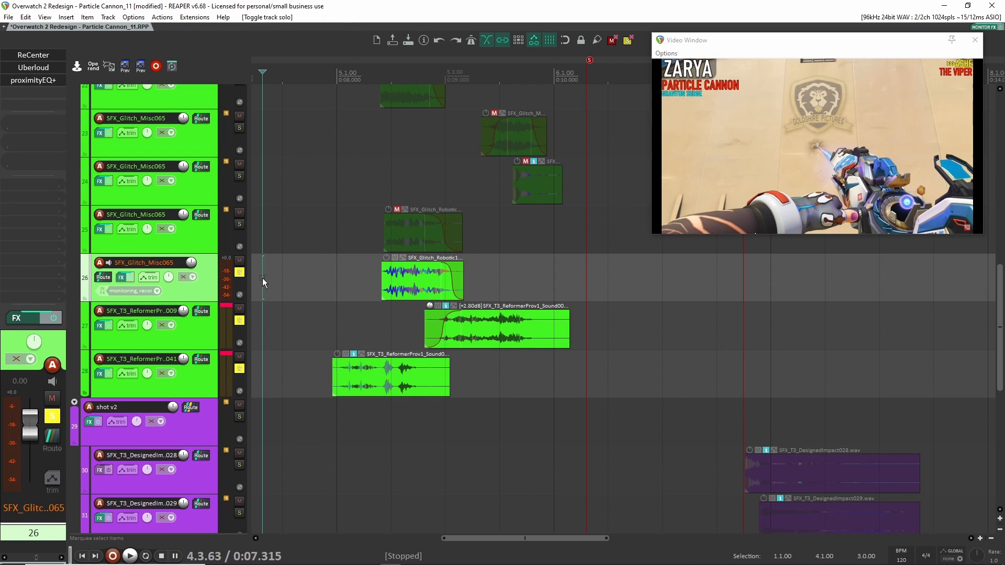
key("space")
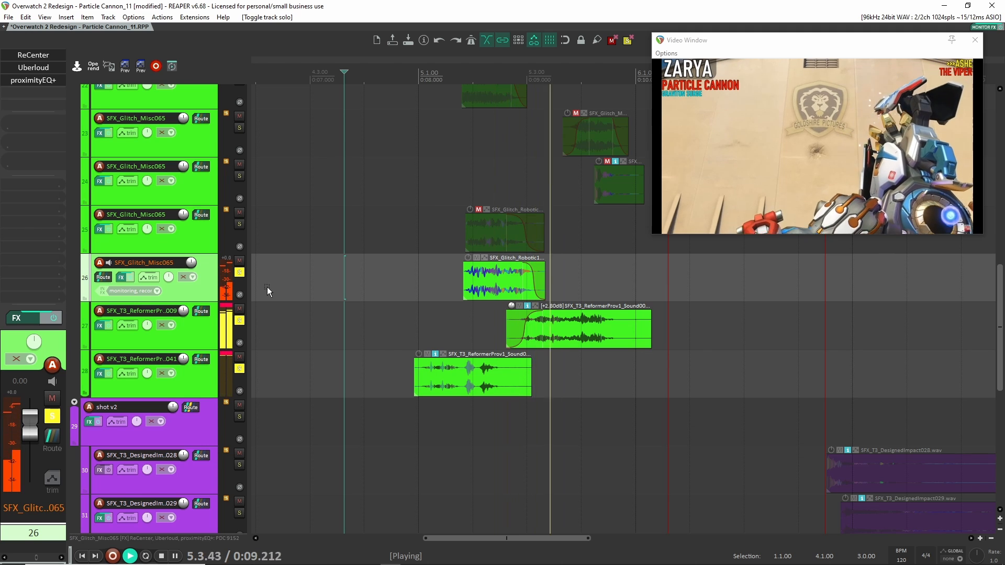
key("space")
Look through the shot, launcher and explosion groups below the reload layers and expand the Force Field folder
scroll(322, 256, "down", 4)
scroll(340, 293, "up", 3)
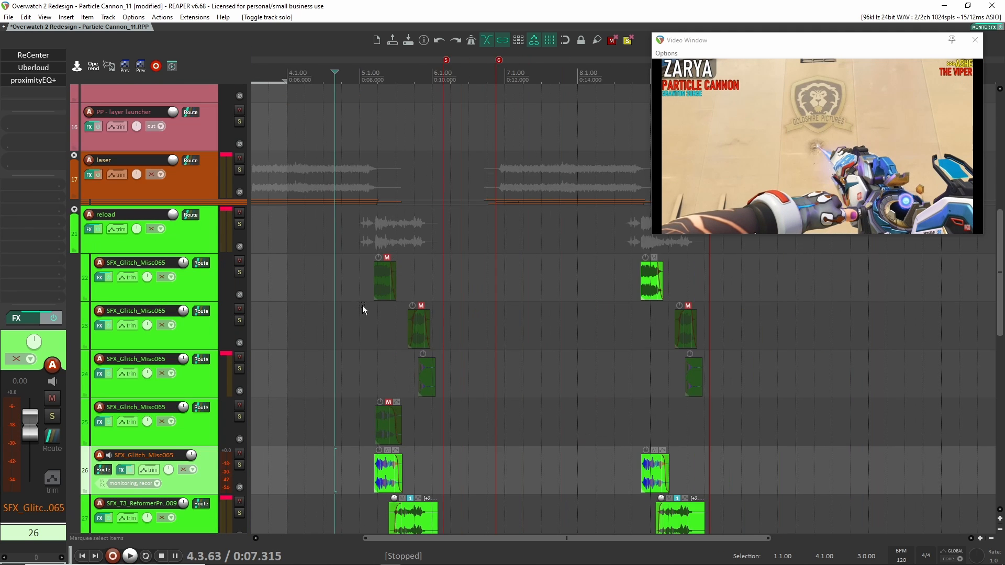
scroll(362, 305, "down", 1)
scroll(429, 306, "down", 5)
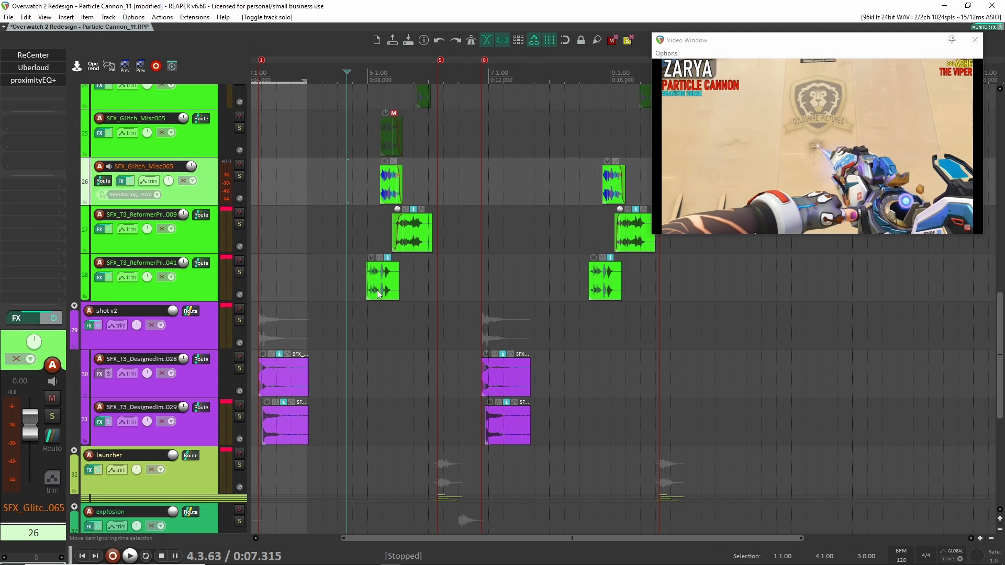
scroll(588, 327, "down", 5)
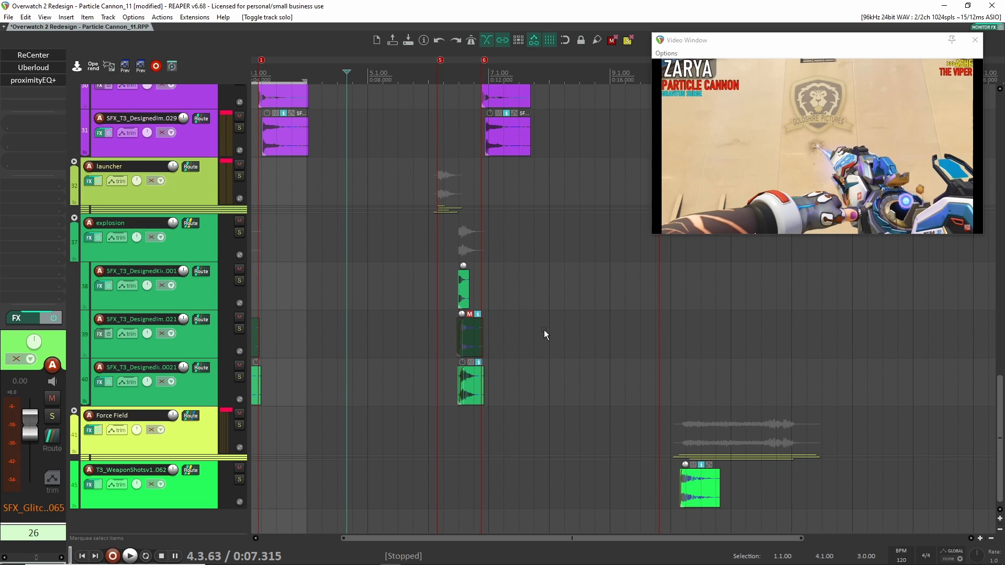
scroll(544, 330, "down", 2)
scroll(620, 358, "up", 4)
scroll(540, 333, "down", 3)
scroll(535, 335, "down", 4)
scroll(535, 334, "right", 3)
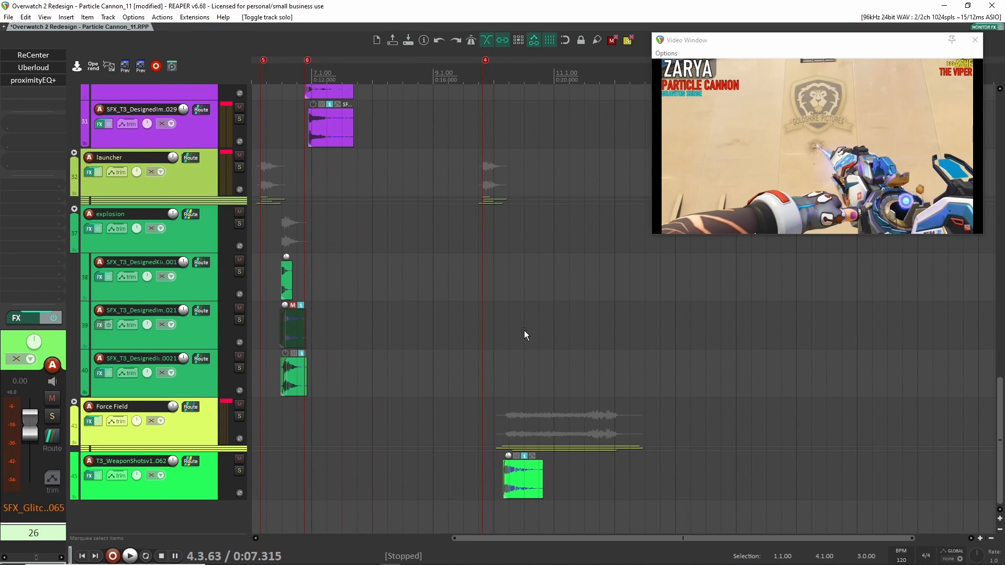
scroll(485, 381, "up", 8)
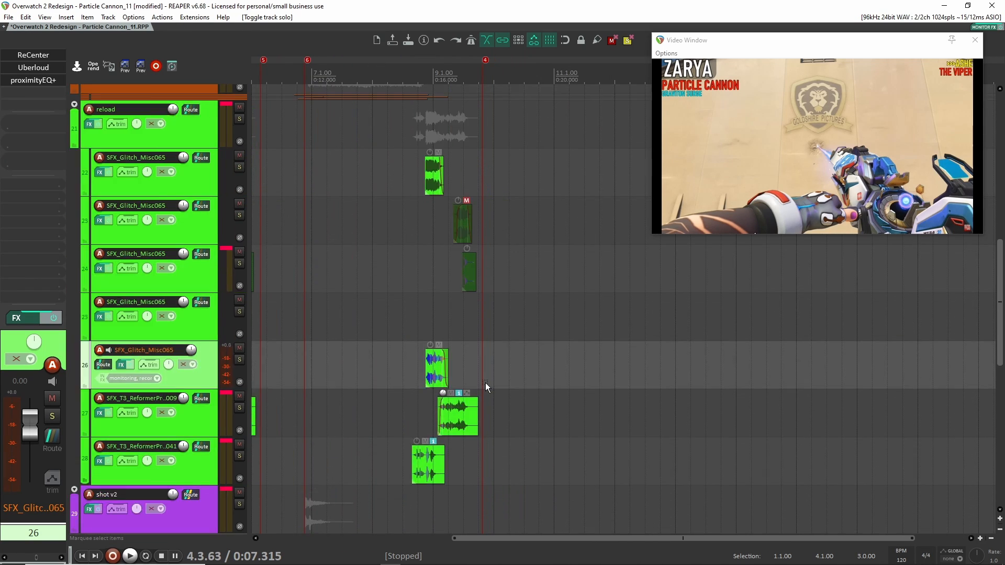
scroll(485, 381, "down", 8)
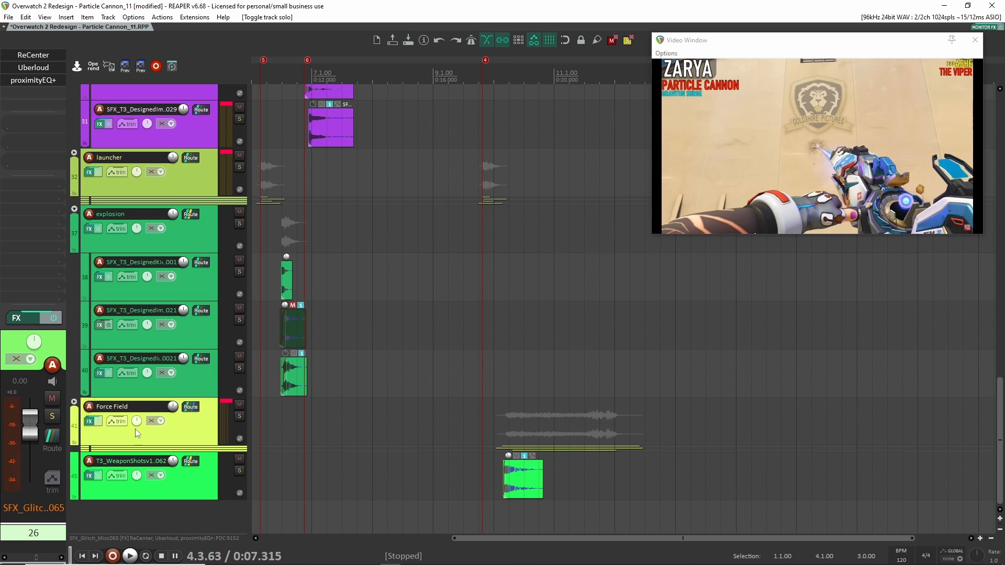
left_click(75, 402)
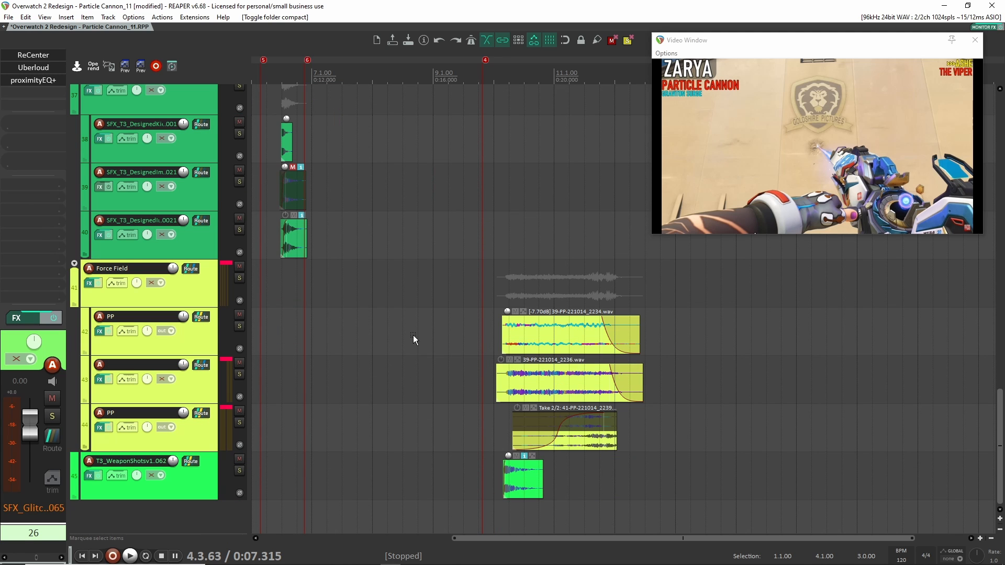
Solo the Force Field folder and the T3_WeaponShotsv1 track and play them together from well before their clips
left_click(460, 306)
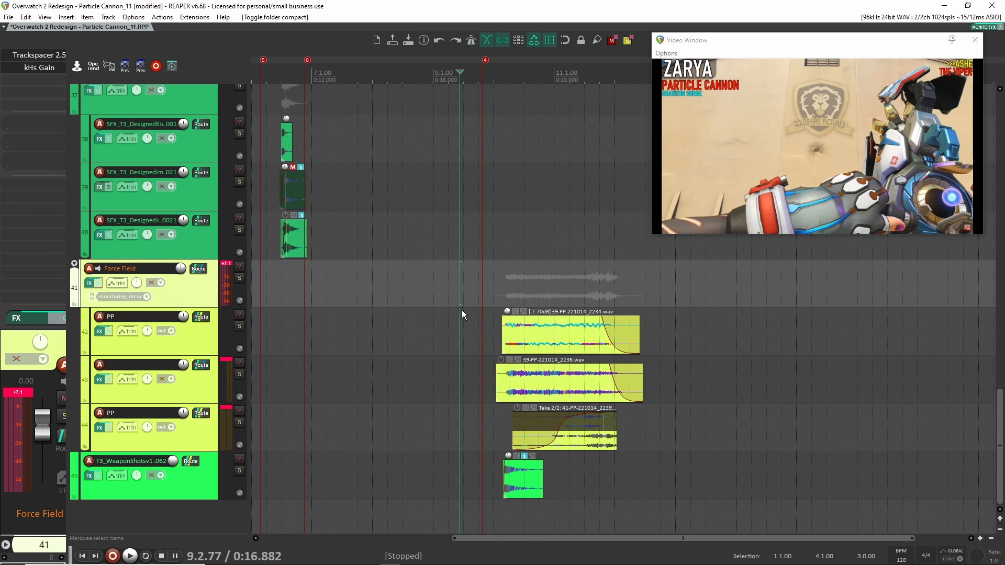
scroll(461, 309, "up", 3)
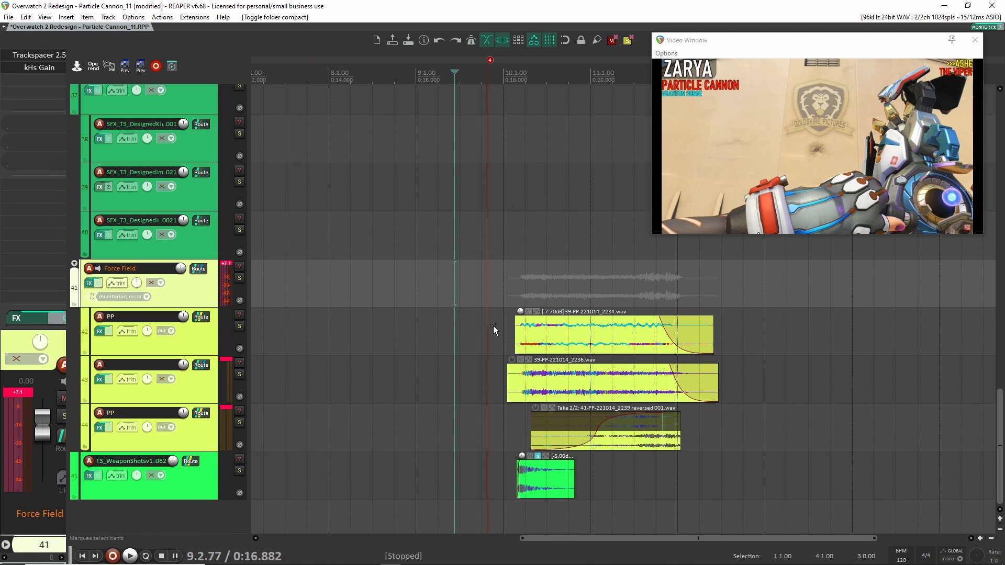
left_click(240, 278)
key("space")
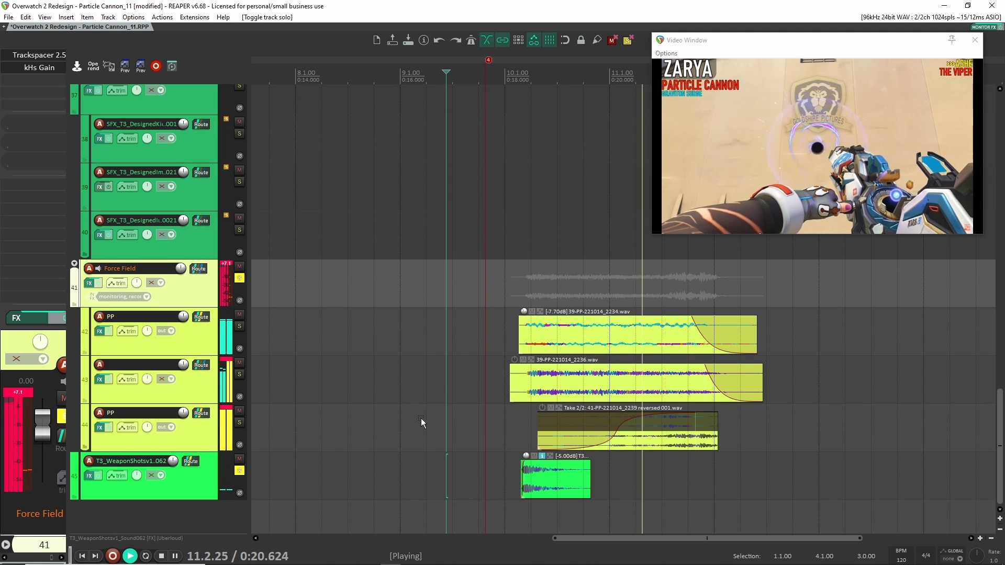
key("space")
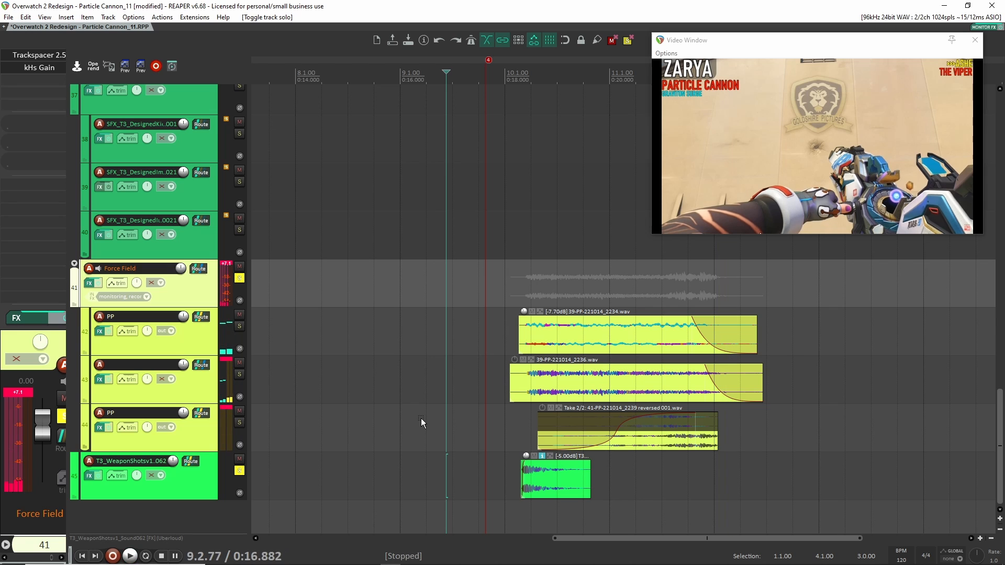
Clear the Force Field and T3_WeaponShotsv1 solos and bypass Trackspacer 2.5 and kHs Gain on the Force Field track
left_click(241, 278)
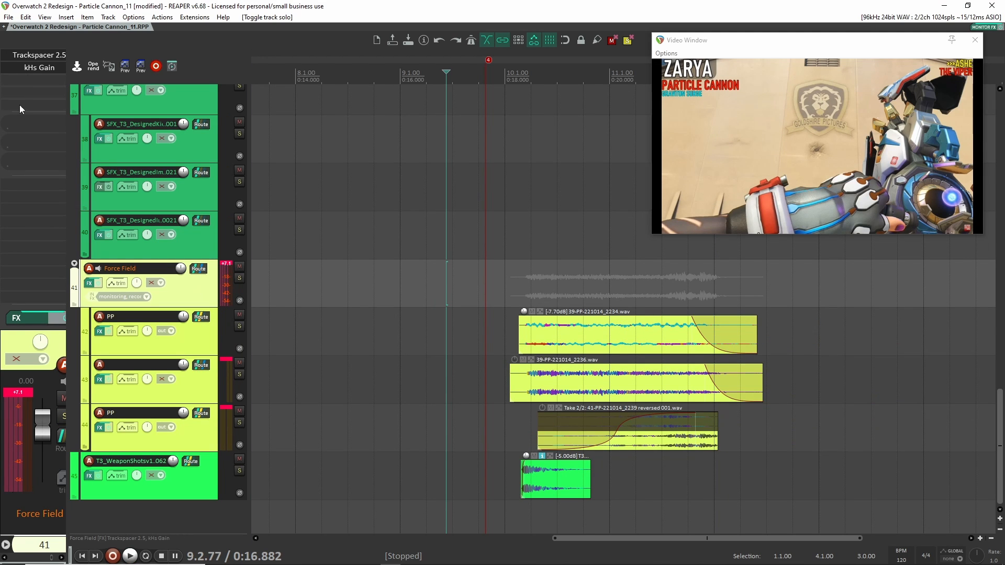
left_click(54, 68, "shift")
Solo the T3_WeaponShotsv1 track on its own and play it twice from just before its clip
left_click(203, 489)
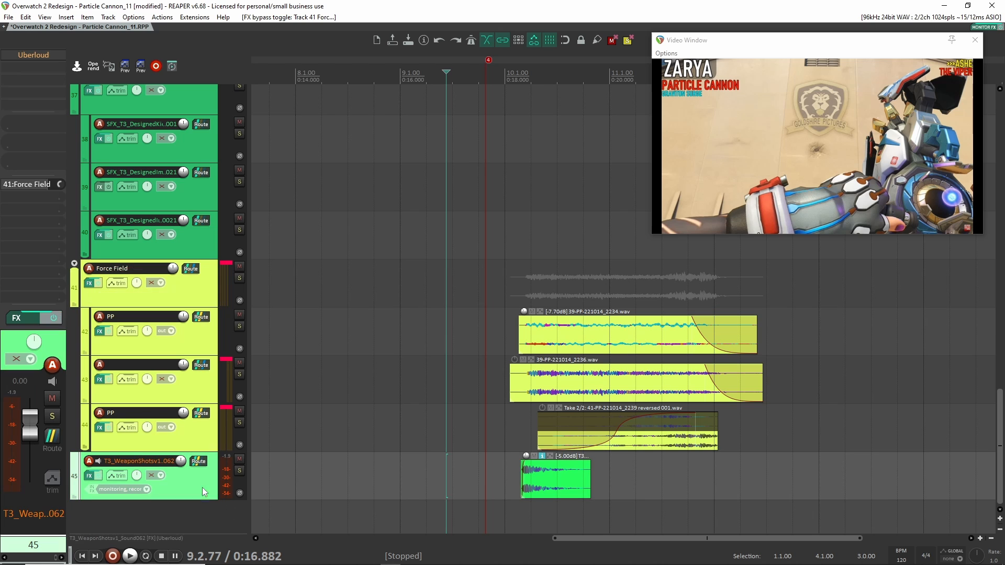
scroll(597, 439, "up", 4)
scroll(434, 434, "right", 3)
left_click(240, 471)
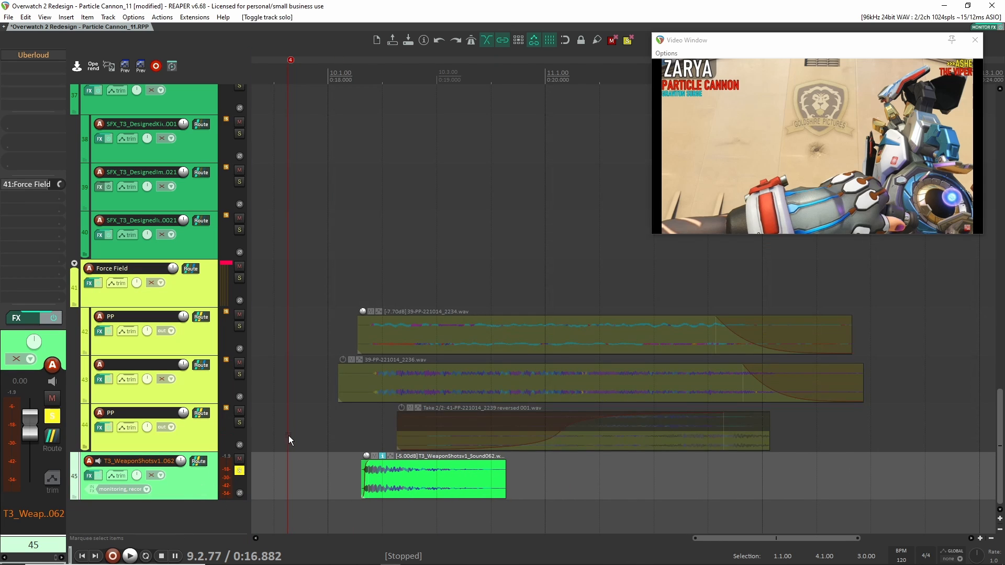
scroll(398, 444, "left", 2)
left_click(397, 444)
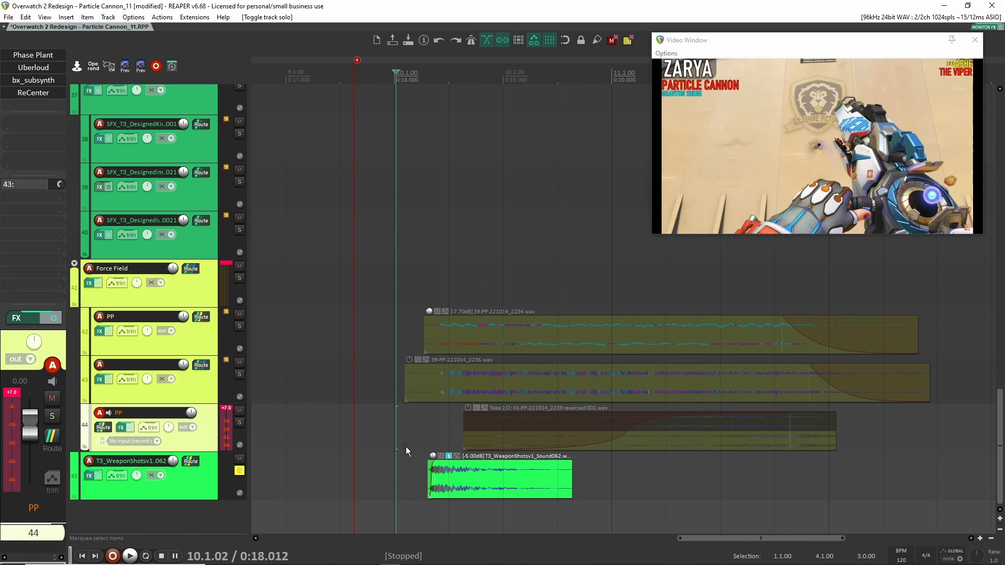
key("space")
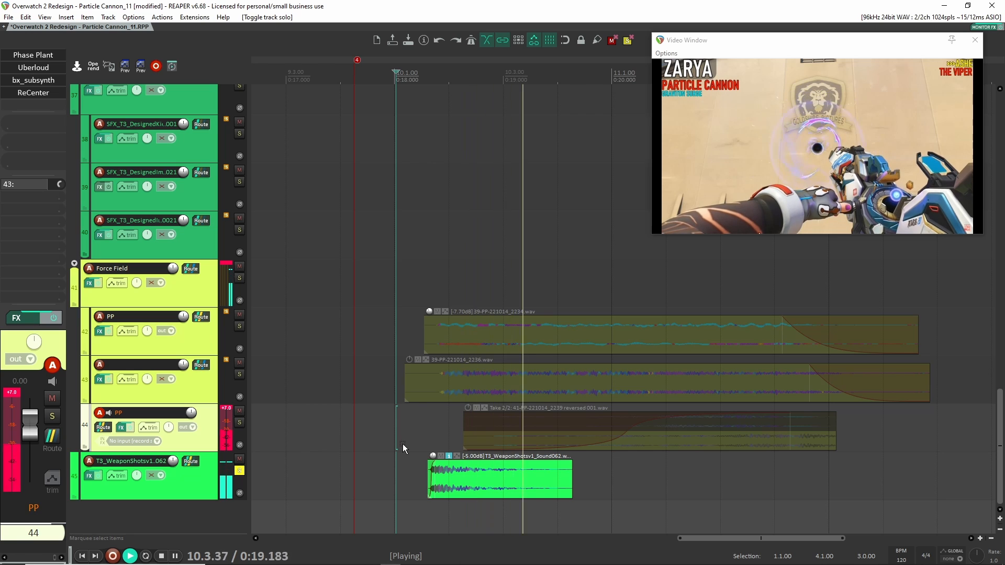
key("space")
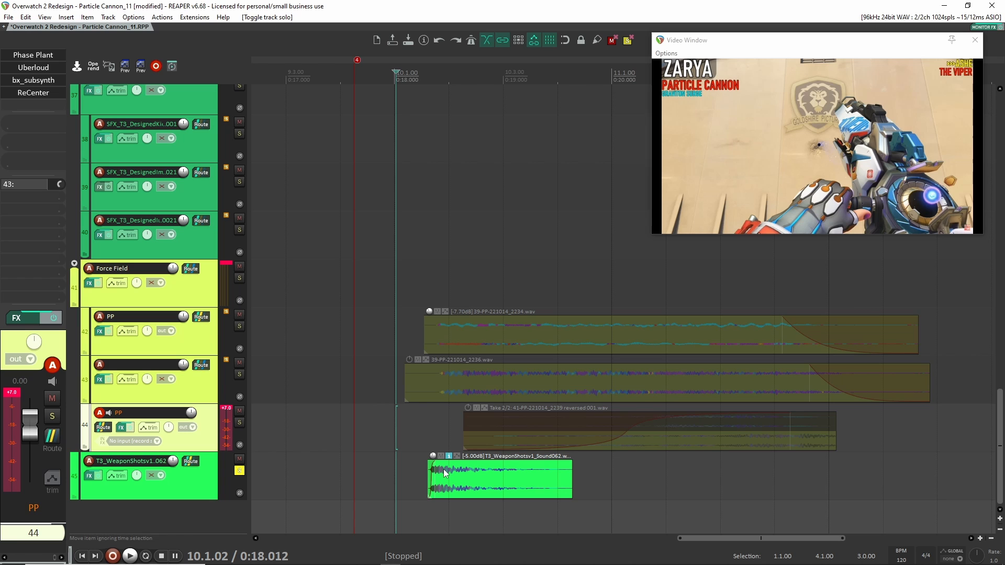
key("space")
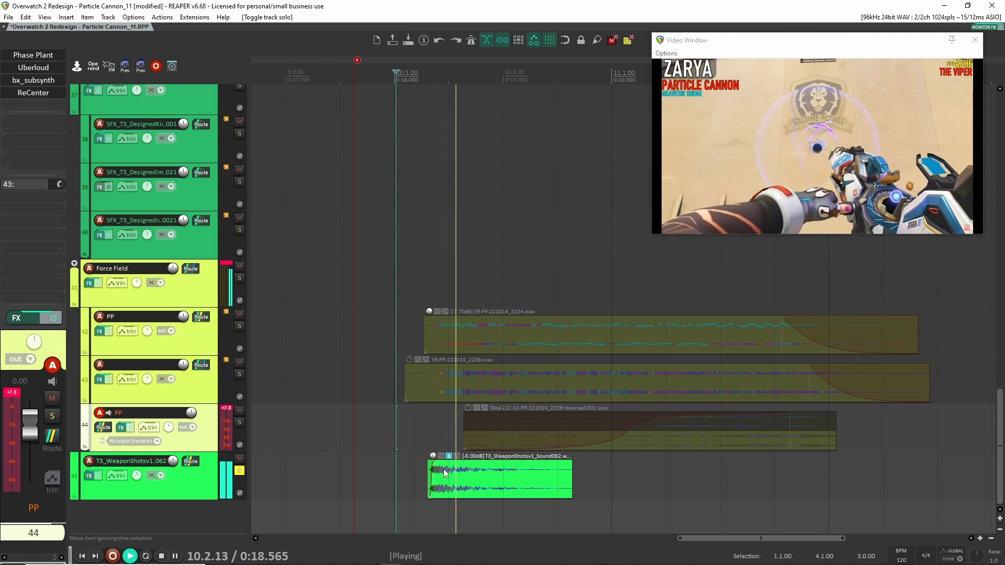
key("space")
Lengthen the fade-in of the T3_WeaponShotsv1_Sound062 clip in two passes, playing it after each adjustment
left_click_drag(433, 465, 435, 468)
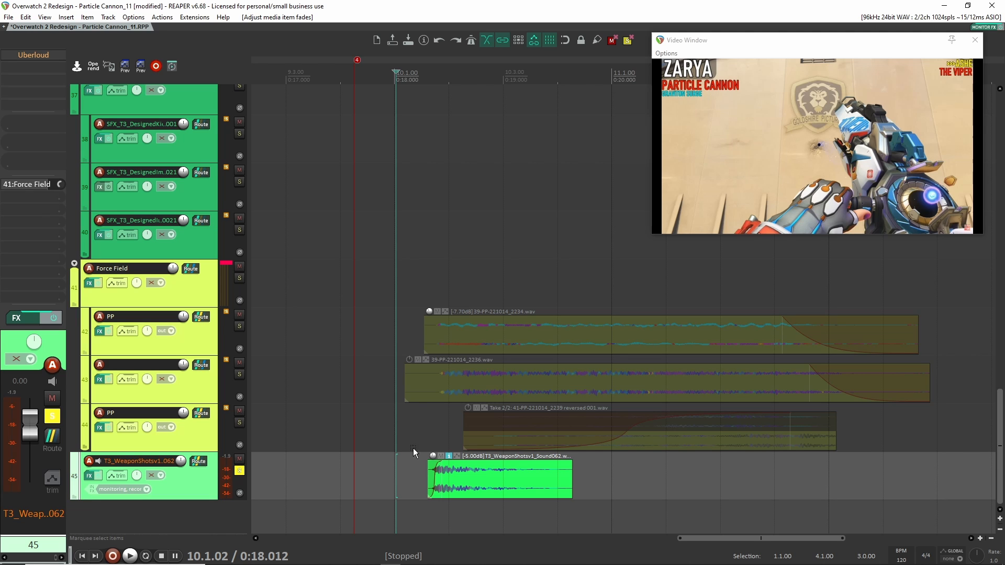
key("space")
left_click_drag(434, 463, 454, 470)
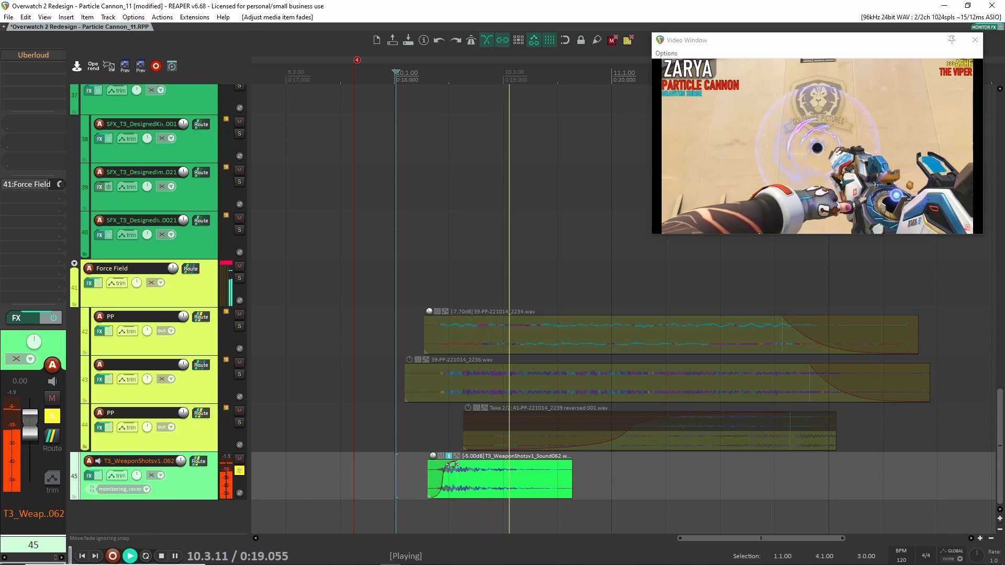
key("space")
key("space")
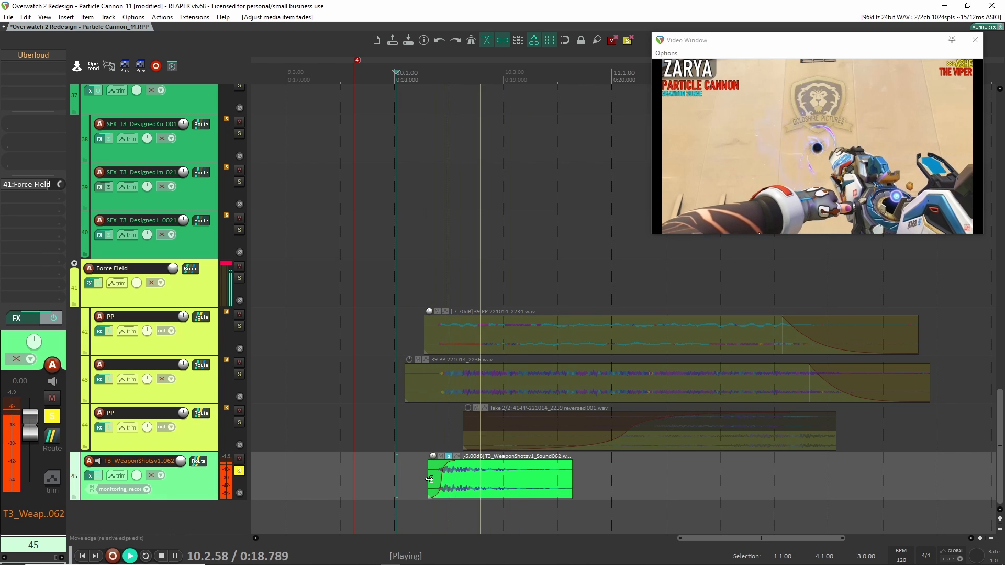
key("space")
Extend the start of the T3_WeaponShotsv1_Sound062 clip slightly earlier, readjust its fade-in and play it again
left_click_drag(429, 480, 453, 464)
key("space")
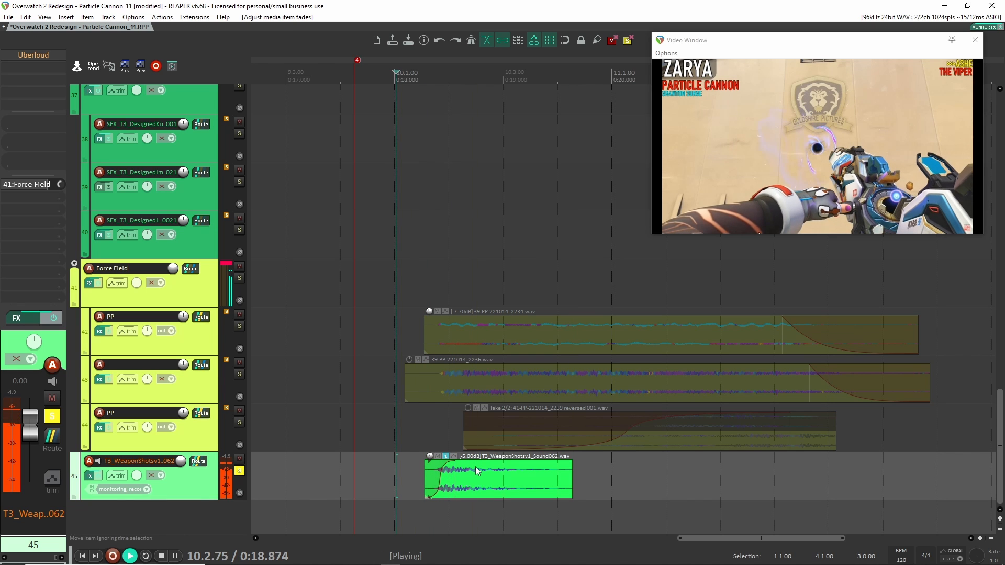
key("space")
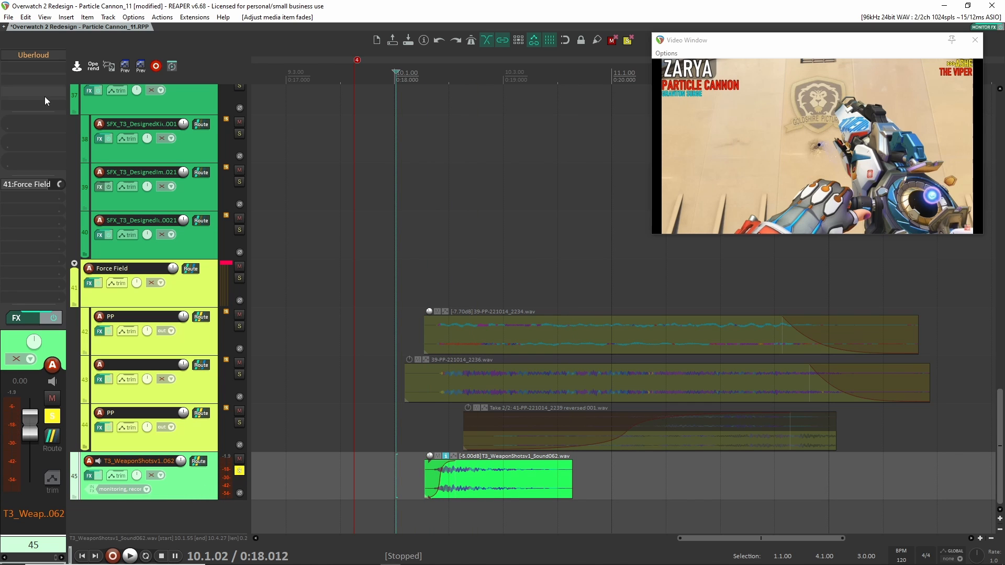
Toggle Uberloud on and back to bypassed on the T3_WeaponShotsv1 track, unsolo that track and select the Force Field folder
left_click(39, 55, "shift")
left_click(31, 55, "shift")
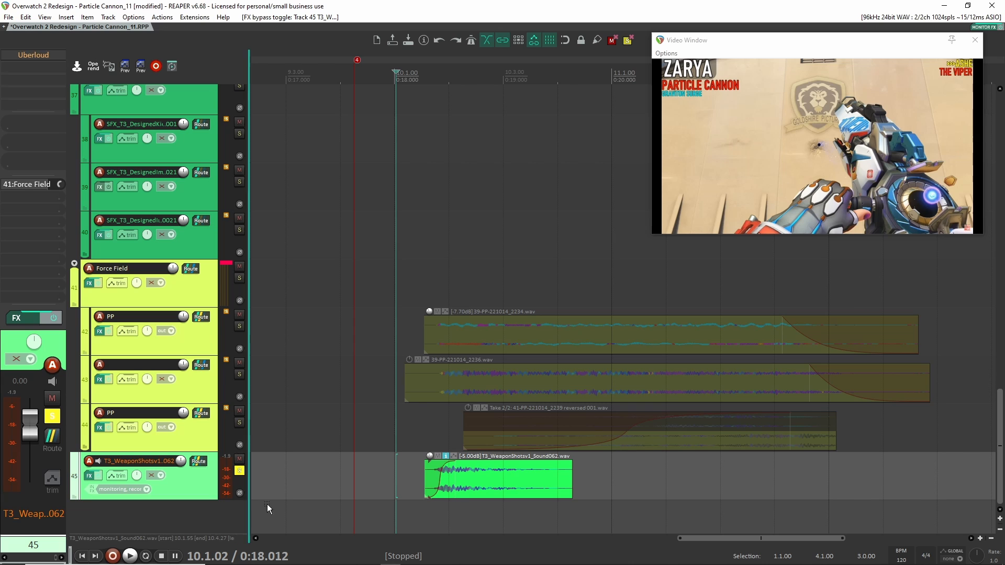
left_click(239, 471)
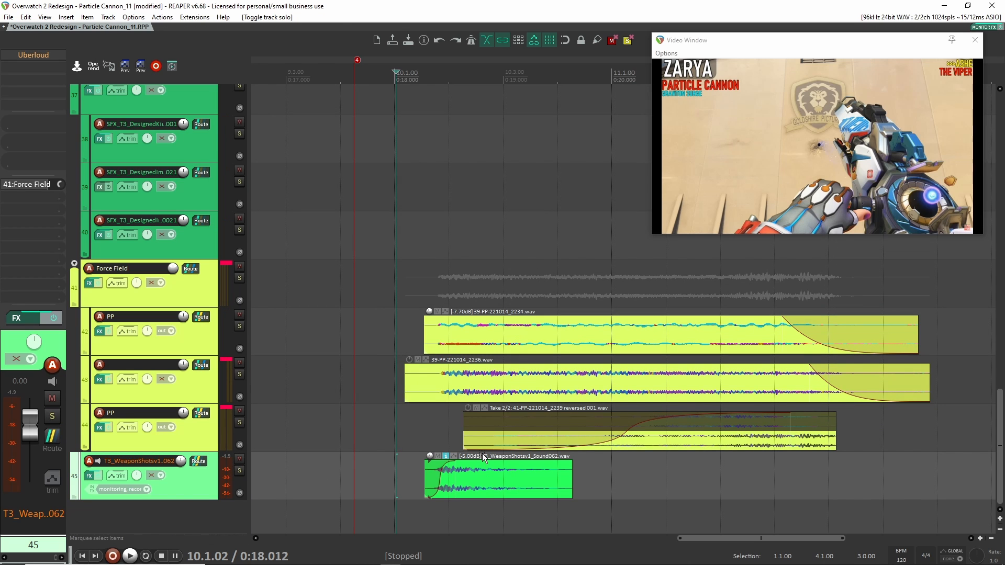
left_click(209, 301)
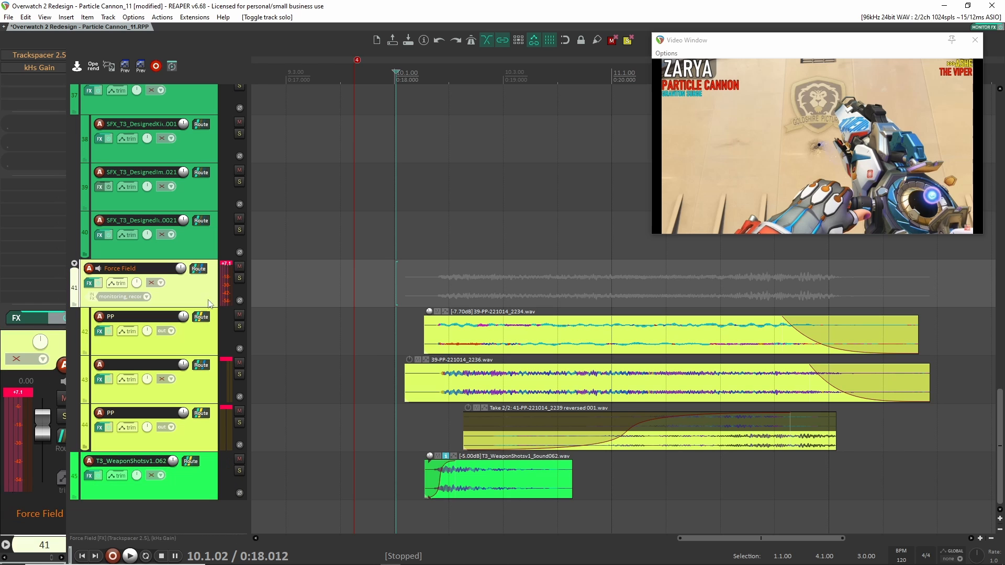
Solo the first PP track inside the Force Field folder and play its 39-PP-221014_2234 clip
left_click(239, 326)
key("space")
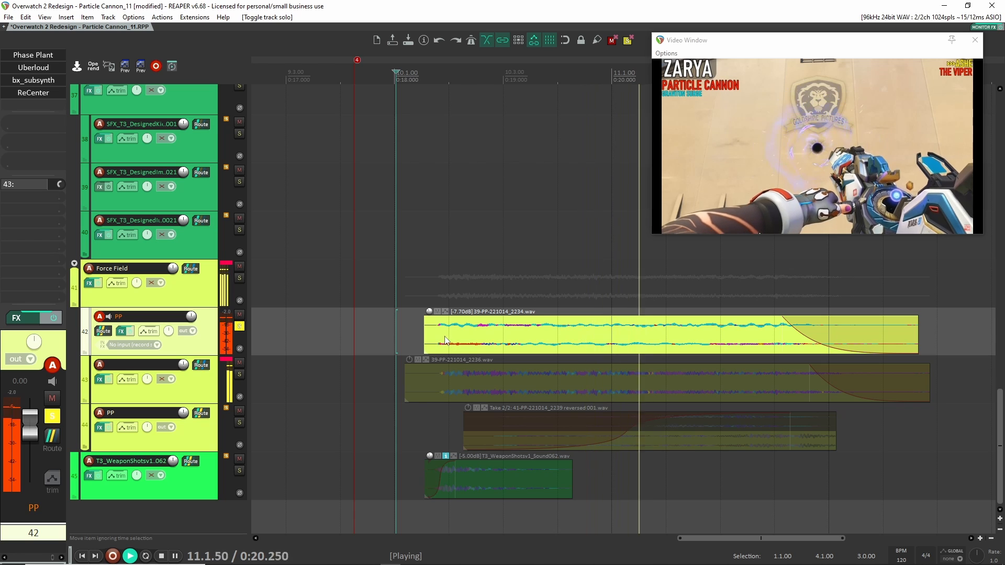
key("space")
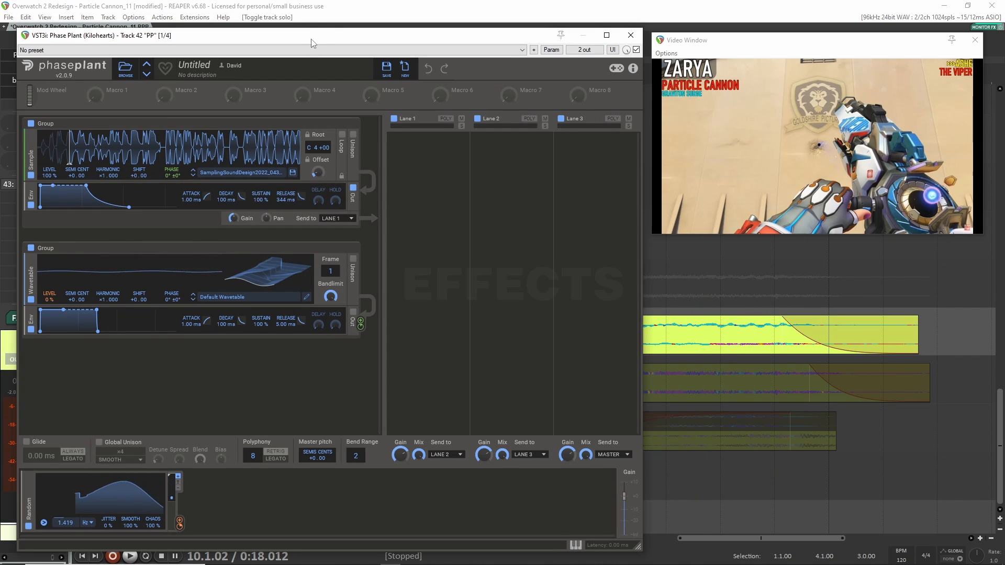
Examine the Random modulator's influence on the wavetable level in track 42's Phase Plant and close the plugin
left_click_drag(311, 43, 315, 29)
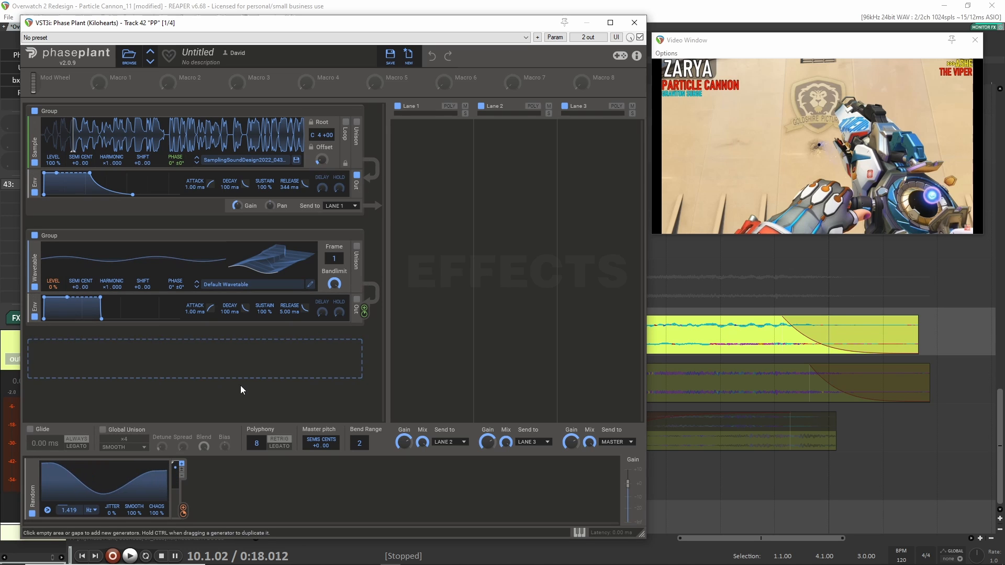
left_click_drag(182, 510, 54, 296)
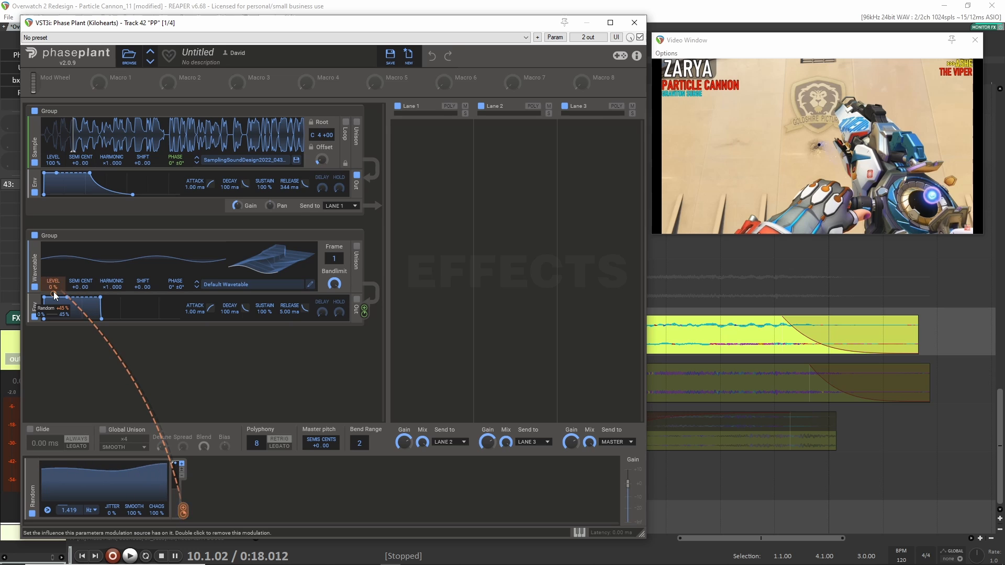
double_click(54, 297)
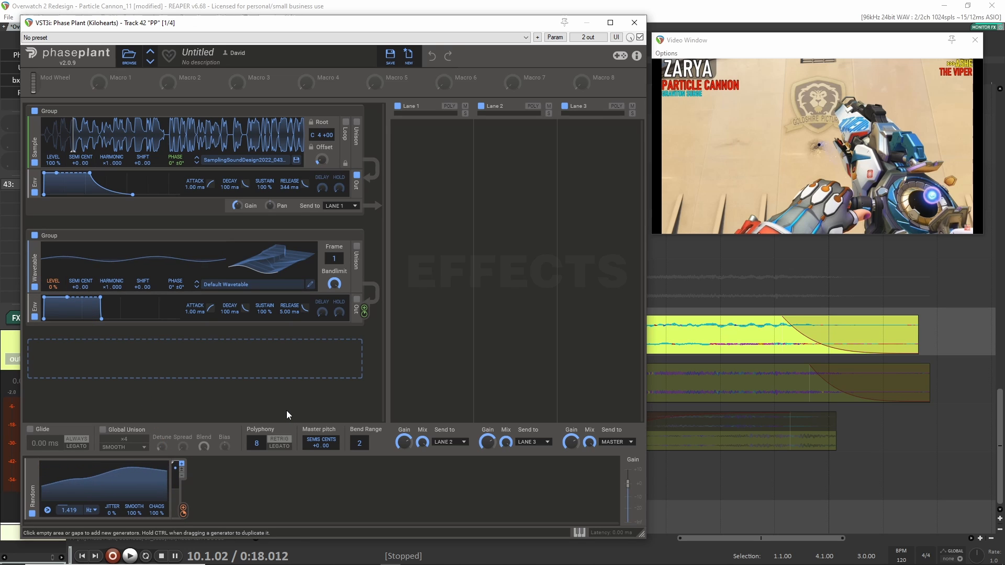
left_click(633, 23)
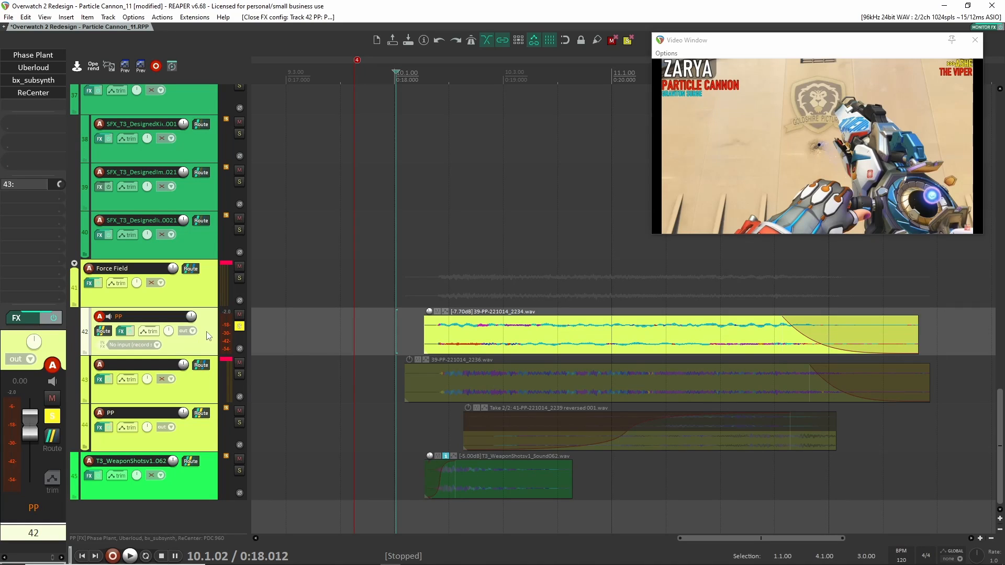
Set track 42's record input to MIDI Oxygen 88 and audition Phase Plant with its wavetable group disabled and re-enabled
left_click(364, 372)
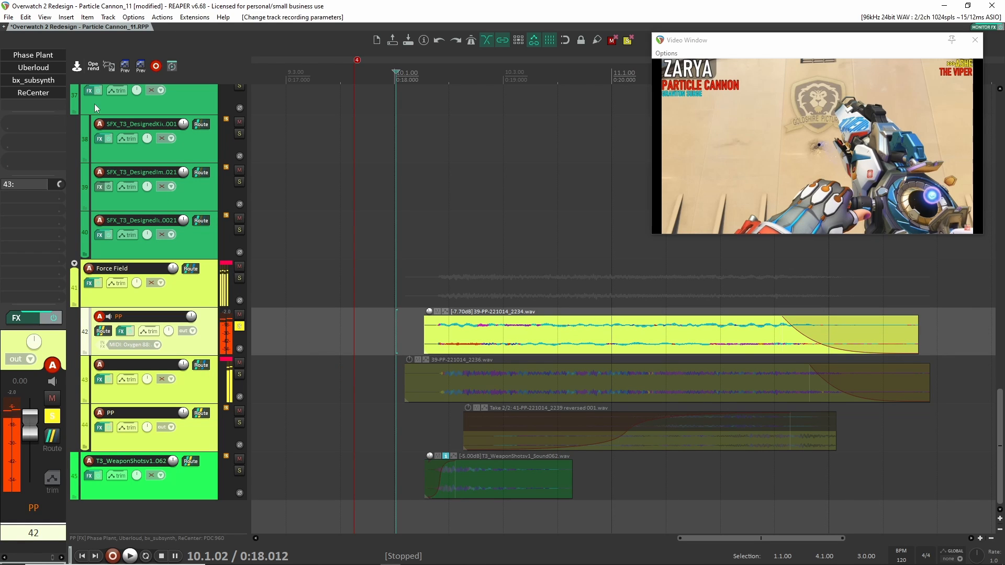
left_click(34, 55)
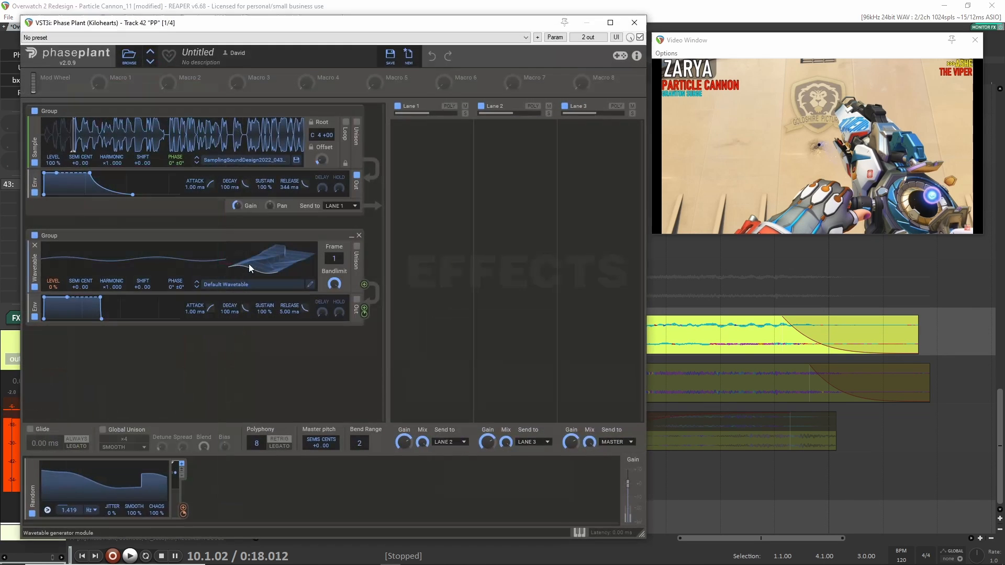
left_click(35, 236)
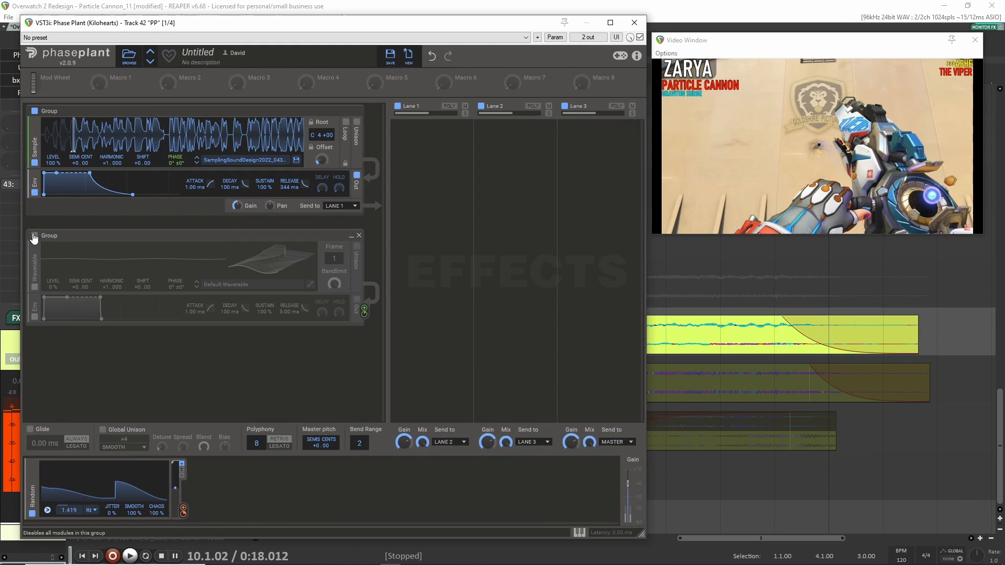
left_click(34, 236)
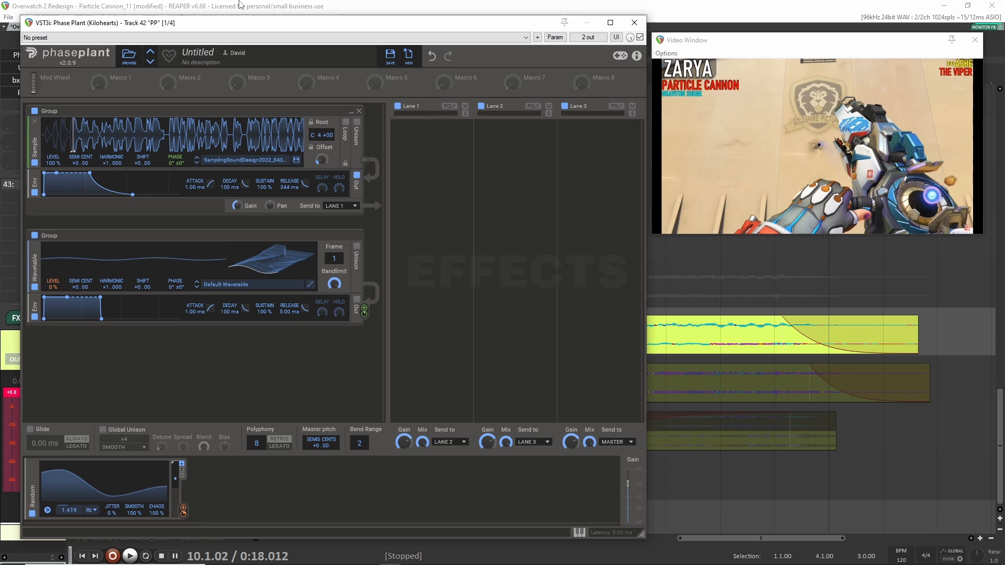
left_click(632, 25)
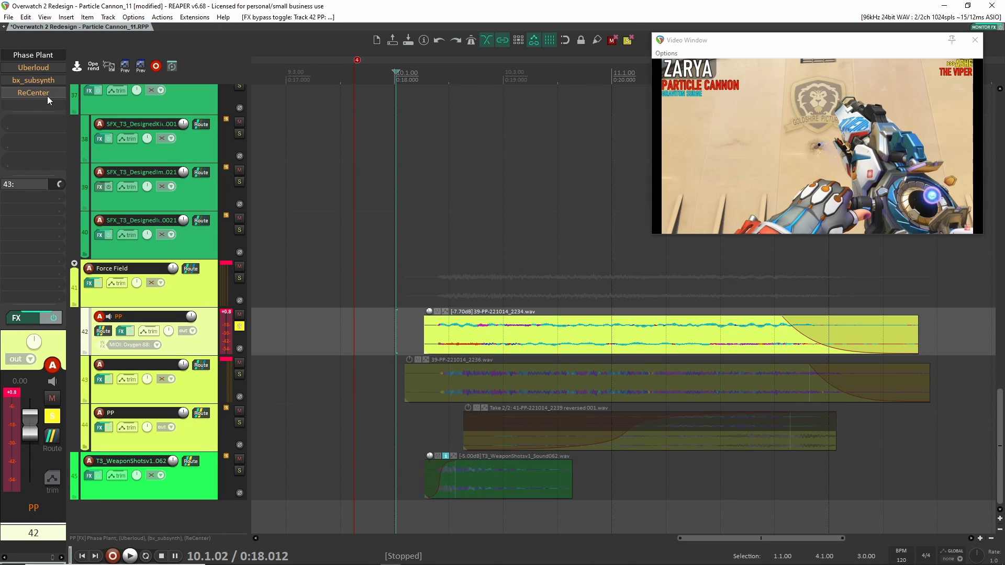
Bypass Uberloud, bx_subsynth and ReCenter on the soloed PP track and play it from just before its clip
left_click(444, 293)
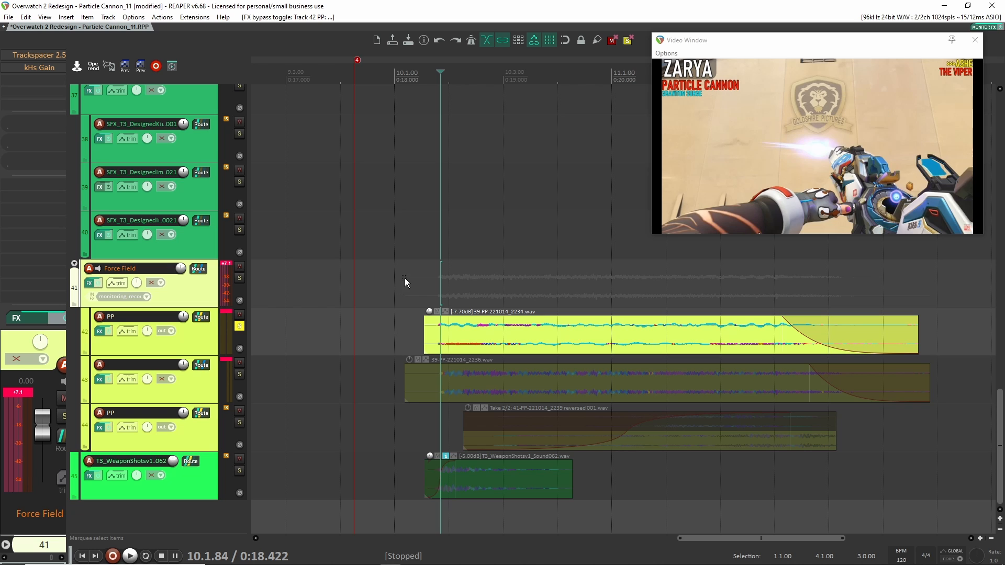
left_click(400, 283)
key("space")
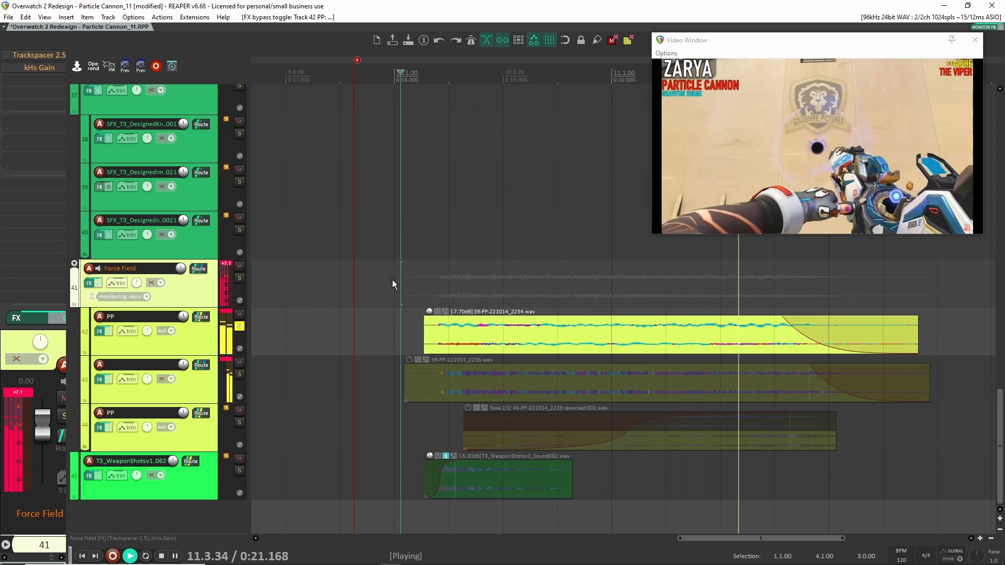
key("space")
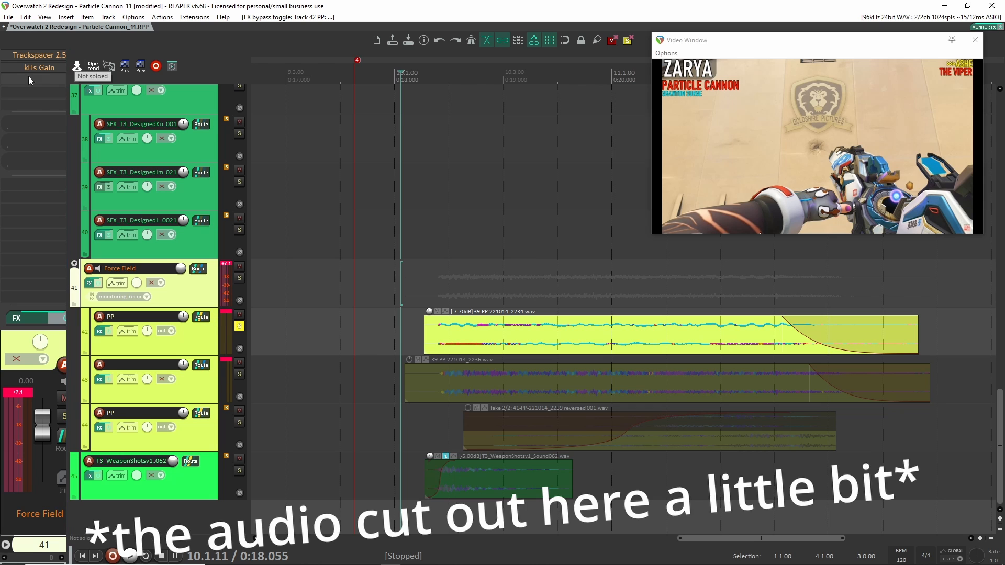
Enable and open Uberloud on track 42, comparing playback with it bypassed and active
left_click(170, 325)
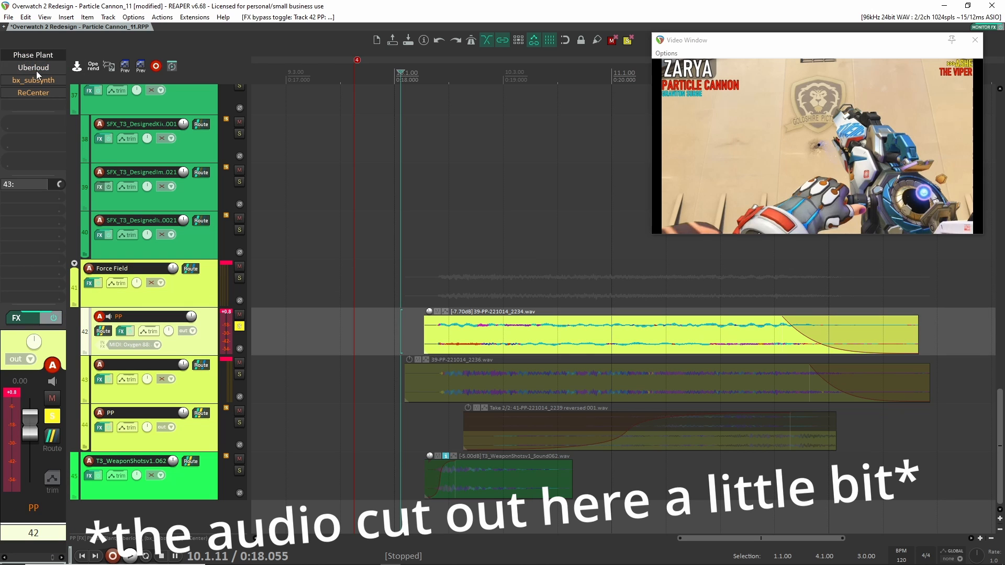
left_click(36, 70)
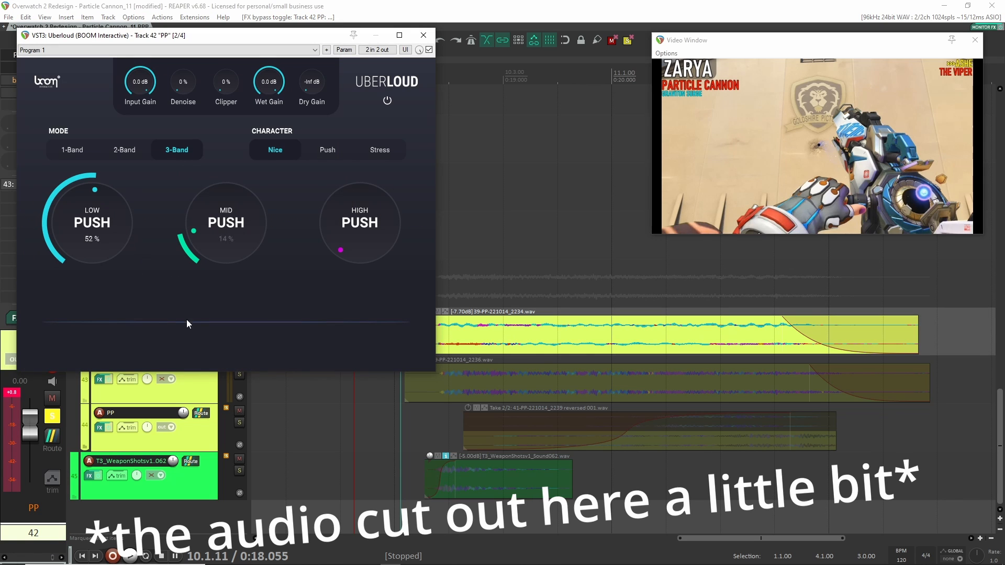
key("space")
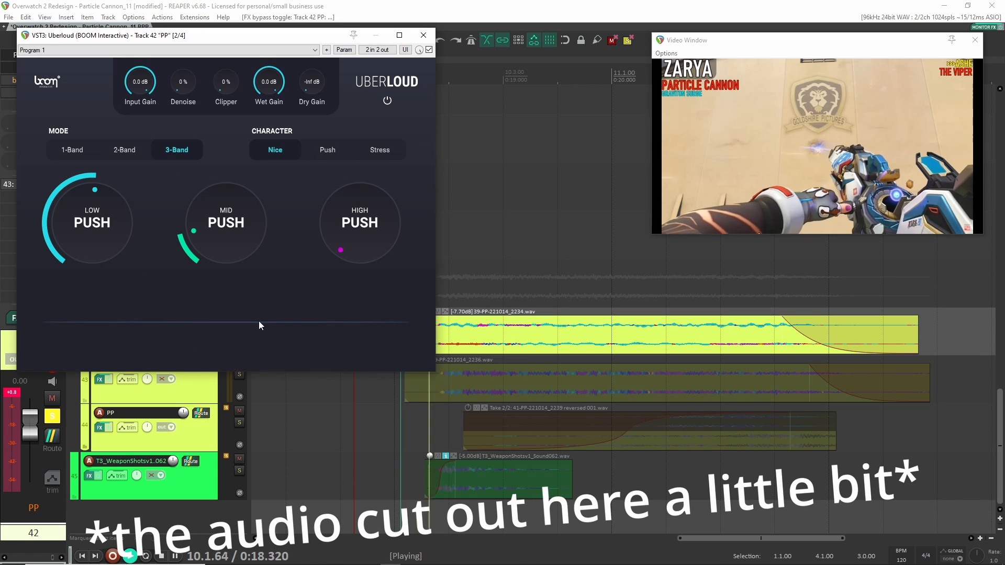
left_click(430, 51)
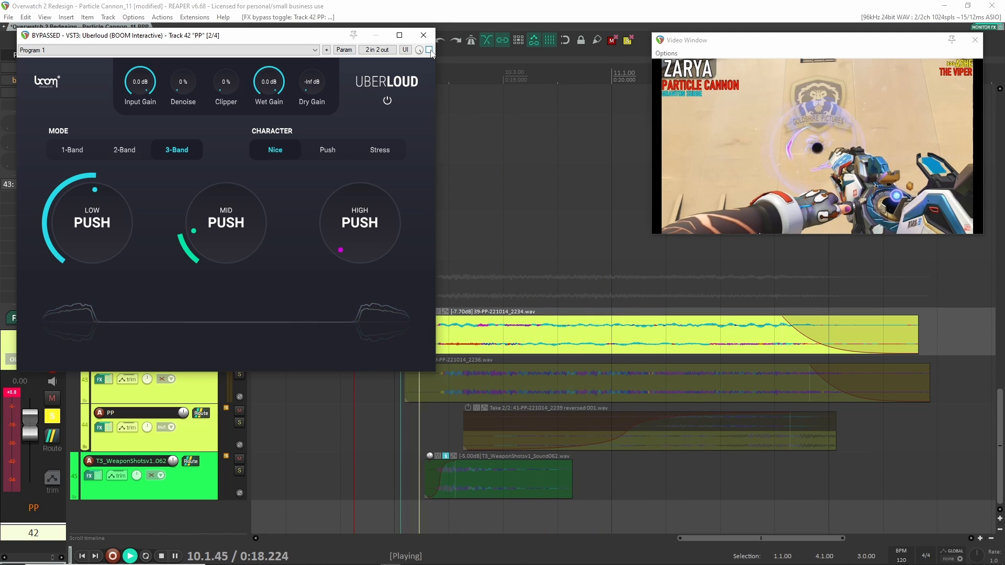
left_click(430, 51)
key("space")
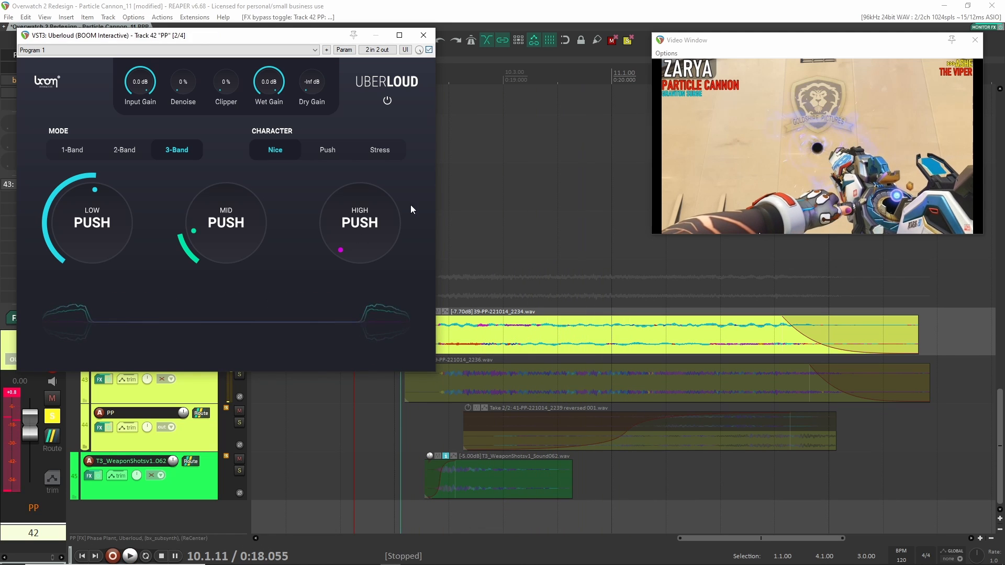
Play the soloed PP clip again from an earlier position with Uberloud active and close the plugin
left_click(368, 403)
key("space")
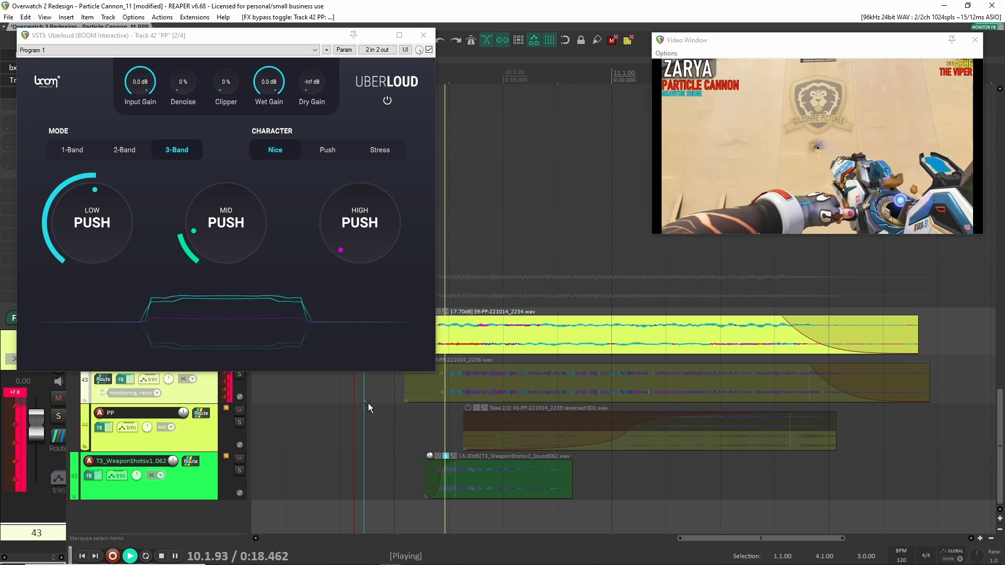
key("space")
left_click(423, 35)
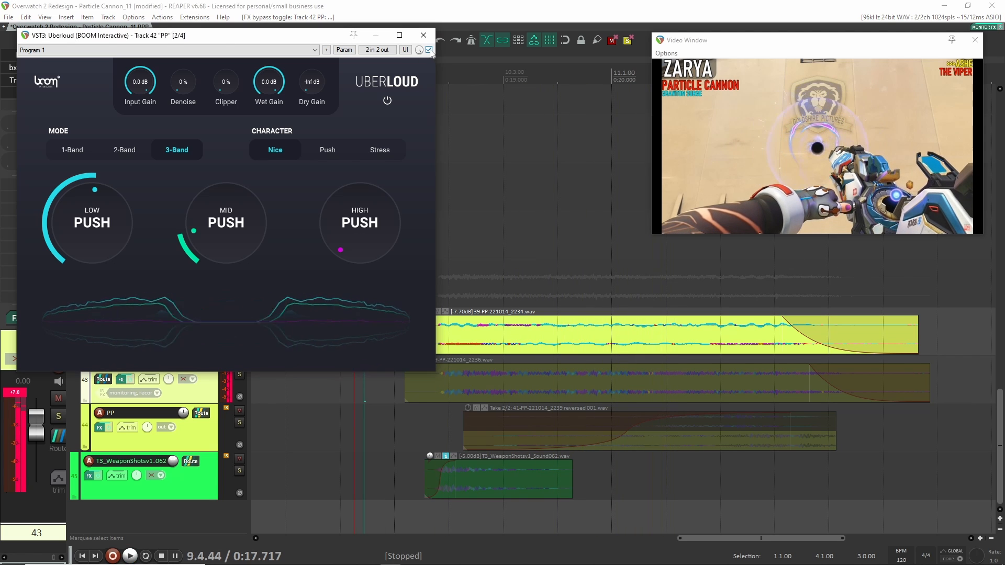
Enable and open bx_subsynth on track 42, play the clip with it active, bypassed and active again, and close it
left_click(35, 82)
left_click_drag(178, 30, 256, 32)
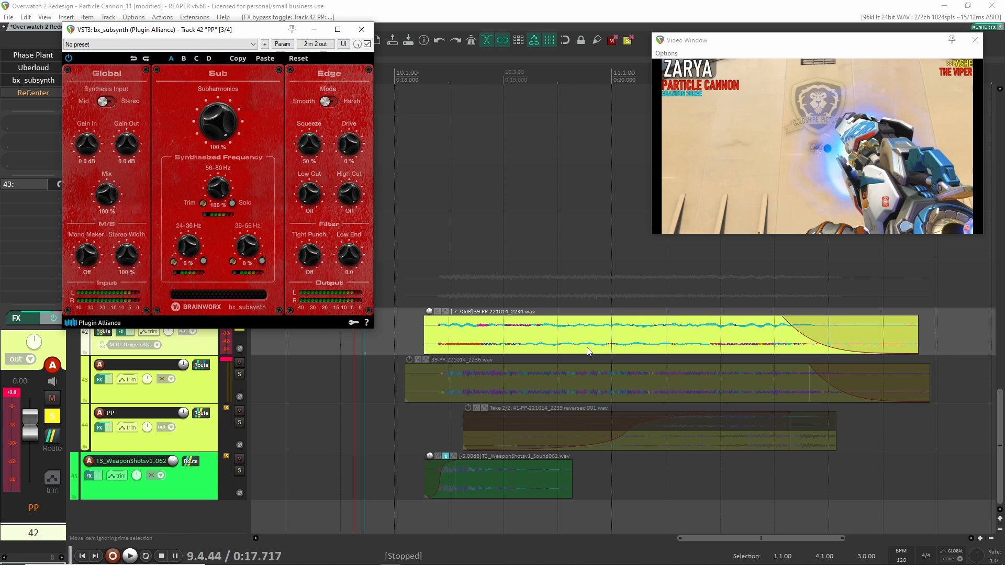
key("space")
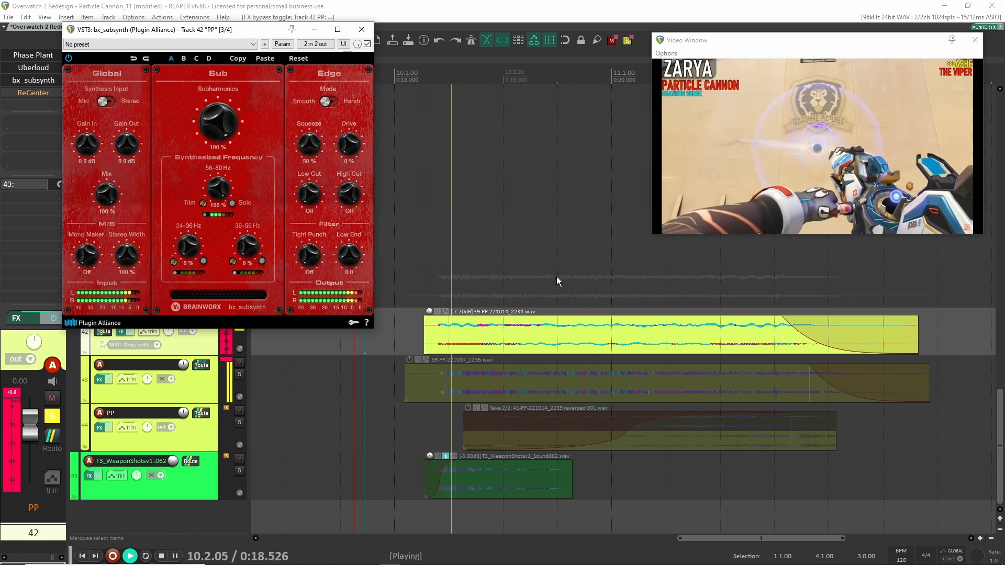
key("space")
left_click(368, 44)
key("space")
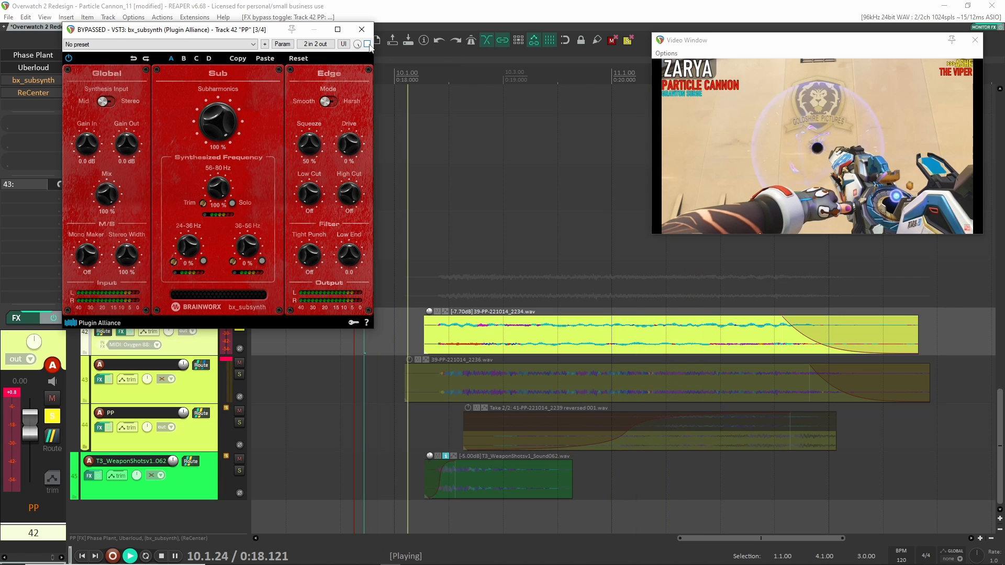
key("space")
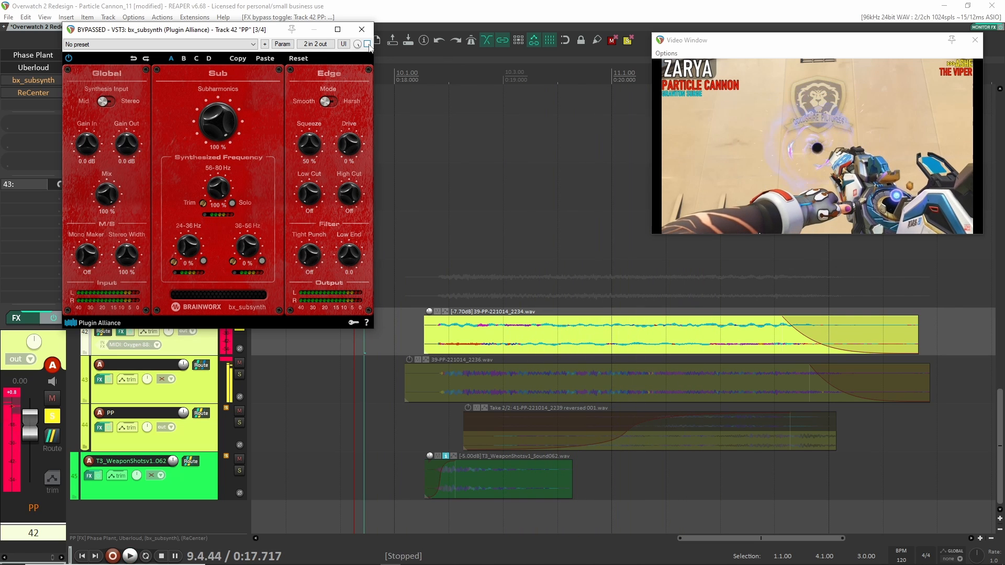
left_click(367, 44)
key("space")
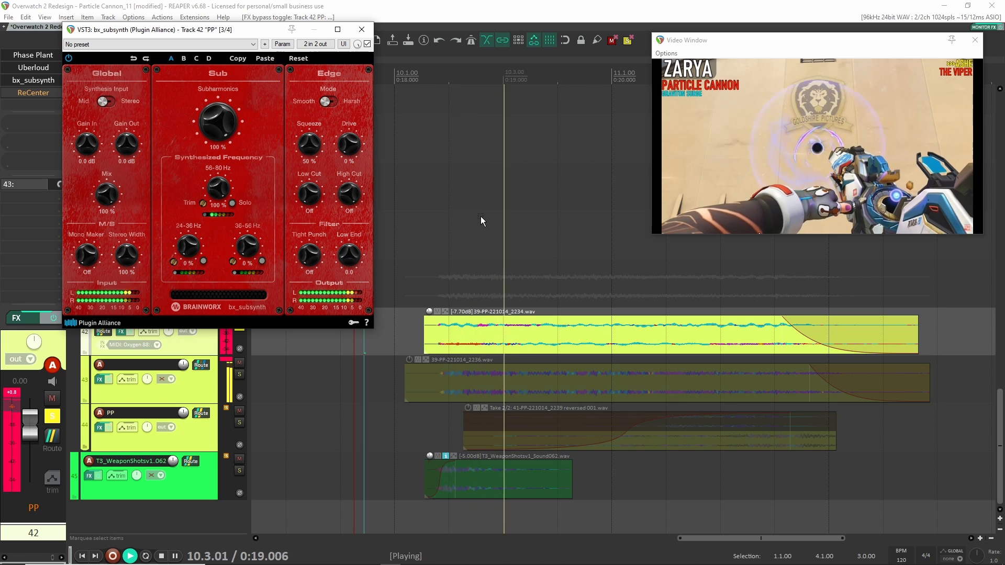
key("space")
left_click(361, 29)
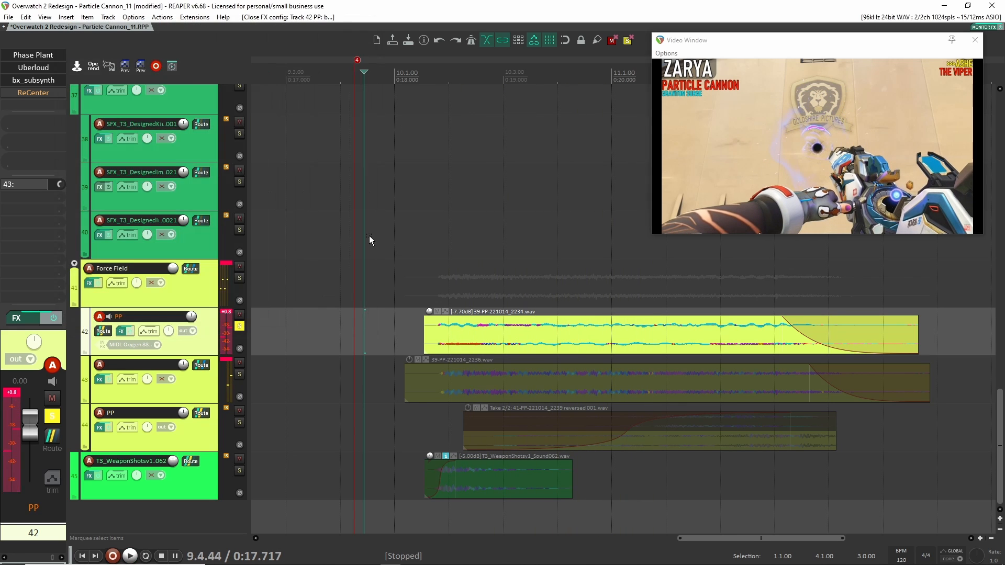
Enable ReCenter on track 42, play the clip with its settings open, and close the plugin and unsolo the track
left_click(33, 92)
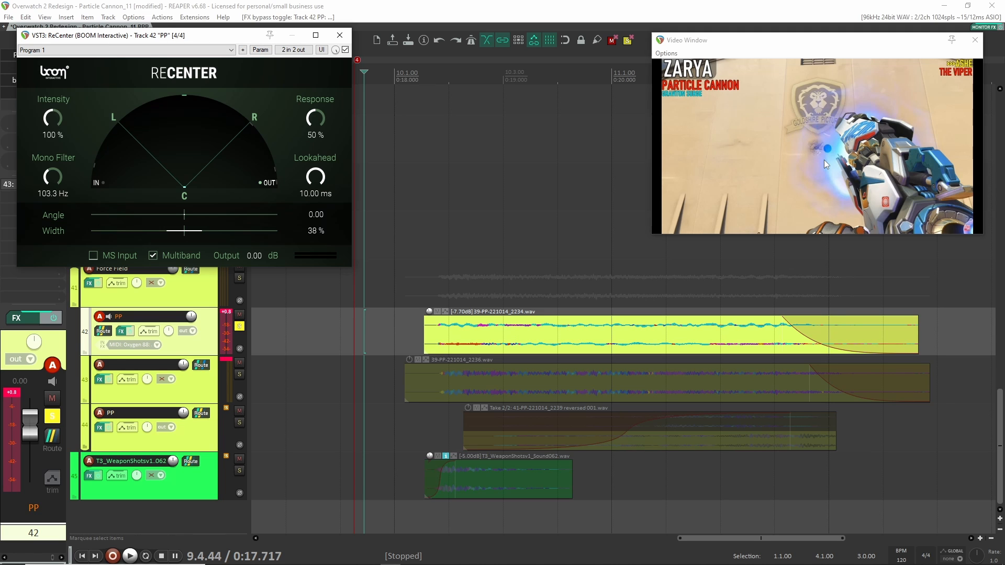
key("space")
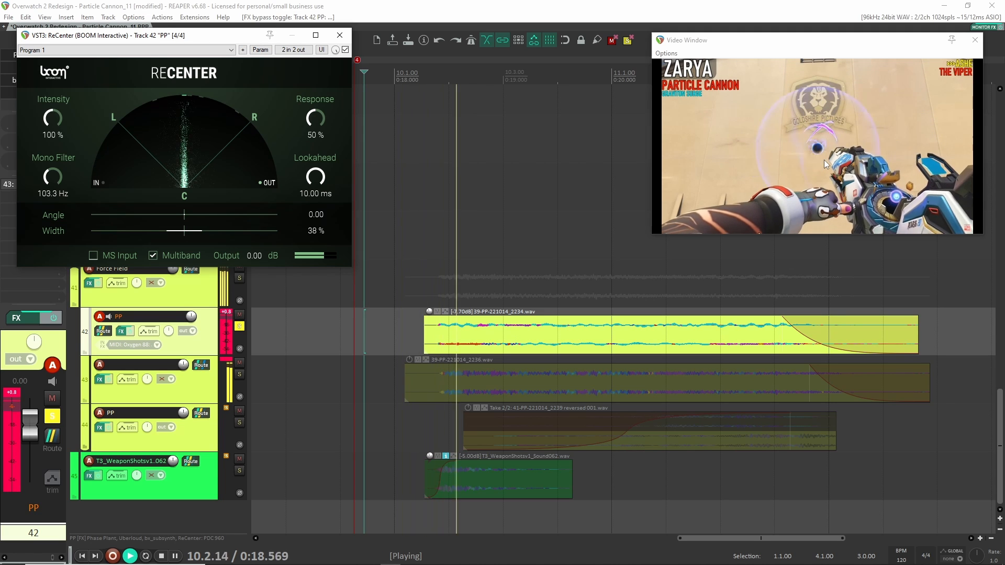
key("space")
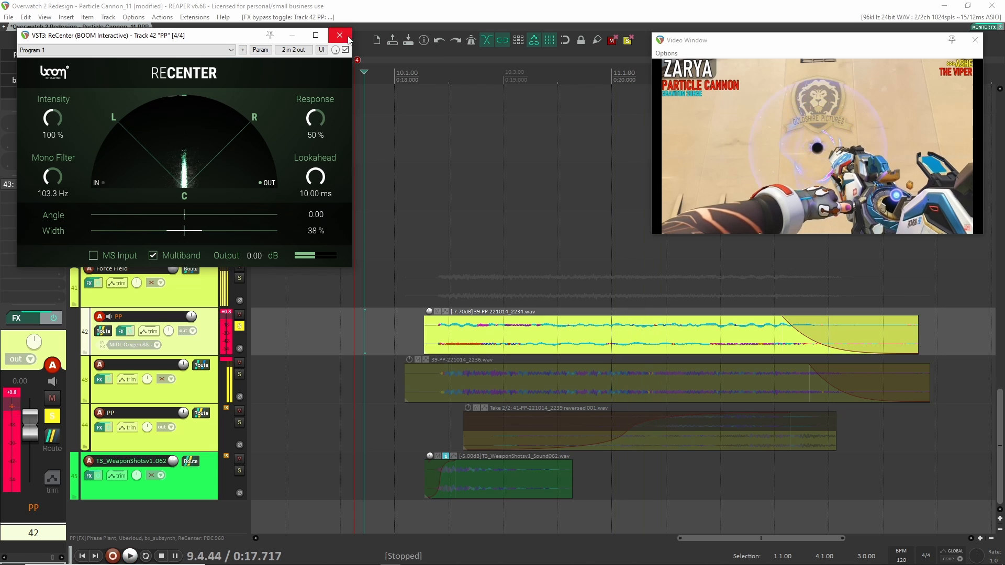
left_click(339, 36)
left_click(239, 327)
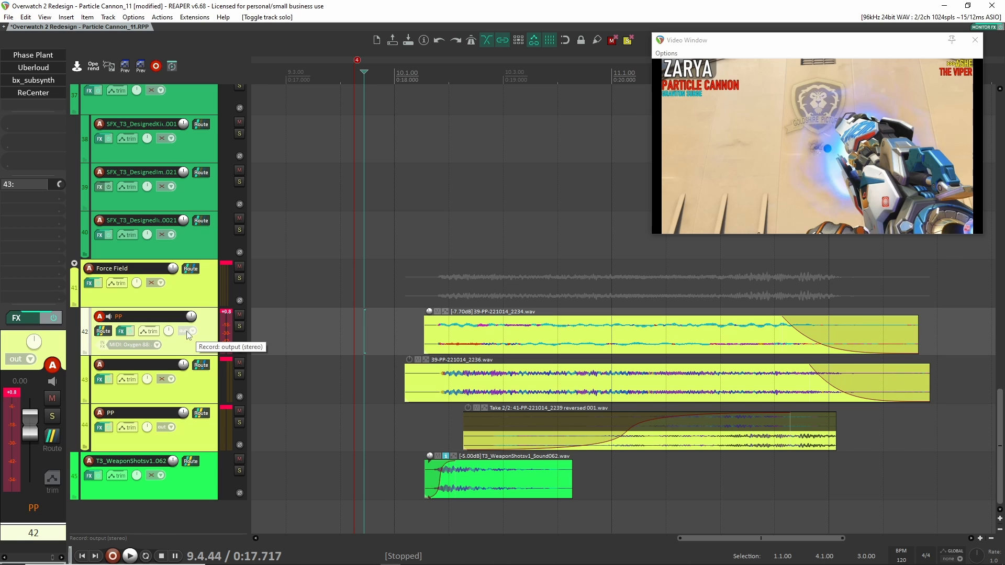
Solo the unnamed track 43 and play it from before its clip with all its plugins active and with them all bypassed
left_click(239, 374)
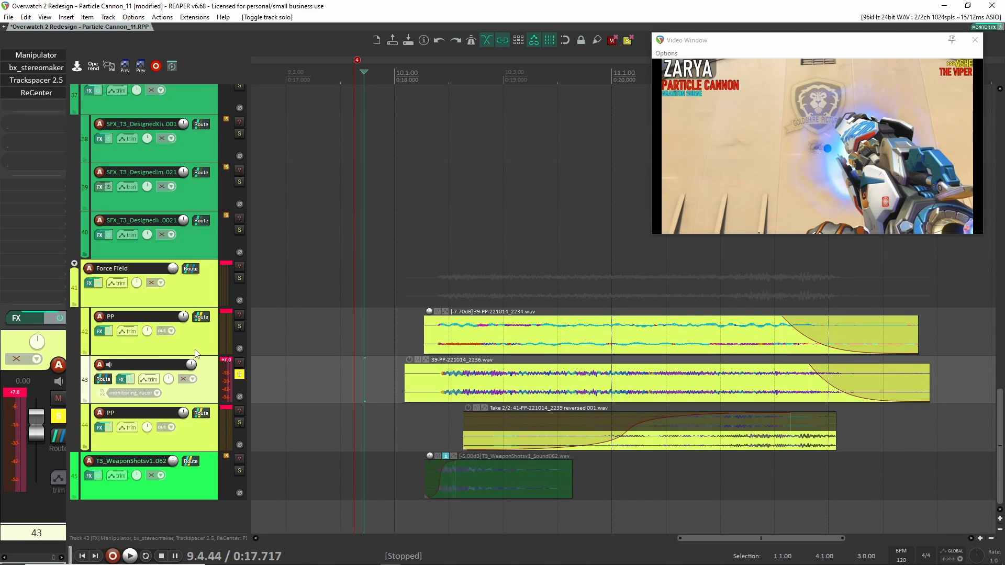
left_click(388, 385)
key("space")
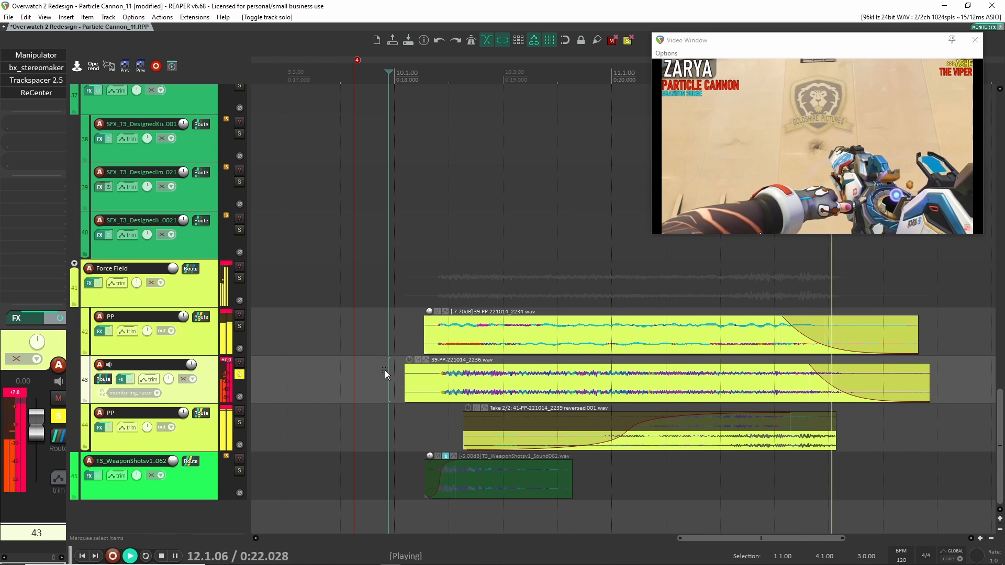
key("space")
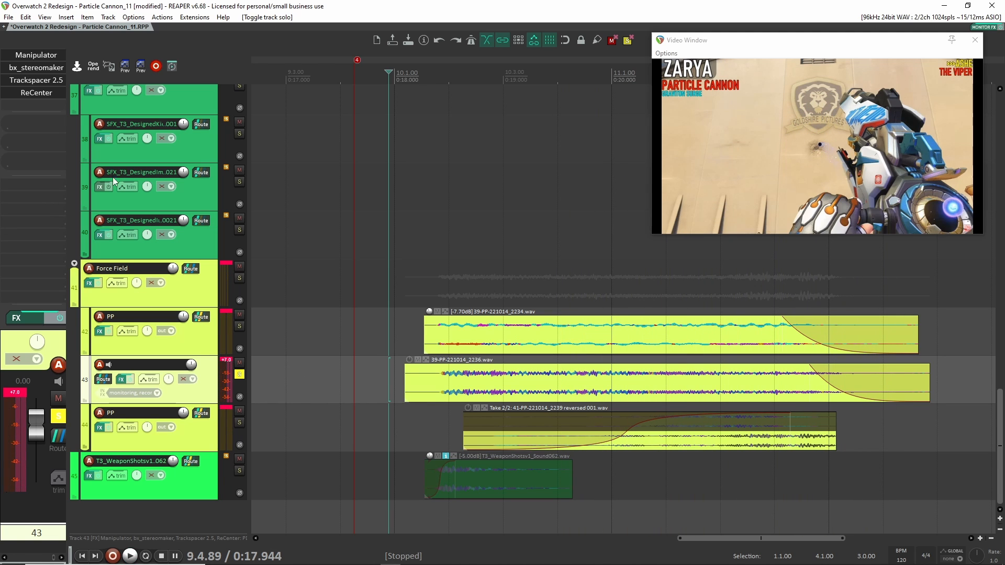
key("b")
key("space")
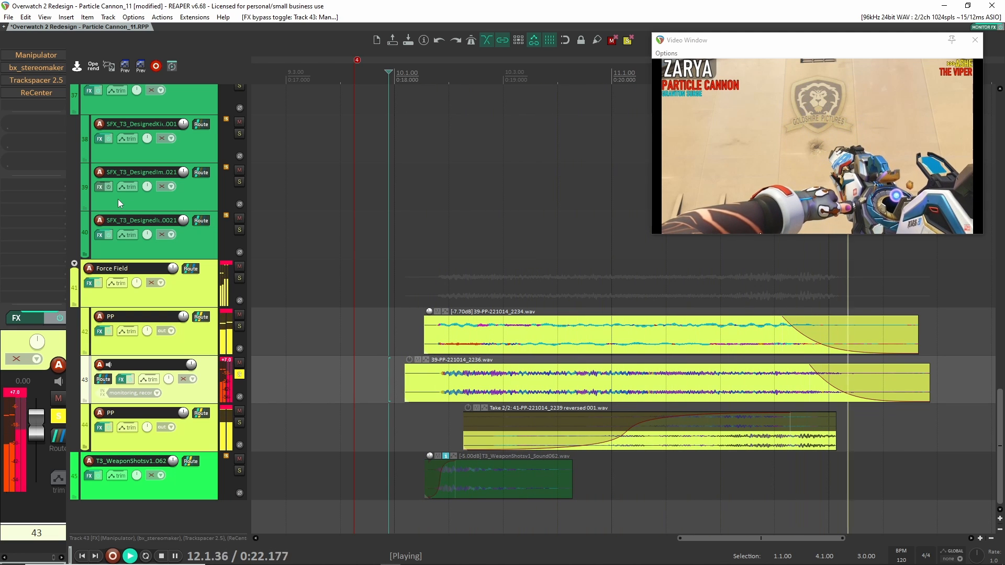
Stop playback, view Phase Plant's settings on track 42, close it and select the clip on track 43
key("space")
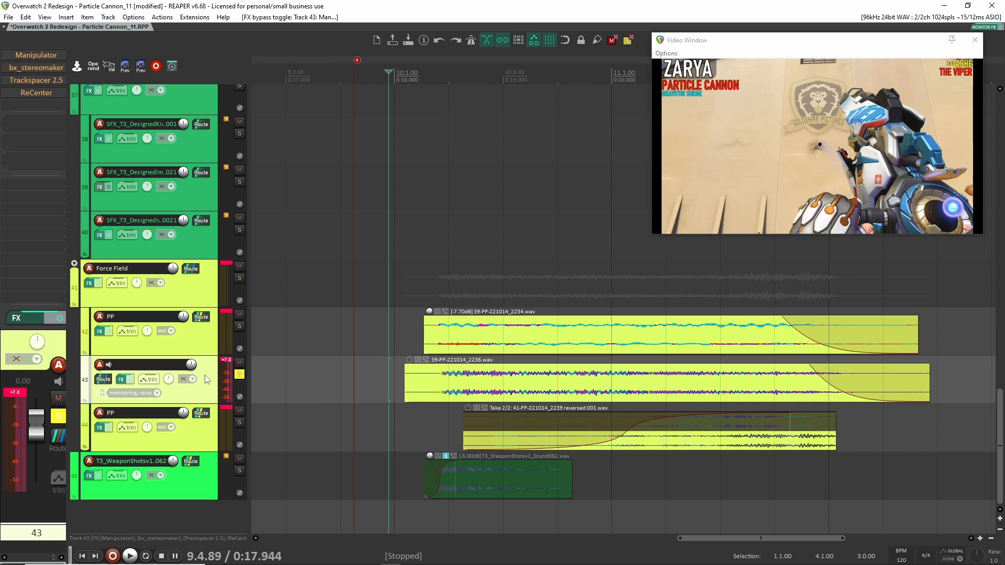
left_click(201, 343)
left_click(37, 55)
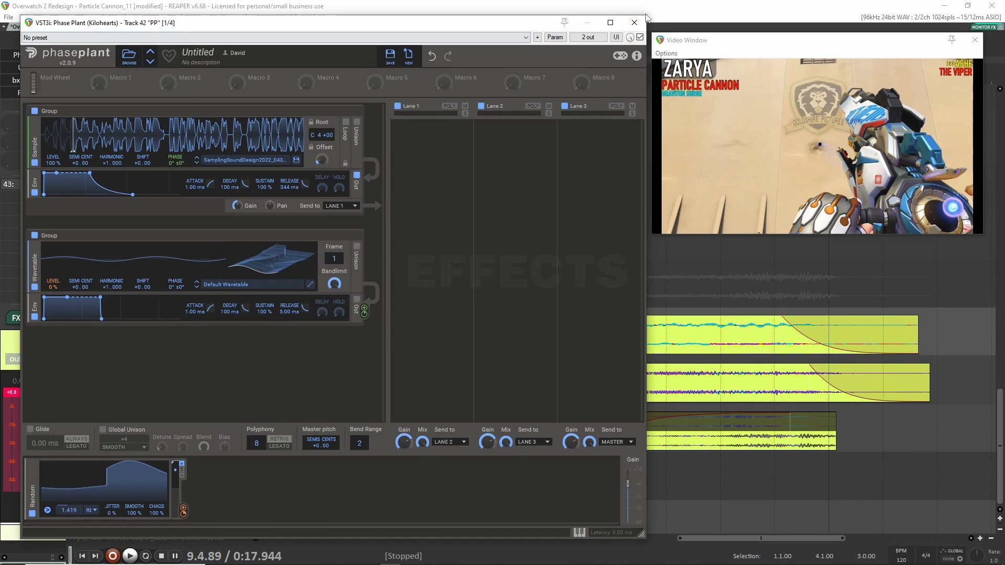
left_click(634, 22)
left_click(611, 376)
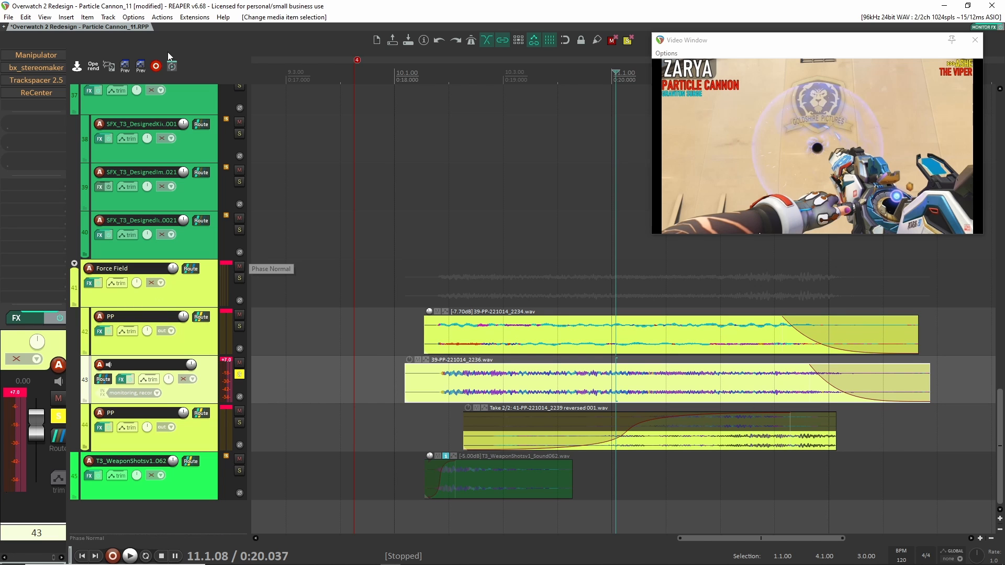
Enable and open Manipulator on track 43, play the clip with it bypassed and with it active, and close it
left_click(32, 55)
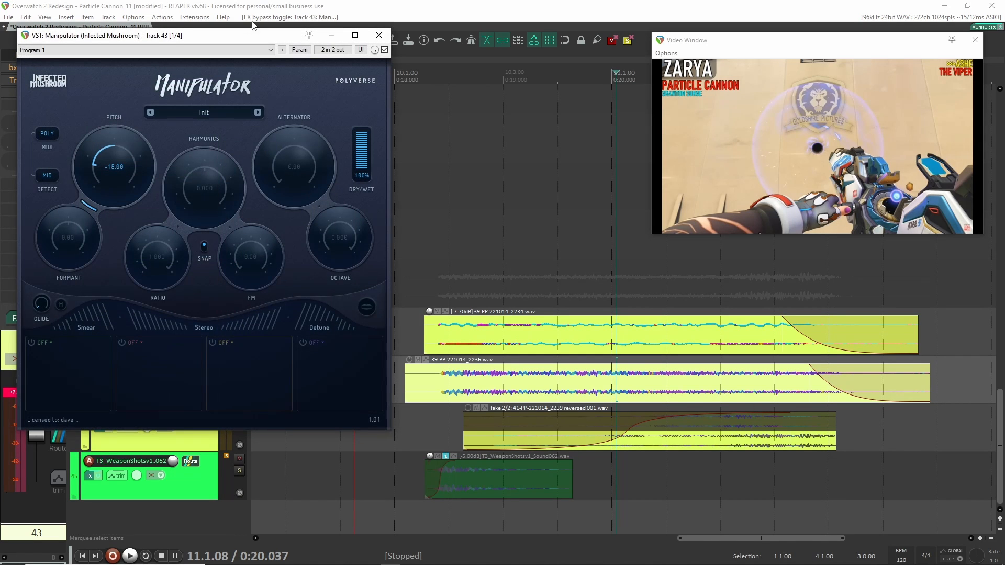
left_click_drag(236, 36, 279, 39)
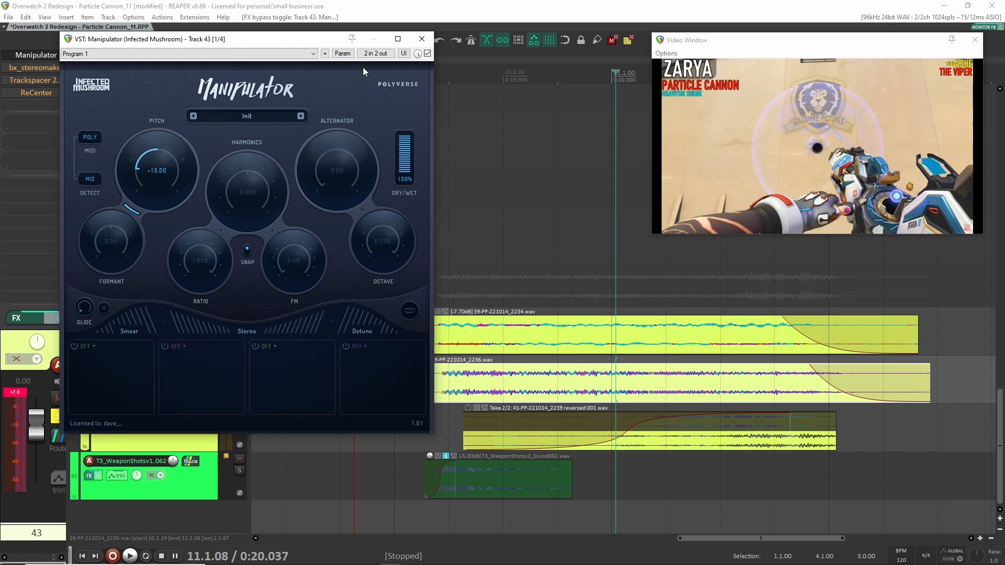
left_click_drag(299, 46, 349, 60)
left_click(450, 236)
left_click(437, 66)
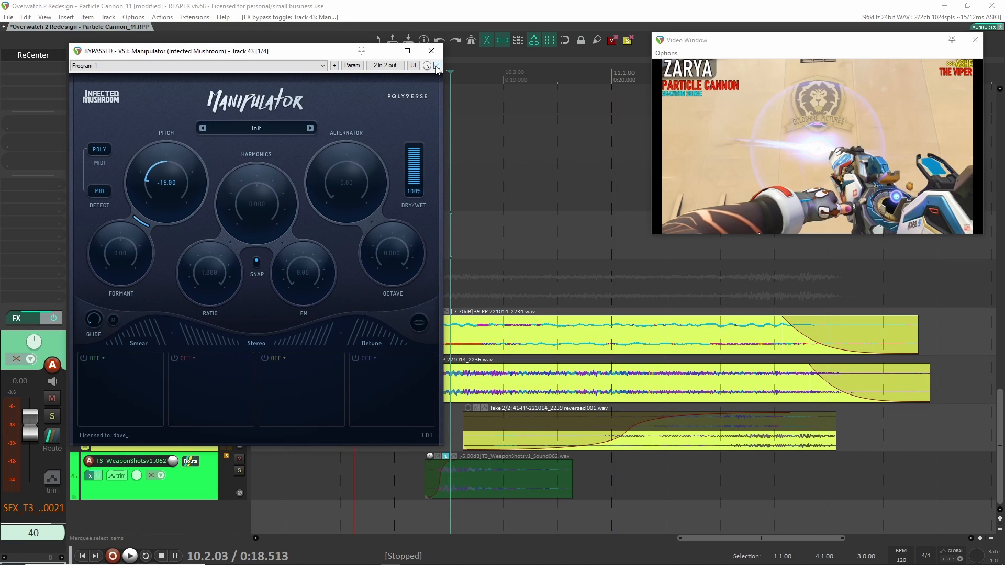
key("space")
key("space")
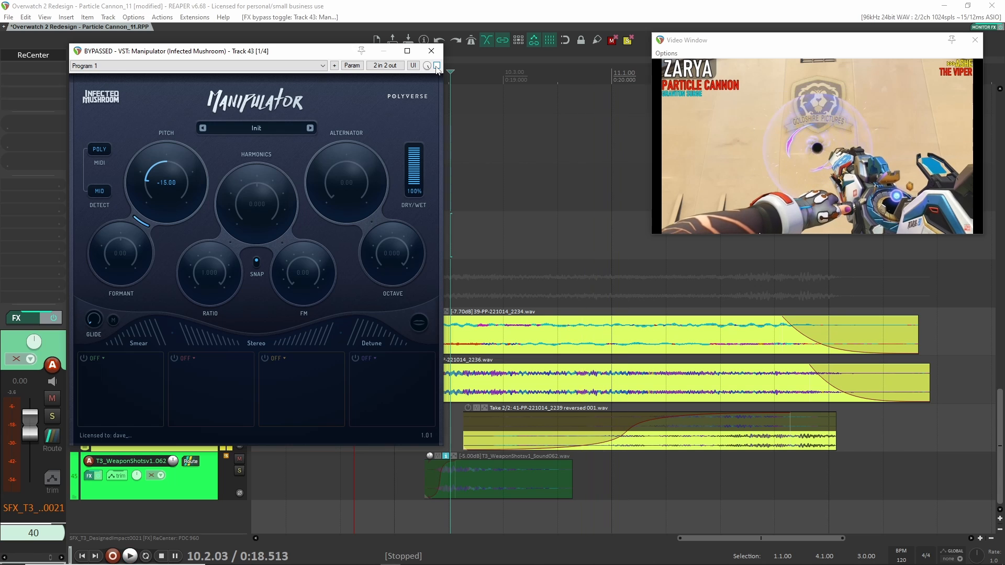
left_click(437, 66)
key("space")
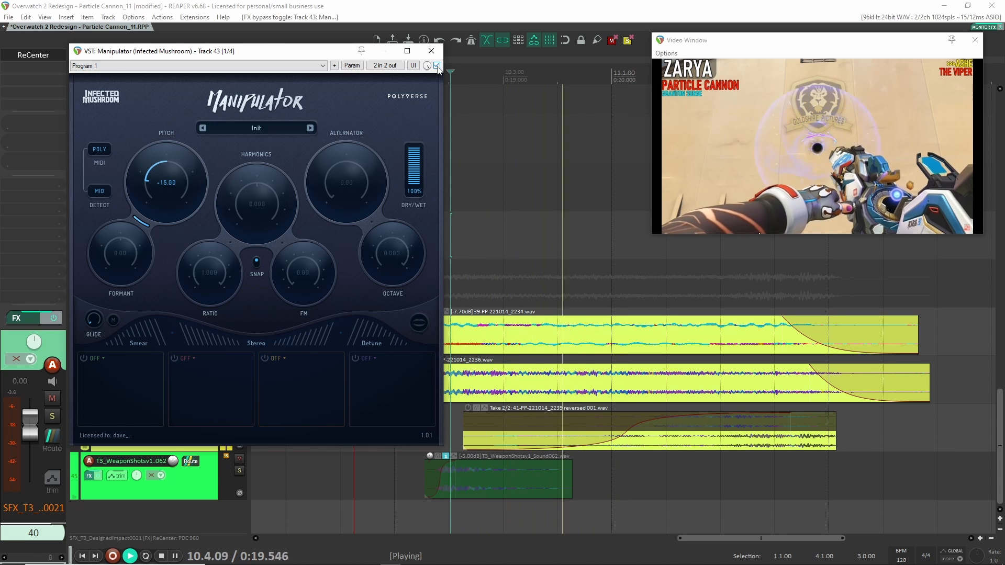
key("space")
left_click(430, 51)
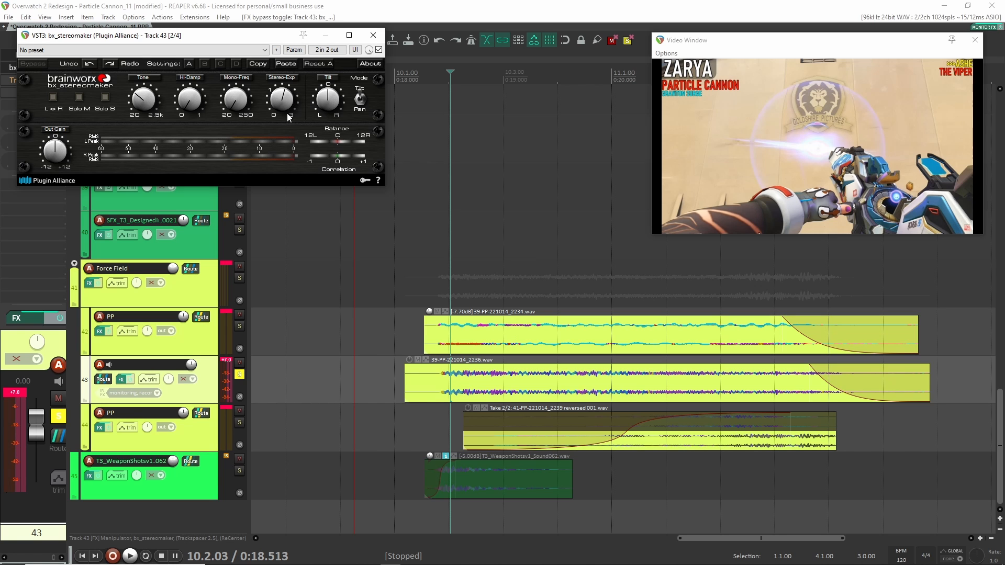
Enable bx_stereomaker on track 43, play from near the clip's start with it active, bypassed and active again, and close it
left_click(430, 277)
key("space")
key("space")
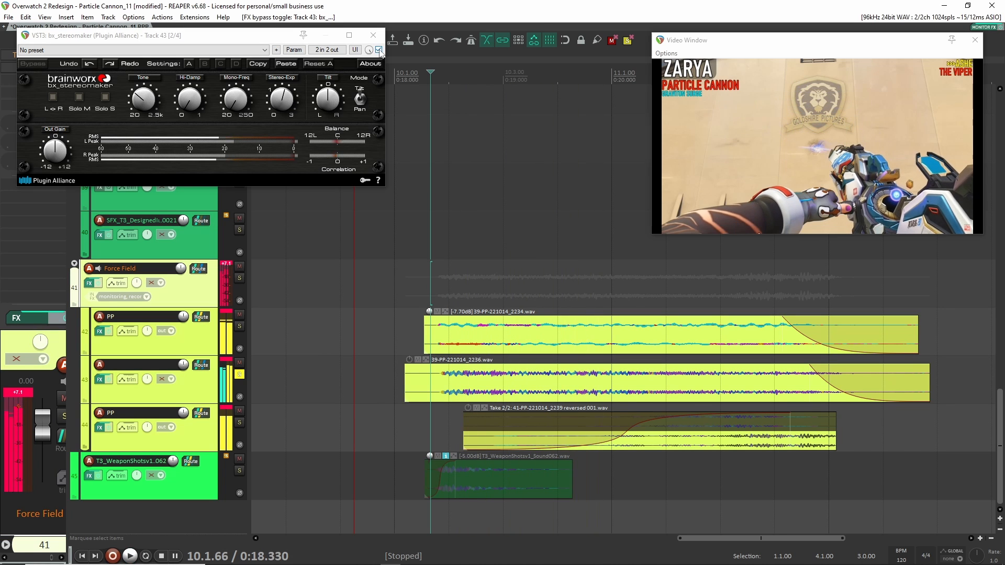
left_click(378, 49)
key("space")
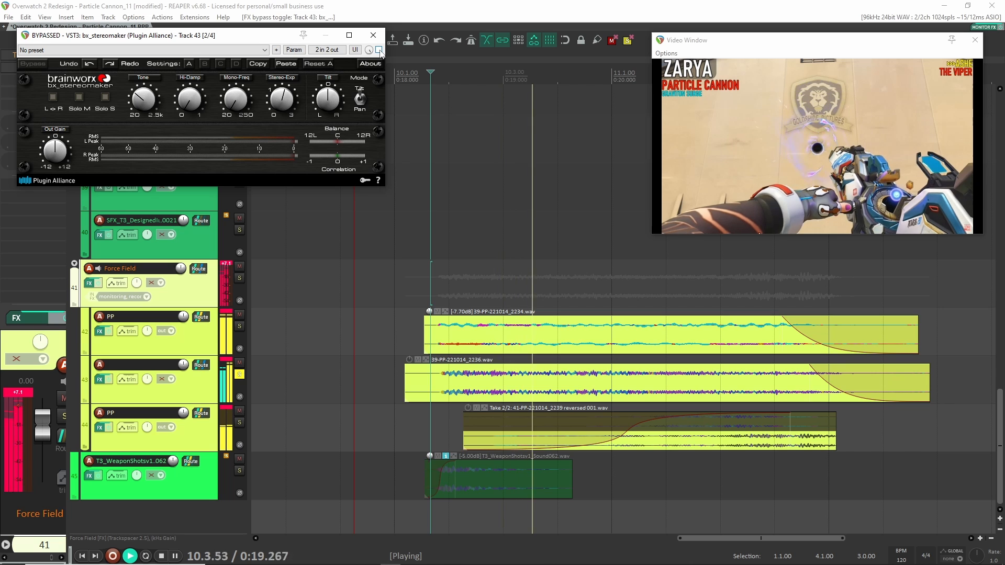
key("space")
left_click(378, 49)
key("space")
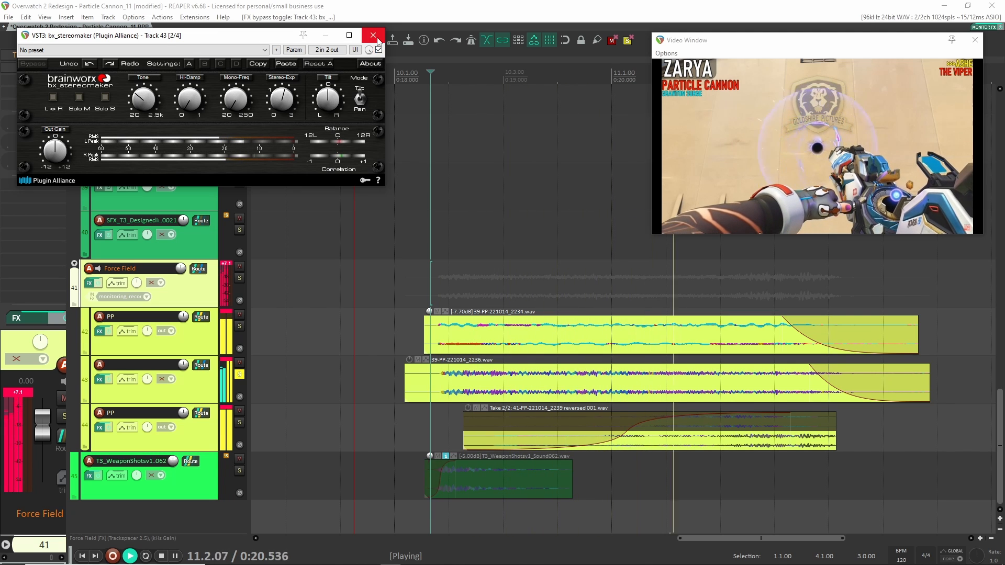
key("space")
left_click(374, 35)
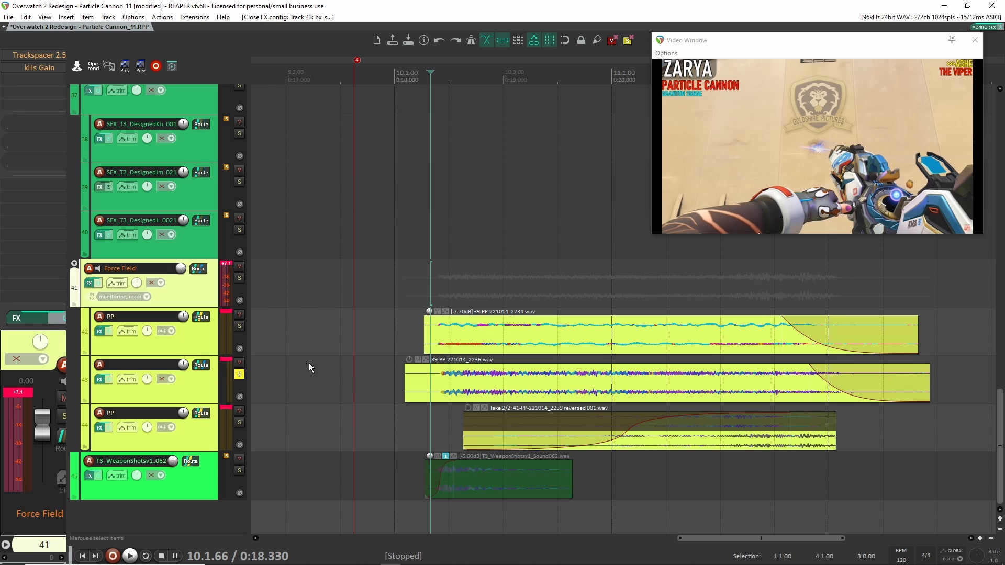
Enable Trackspacer 2.5 on track 43, view its settings and close it
left_click(205, 385)
left_click(39, 80)
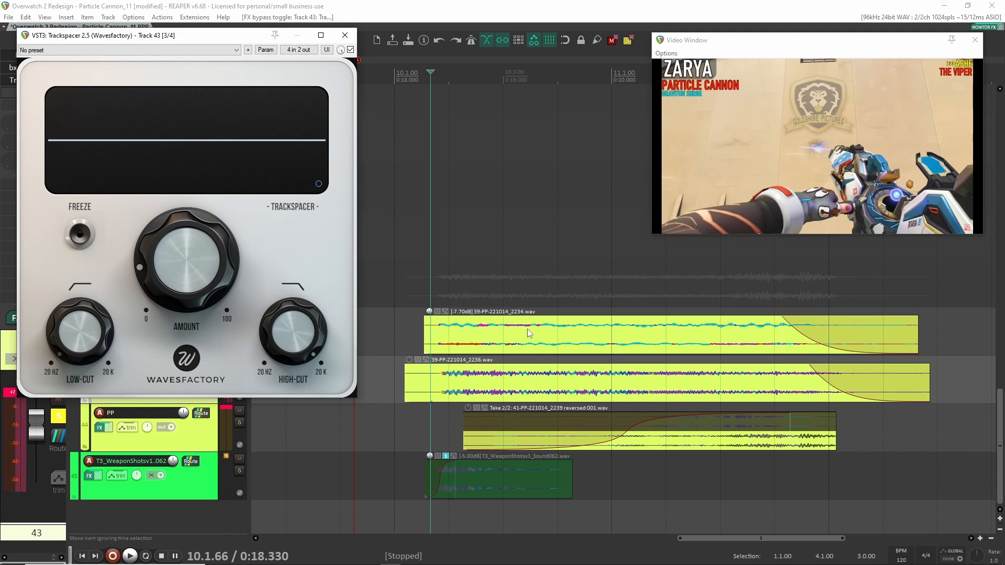
left_click(345, 35)
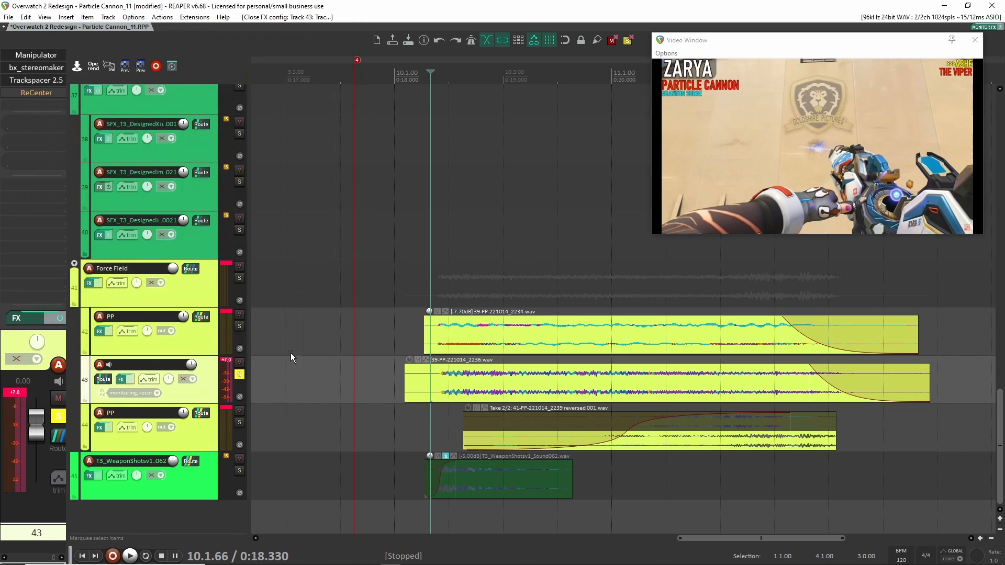
Enable and open ReCenter on track 43, solo track 42 alongside it, play both from before their clips, and close the plugin
left_click(37, 92, "shift")
left_click(38, 95)
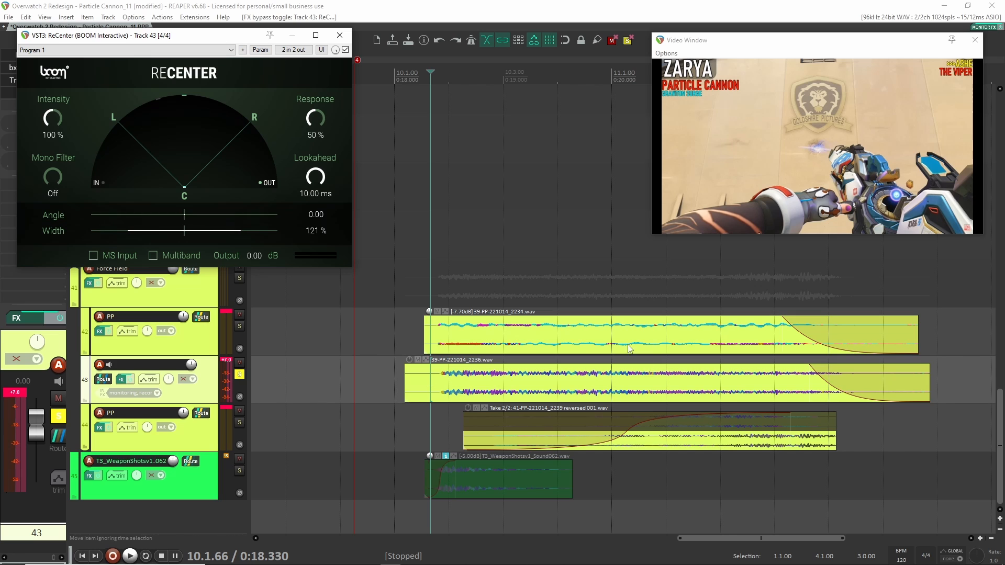
left_click(600, 334)
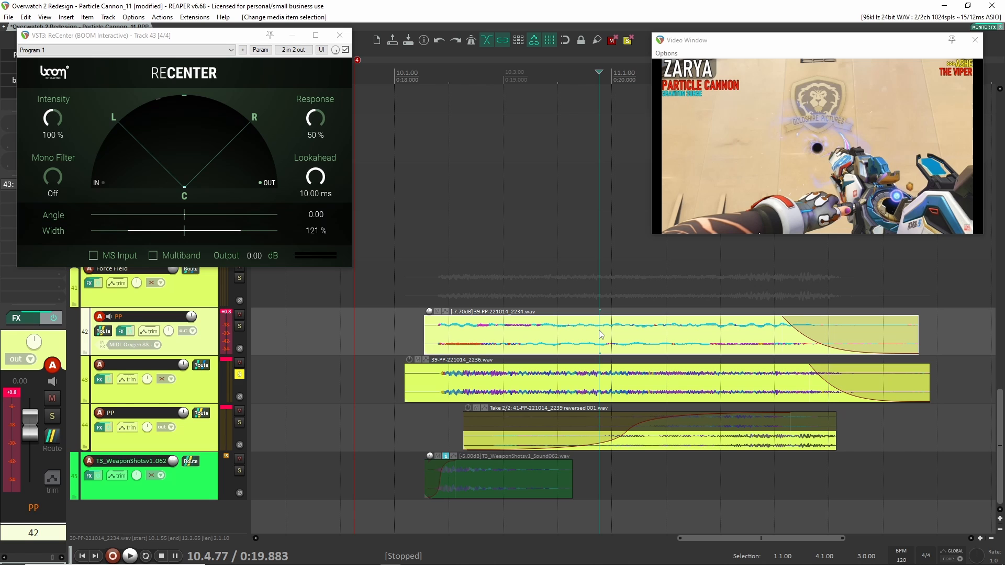
left_click(624, 384)
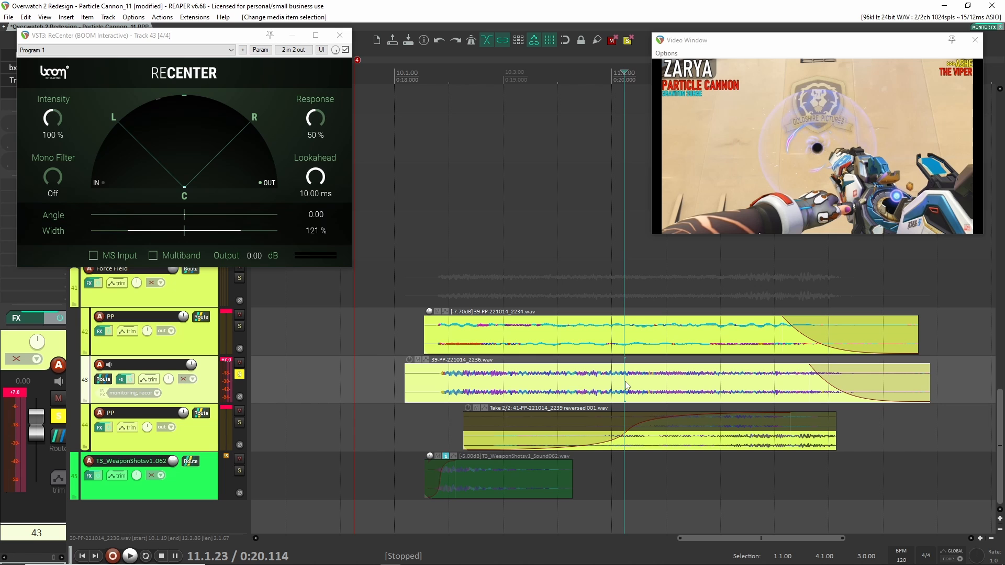
left_click(402, 294)
left_click(238, 326)
key("space")
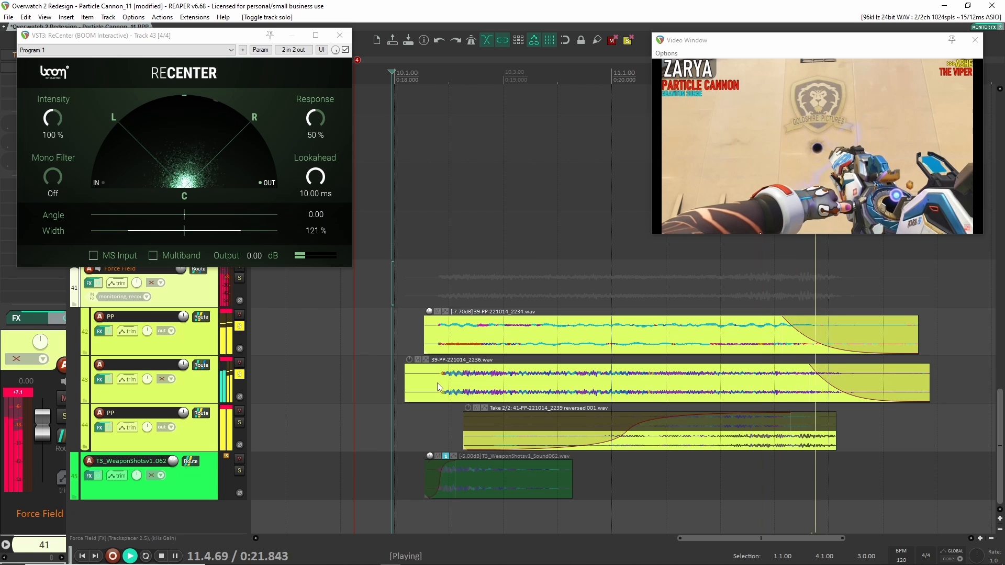
key("space")
left_click(344, 35)
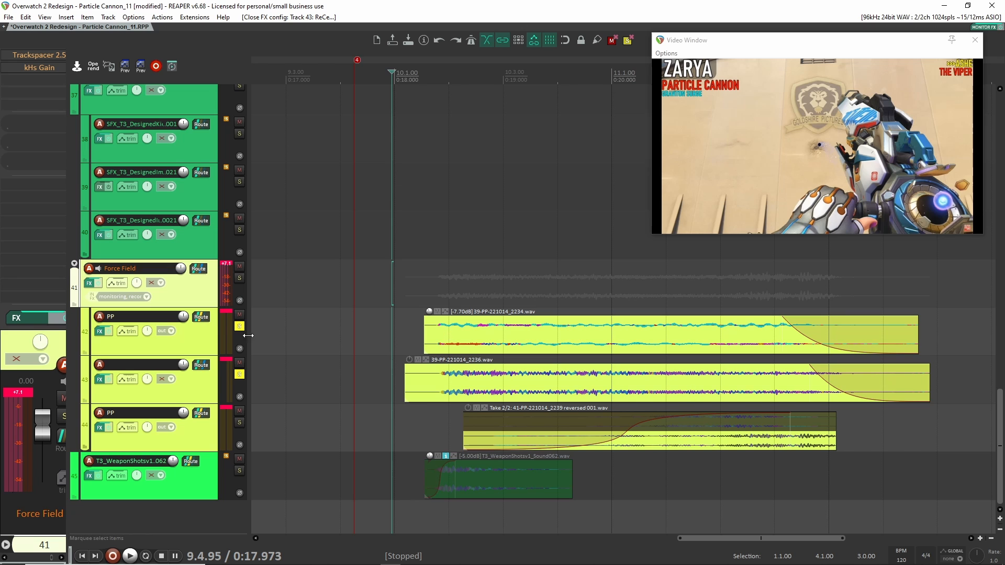
Unsolo tracks 42 and 43, solo the PP track 44 and play its reversed clip with all its plugins active
left_click(239, 326)
left_click(239, 374)
left_click(239, 422)
left_click(206, 440)
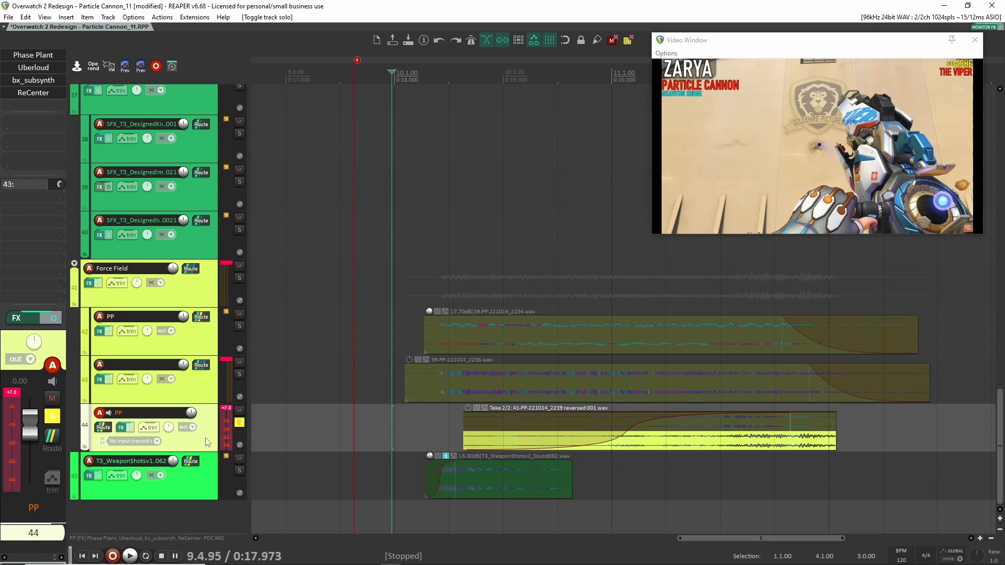
key("space")
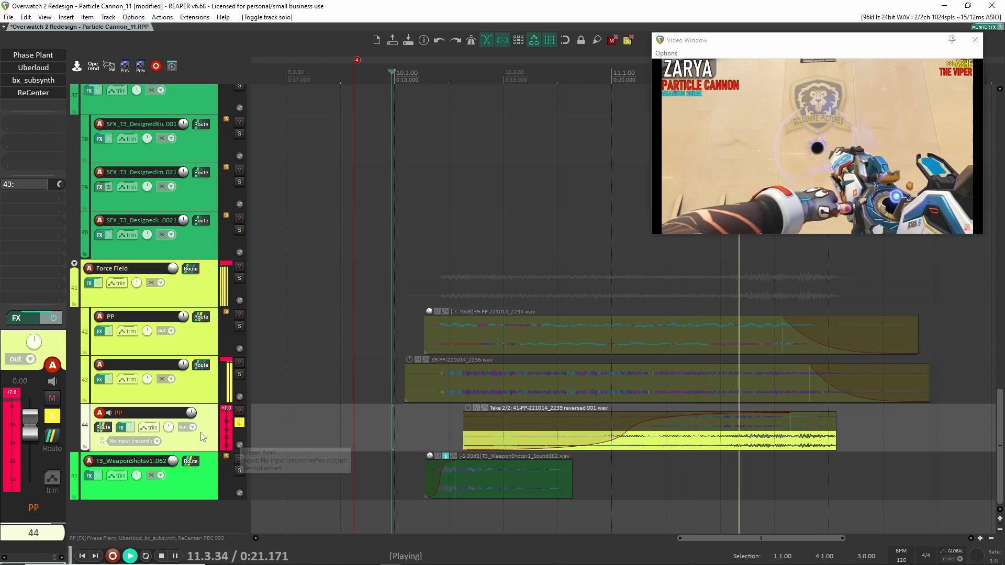
key("space")
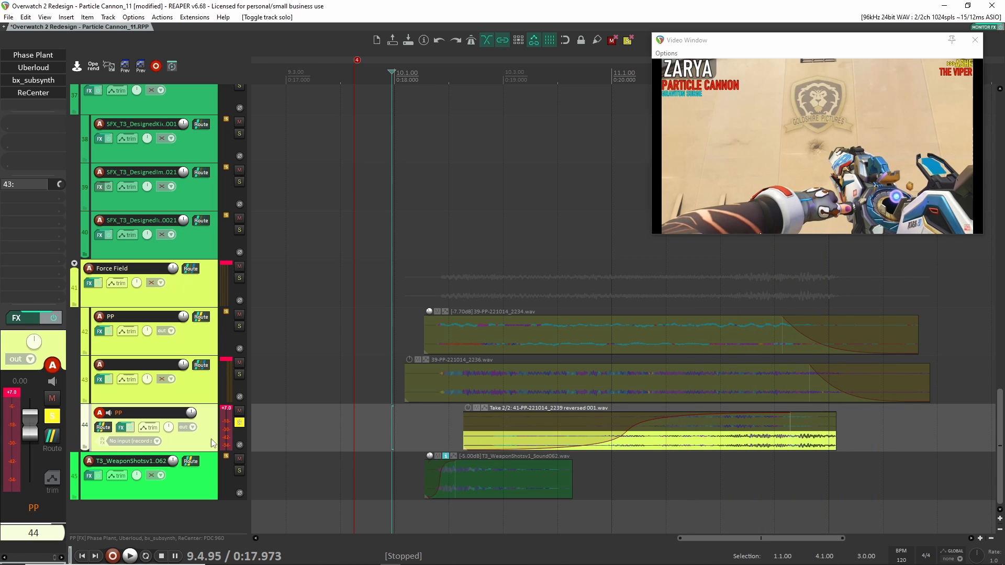
Open Phase Plant on track 44, examine the Ramp Down LFO modulating the sample's semitone pitch, and close the plugin
left_click(30, 56)
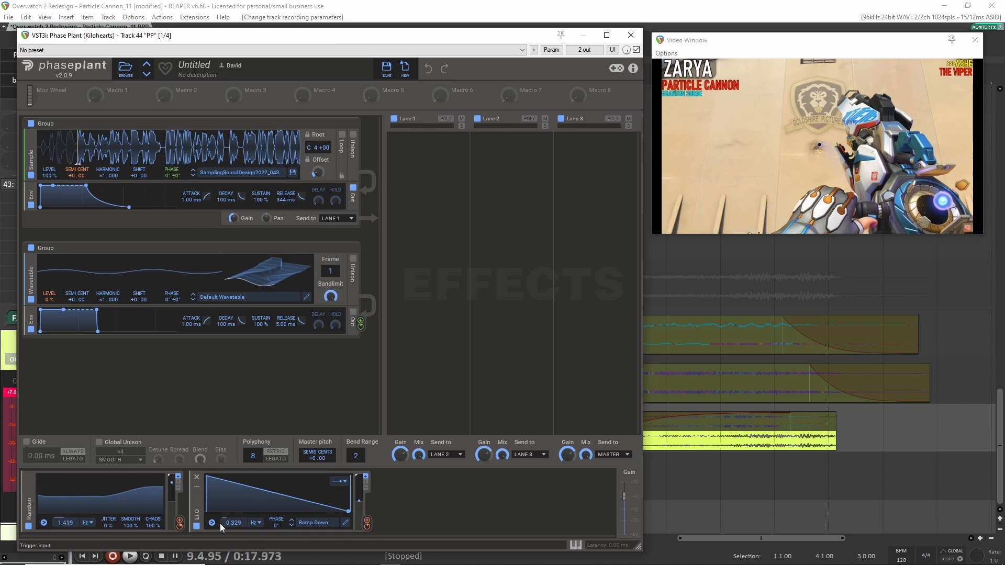
left_click_drag(367, 523, 79, 163)
mouse_move(80, 181)
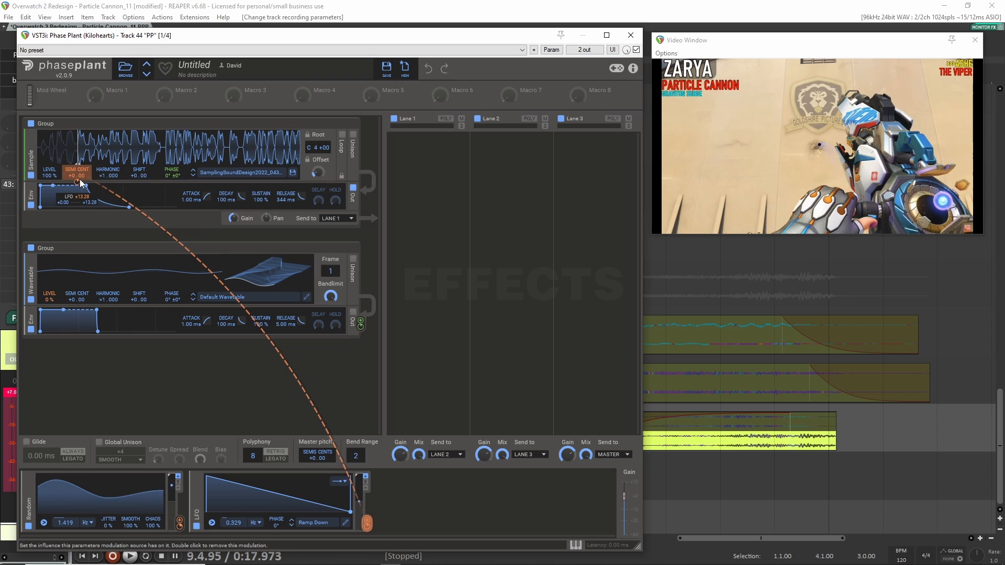
double_click(78, 181)
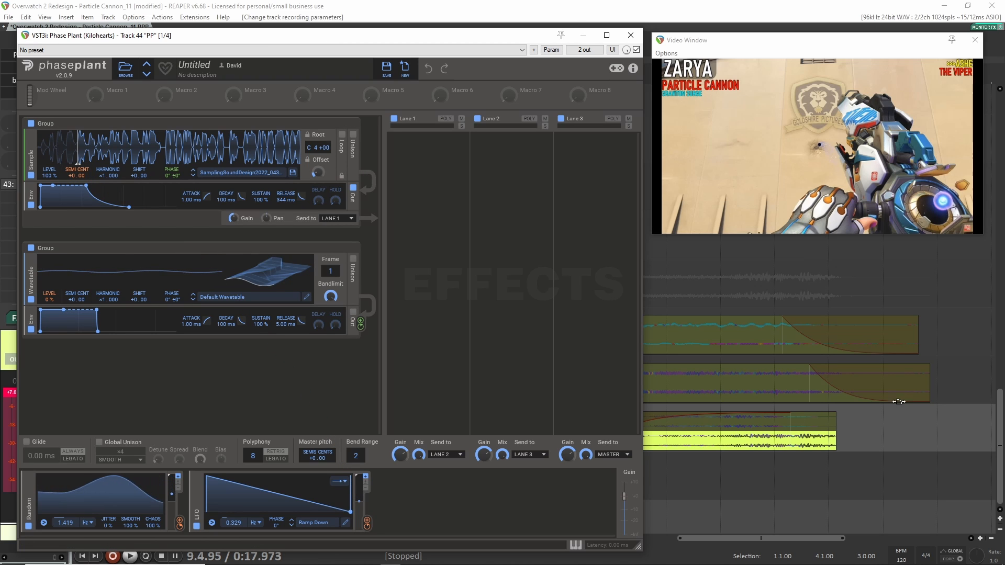
left_click(630, 34)
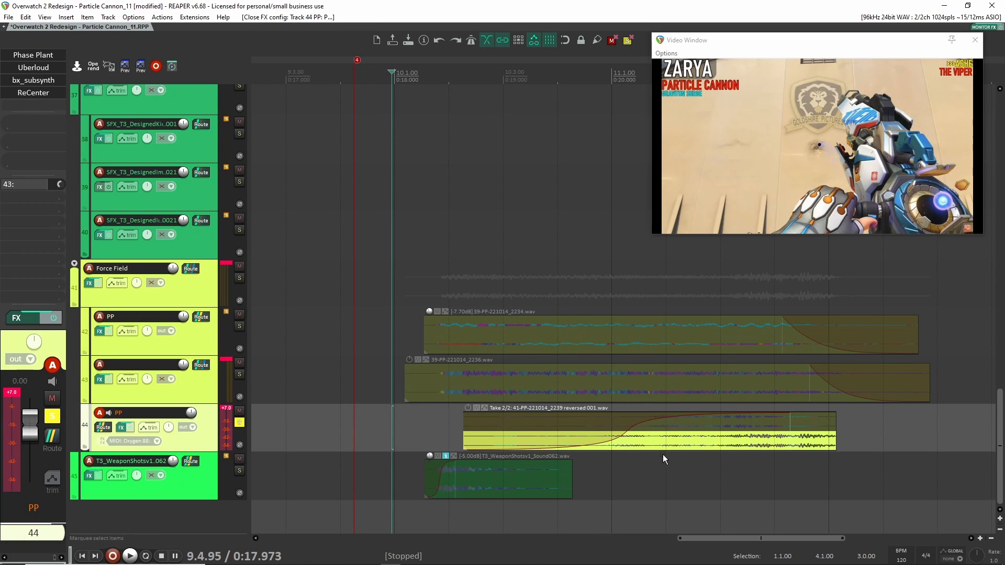
Bypass ReCenter, bx_subsynth, Uberloud and Phase Plant on track 44 and play its reversed clip from just before the start
left_click(821, 446)
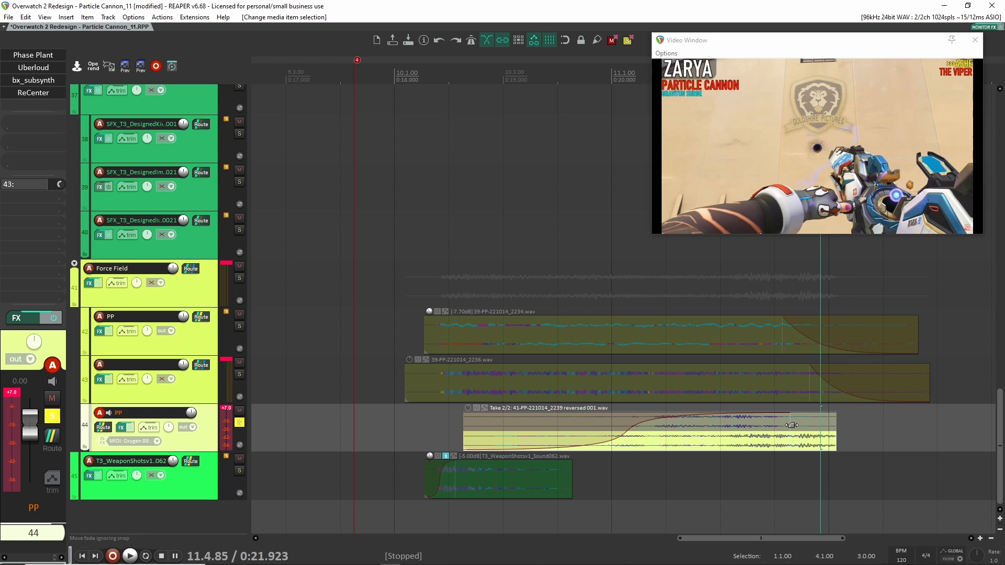
left_click(806, 480)
left_click(197, 442)
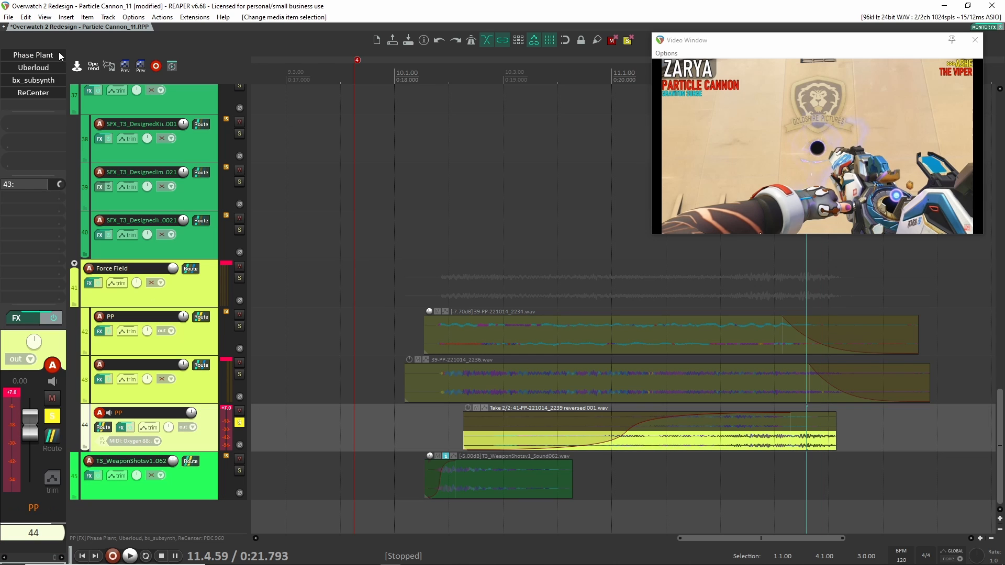
left_click(43, 95, "shift")
left_click(42, 82, "shift")
left_click(41, 69, "shift")
left_click(42, 58, "shift")
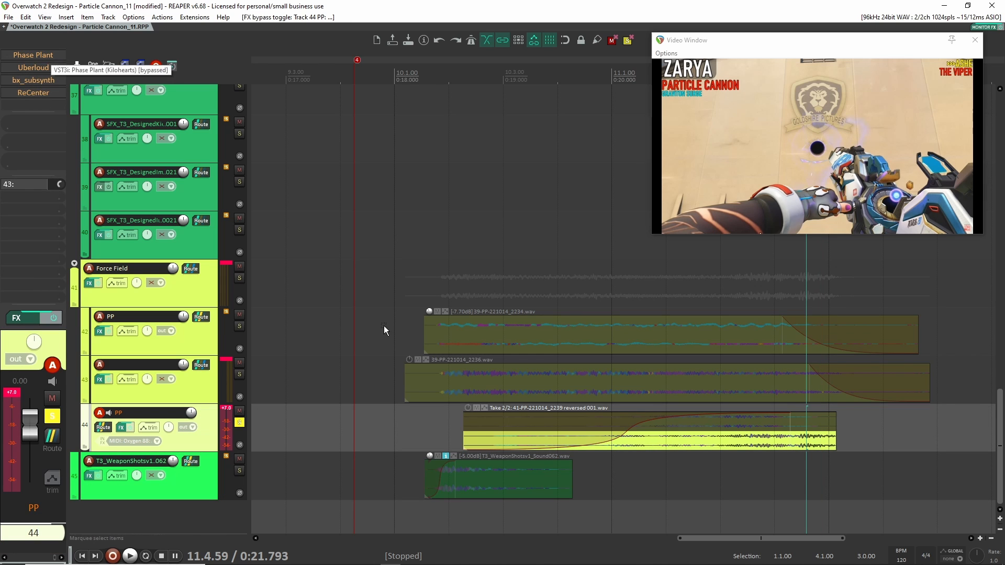
left_click(457, 424)
key("space")
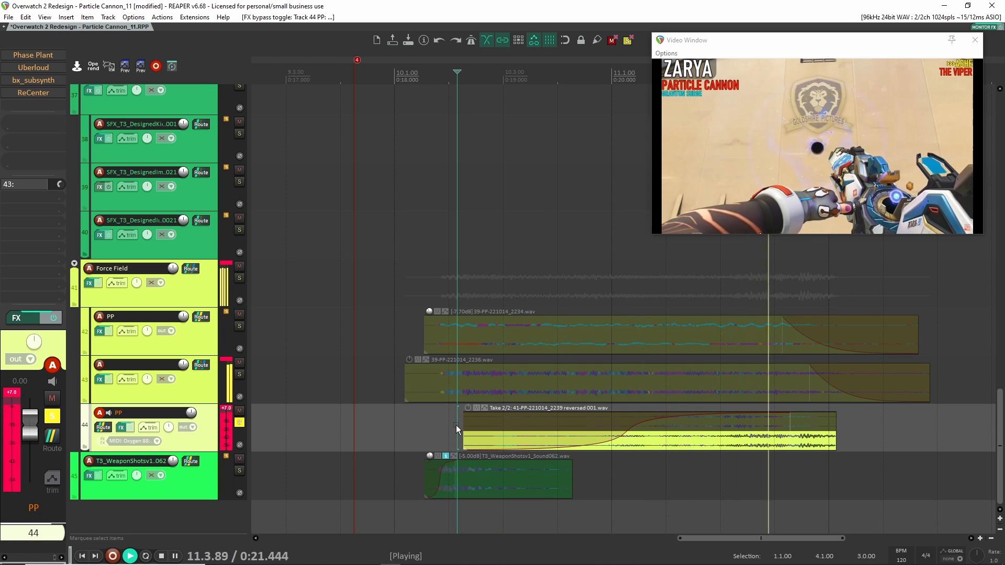
key("space")
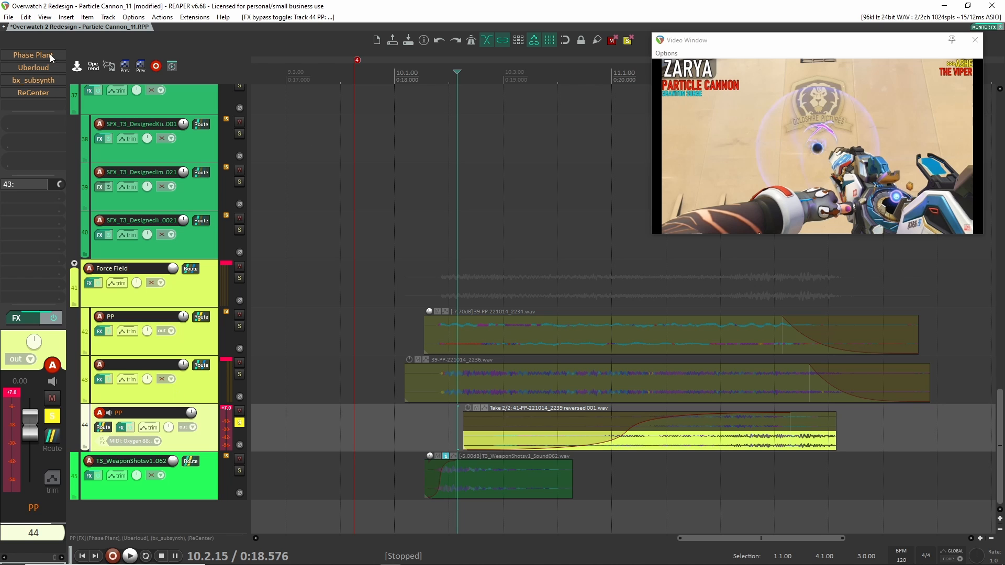
Enable and open Uberloud on track 44, play the reversed clip with it active, and close the plugin
left_click(50, 67)
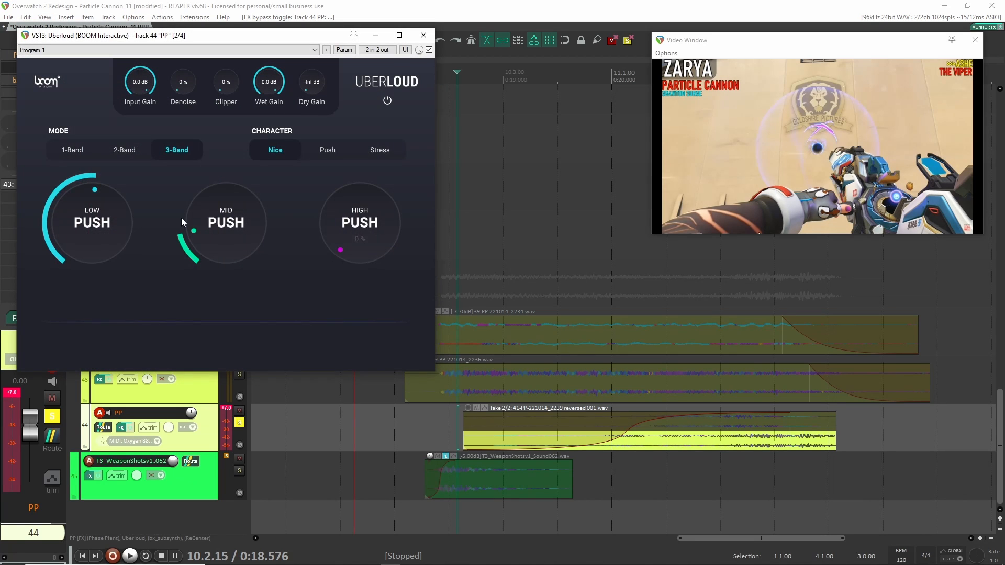
key("space")
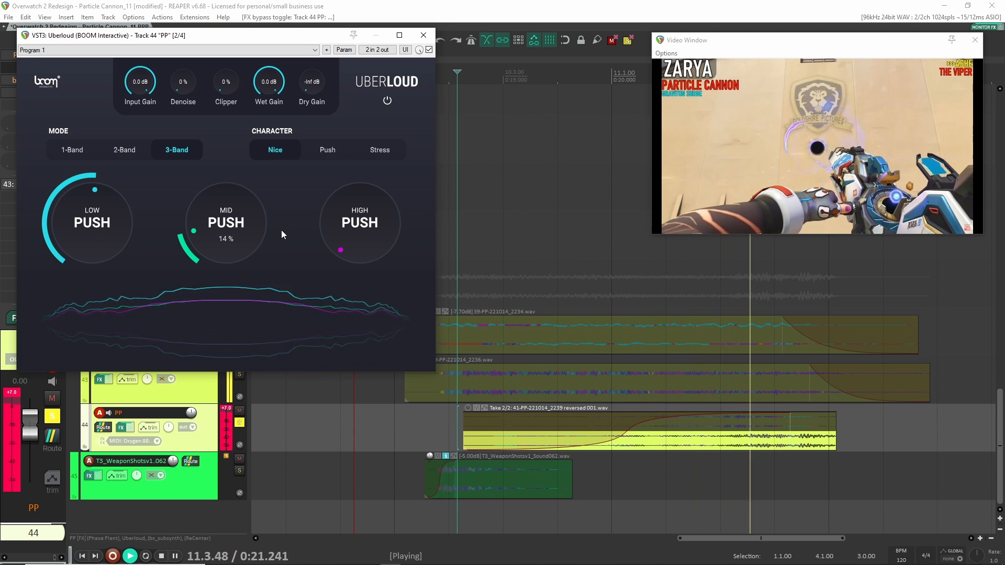
left_click(424, 36)
key("space")
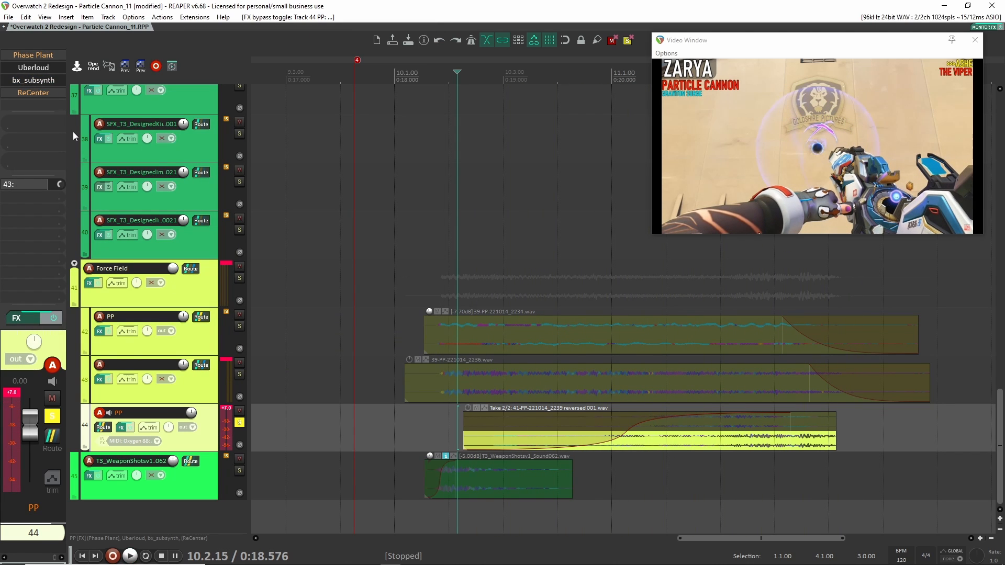
Open bx_subsynth on track 44, play the reversed clip with it active, and close the plugin
left_click(33, 80)
key("space")
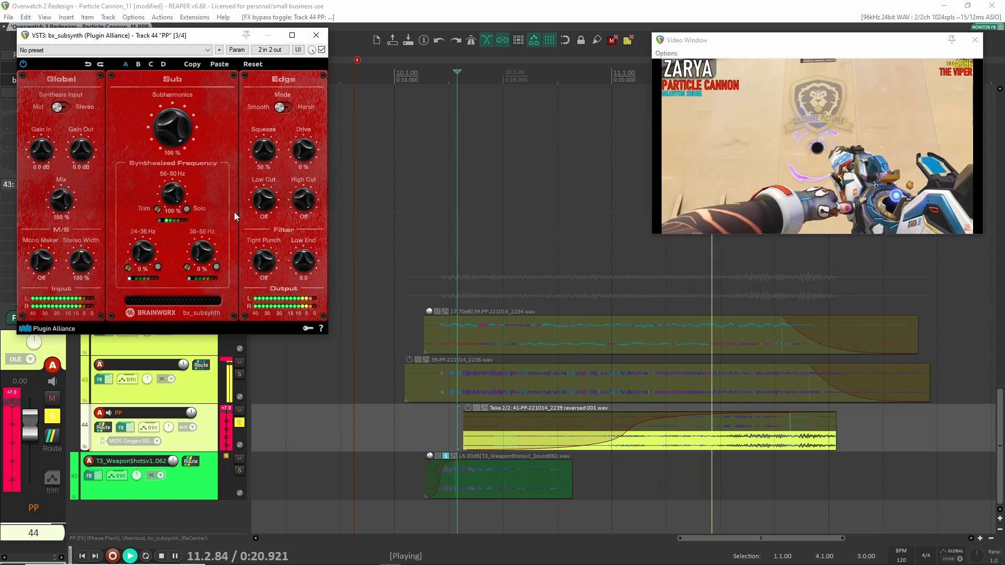
key("space")
left_click(316, 35)
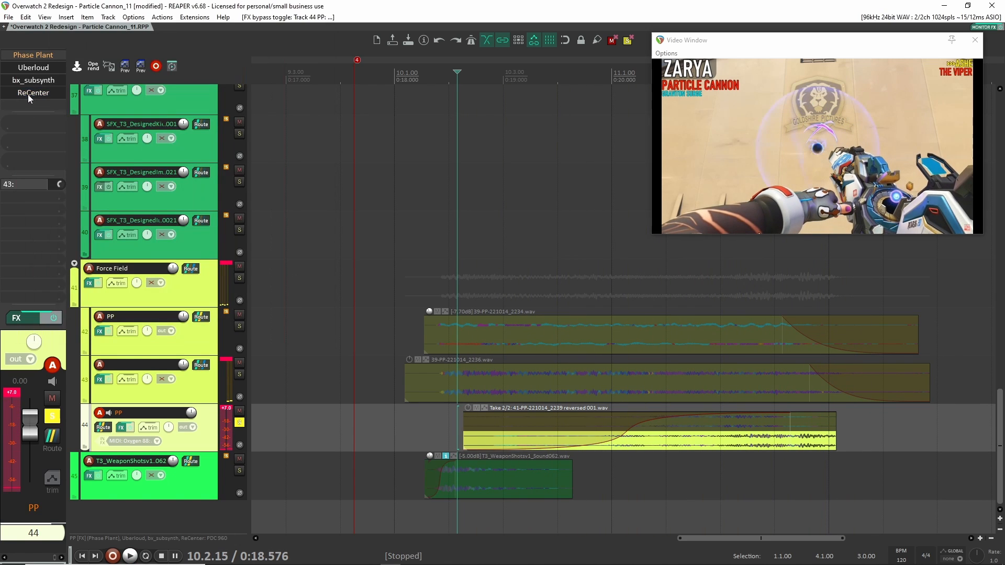
Enable and open ReCenter on track 44, play the reversed clip with it active, and close the plugin
left_click(27, 94)
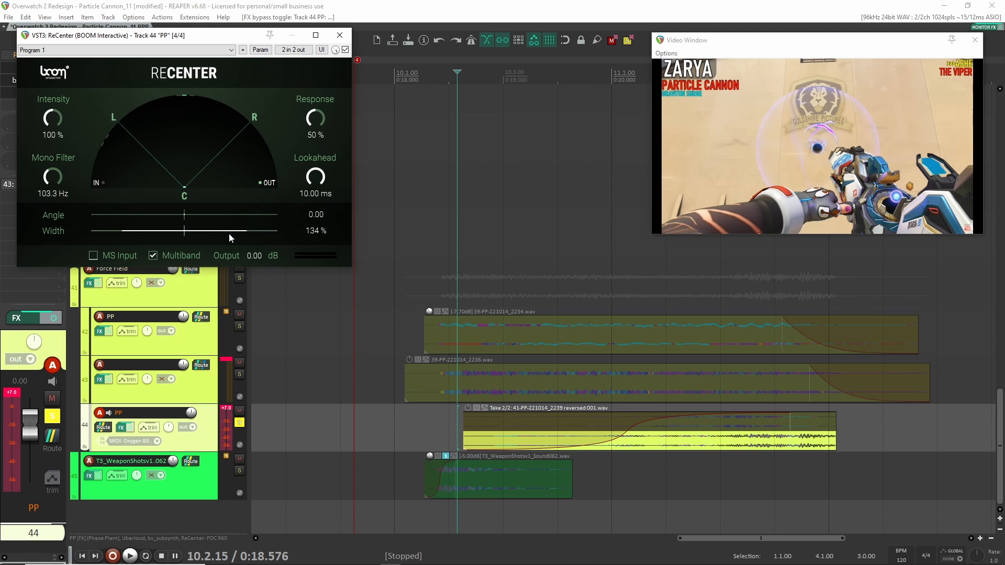
key("space")
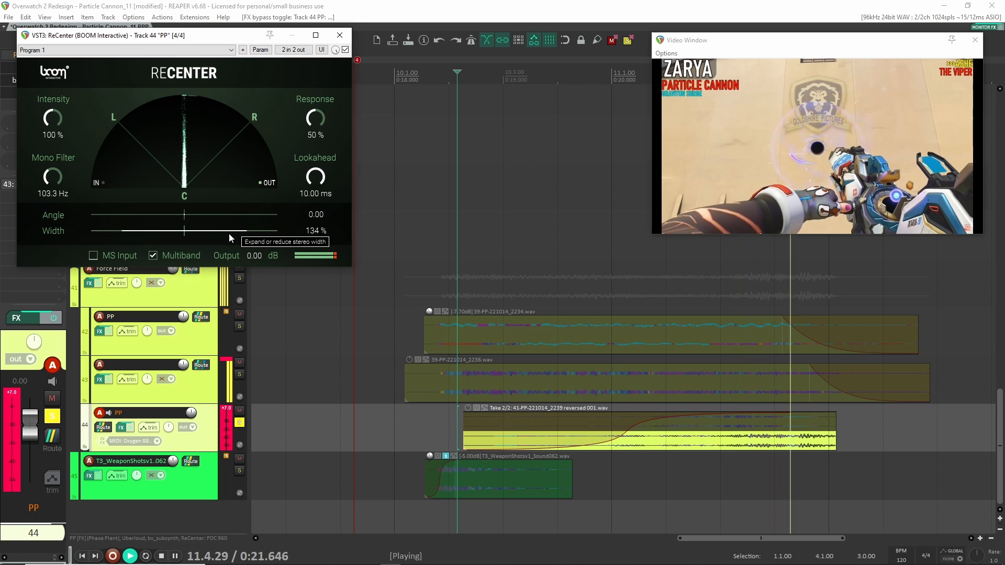
left_click(339, 35)
key("space")
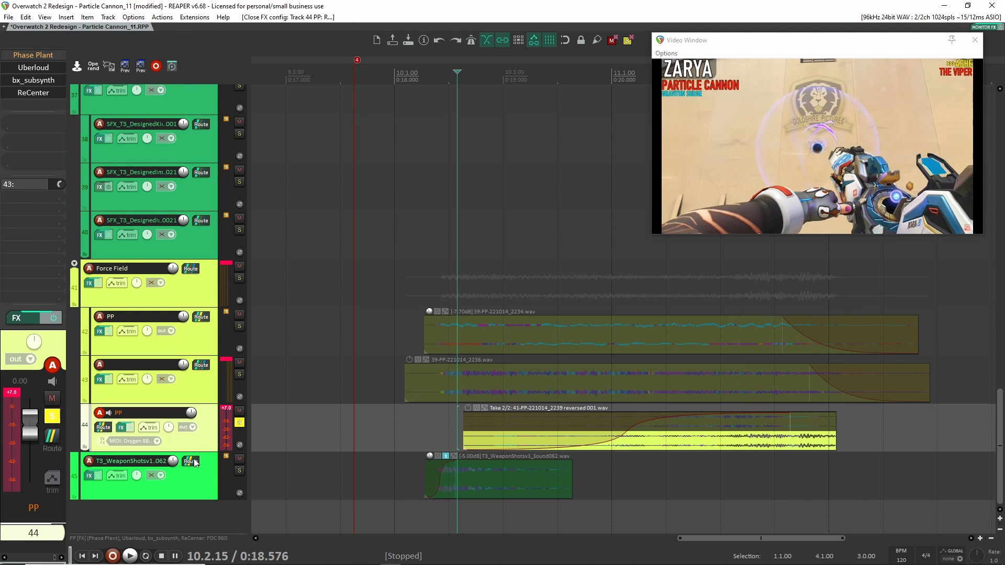
Unsolo track 44, solo the Force Field folder, play its layers together from just before the clips, and unsolo the folder
left_click(239, 422)
left_click(240, 278)
left_click(208, 293)
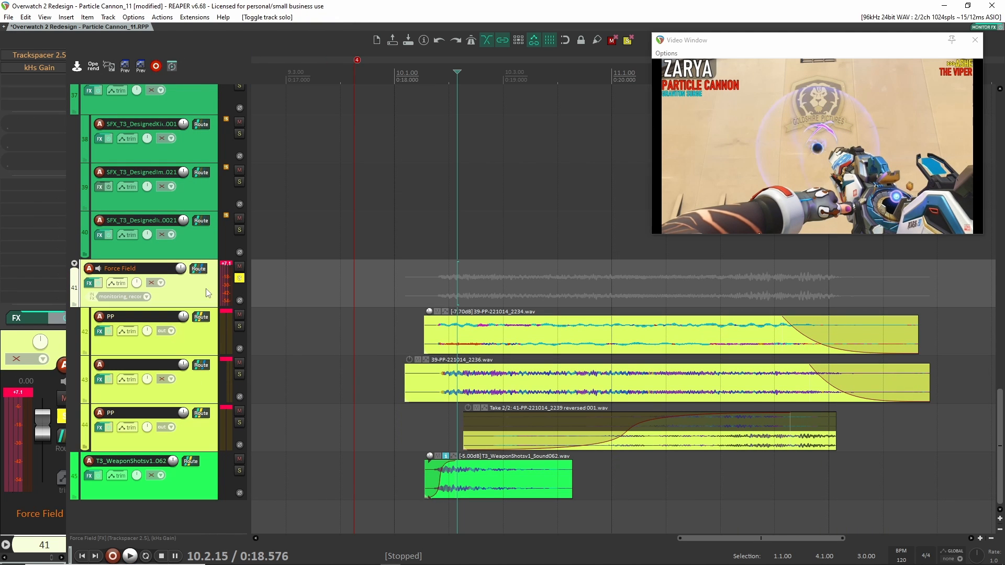
left_click(387, 313)
key("space")
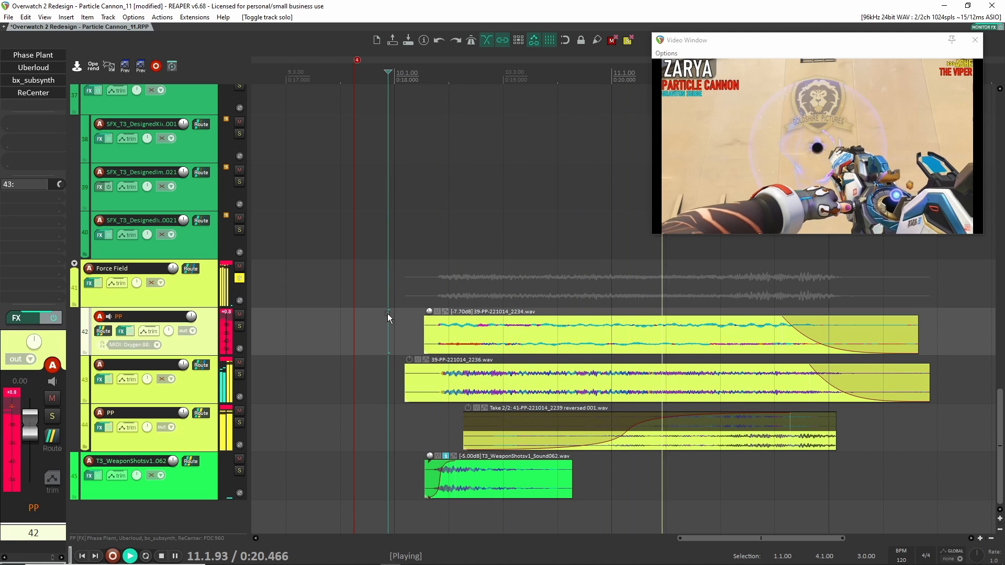
key("space")
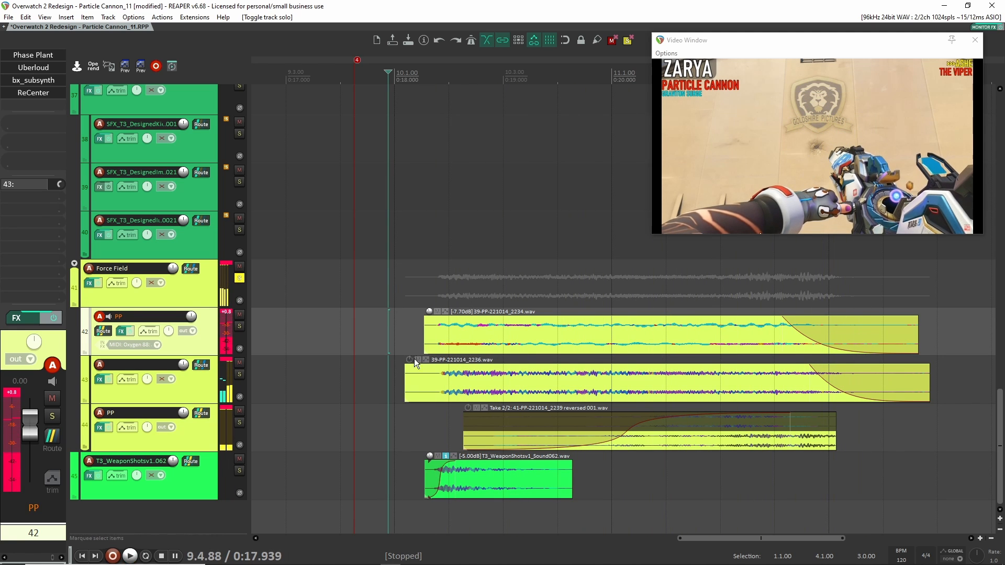
left_click(390, 427)
left_click(239, 278)
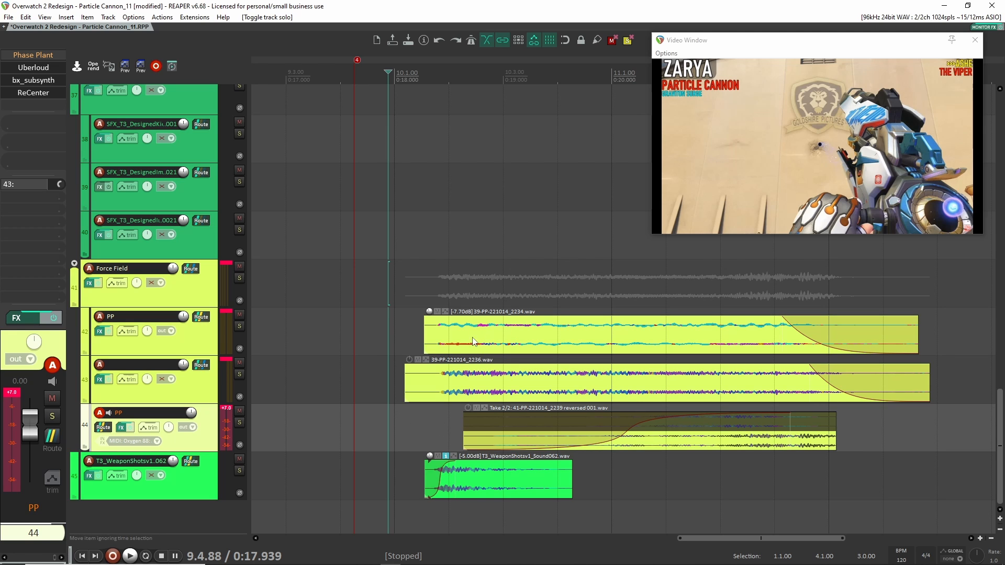
Enable Trackspacer 2.5 and kHs Gain on the Force Field folder, and open and close Trackspacer's window
left_click(462, 385)
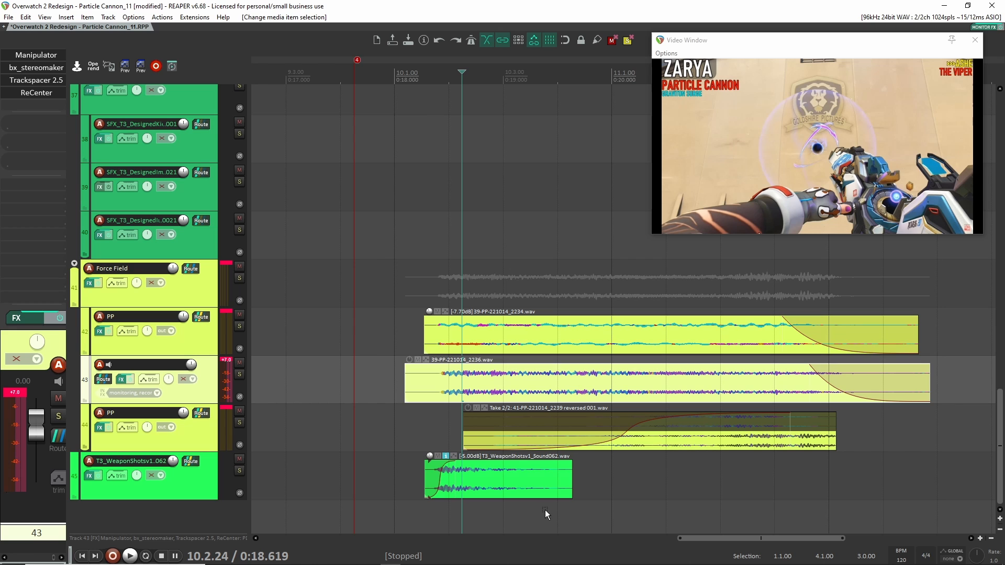
left_click(203, 296)
left_click(38, 57, "shift")
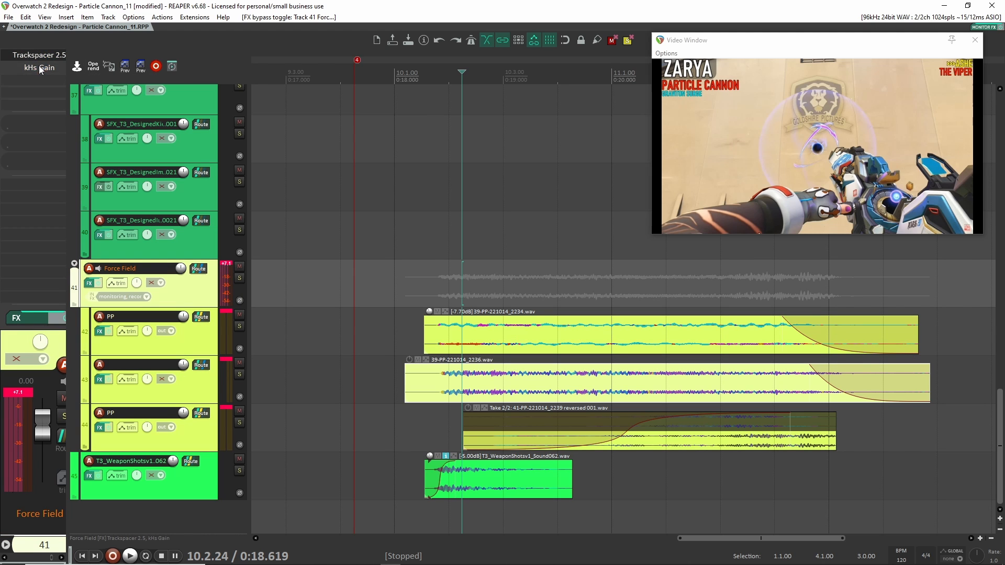
double_click(37, 58)
left_click(338, 38)
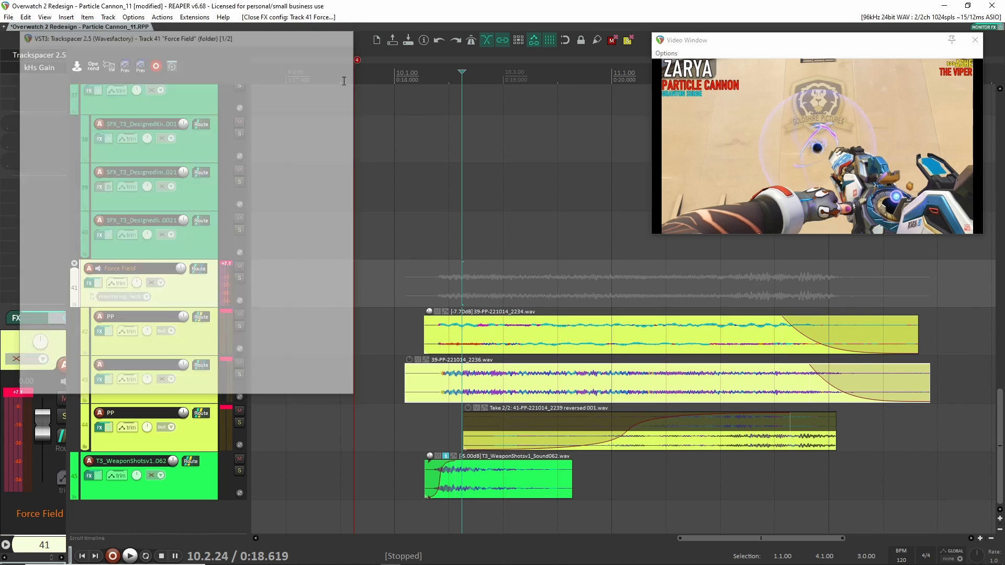
Select the weapon shot clip on track 45 and the Force Field clips on tracks 42 and 43 in turn to compare them
left_click(464, 477)
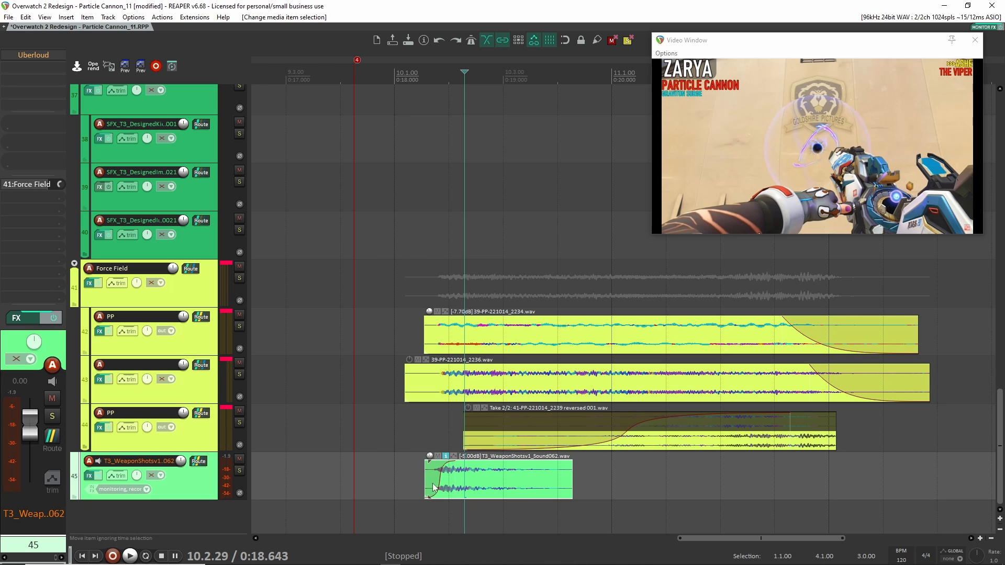
left_click(494, 482)
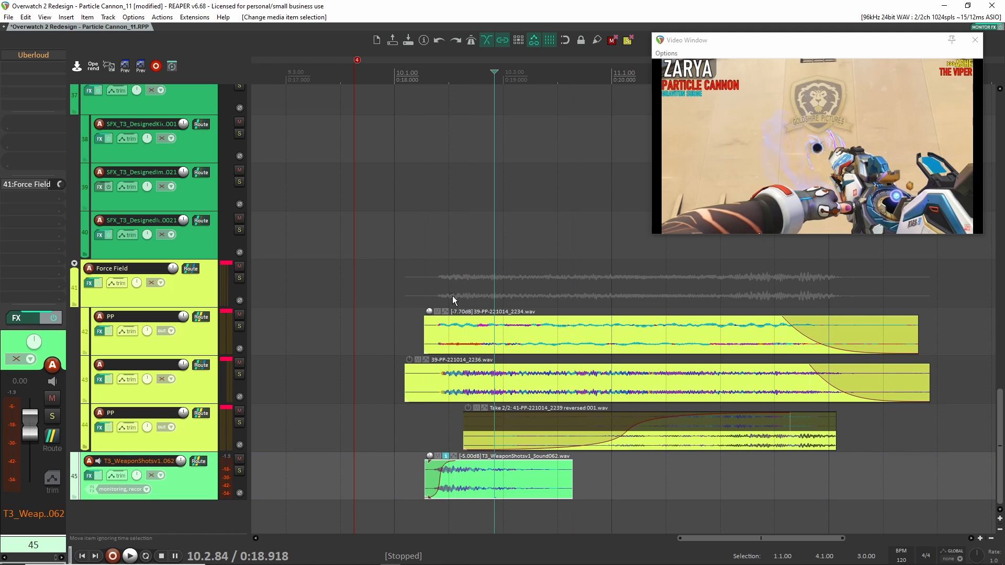
left_click(456, 344)
left_click(455, 374)
left_click(456, 345)
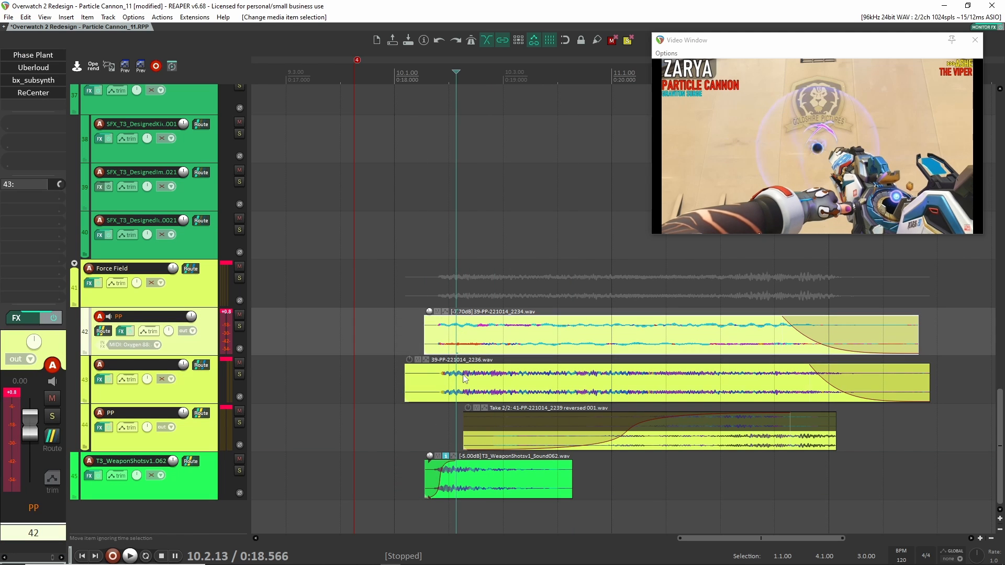
left_click(463, 378)
Open kHs Gain on the Force Field folder to check its gain setting, and close the plugin
left_click(183, 301)
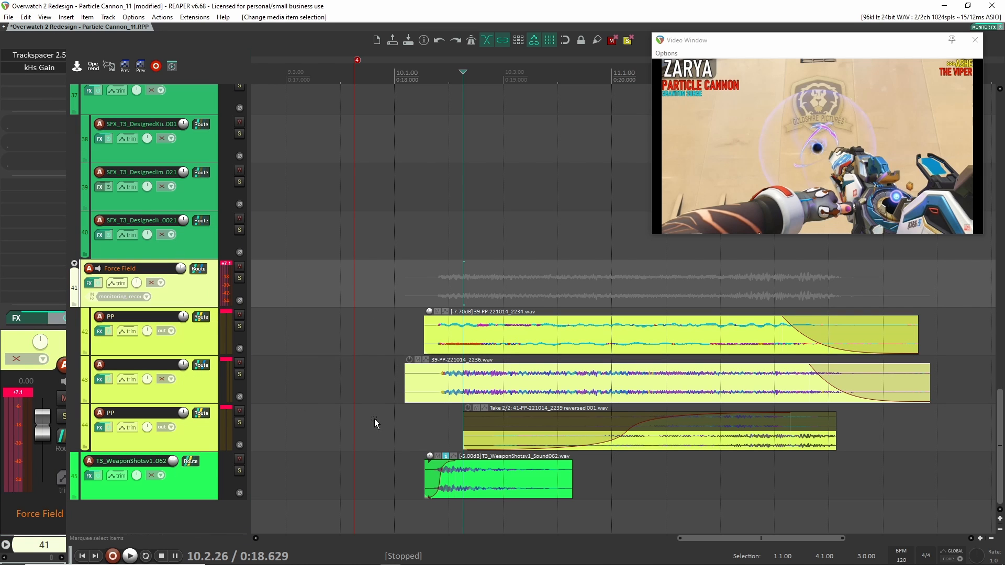
left_click(39, 69)
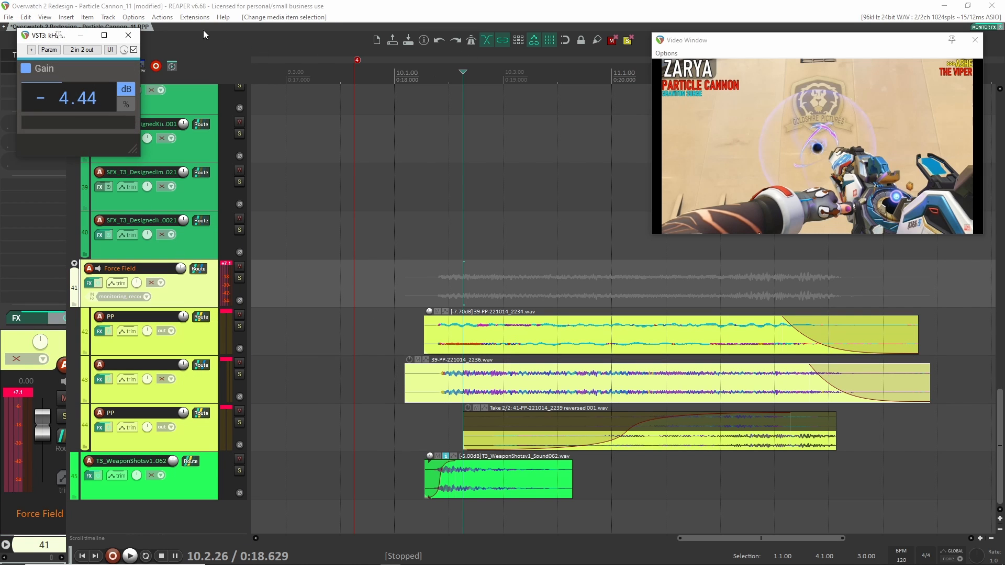
left_click(129, 36)
Solo the Force Field folder with weapon shot track 45, play them together from well before the clips, and unsolo both
left_click(239, 471)
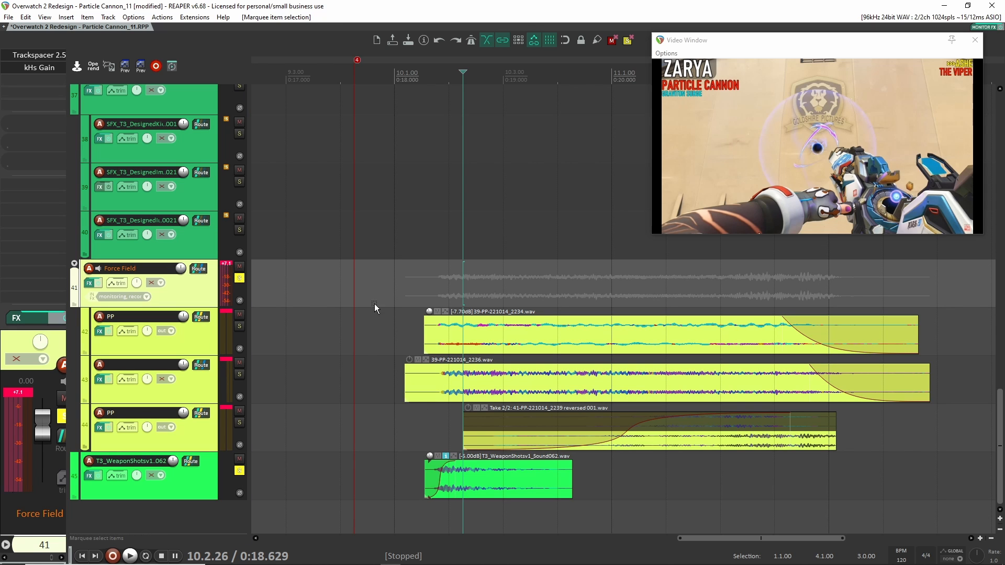
left_click(316, 318)
key("space")
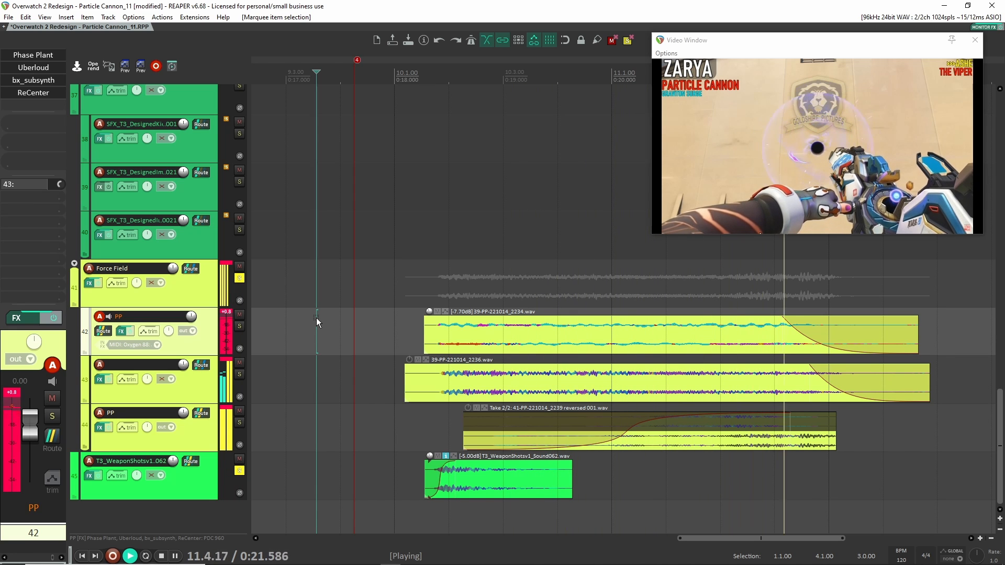
key("space")
left_click(239, 278)
left_click(240, 471)
Place the edit cursor at the start of the Particle Cannon_DAW clip and solo its track 13
scroll(244, 467, "up", 5)
scroll(360, 404, "down", 4)
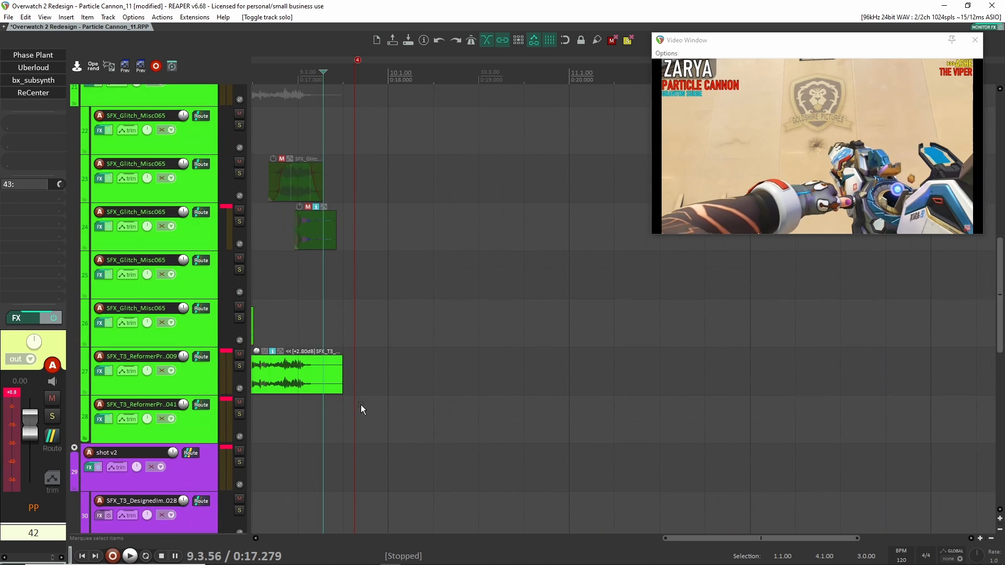
scroll(375, 412, "down", 4)
scroll(362, 406, "up", 8)
left_click_drag(339, 450, 539, 395)
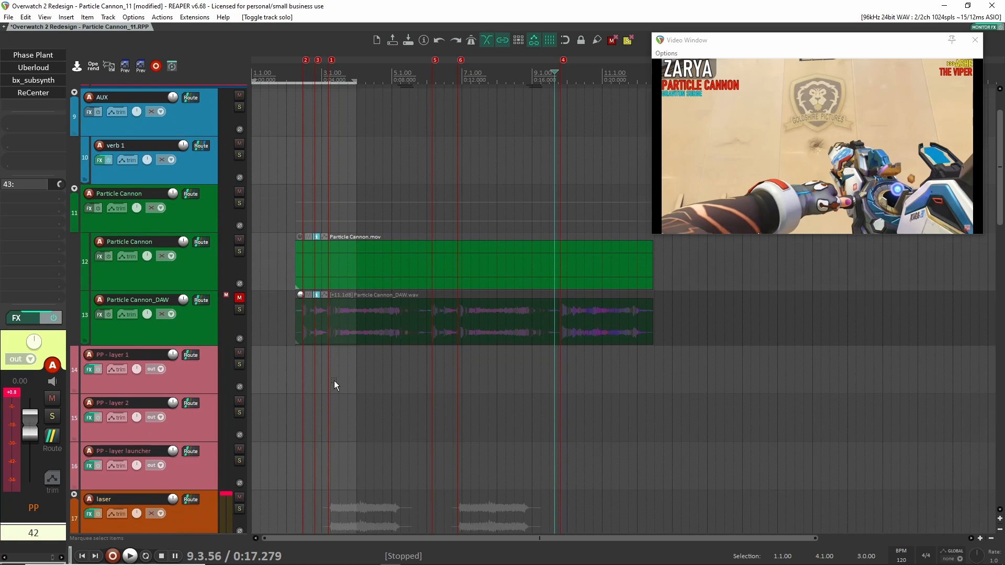
left_click_drag(333, 381, 339, 440)
scroll(258, 271, "down", 2)
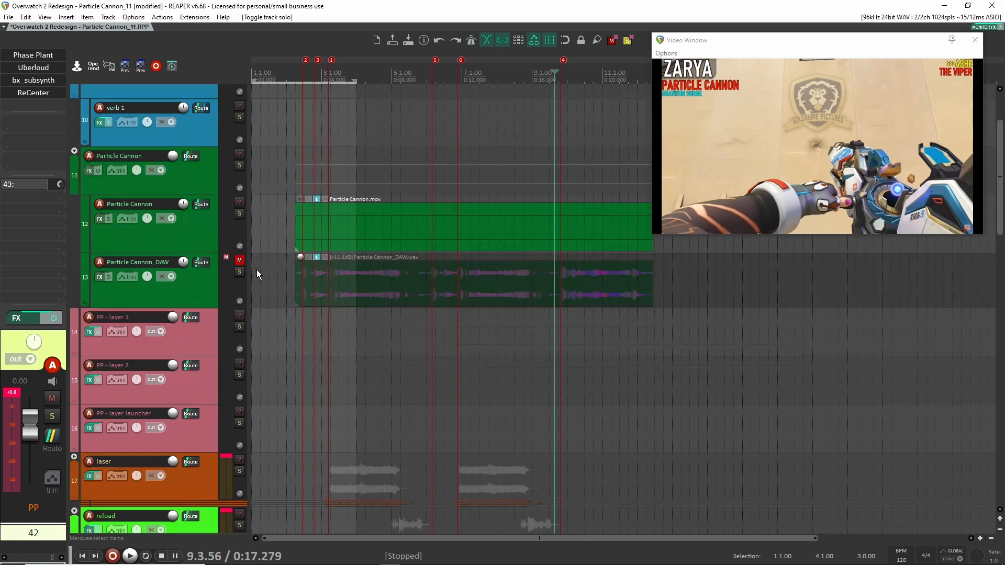
left_click(297, 275)
left_click(239, 271)
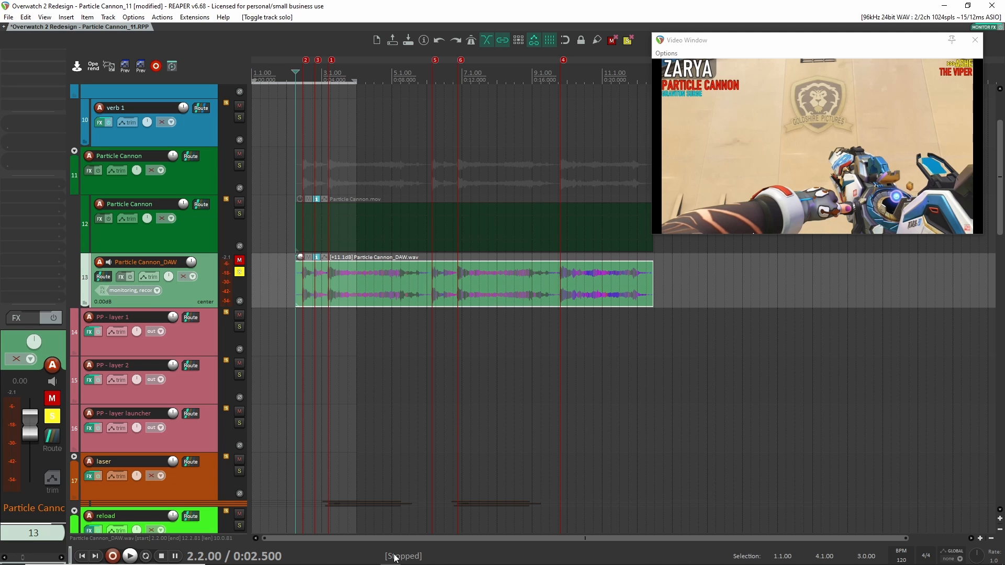
Play the soloed Particle Cannon_DAW track briefly from its start, stop, and switch the video window to full screen
scroll(445, 364, "down", 15)
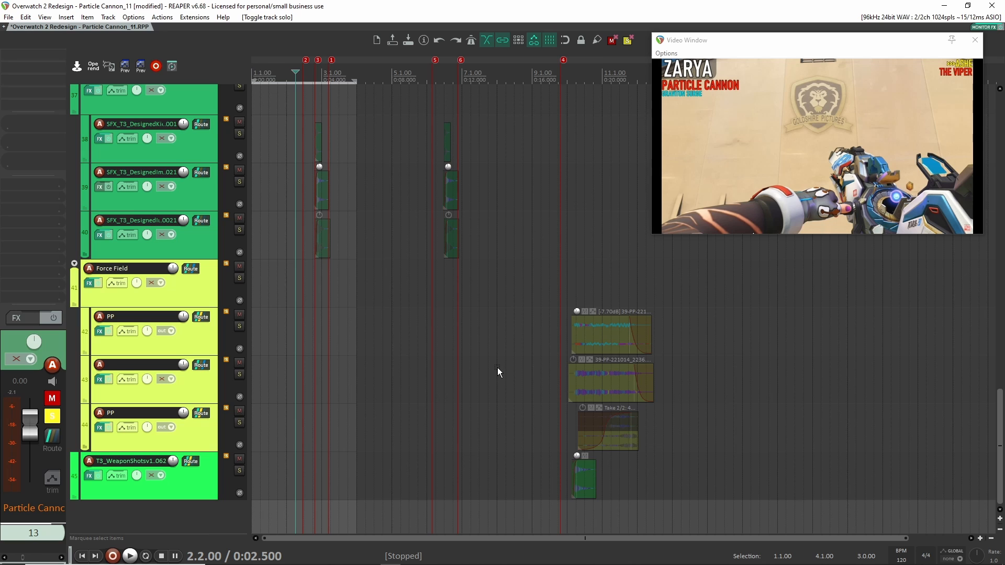
key("space")
key("space")
scroll(466, 356, "up", 20)
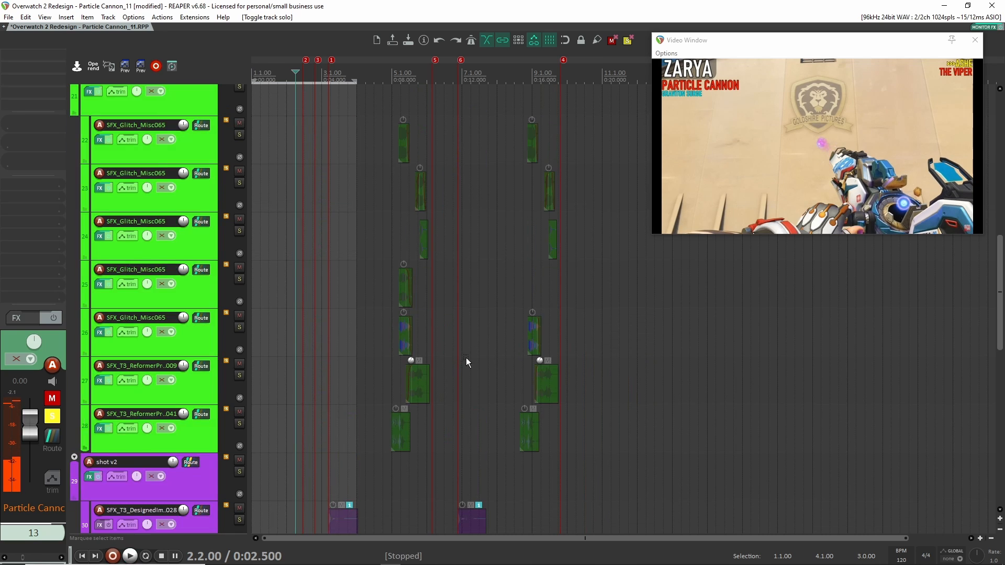
double_click(764, 199)
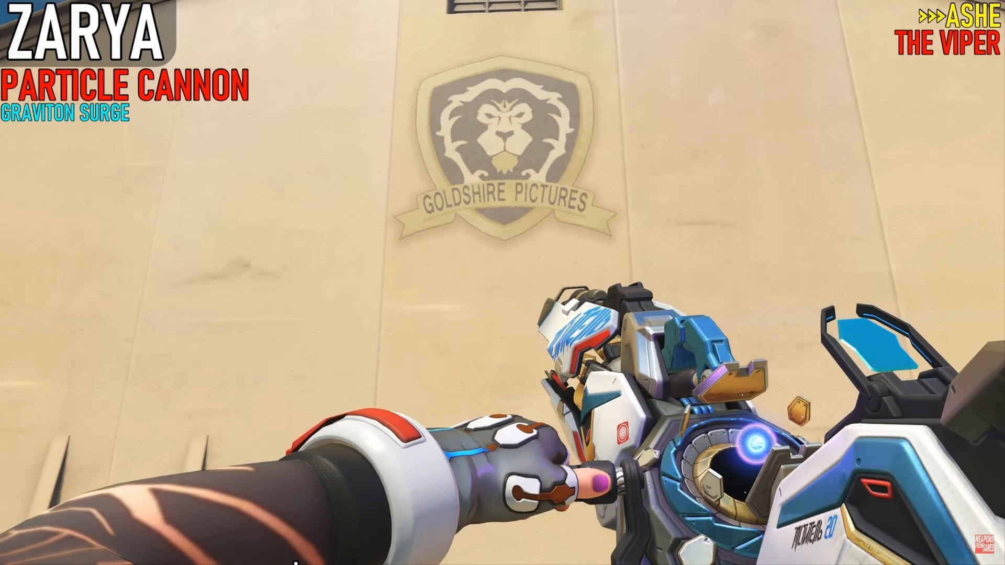